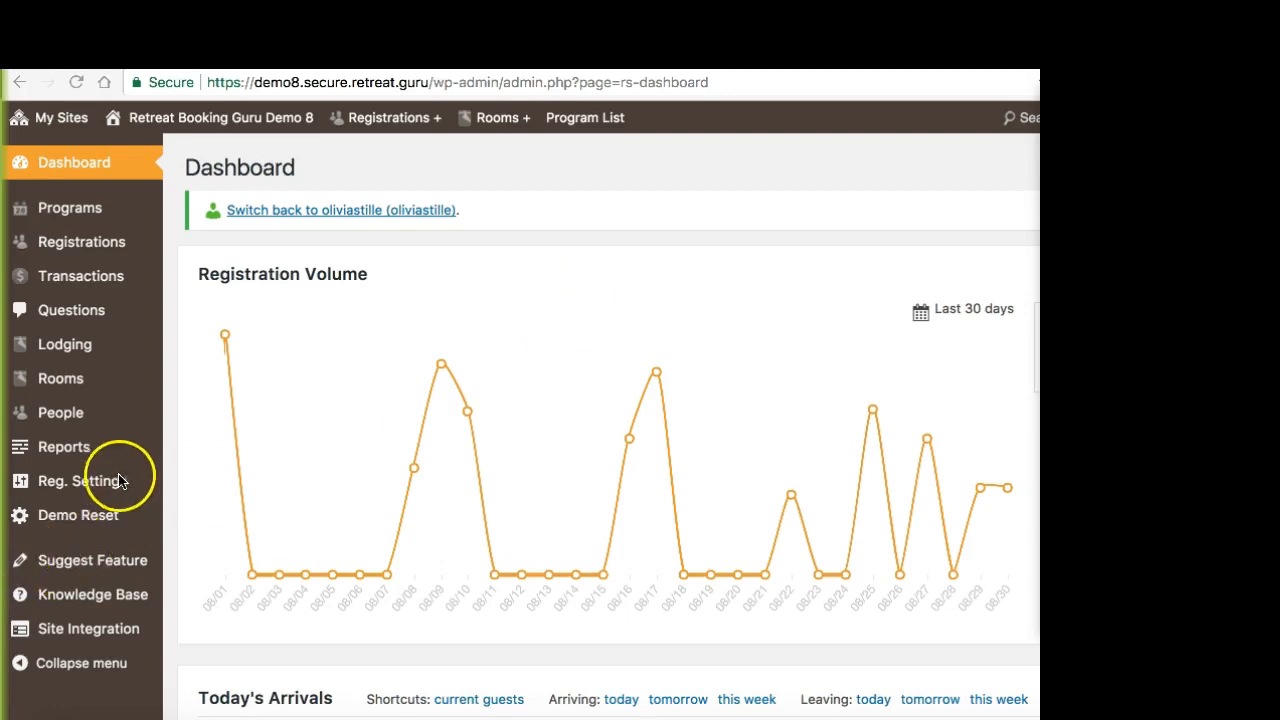
# Step: Open the email options in the program registration settings and go to the Registration Notification Email message
pyautogui.click(94, 488)
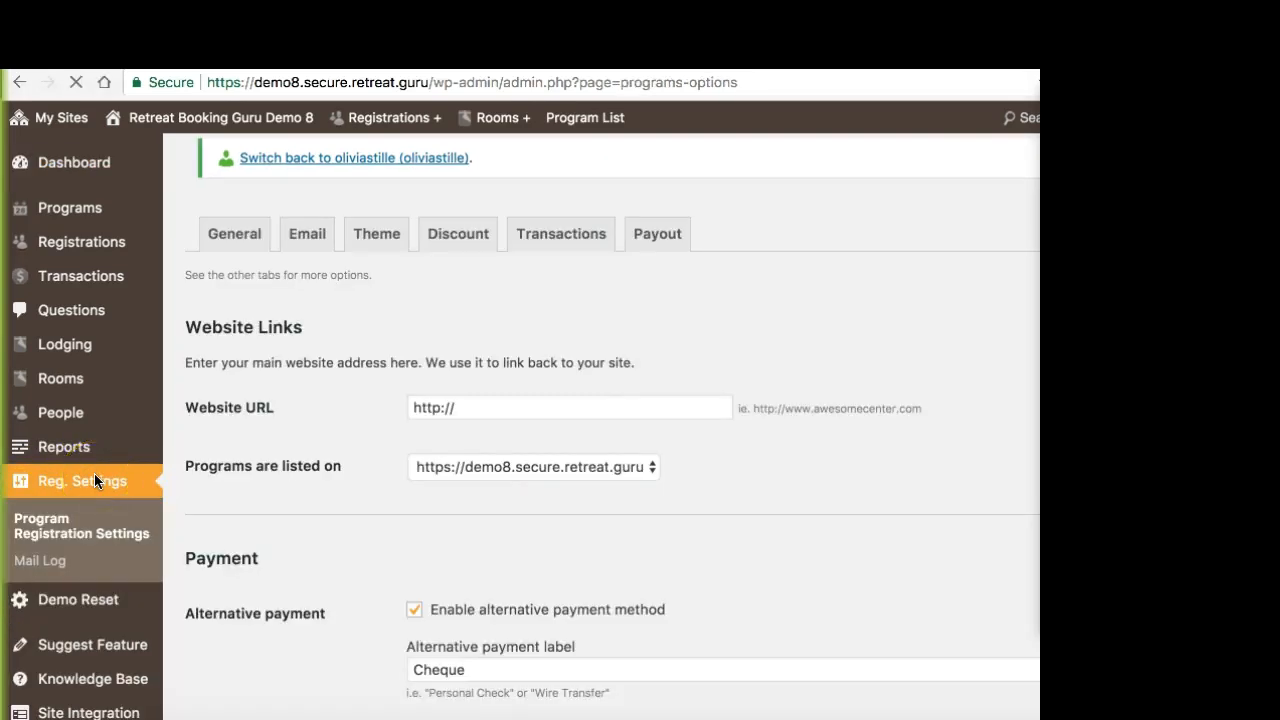
pyautogui.click(296, 182)
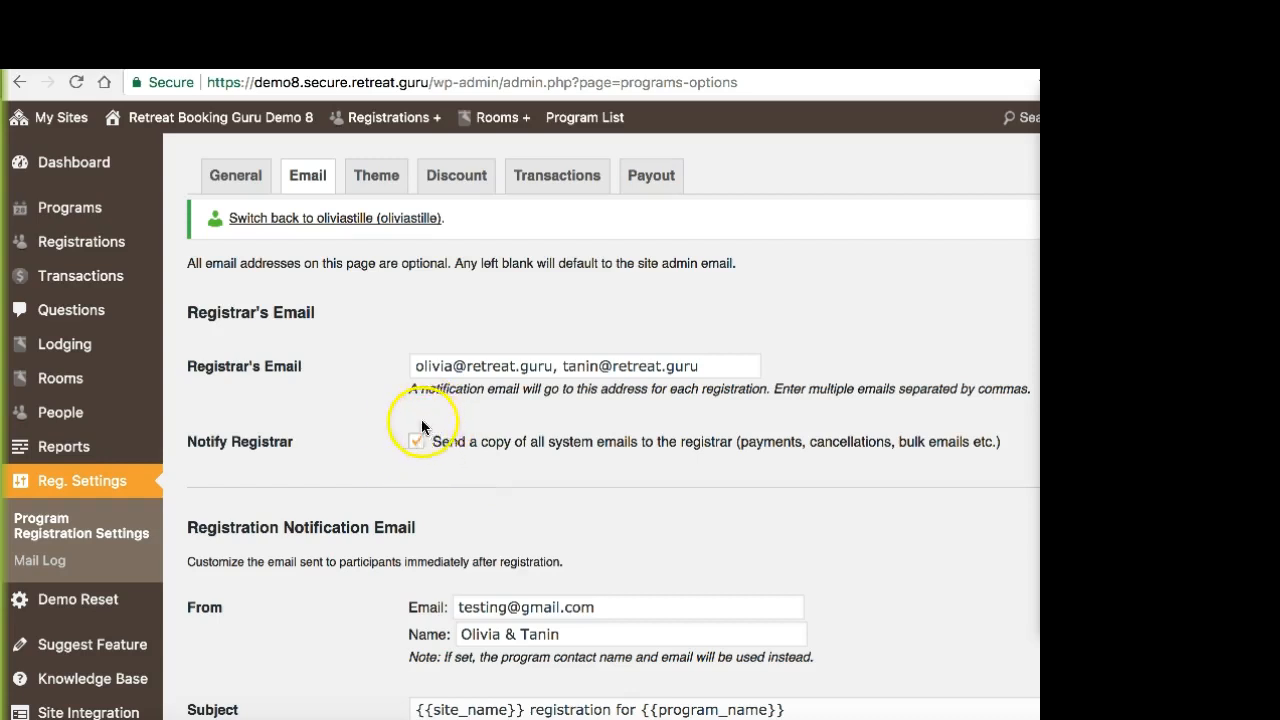
pyautogui.scroll(-1, 320, 437)
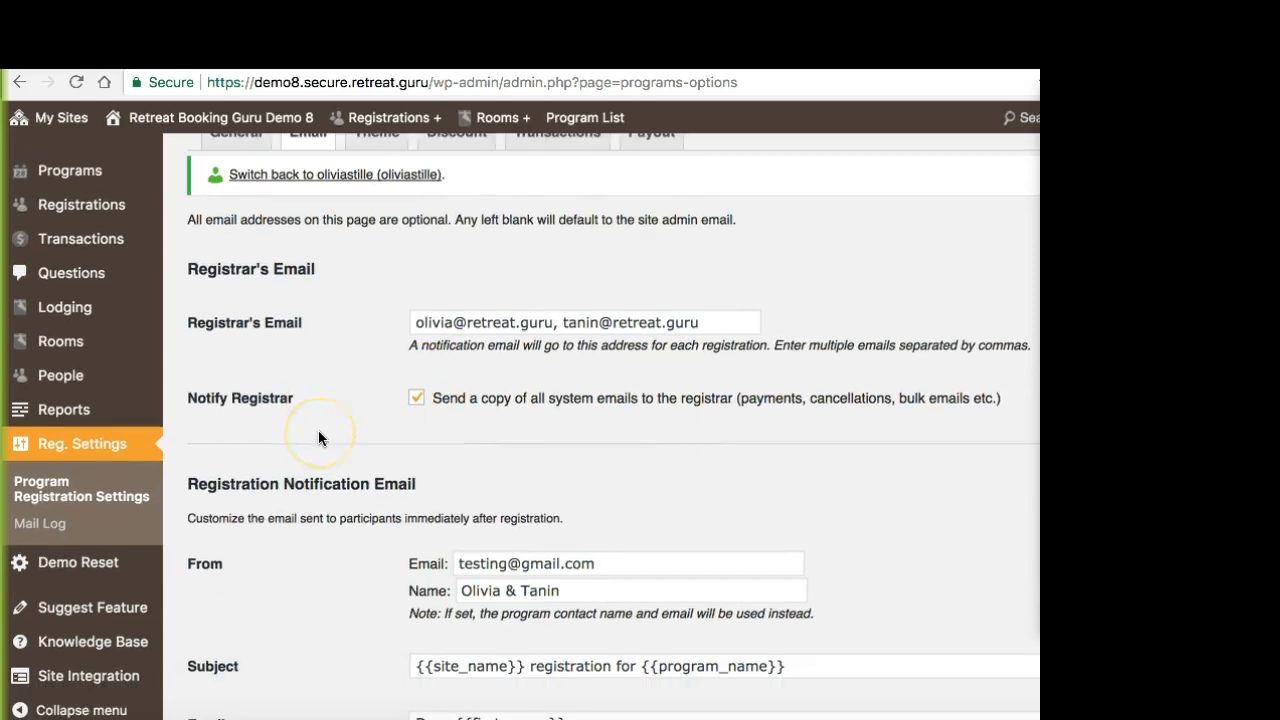
pyautogui.scroll(-6, 320, 437)
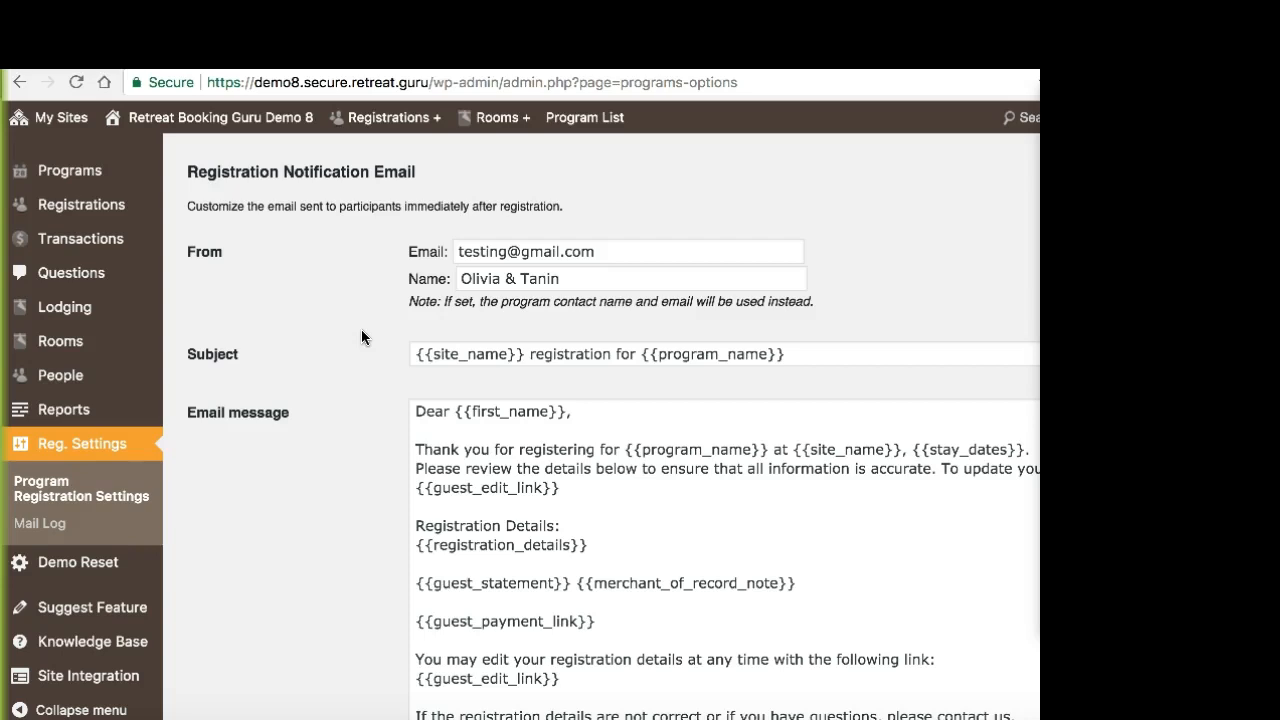
pyautogui.scroll(-2, 363, 314)
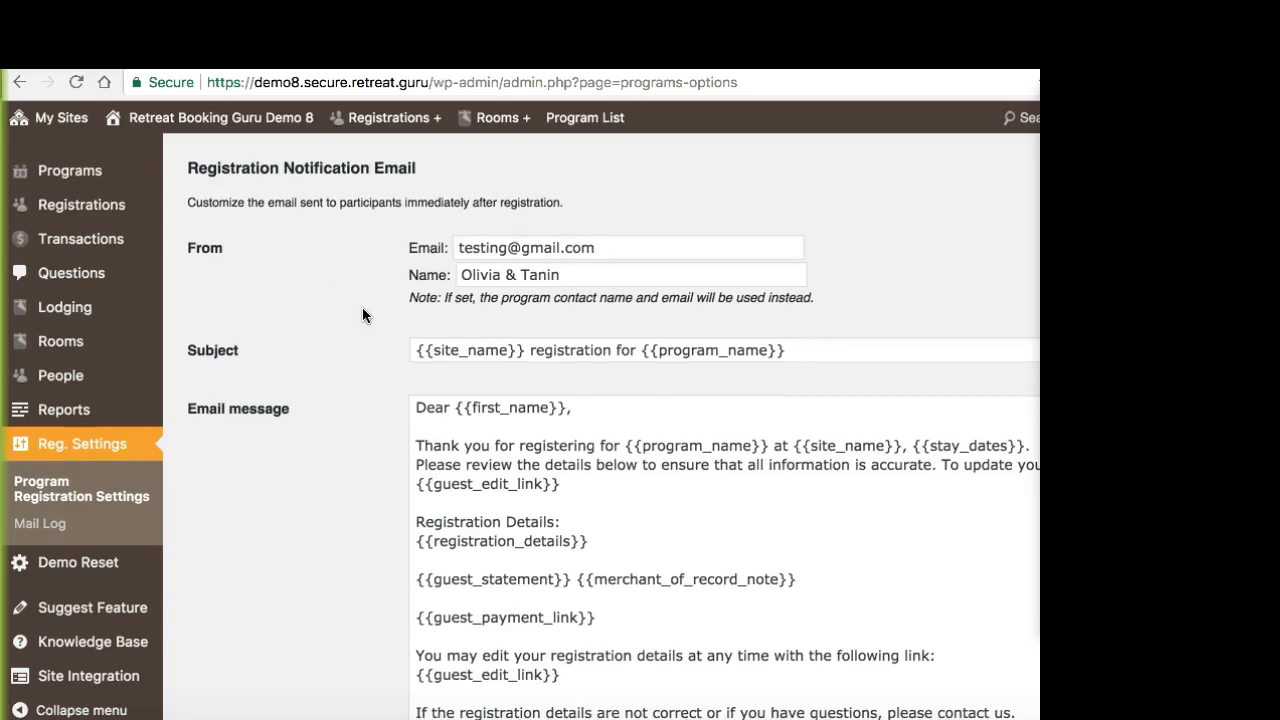
pyautogui.scroll(-3, 362, 307)
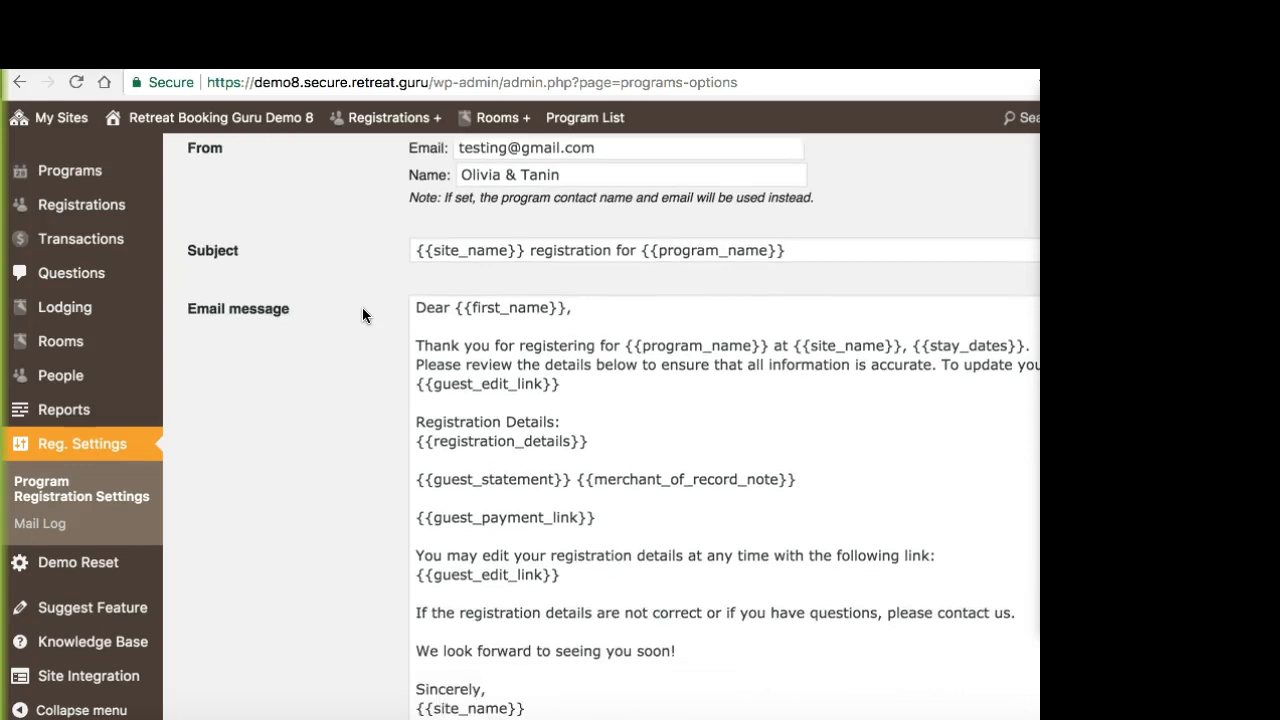
pyautogui.click(585, 120)
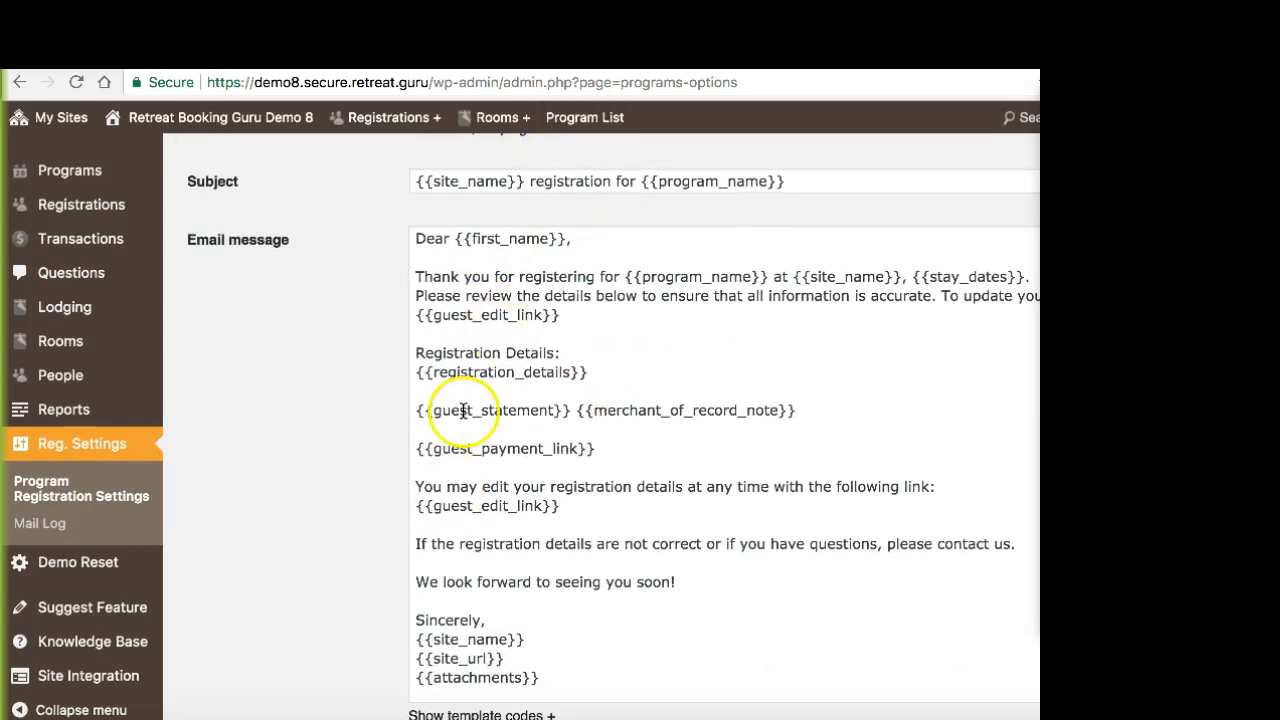
pyautogui.click(530, 420)
pyautogui.click(600, 377)
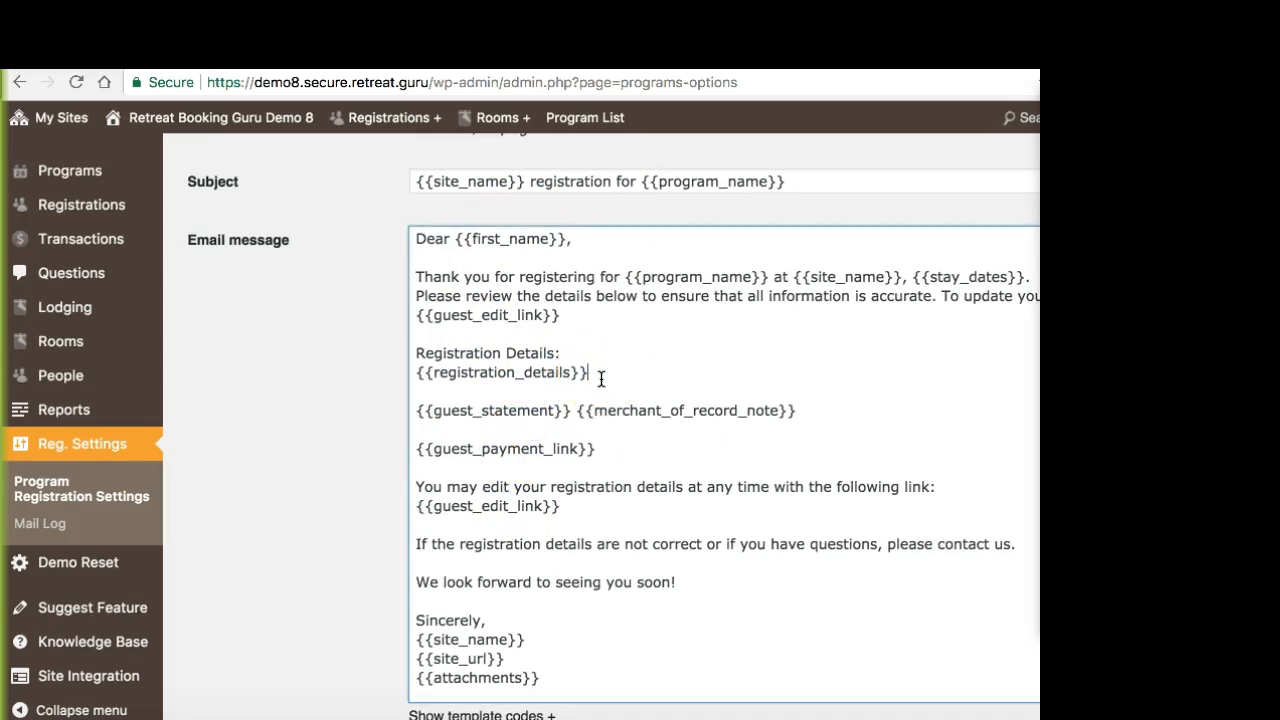
pyautogui.write('hn')
pyautogui.press('BackSpace')
pyautogui.press('BackSpace')
# Step: Examine the {{first_name}} placeholder in the greeting of the registration notification message
pyautogui.scroll(-2, 349, 398)
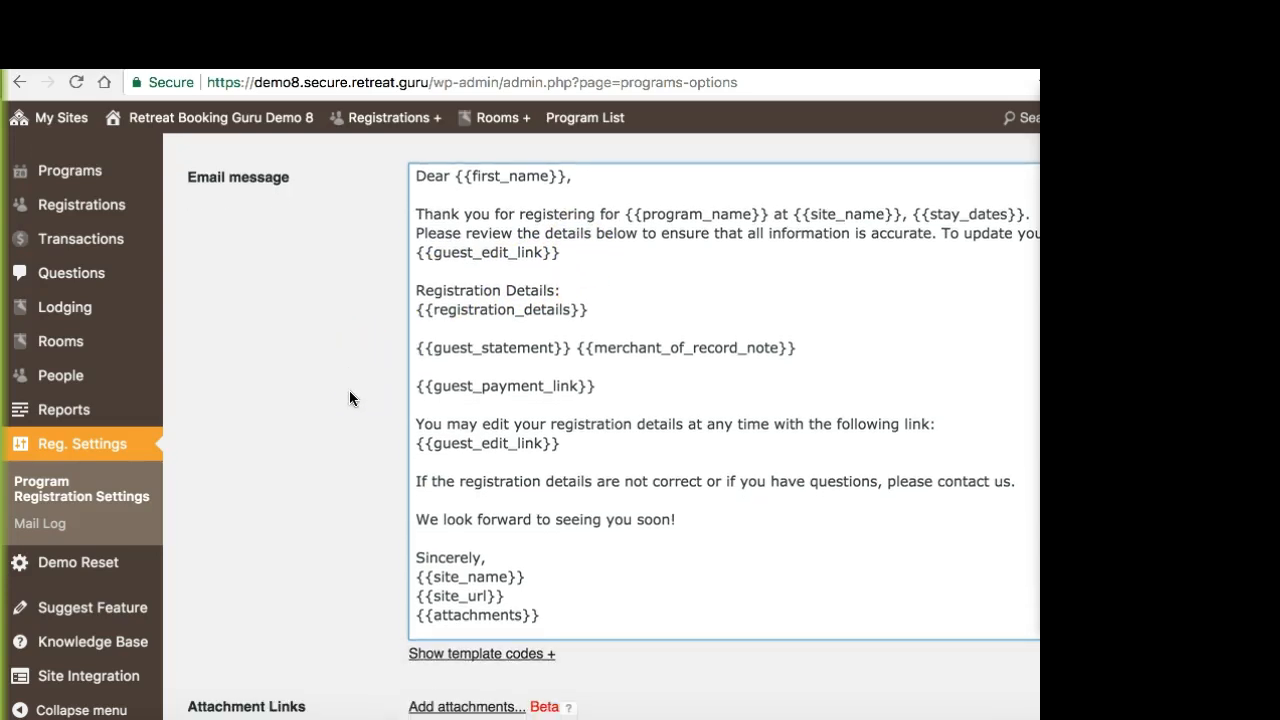
pyautogui.moveTo(456, 176); pyautogui.dragTo(566, 176)
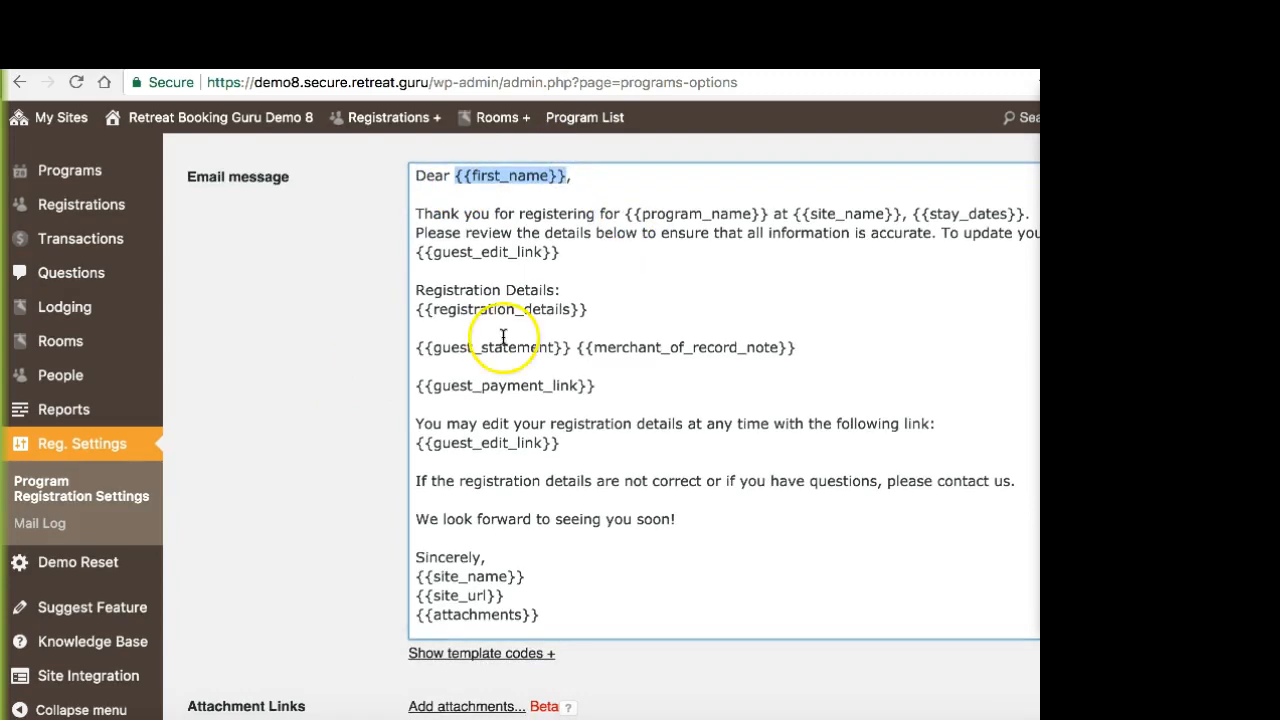
pyautogui.click(562, 175)
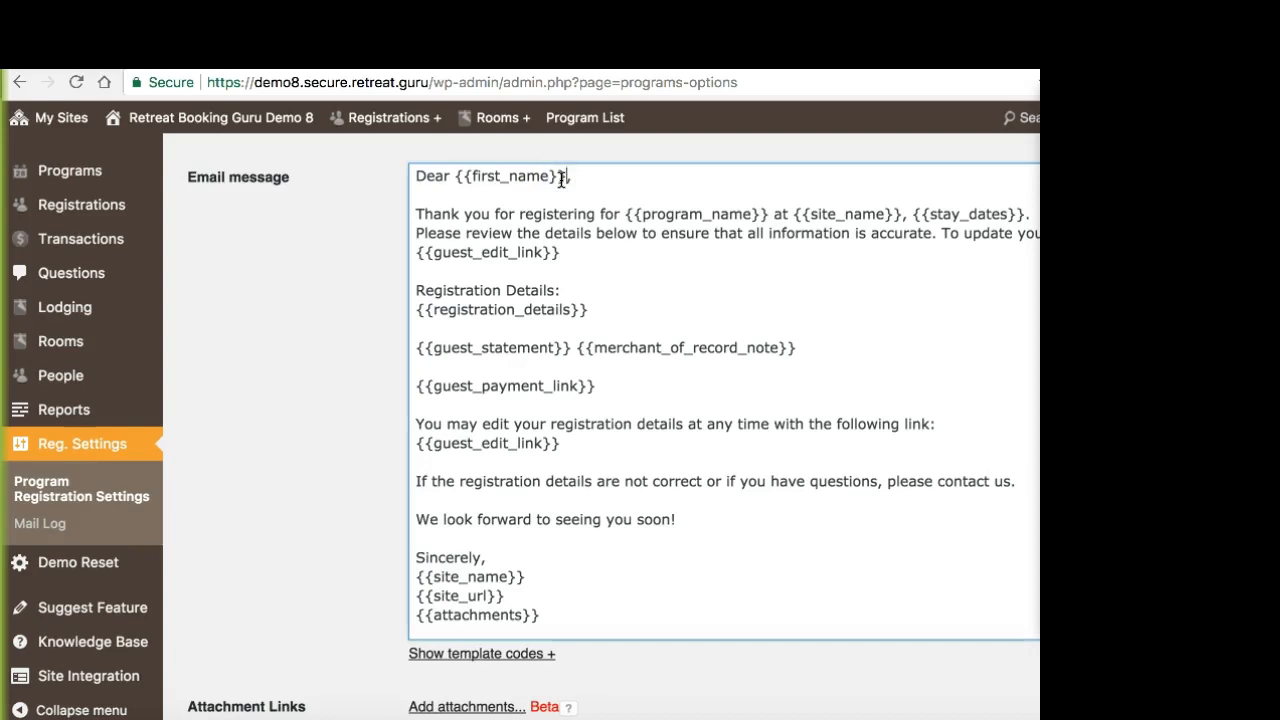
pyautogui.moveTo(560, 177); pyautogui.dragTo(455, 177)
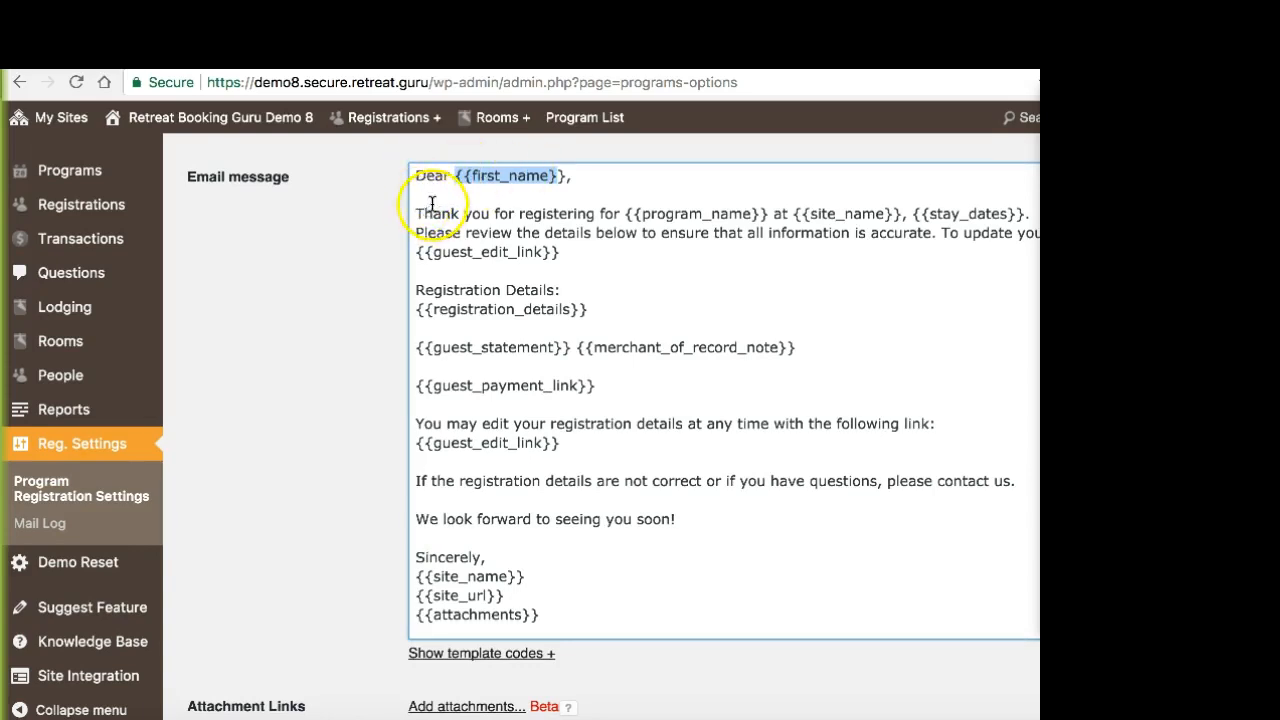
pyautogui.click(341, 263)
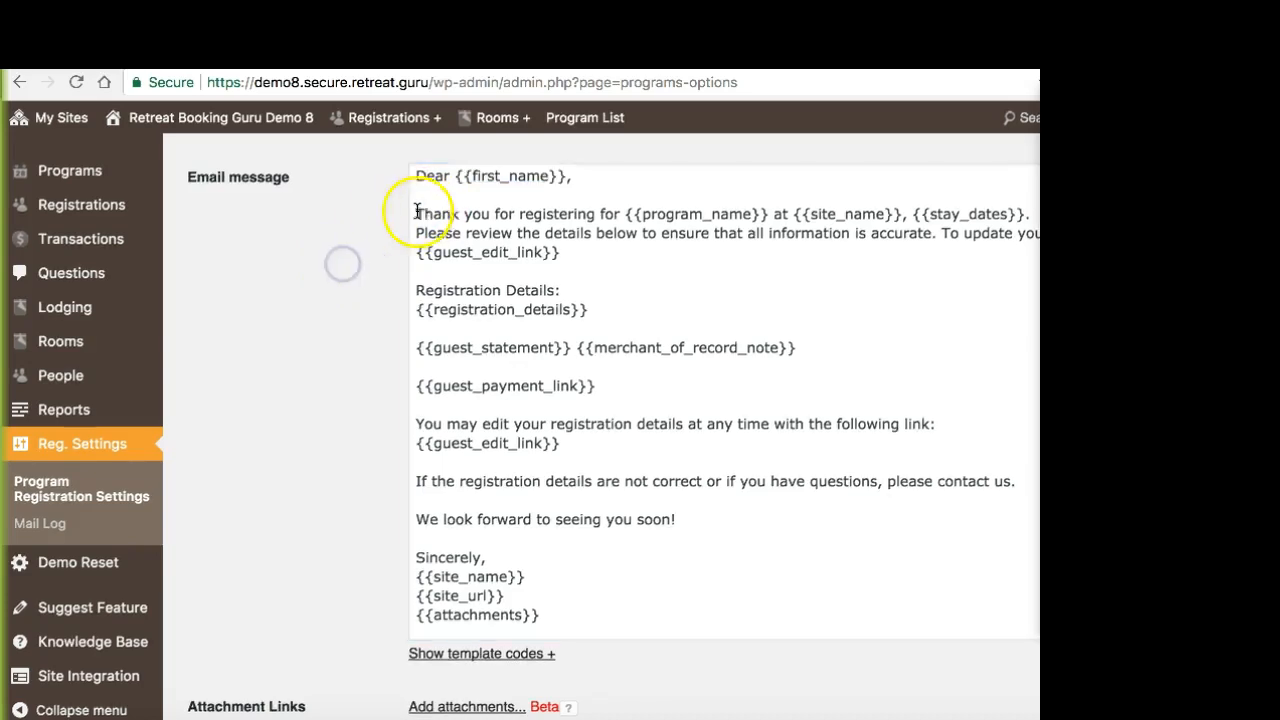
# Step: Show the template codes for the registration notification message and examine the program name and stay dates codes
pyautogui.click(430, 660)
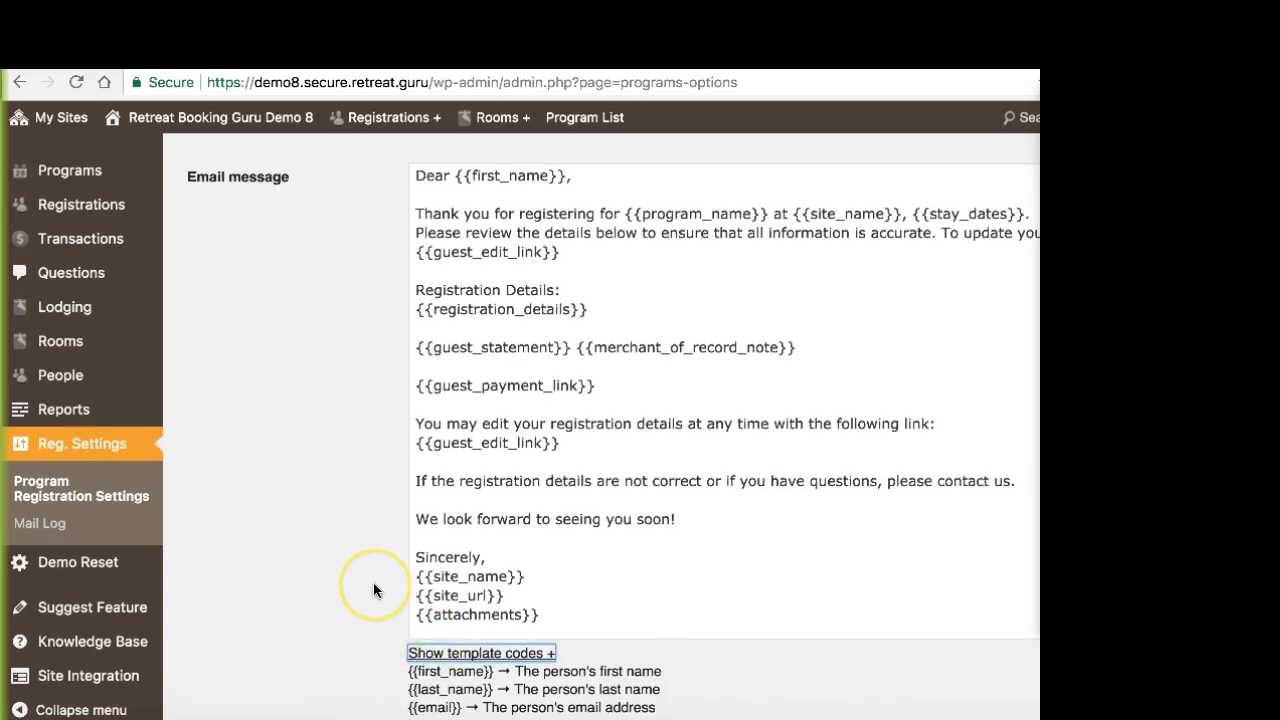
pyautogui.scroll(-5, 372, 580)
pyautogui.scroll(-1, 370, 577)
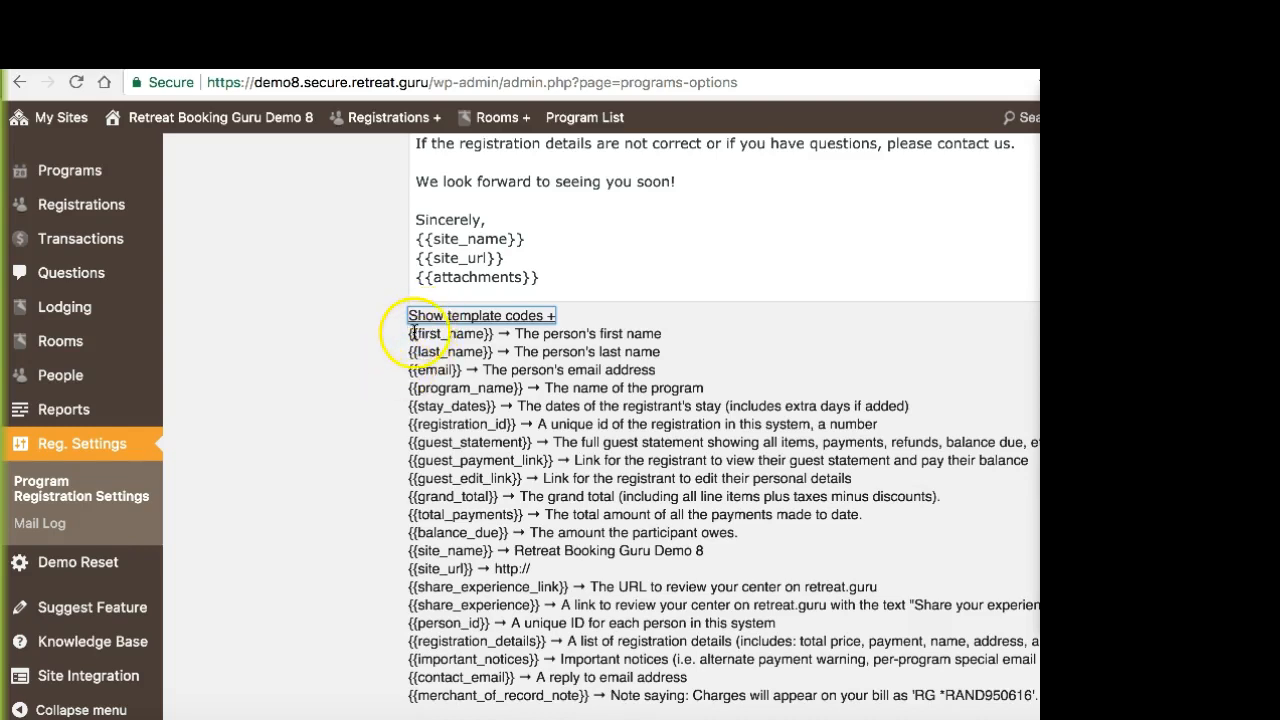
pyautogui.moveTo(409, 388); pyautogui.dragTo(402, 417)
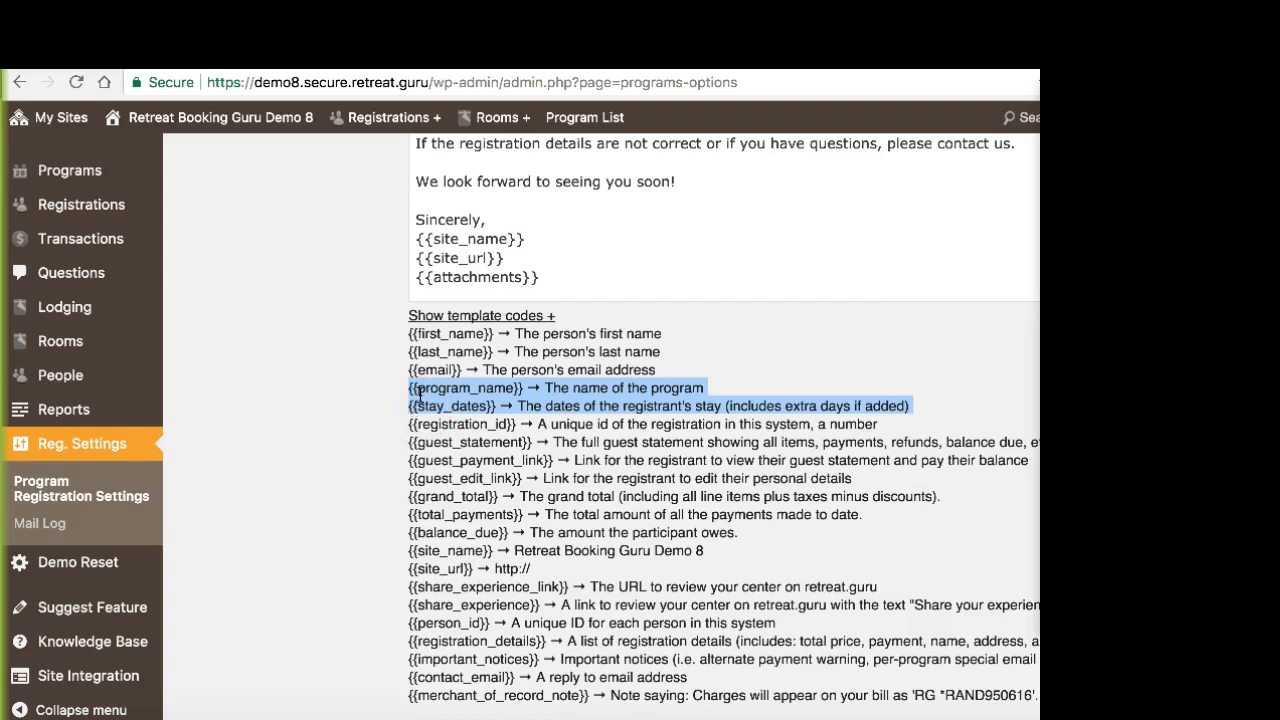
# Step: Examine the descriptions of the guest statement, guest payment link and guest edit link template codes
pyautogui.click(410, 442)
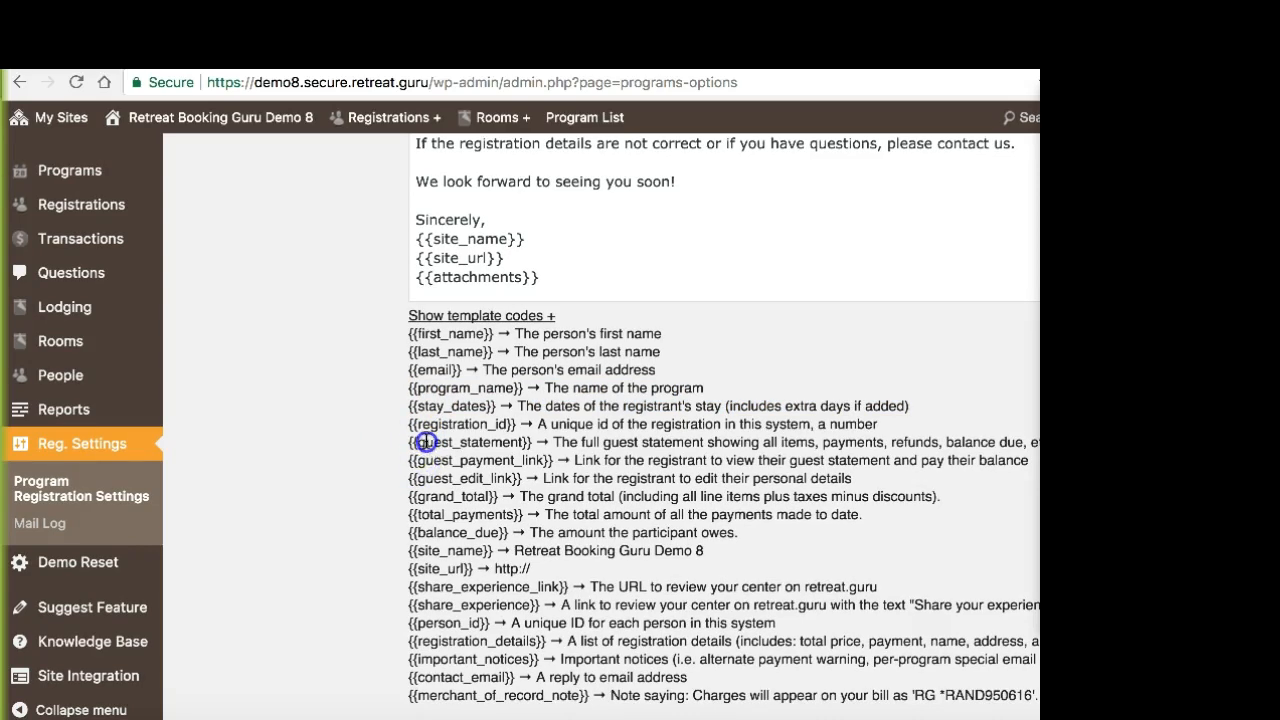
pyautogui.tripleClick(443, 442)
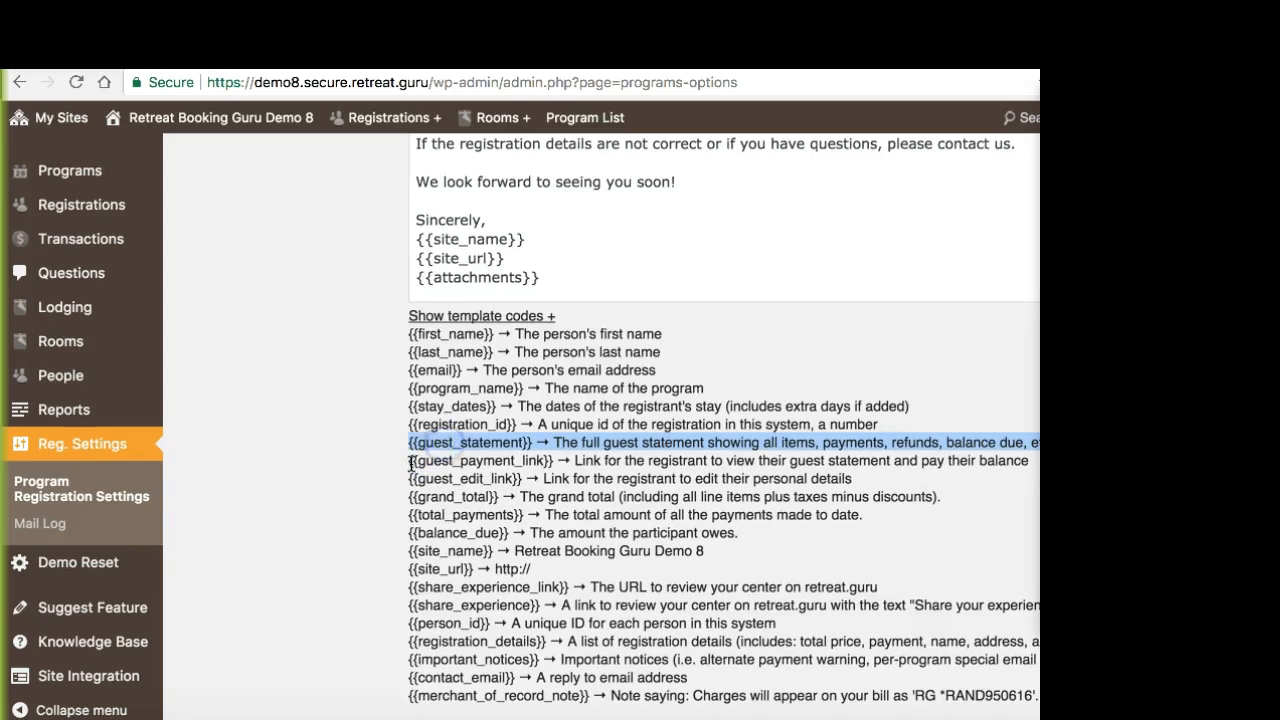
pyautogui.tripleClick(413, 460)
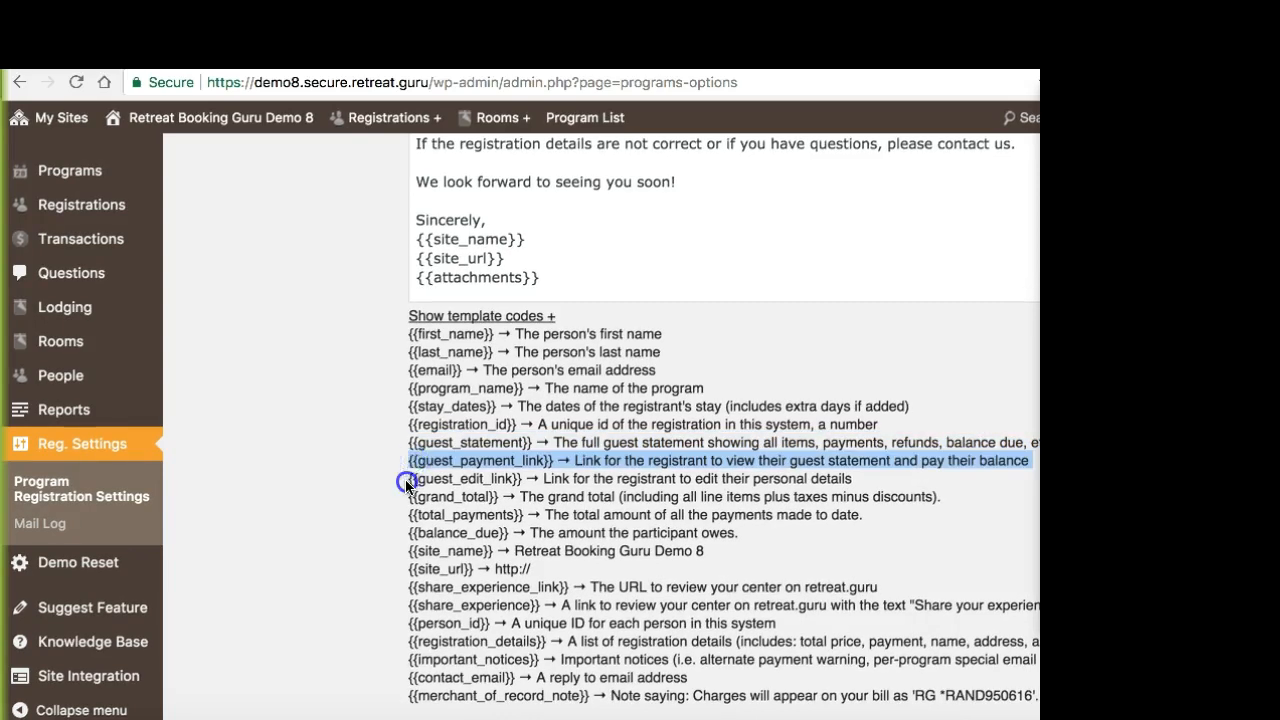
pyautogui.tripleClick(405, 479)
pyautogui.tripleClick(417, 443)
pyautogui.moveTo(441, 460); pyautogui.dragTo(866, 480)
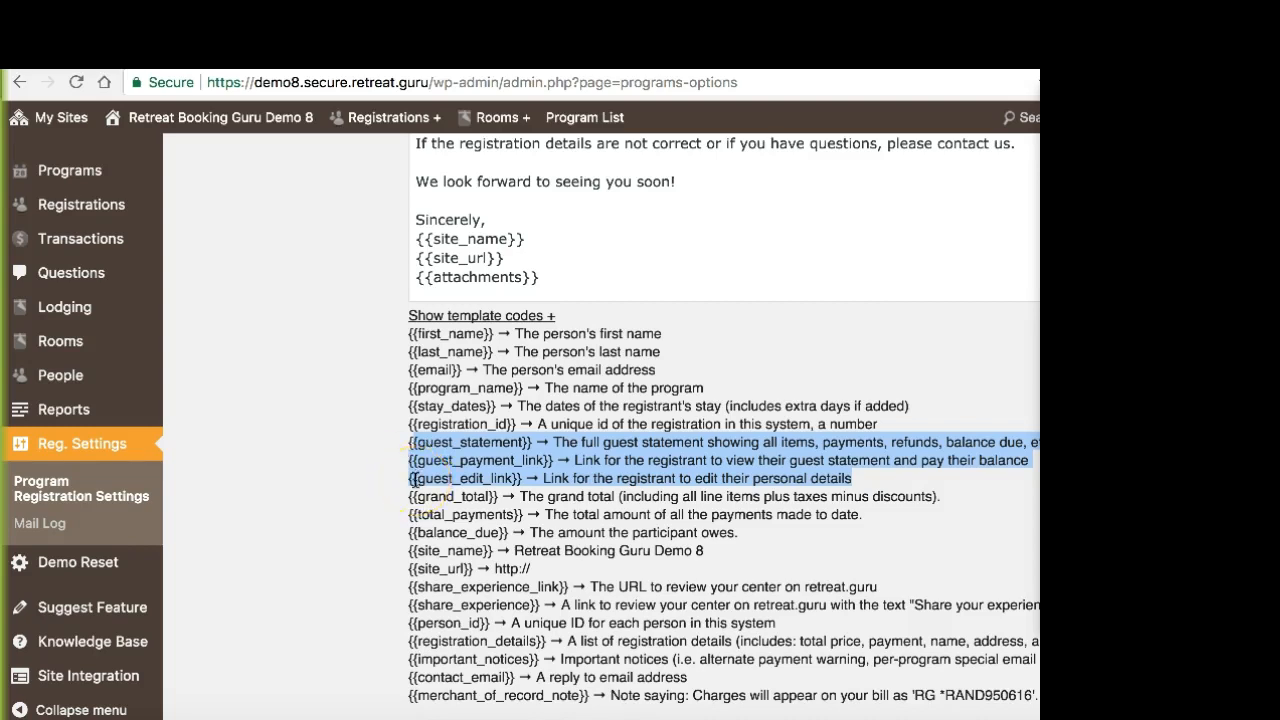
pyautogui.click(410, 481)
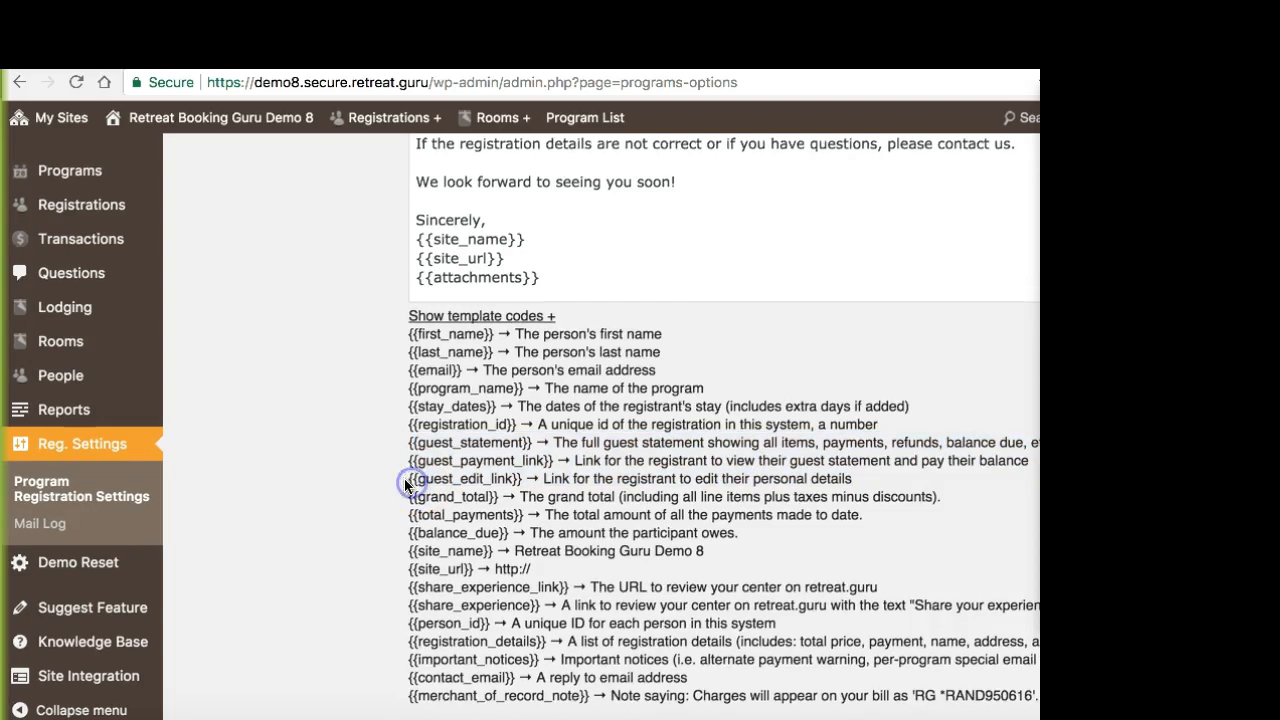
# Step: Examine the registration details, guest edit link and balance due codes, and hide the template code list
pyautogui.scroll(-1, 404, 477)
pyautogui.moveTo(408, 614); pyautogui.dragTo(560, 616)
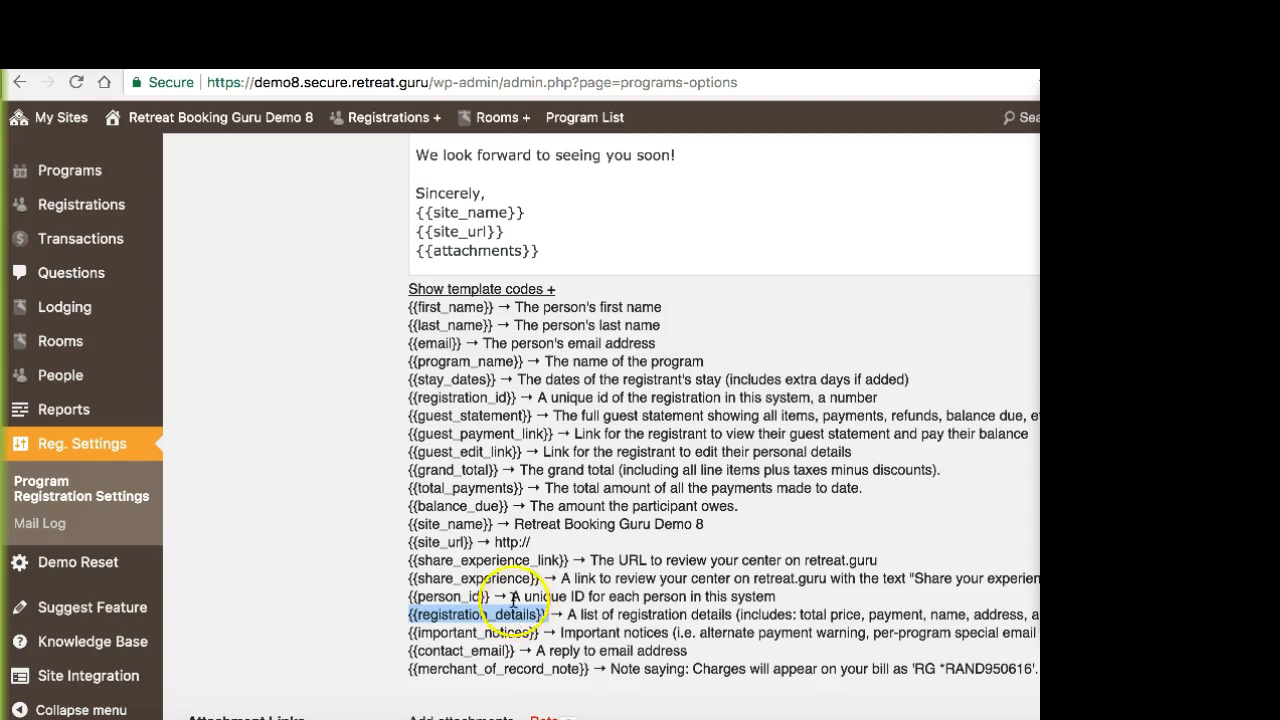
pyautogui.moveTo(410, 452); pyautogui.dragTo(521, 449)
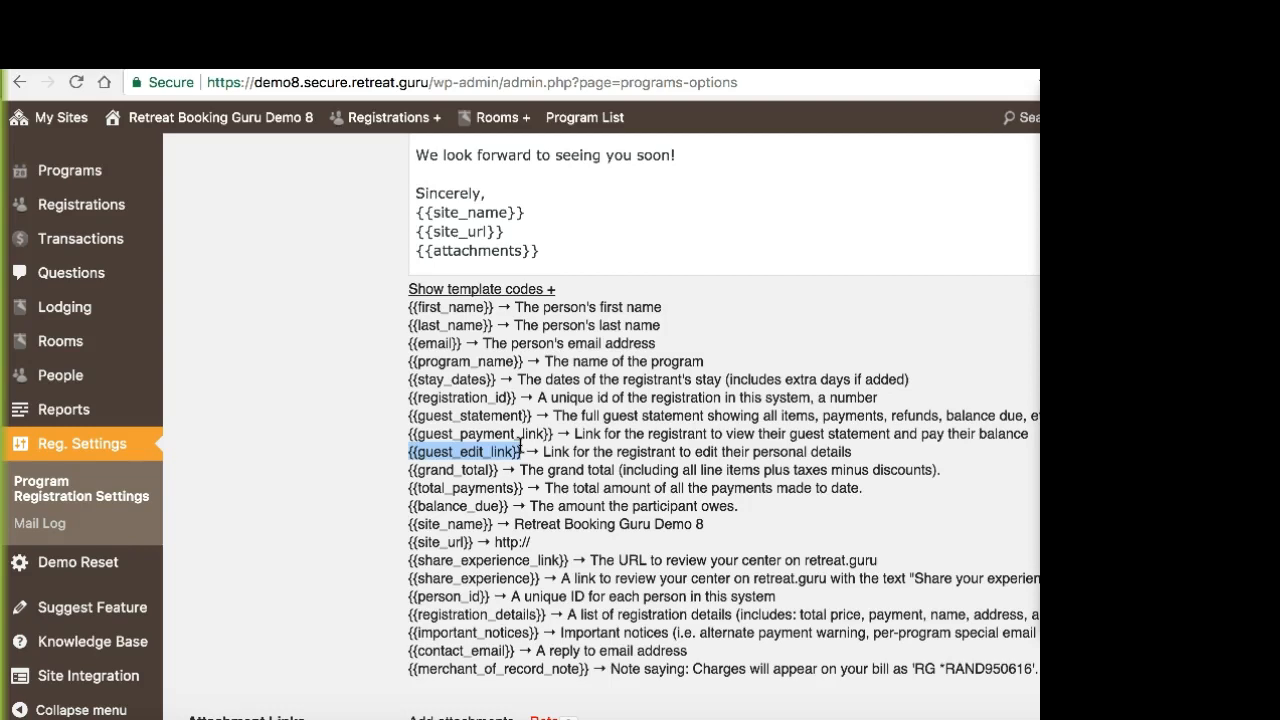
pyautogui.click(505, 456)
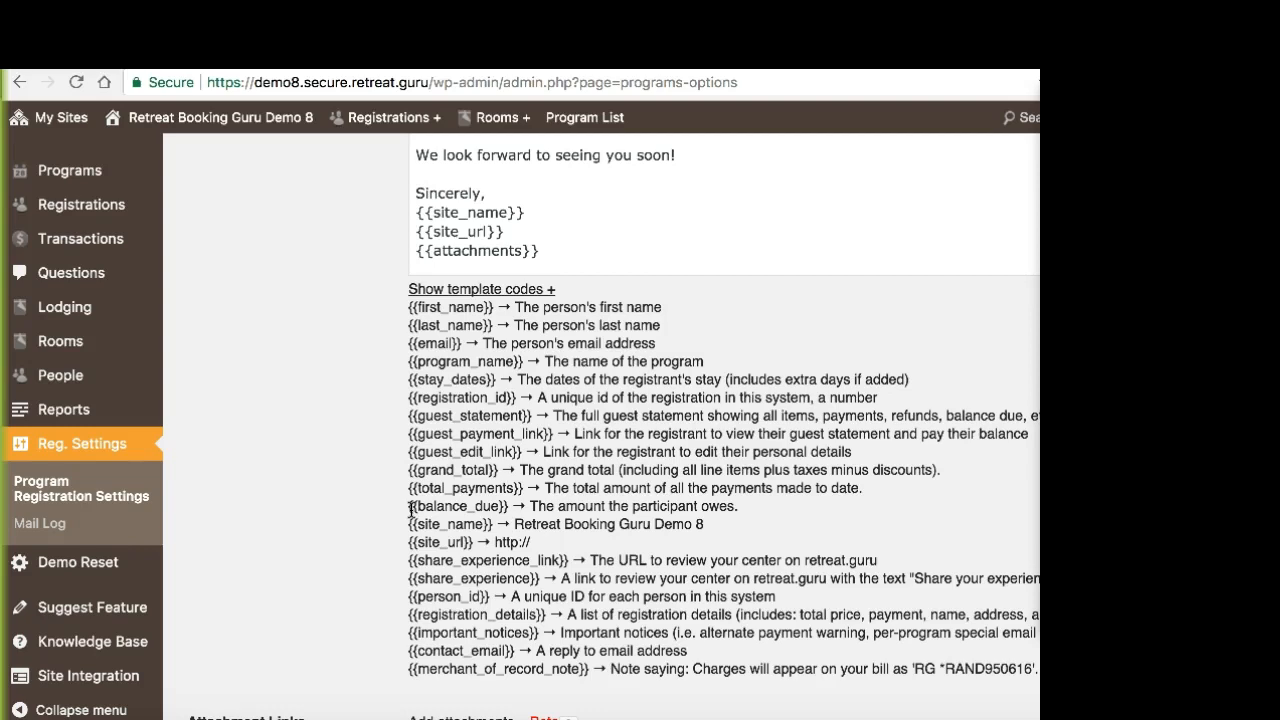
pyautogui.moveTo(411, 510); pyautogui.dragTo(498, 507)
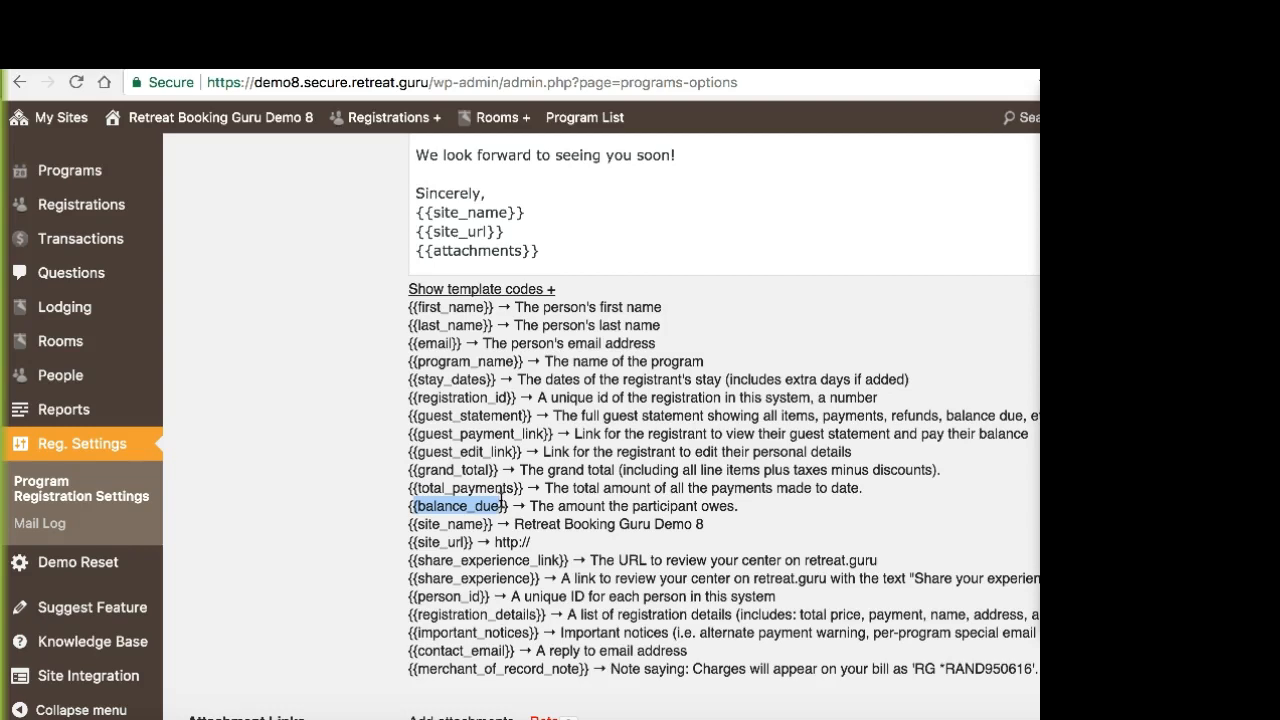
pyautogui.click(500, 505)
pyautogui.scroll(1, 500, 505)
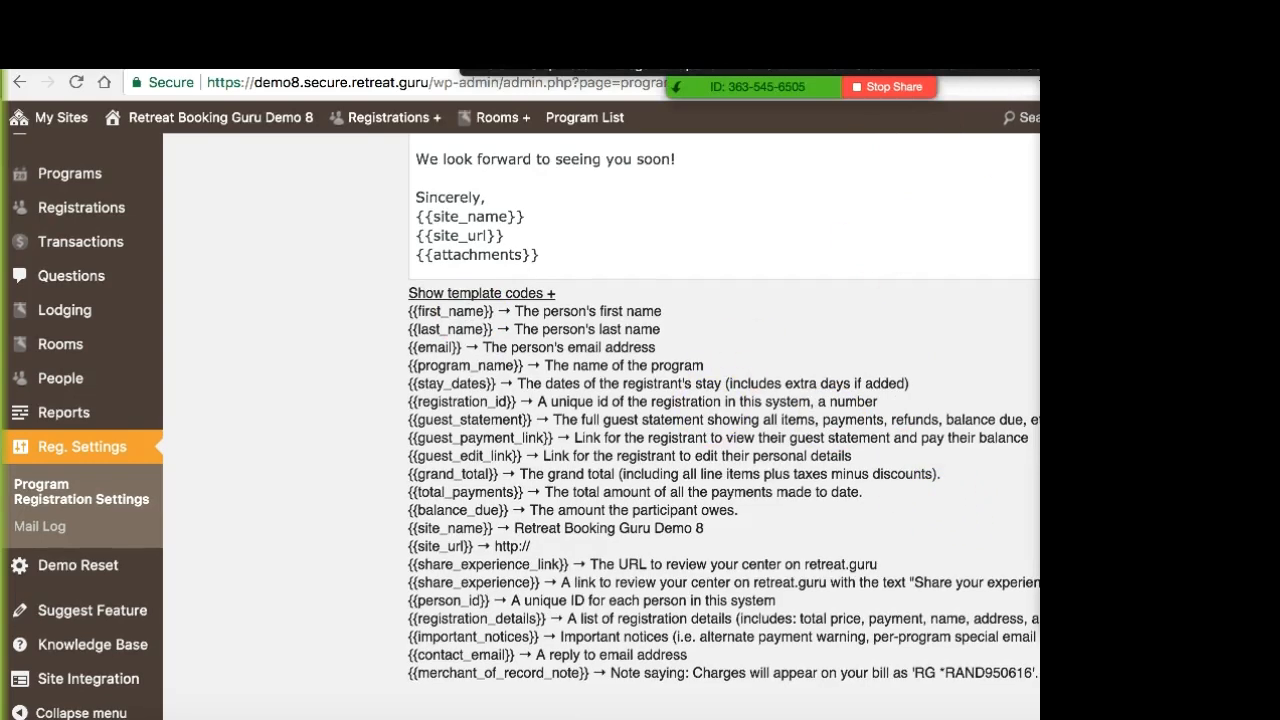
pyautogui.click(500, 294)
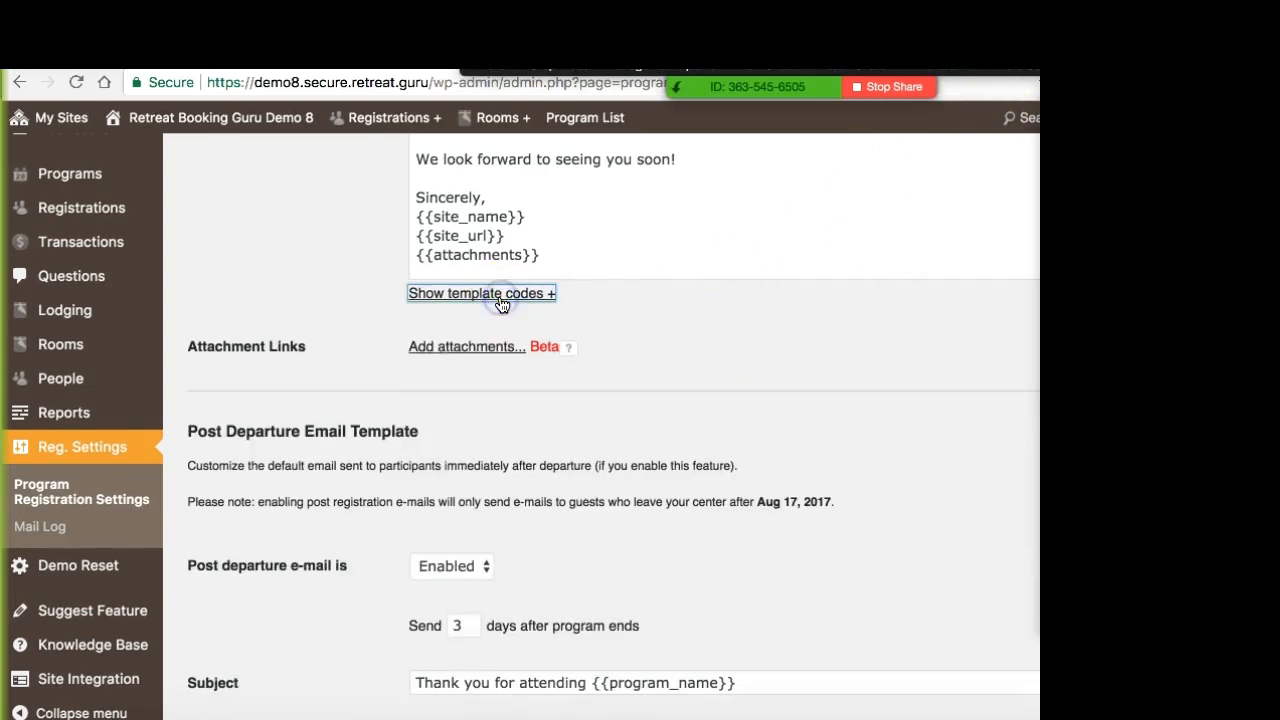
# Step: Examine the {{attachments}} placeholder at the end of the registration notification message
pyautogui.scroll(5, 364, 360)
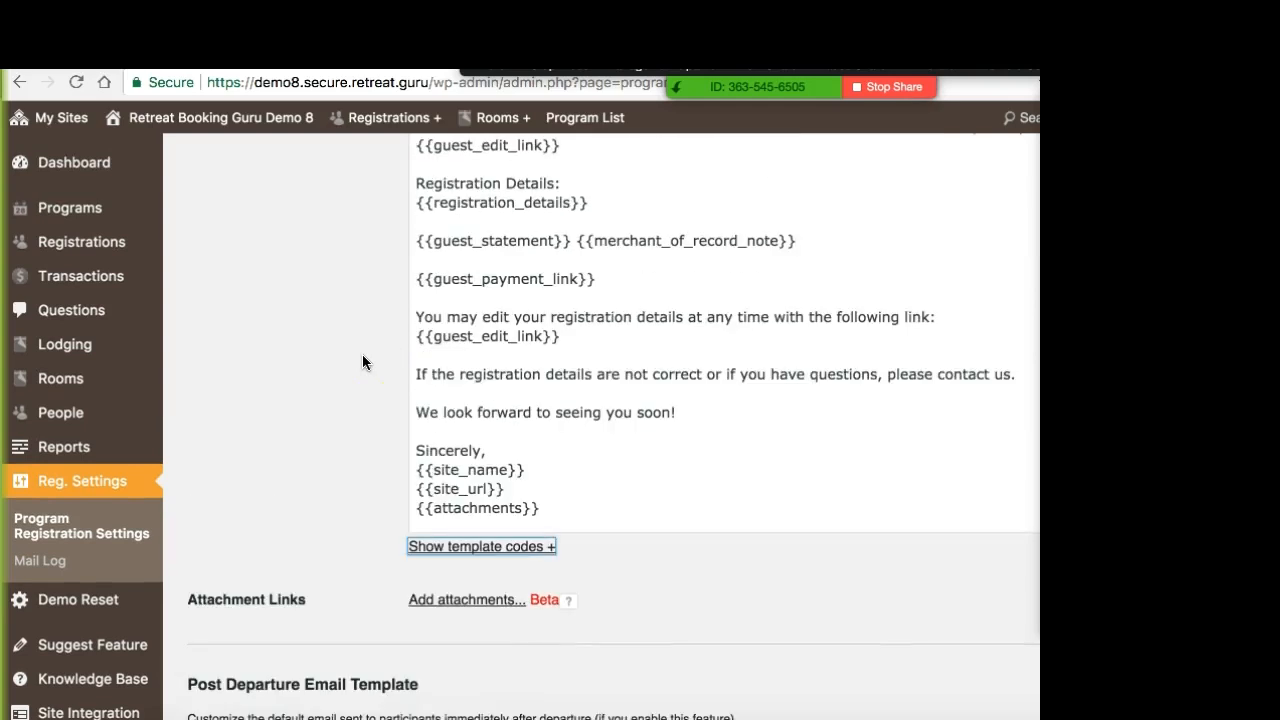
pyautogui.scroll(2, 364, 362)
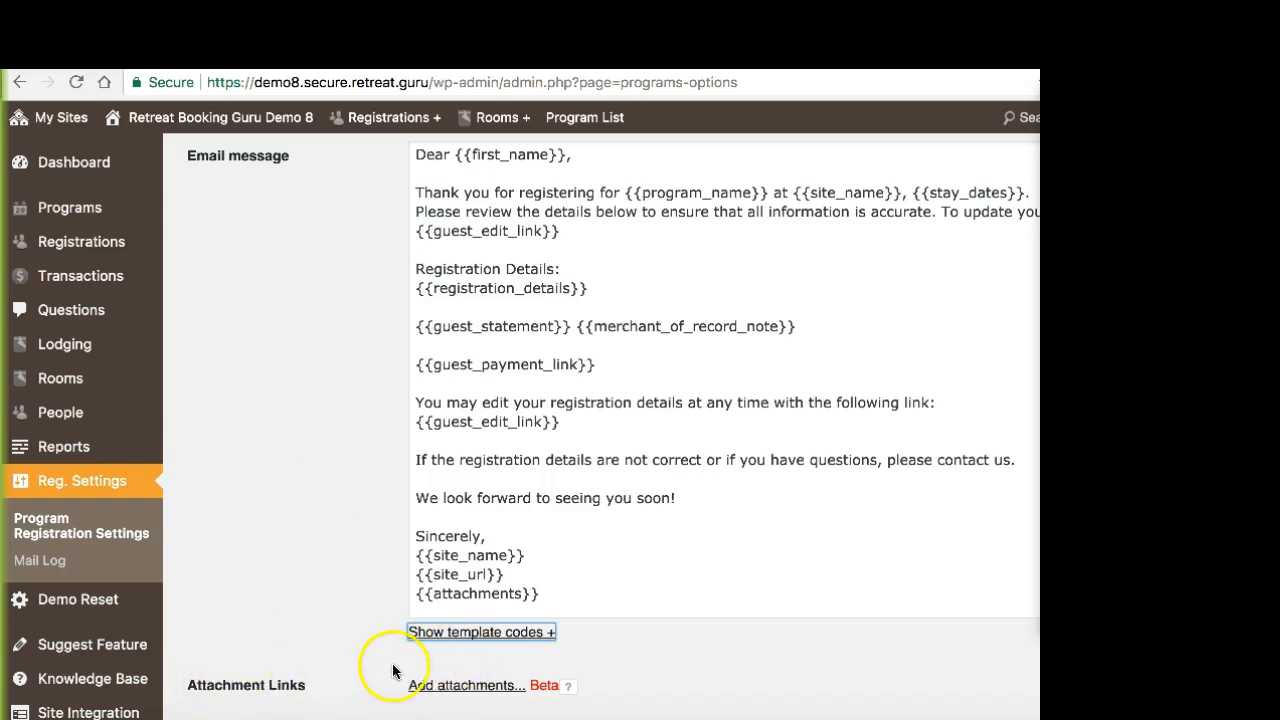
pyautogui.click(516, 607)
pyautogui.moveTo(516, 608); pyautogui.dragTo(416, 599)
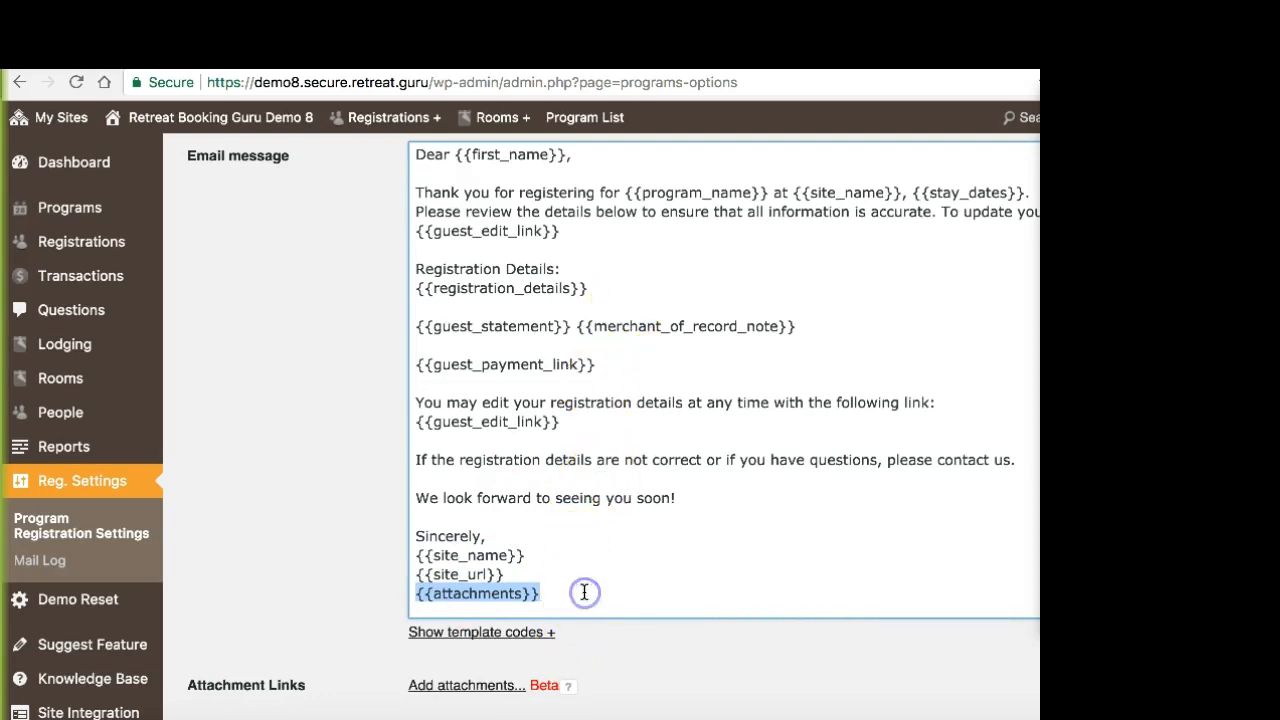
pyautogui.click(552, 594)
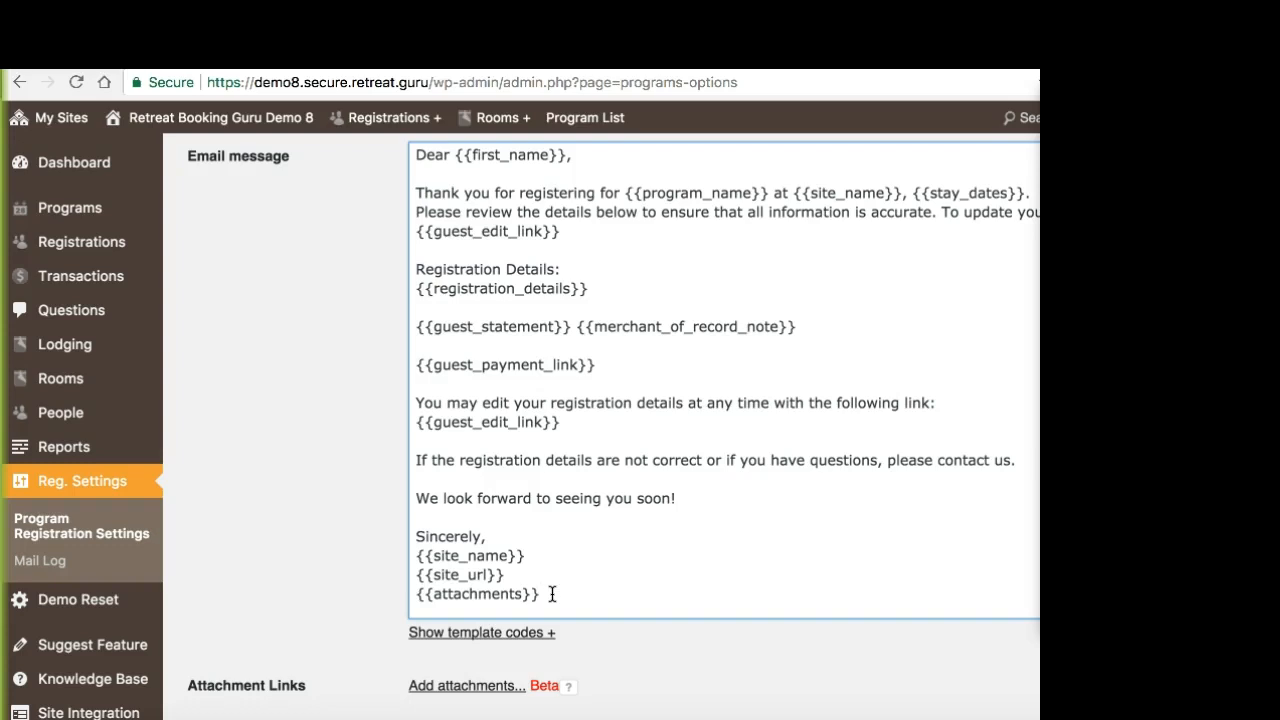
# Step: Add Welcome-to-Yoga-Teacher-Training.pdf from the media library as an attachment link for the registration notification email
pyautogui.click(459, 689)
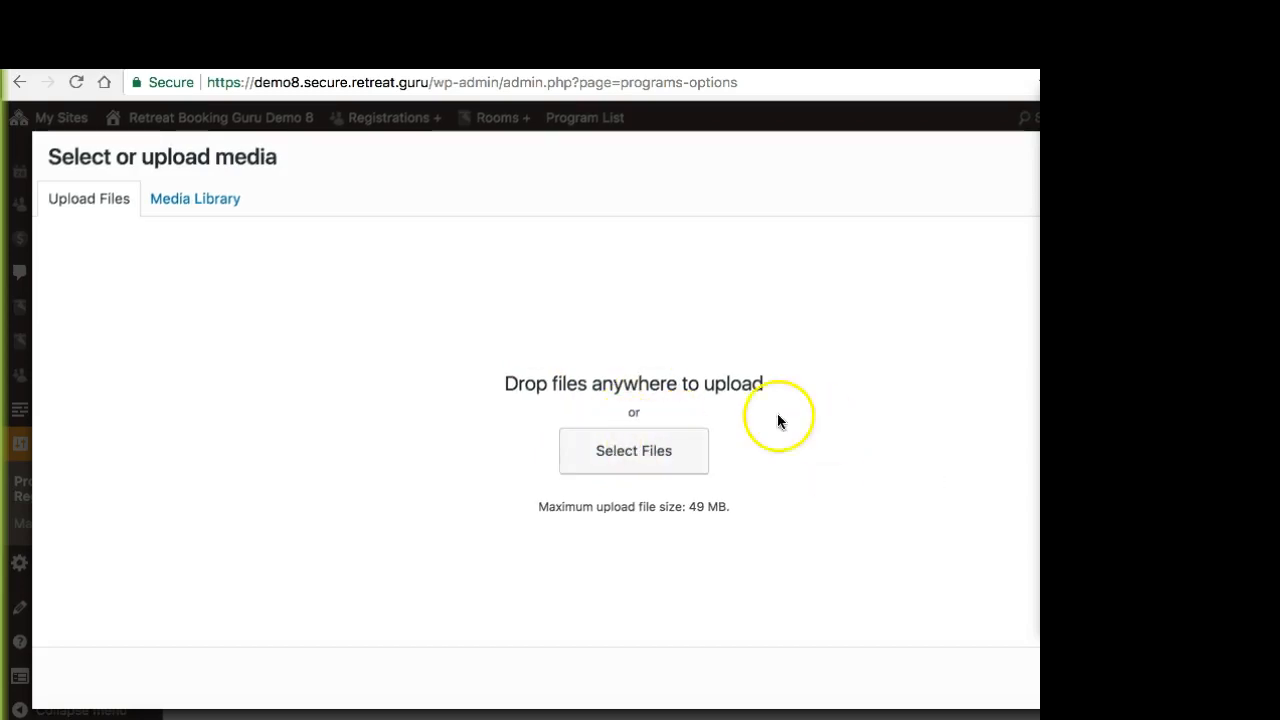
pyautogui.click(225, 212)
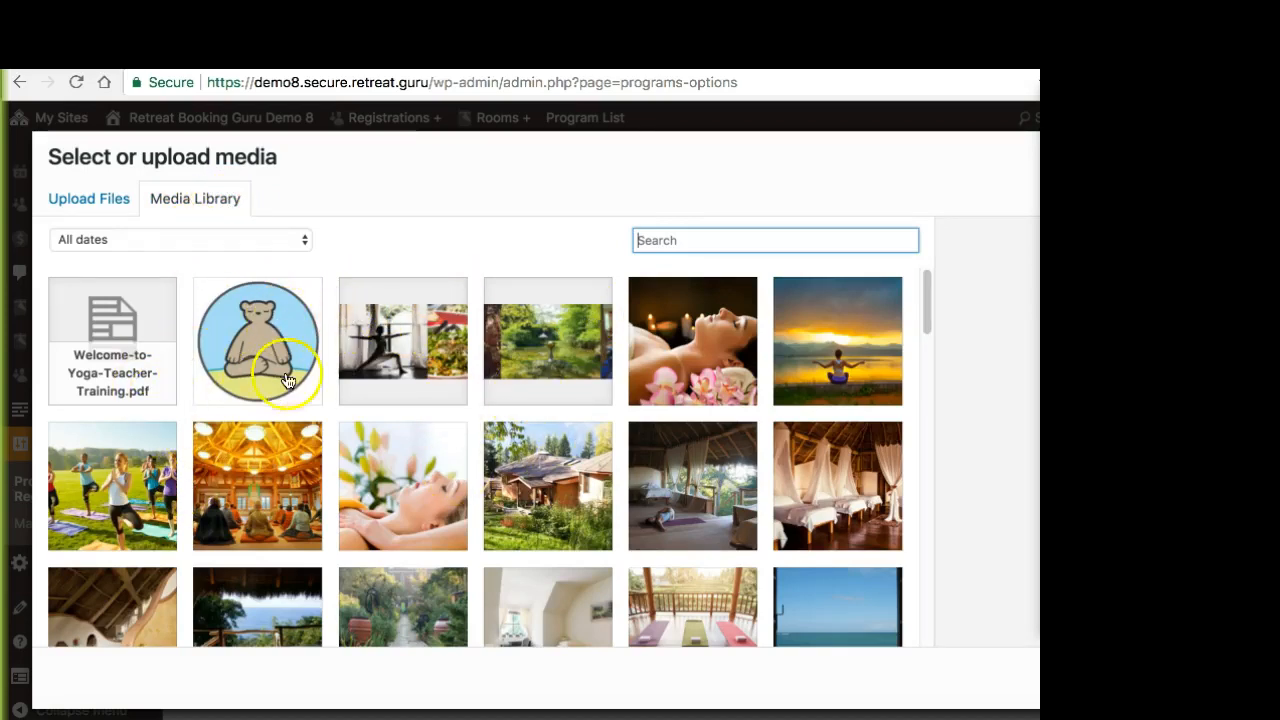
pyautogui.click(125, 320)
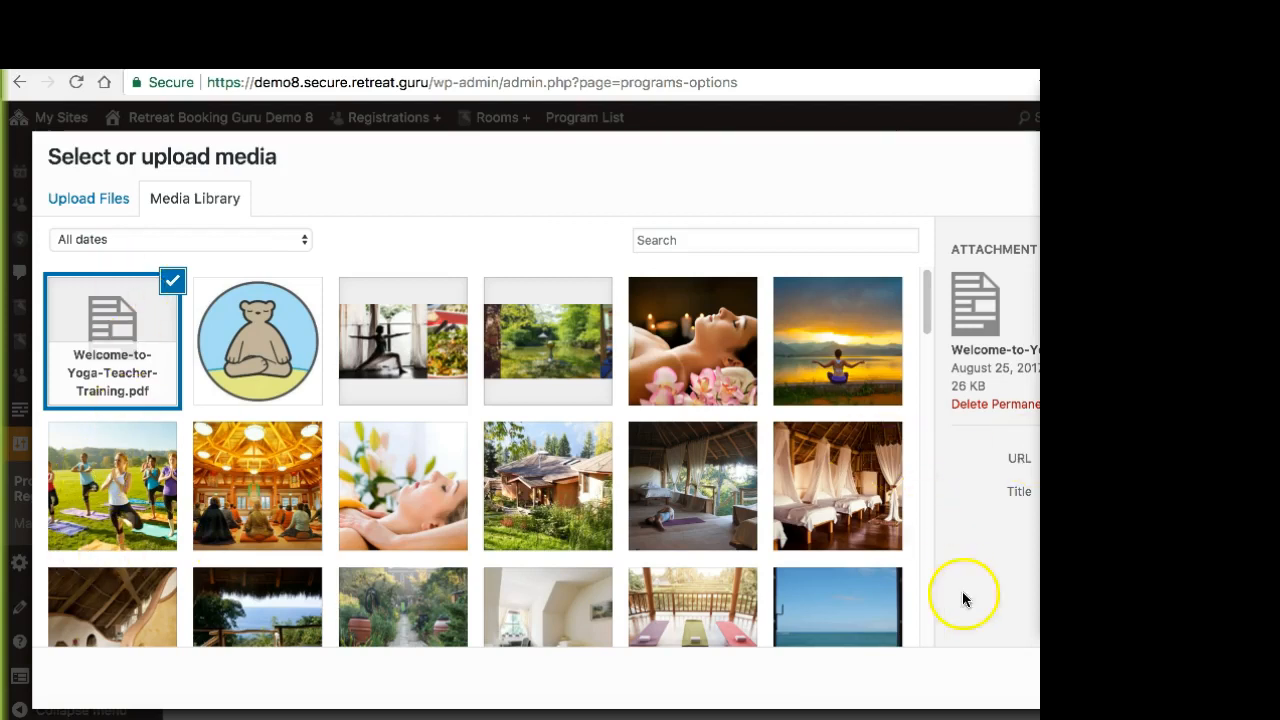
pyautogui.click(1200, 679)
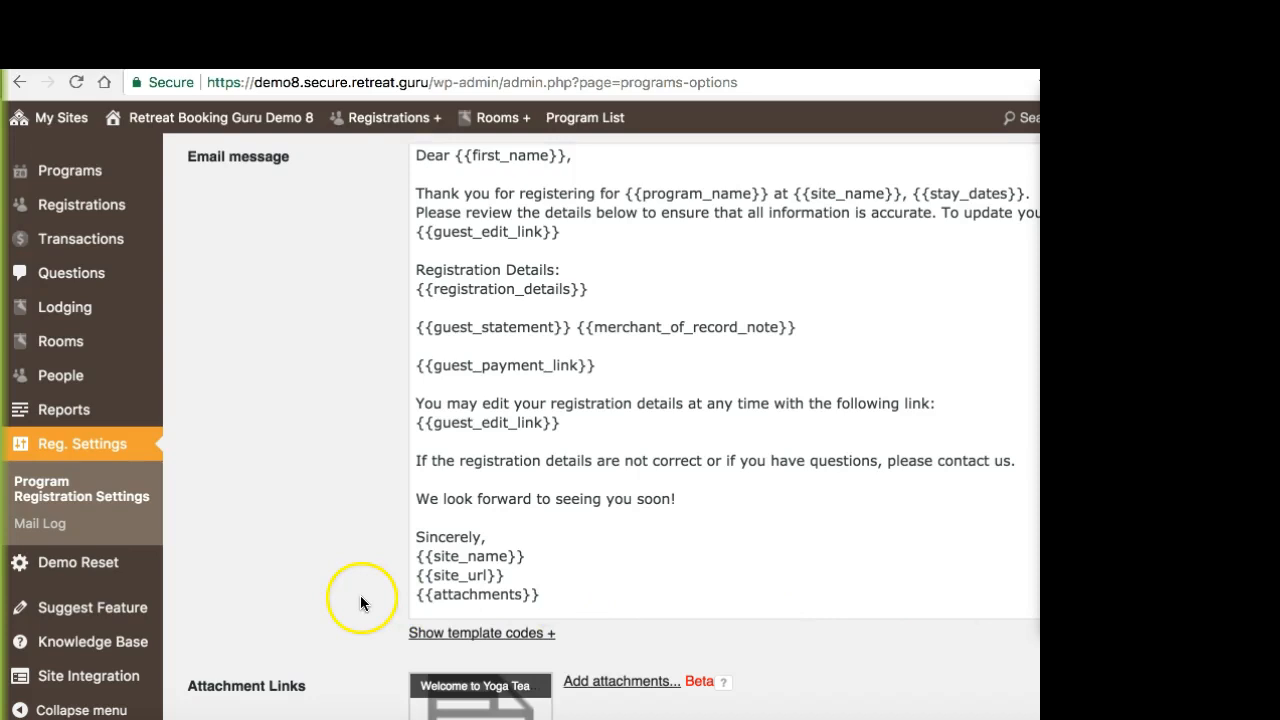
# Step: Examine the added Welcome to Yoga Teacher Training attachment link below the registration notification message
pyautogui.scroll(-3, 360, 600)
pyautogui.moveTo(428, 514)
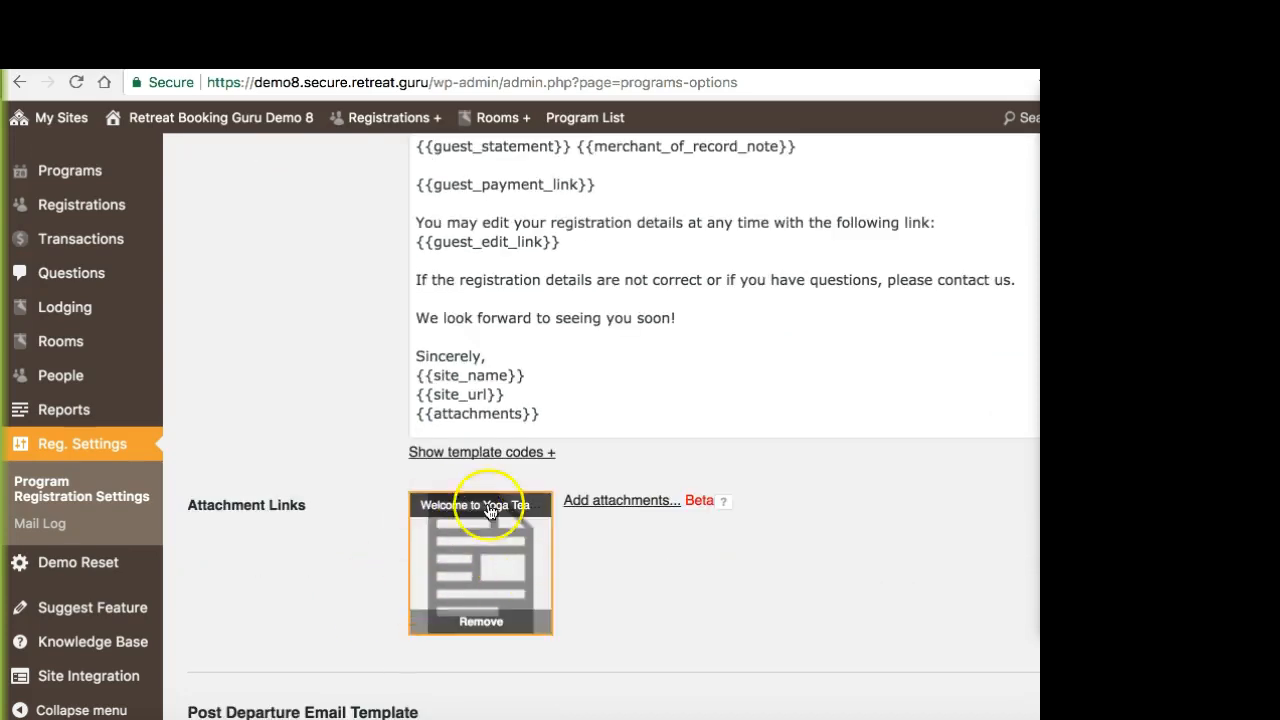
pyautogui.scroll(5, 330, 436)
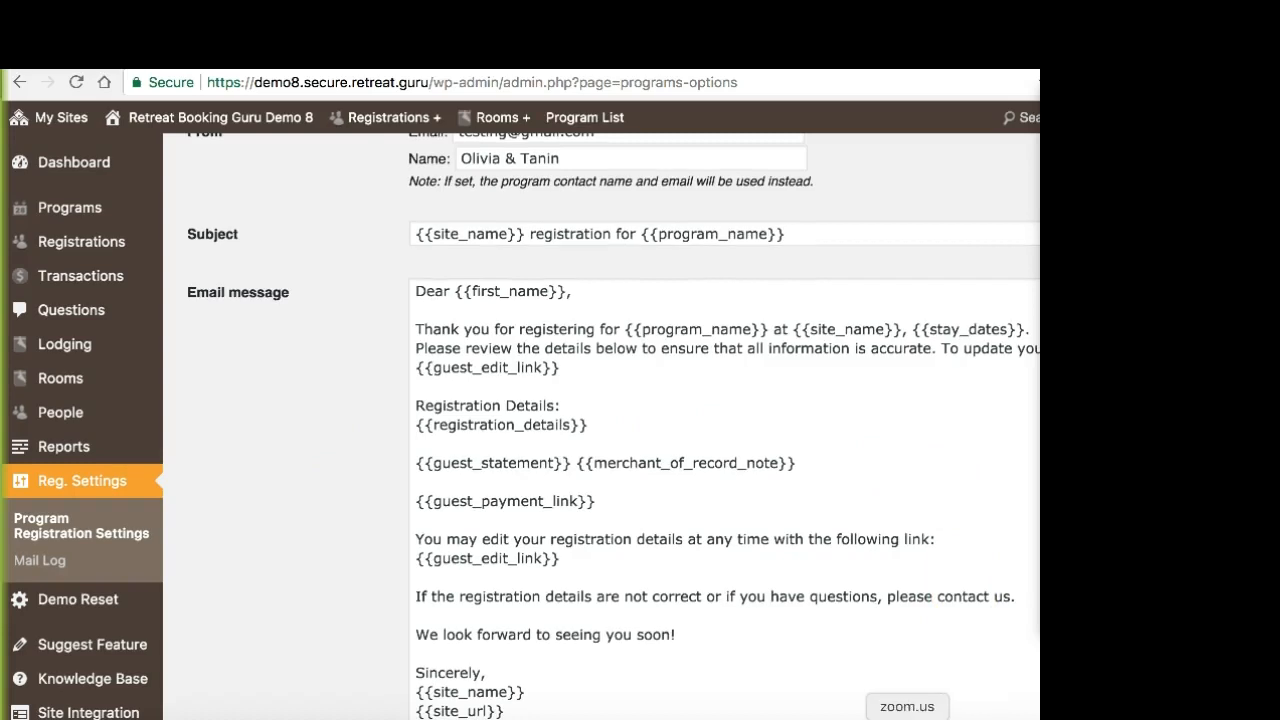
pyautogui.click(907, 718)
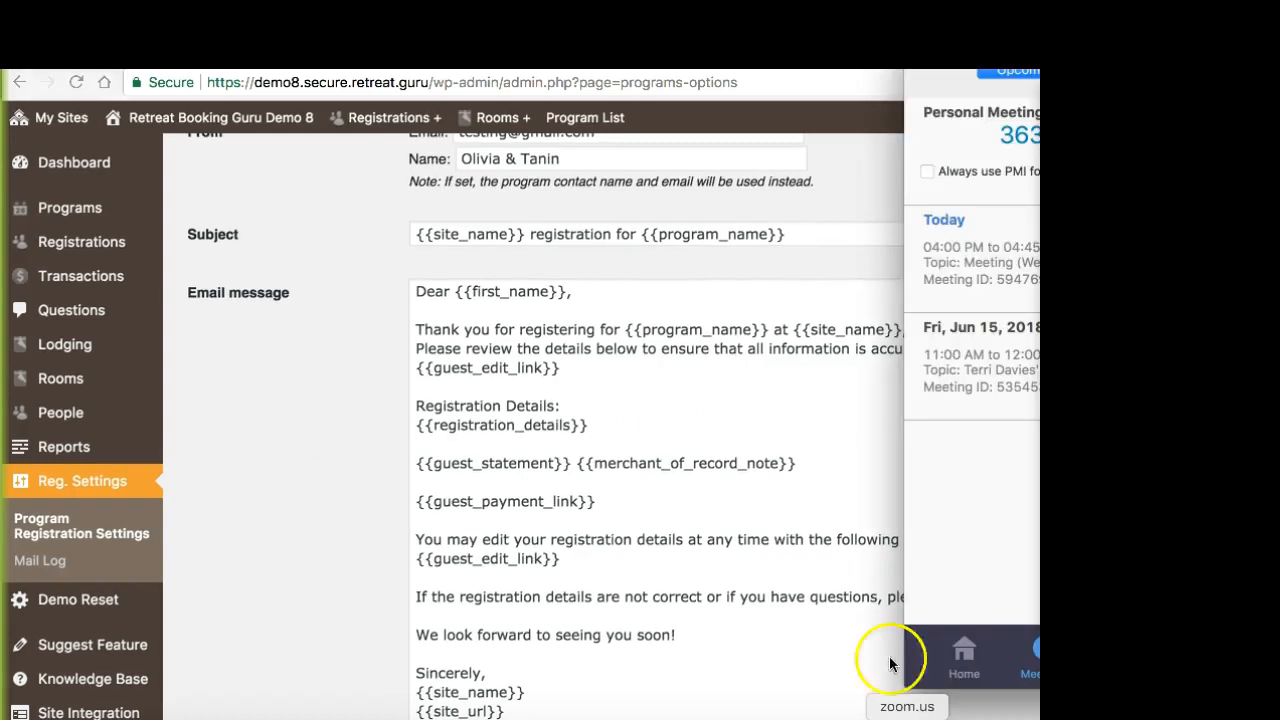
pyautogui.moveTo(950, 50); pyautogui.dragTo(1008, 50)
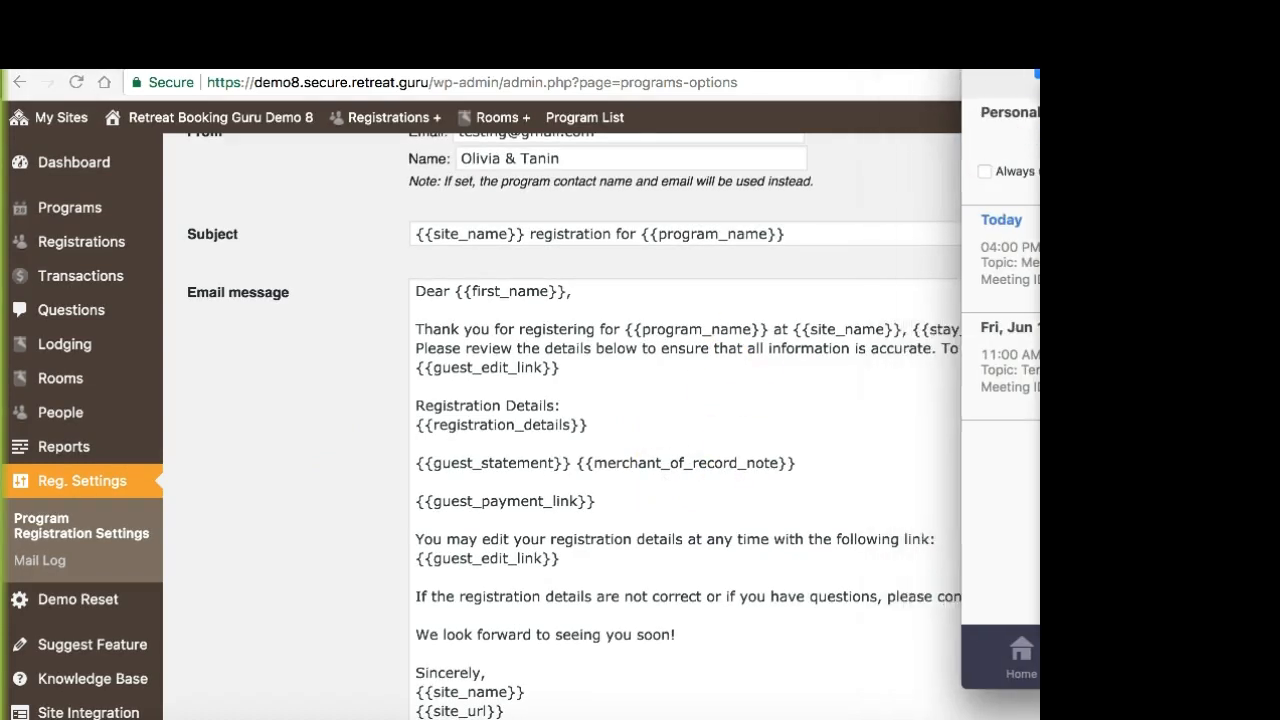
pyautogui.click(908, 100)
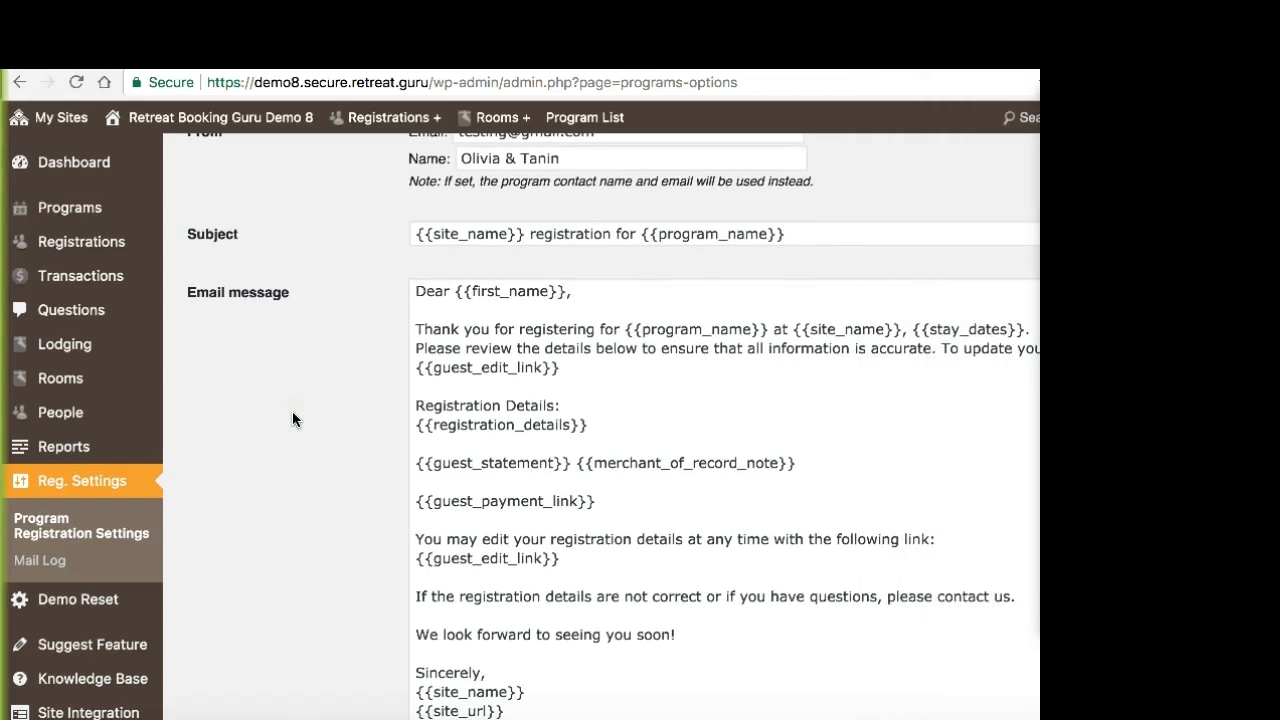
# Step: Check the Disabled and Enabled options for the post departure e-mail and keep it Enabled
pyautogui.scroll(-2, 292, 412)
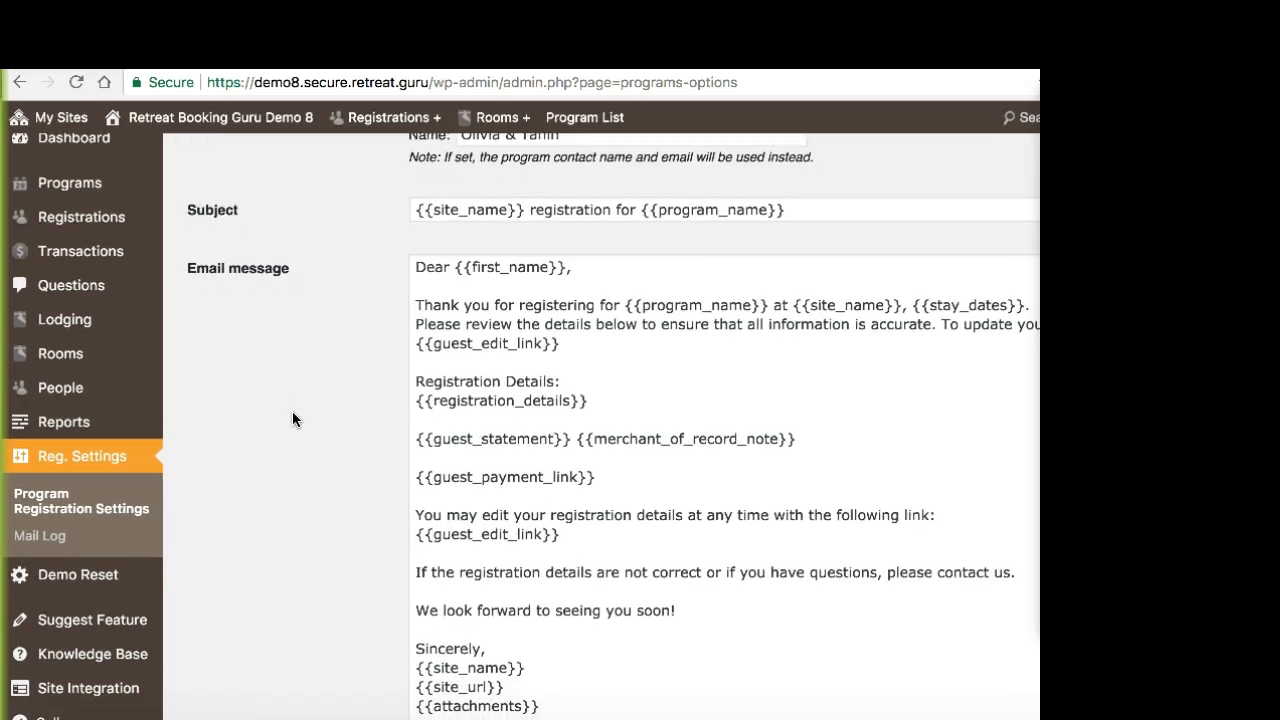
pyautogui.scroll(-10, 292, 418)
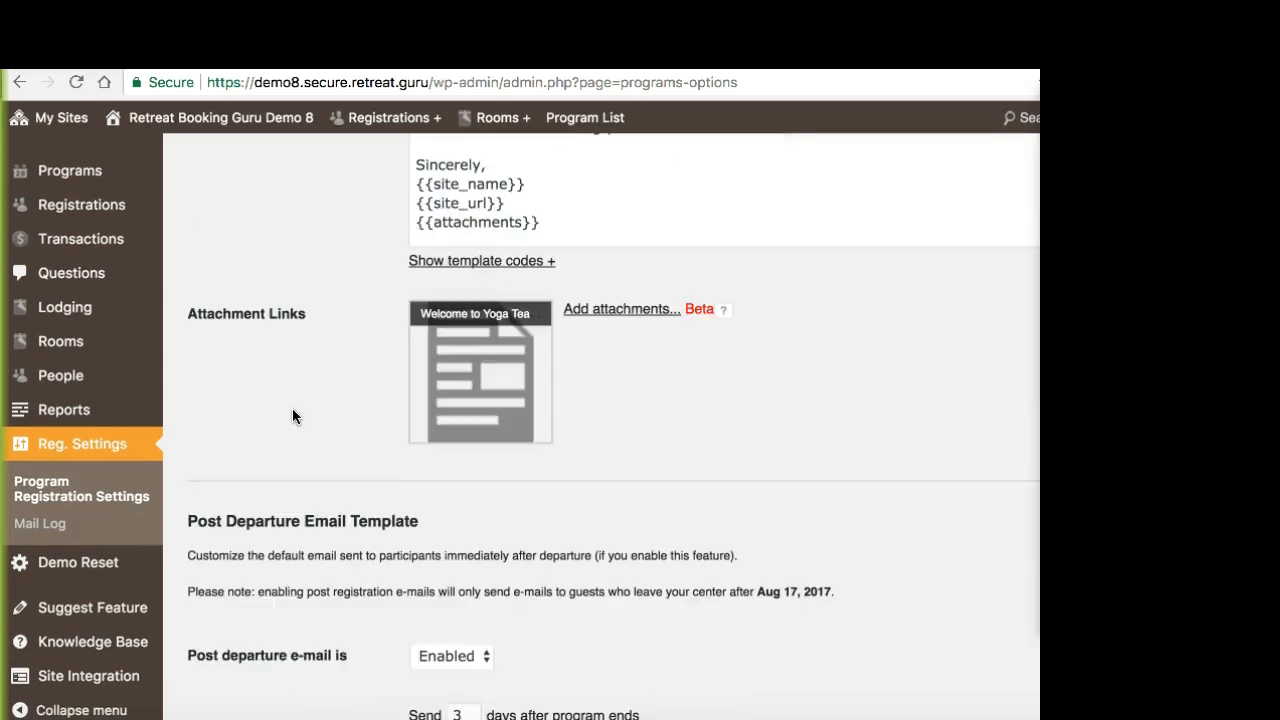
pyautogui.scroll(-2, 293, 416)
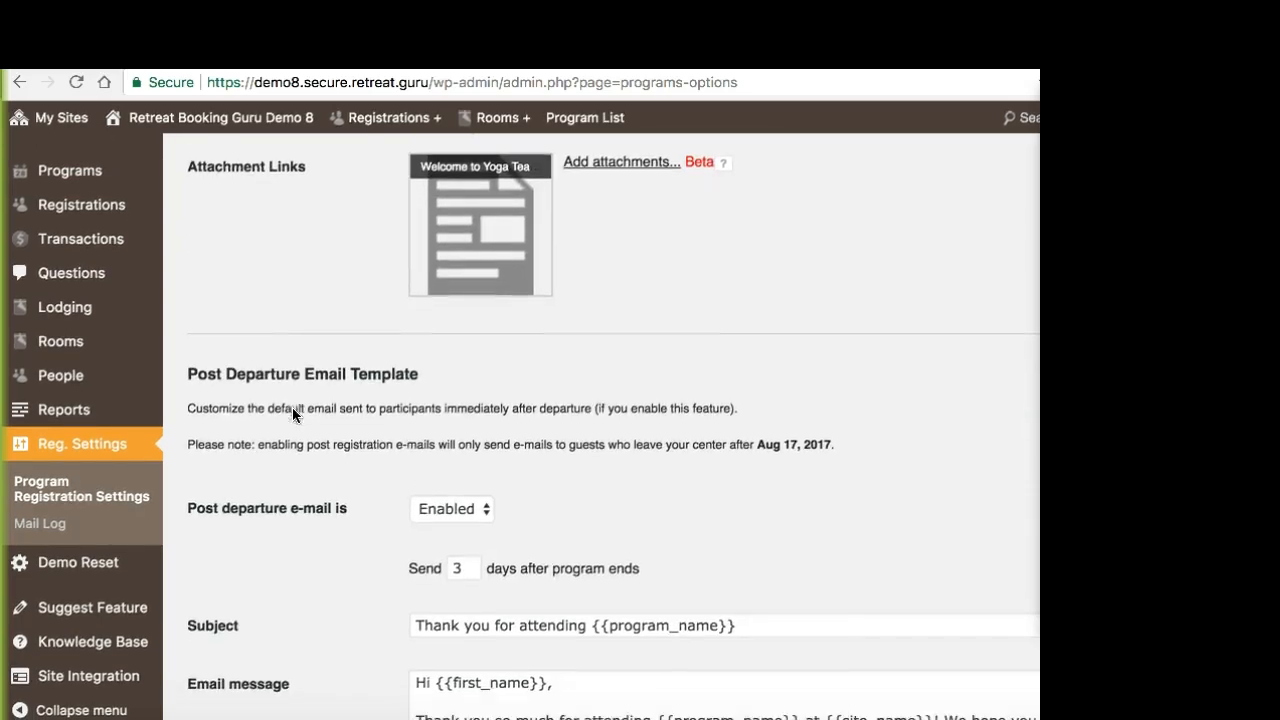
pyautogui.scroll(-2, 292, 405)
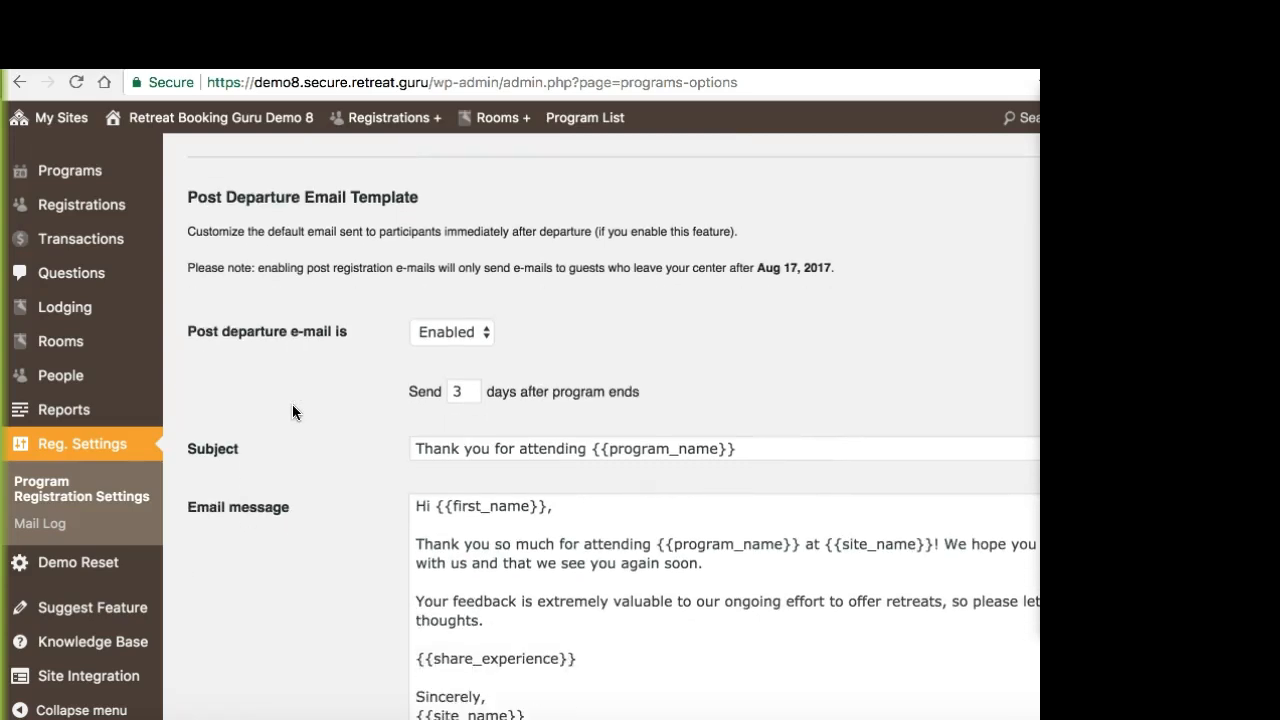
pyautogui.scroll(-1, 292, 405)
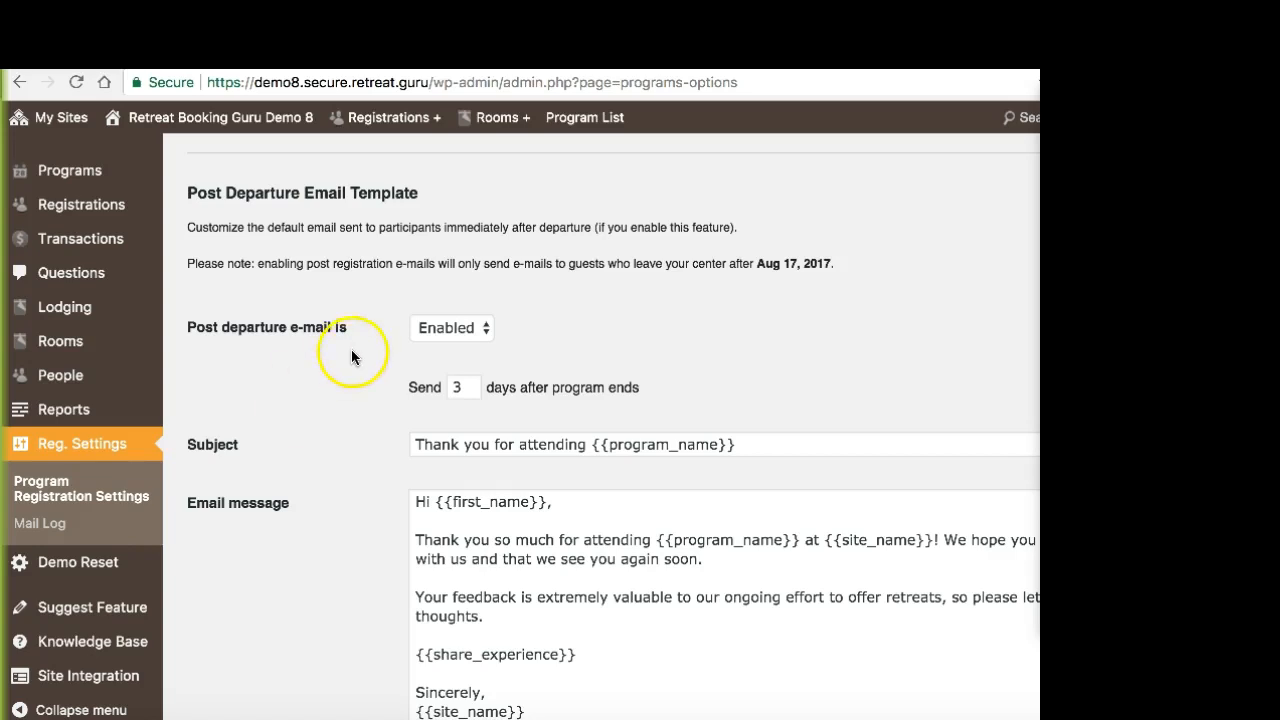
pyautogui.click(433, 330)
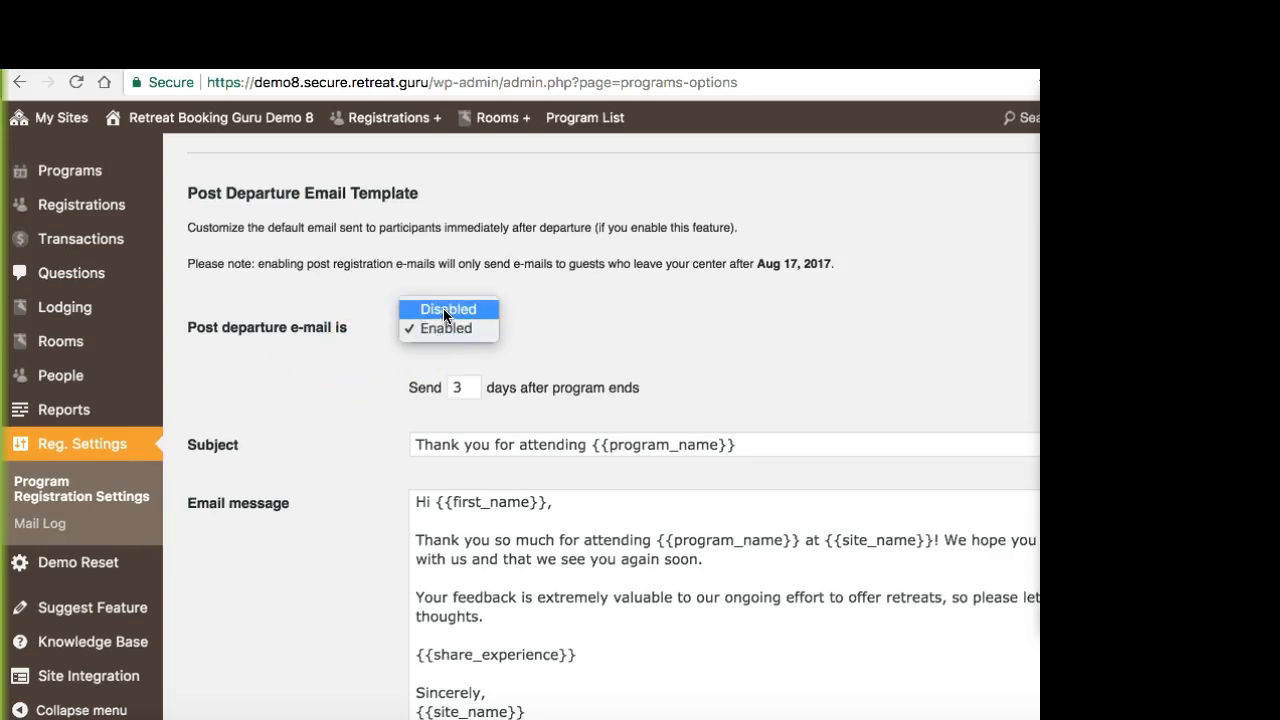
pyautogui.click(454, 310)
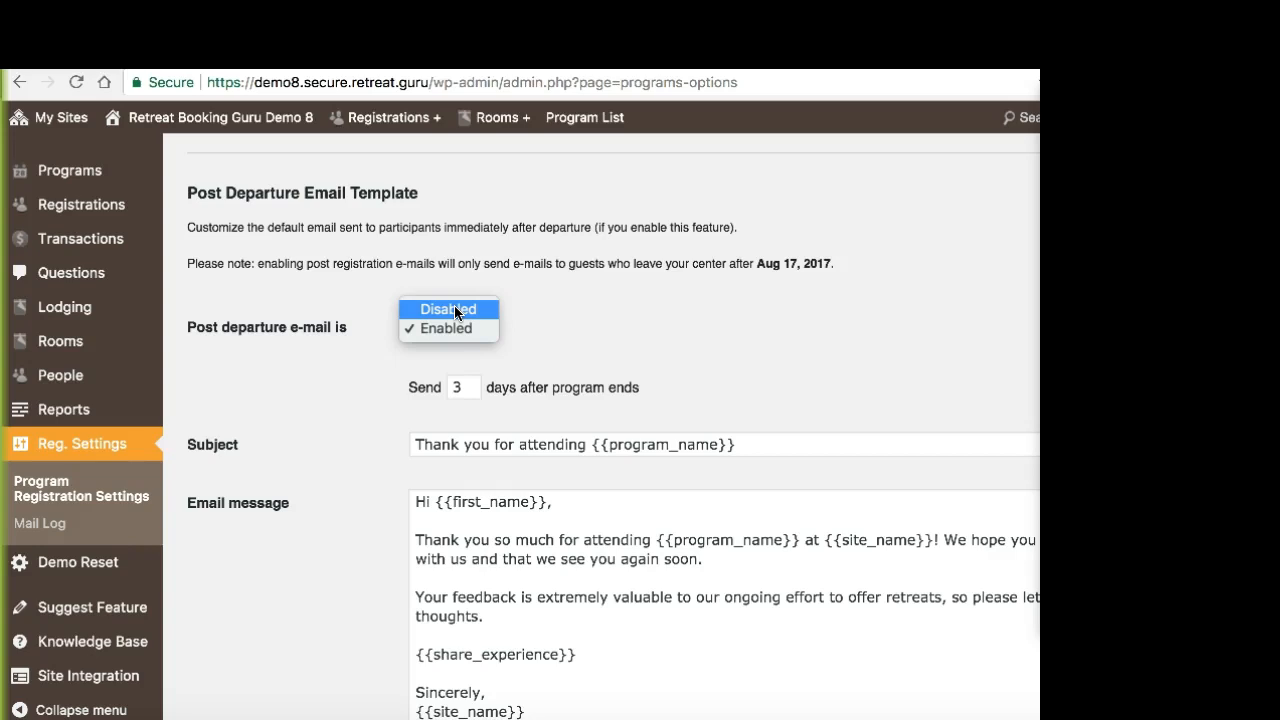
pyautogui.click(452, 307)
pyautogui.click(447, 329)
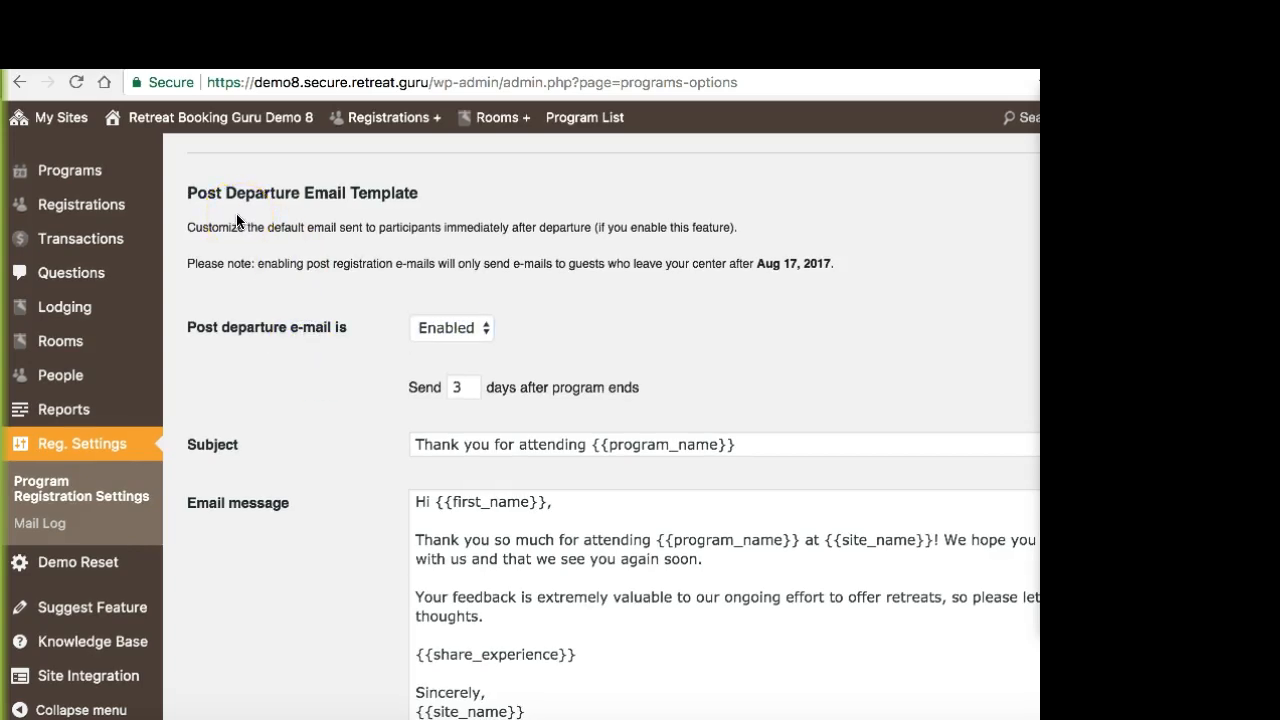
pyautogui.click(249, 334)
# Step: Examine the {{share_experience}} code in the post departure email message
pyautogui.scroll(-1, 254, 356)
pyautogui.scroll(-1, 254, 356)
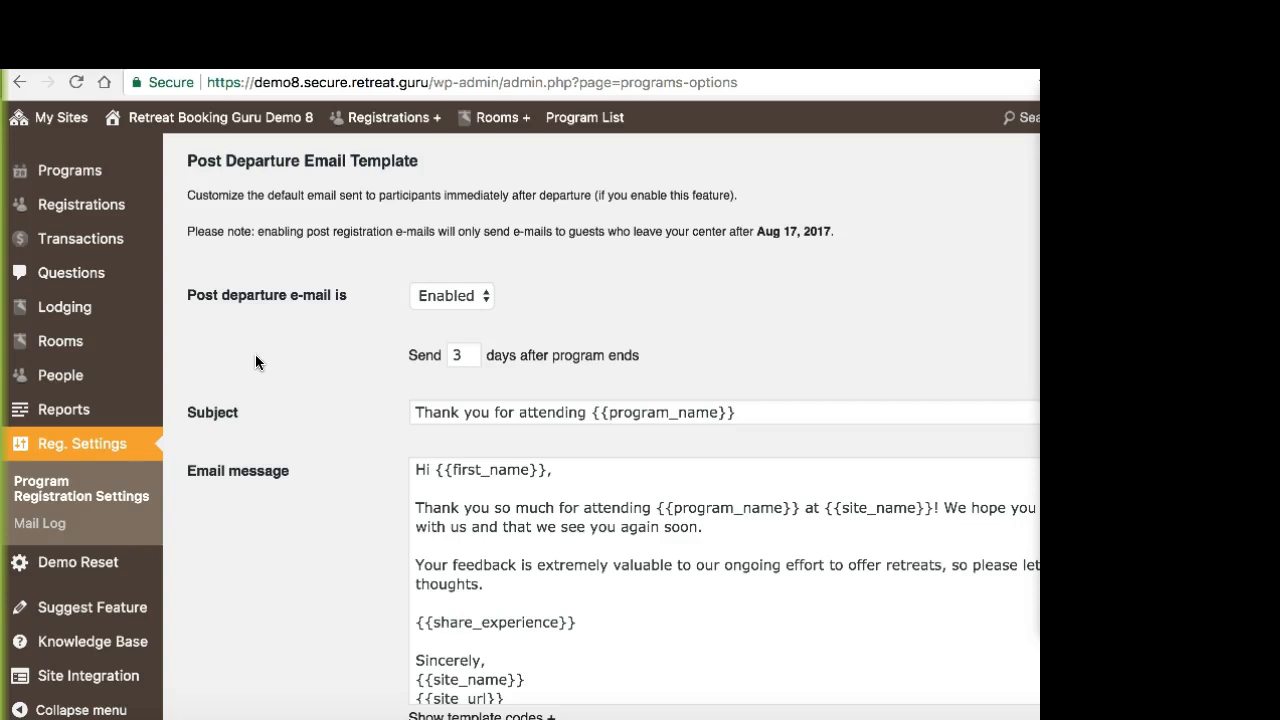
pyautogui.scroll(-1, 287, 332)
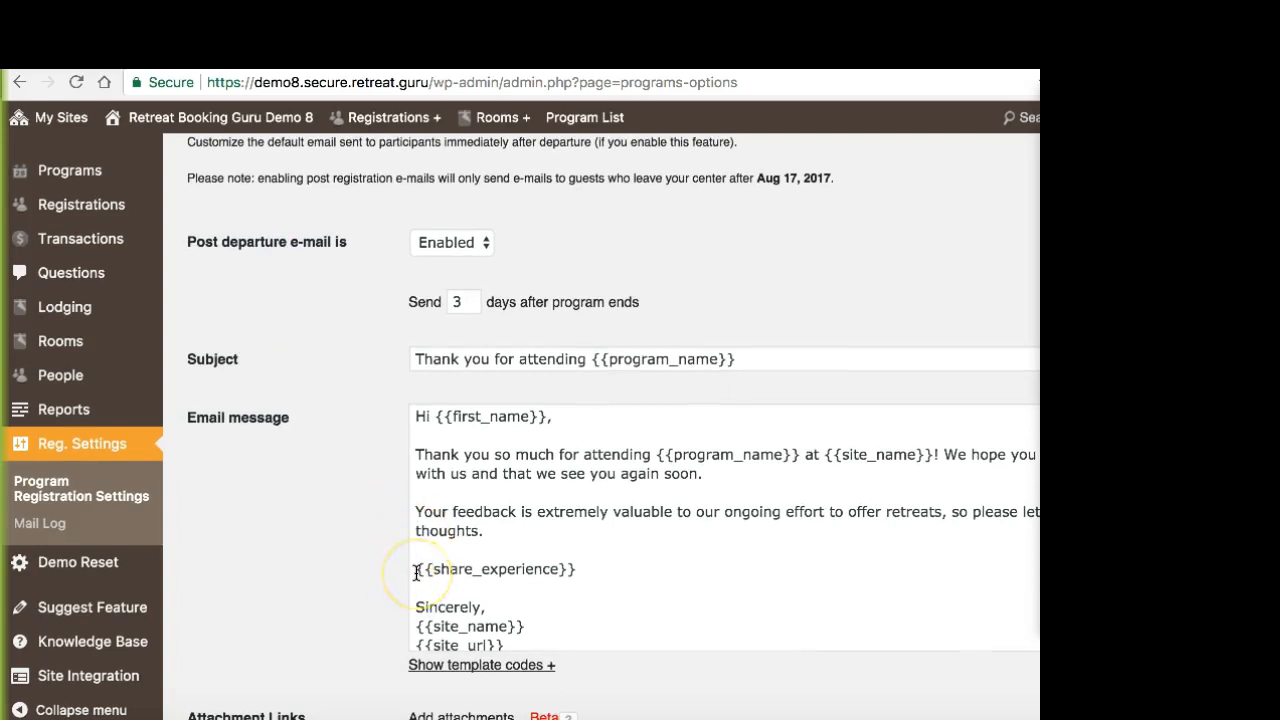
pyautogui.moveTo(417, 572); pyautogui.dragTo(589, 572)
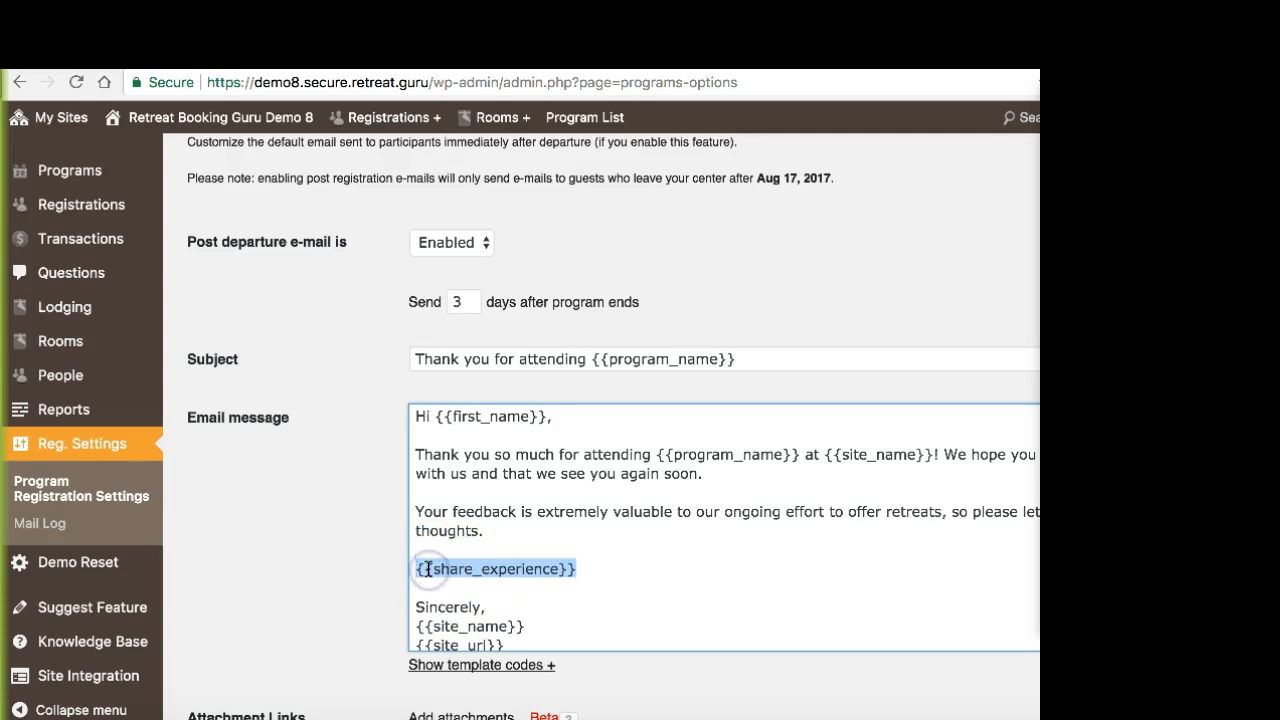
pyautogui.click(541, 529)
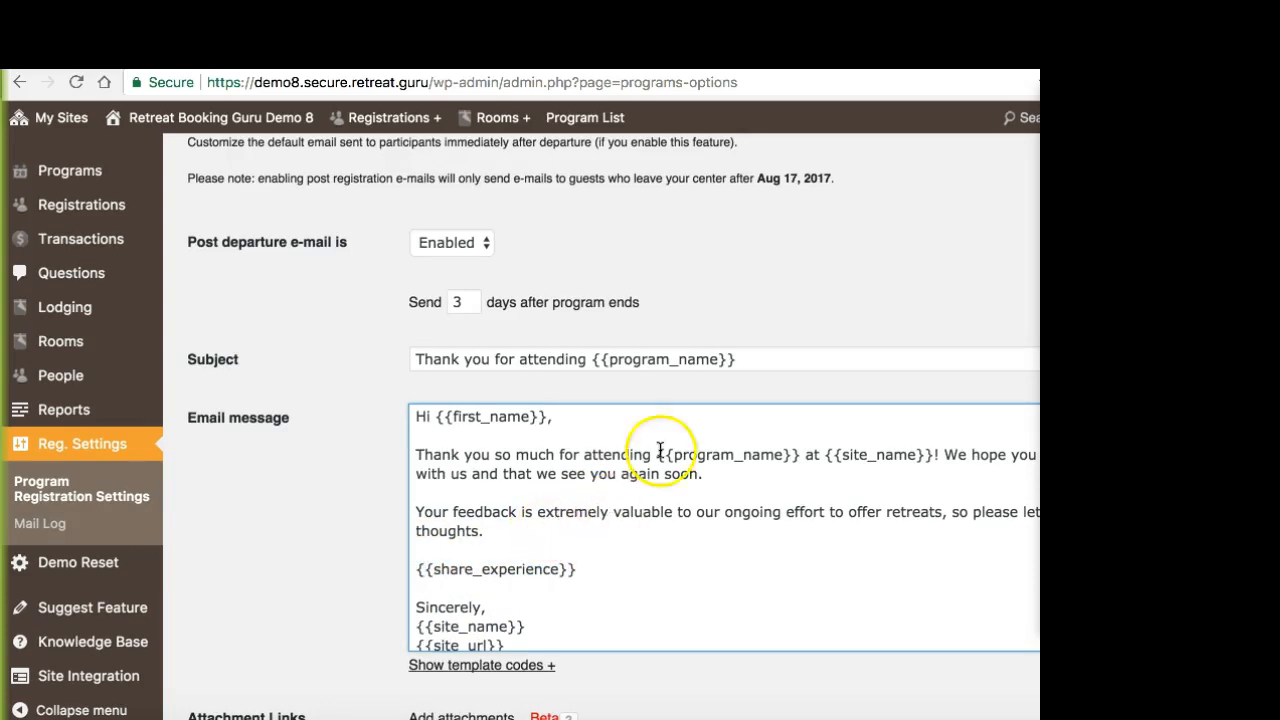
# Step: Switch to the browser window with the Living in the Self page on retreat.guru and examine its guest reviews
pyautogui.hotkey('ctrl', 'Up')
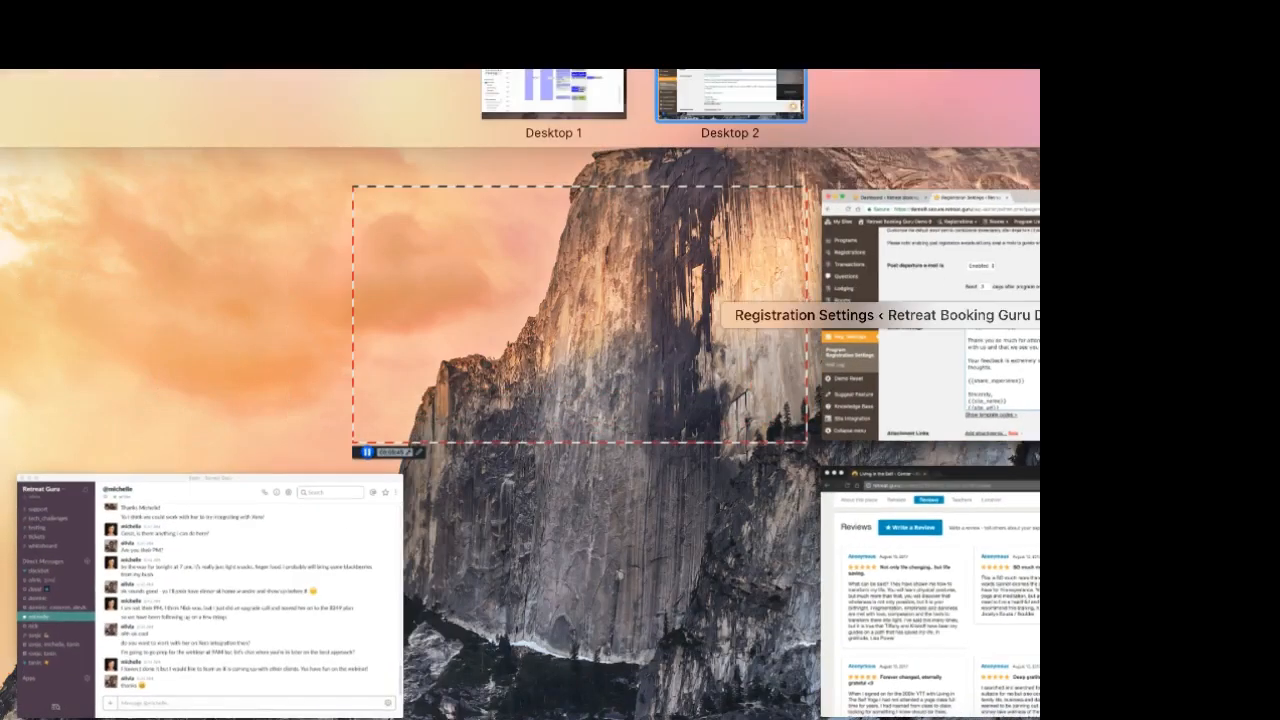
pyautogui.click(930, 590)
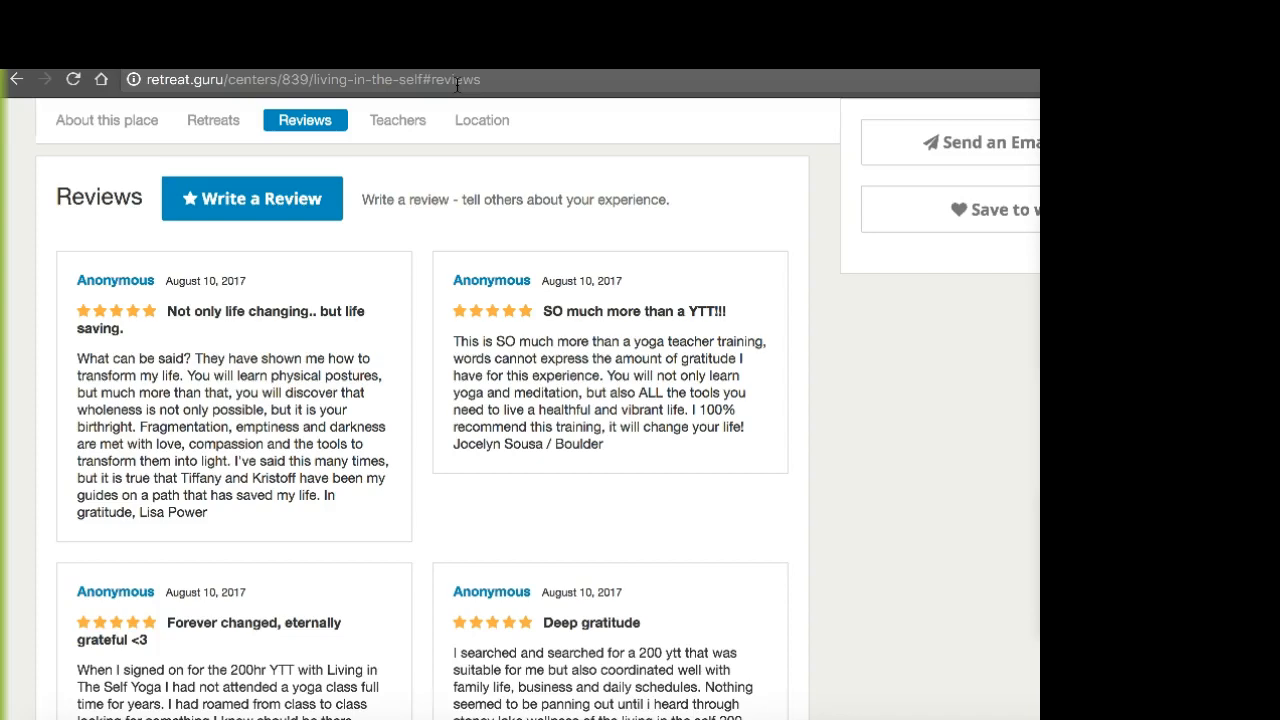
pyautogui.scroll(-15, 537, 380)
pyautogui.scroll(12, 537, 380)
pyautogui.scroll(15, 537, 382)
pyautogui.scroll(6, 536, 384)
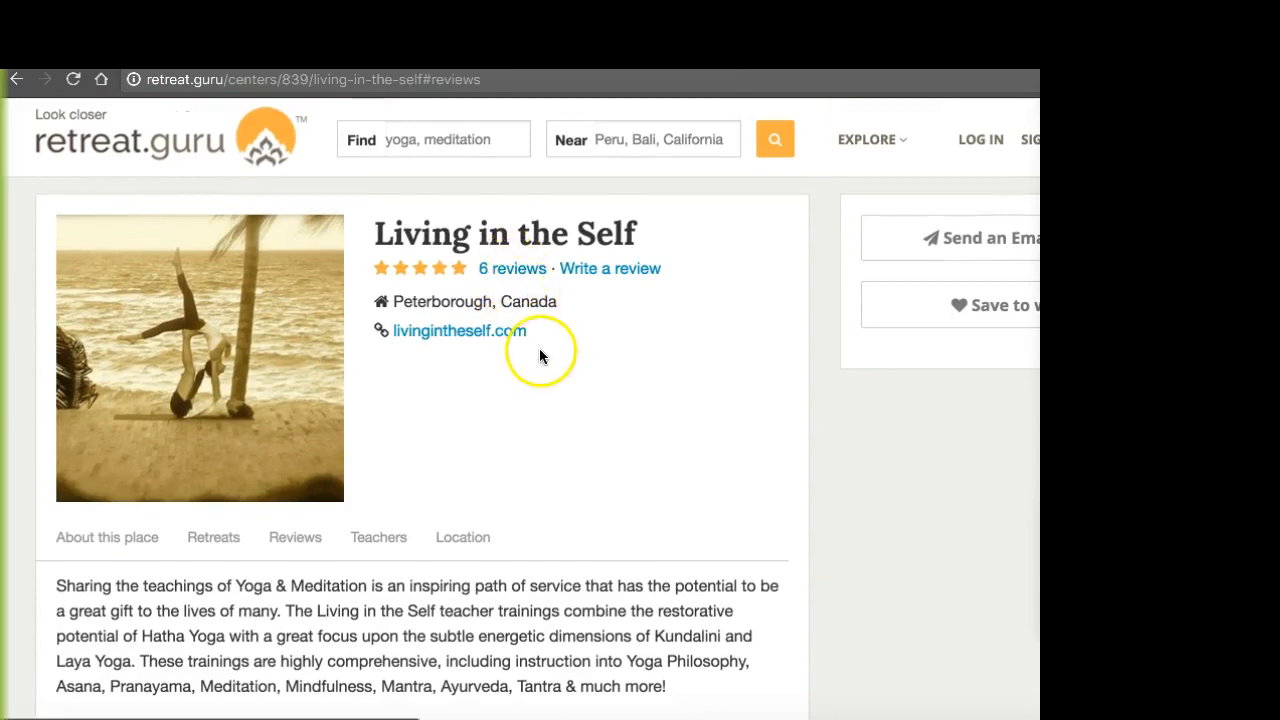
pyautogui.scroll(-10, 540, 357)
pyautogui.scroll(-10, 542, 360)
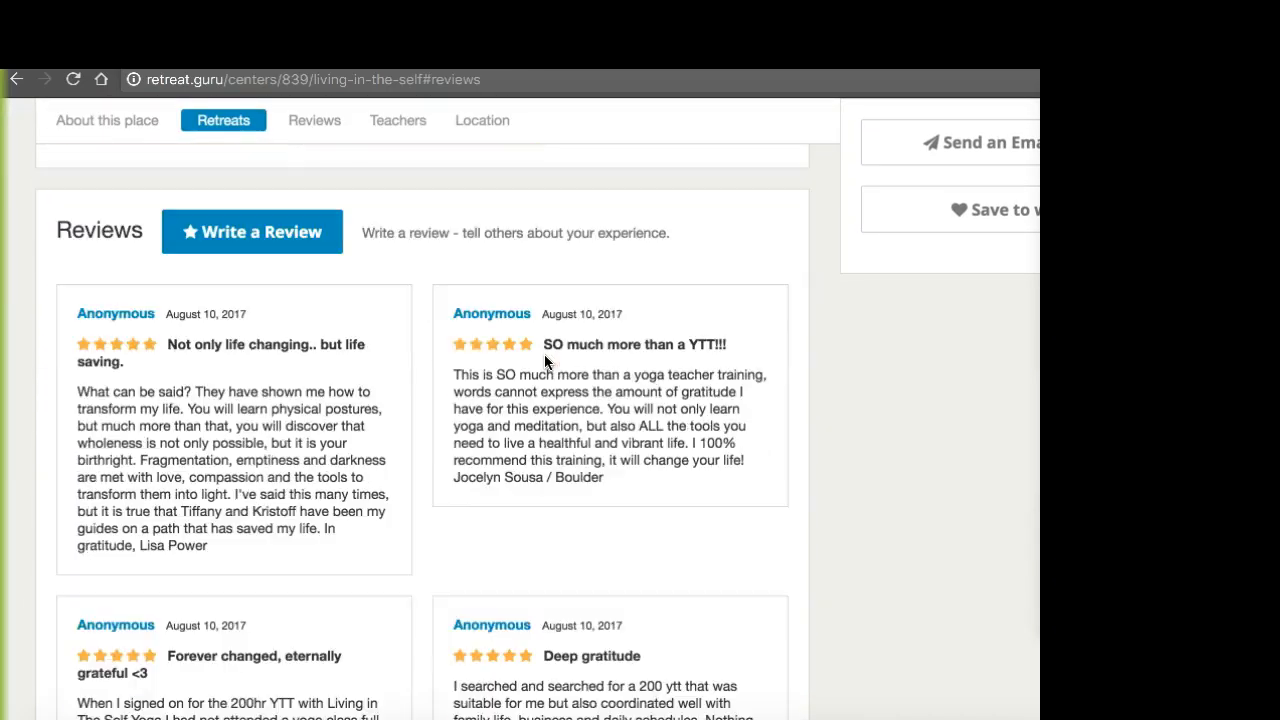
pyautogui.scroll(-1, 545, 357)
pyautogui.scroll(-1, 545, 362)
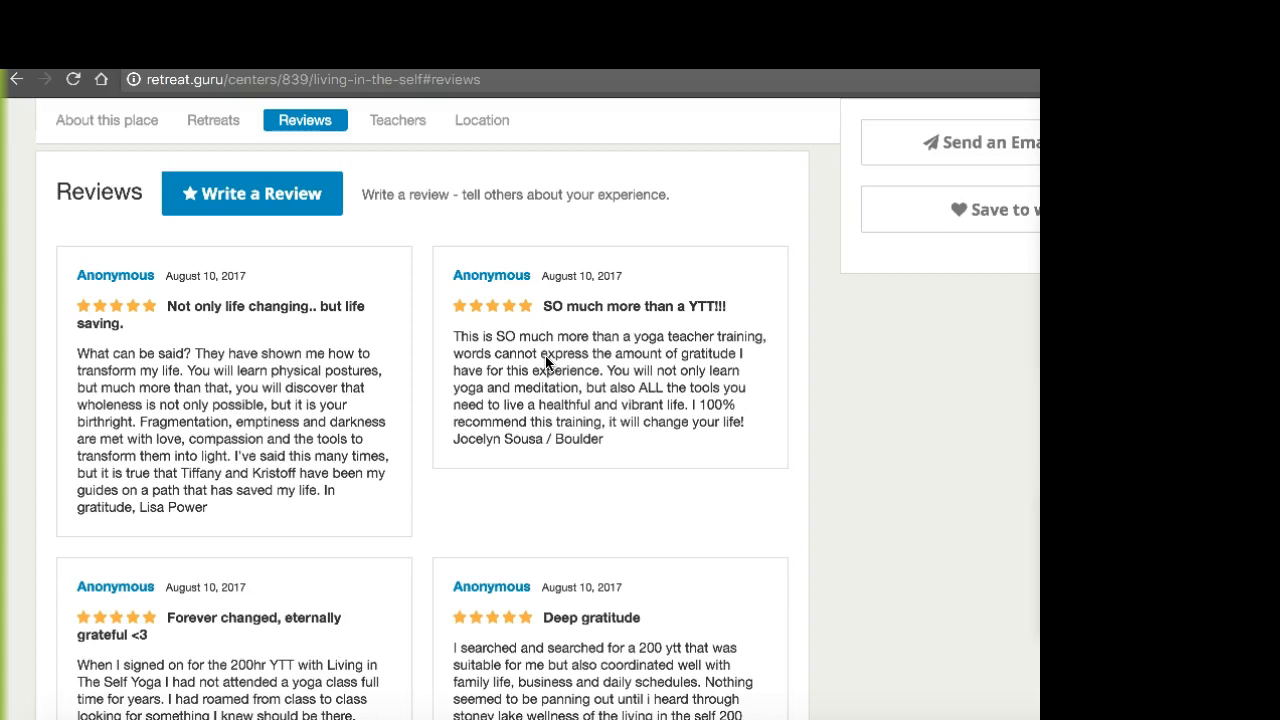
# Step: Examine the Living in the Self center overview and its listed retreats
pyautogui.scroll(10, 545, 358)
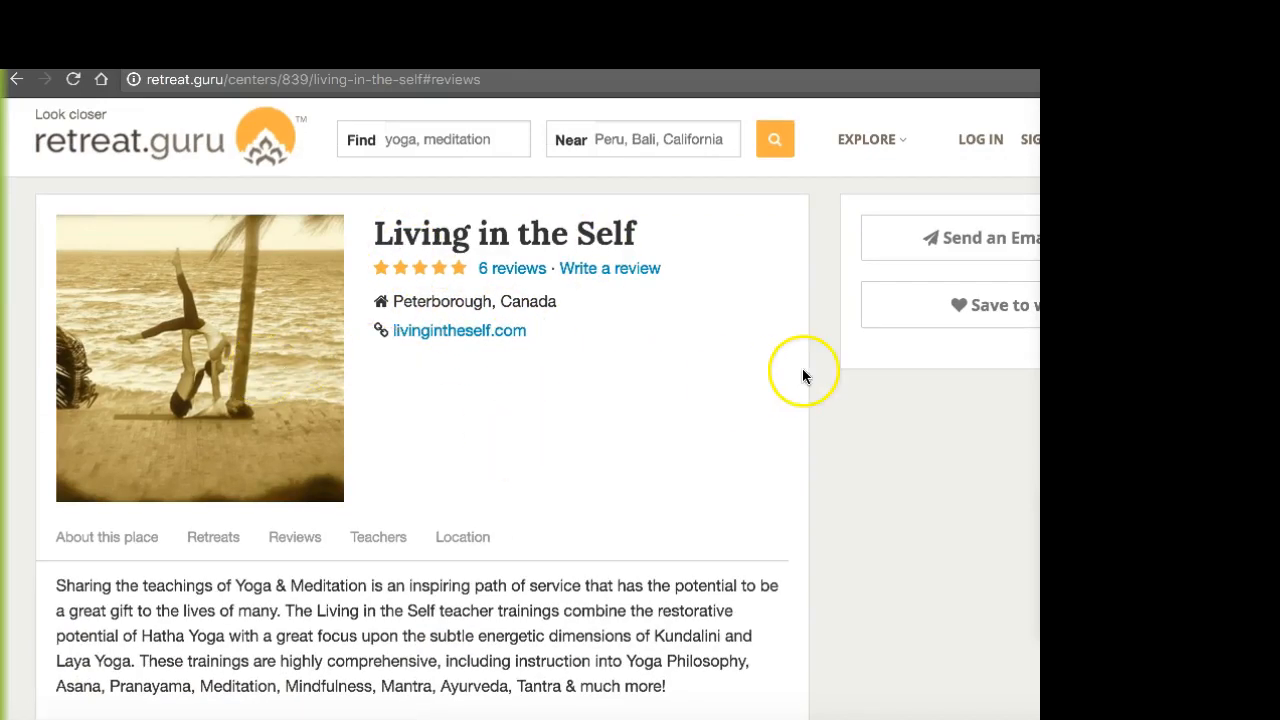
pyautogui.scroll(-1, 802, 370)
pyautogui.scroll(-15, 704, 215)
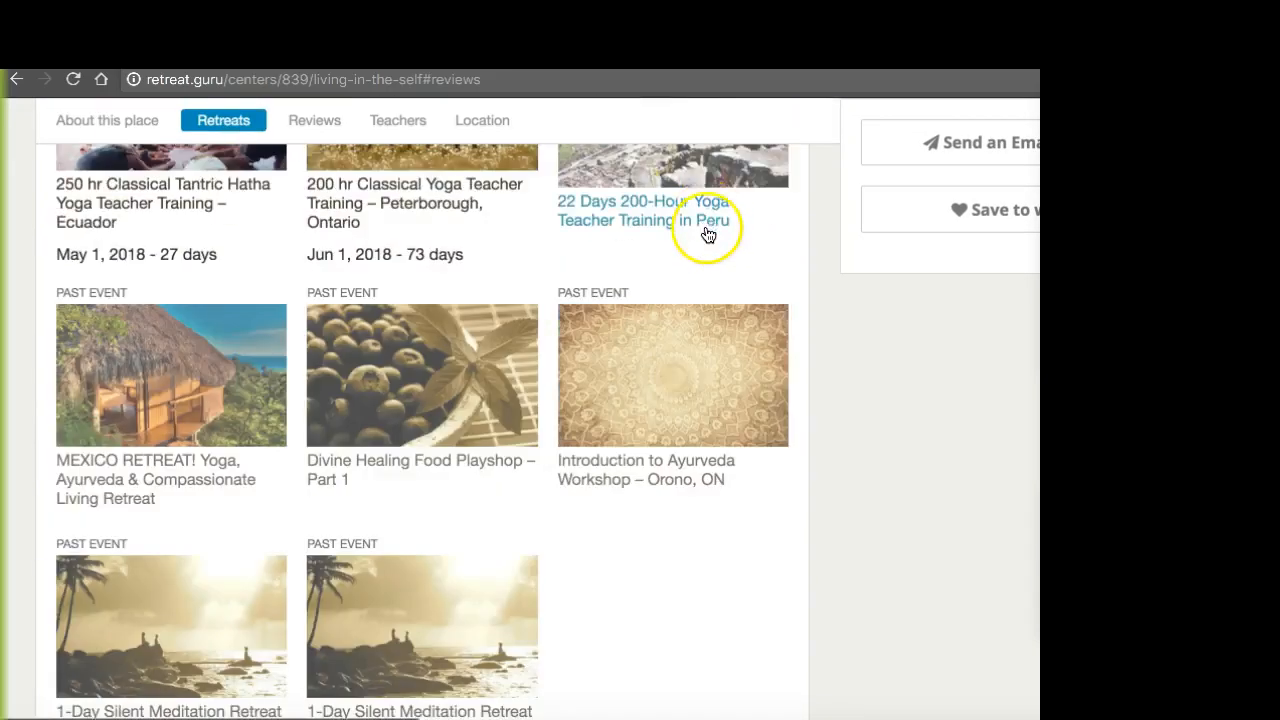
pyautogui.scroll(4, 675, 283)
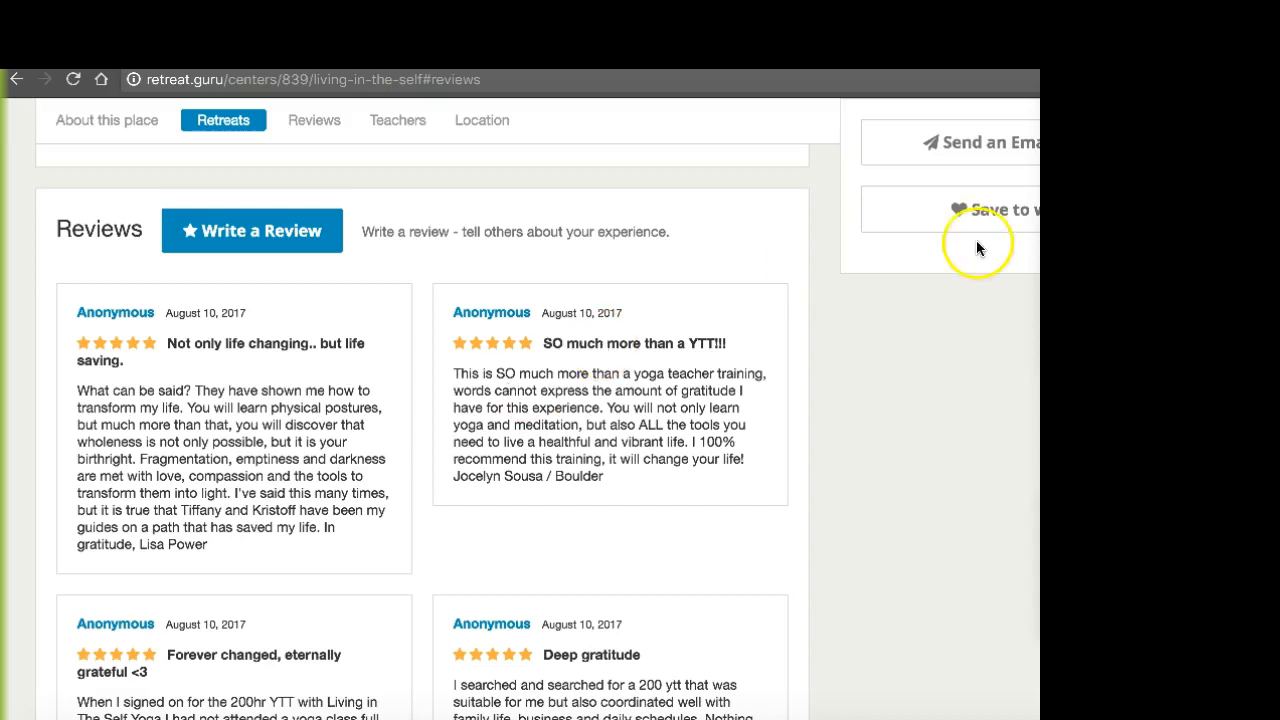
# Step: Switch back to the Registration Settings window and place the cursor after the feedback paragraph of the post departure message
pyautogui.hotkey('ctrl', 'Up')
pyautogui.click(997, 335)
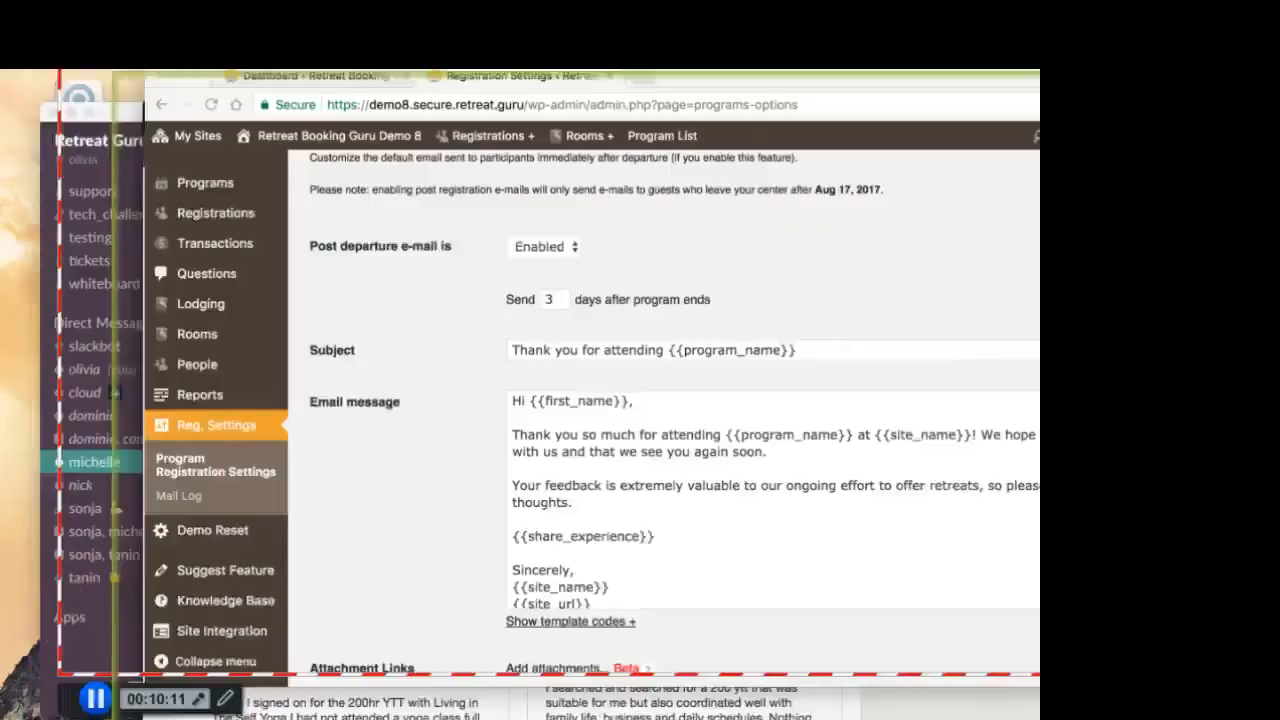
pyautogui.click(286, 257)
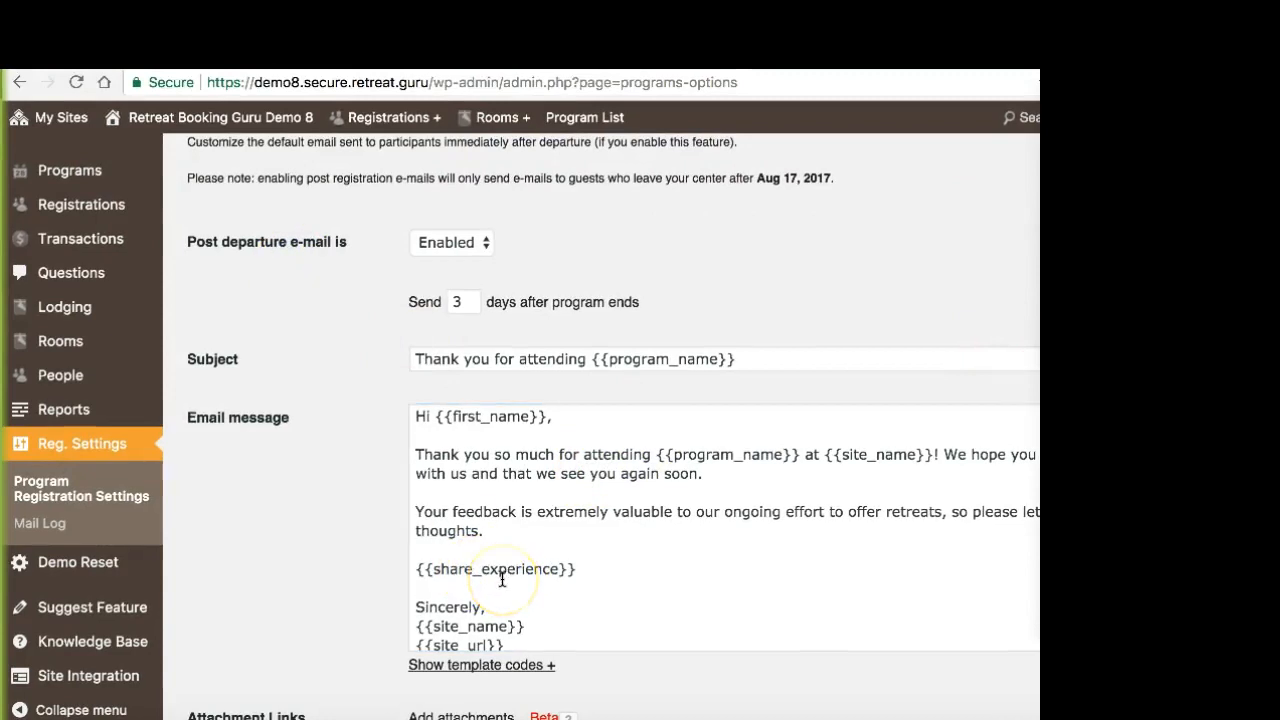
pyautogui.click(517, 528)
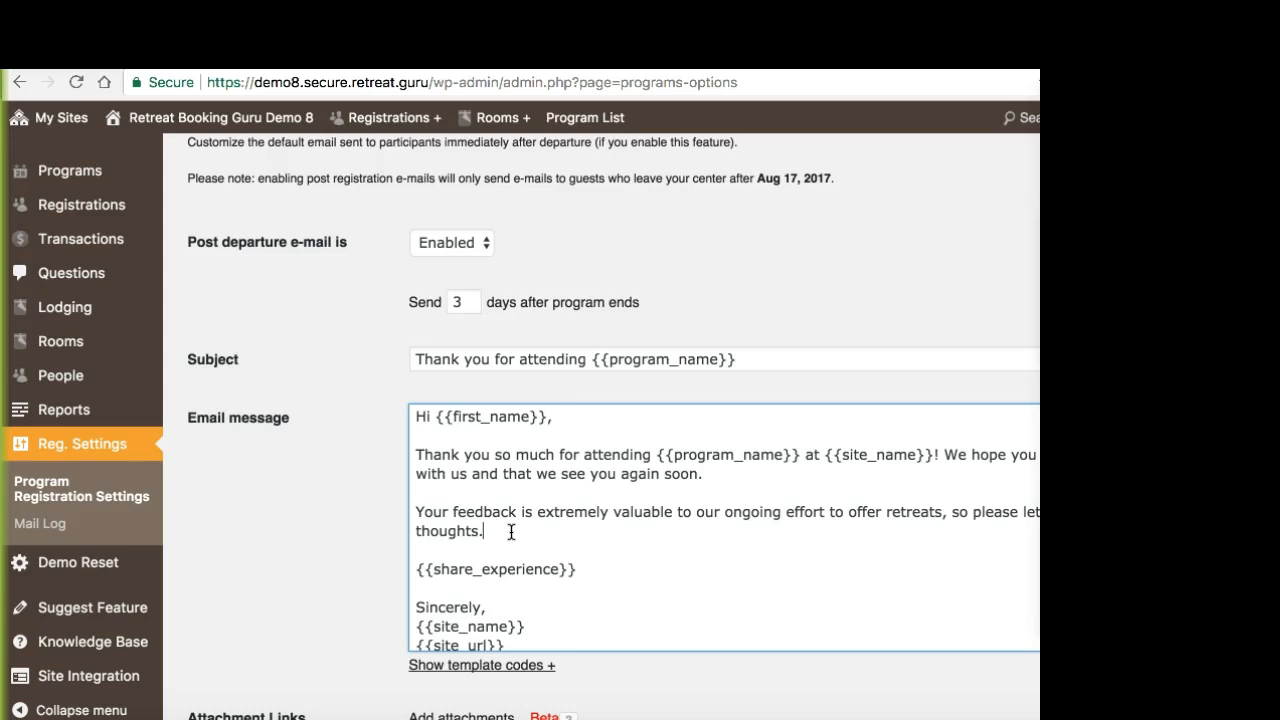
# Step: Examine the post departure attachment links section and the Payment Notification Email template
pyautogui.scroll(-1, 255, 495)
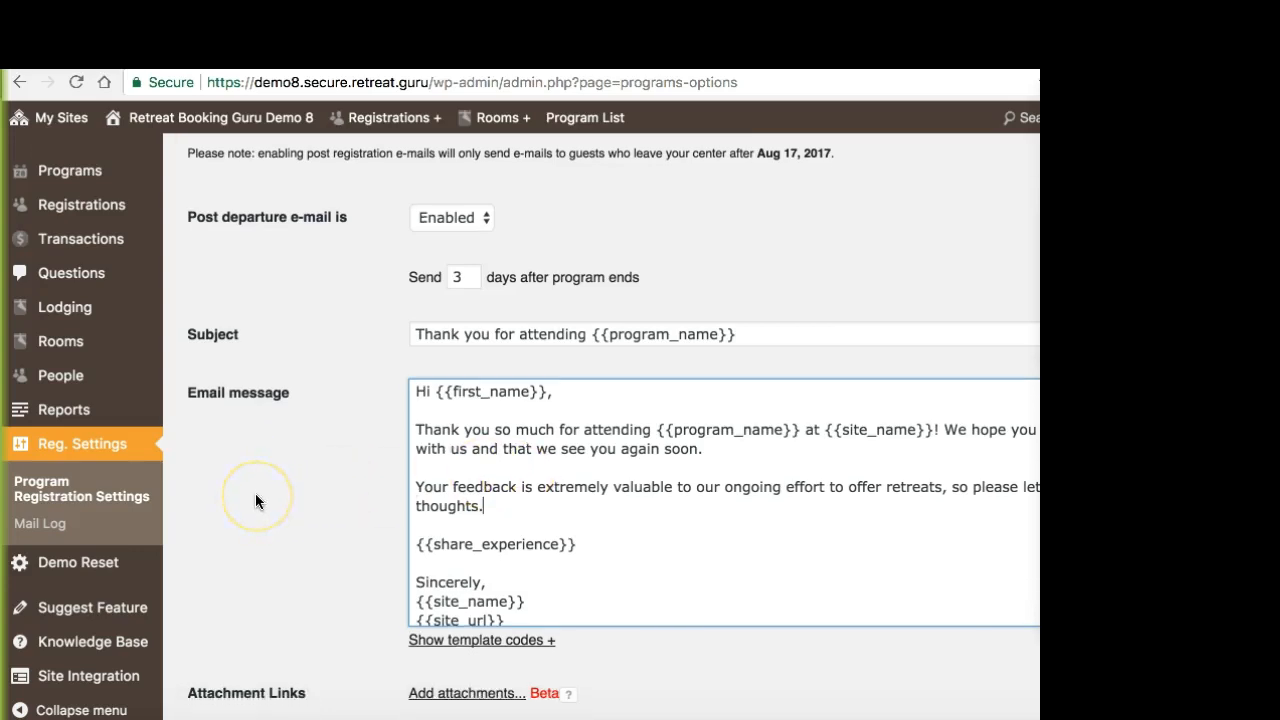
pyautogui.scroll(-2, 275, 540)
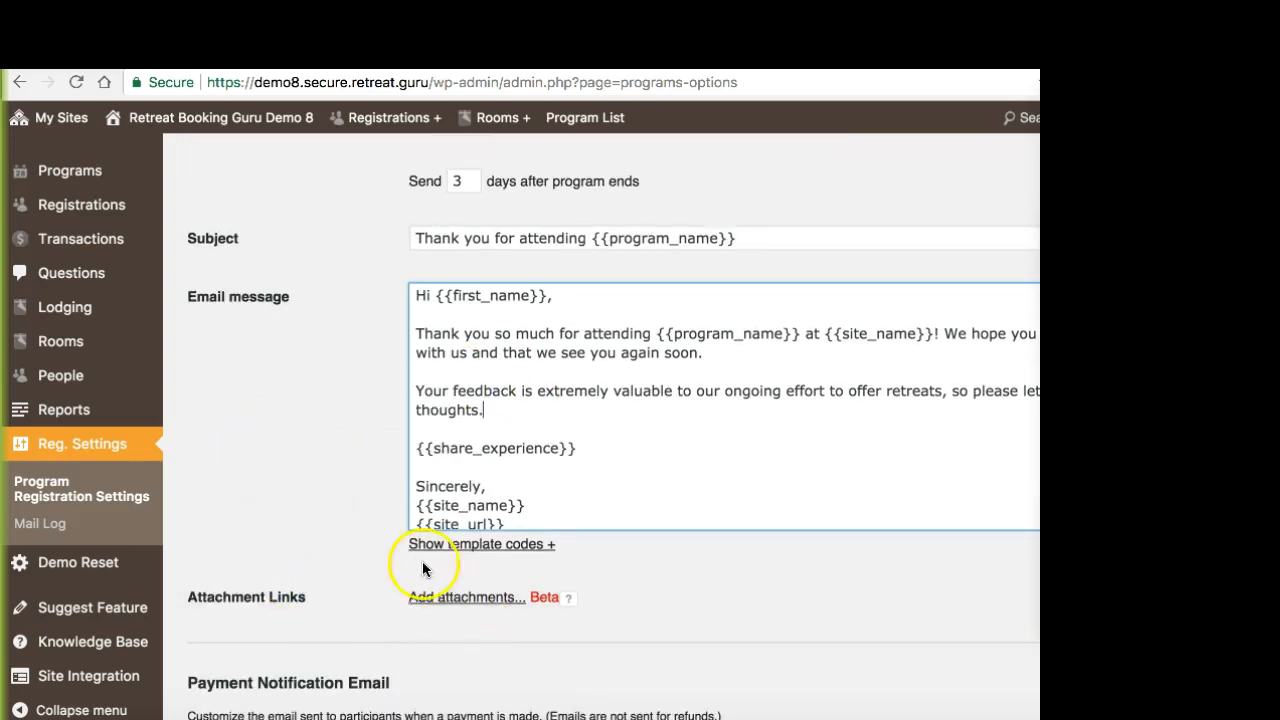
pyautogui.scroll(-2, 326, 444)
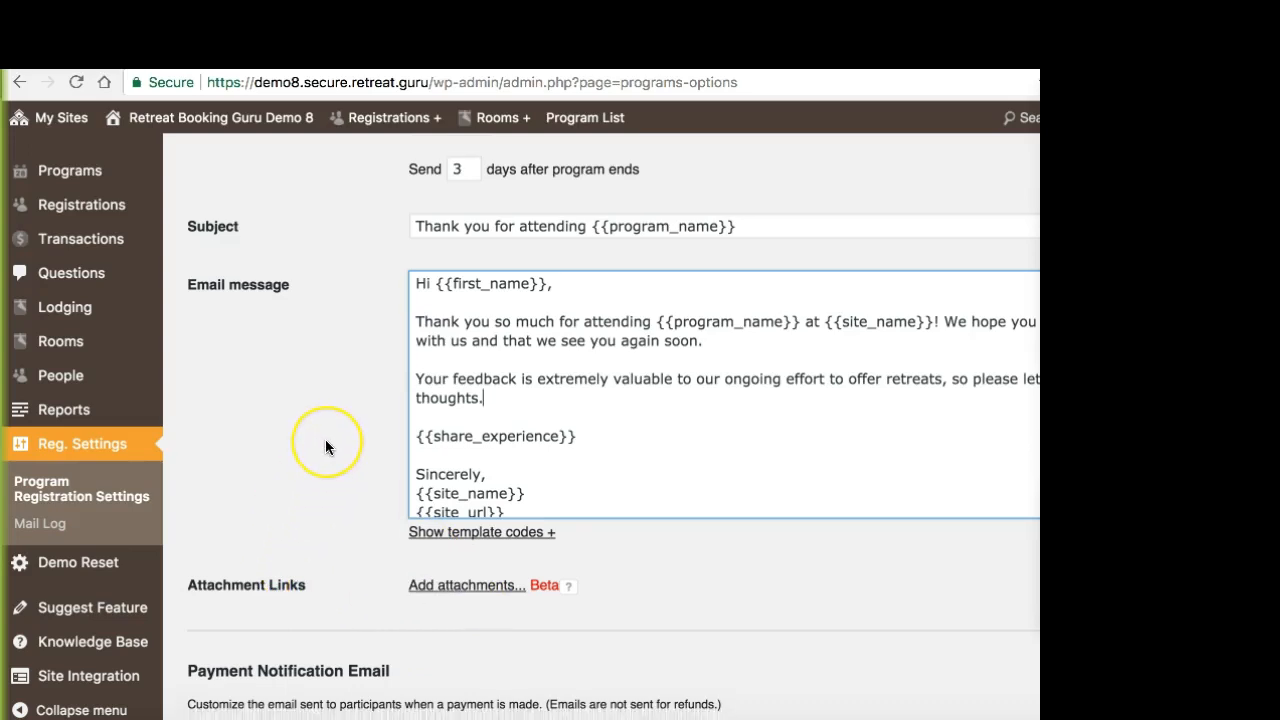
pyautogui.scroll(-10, 325, 443)
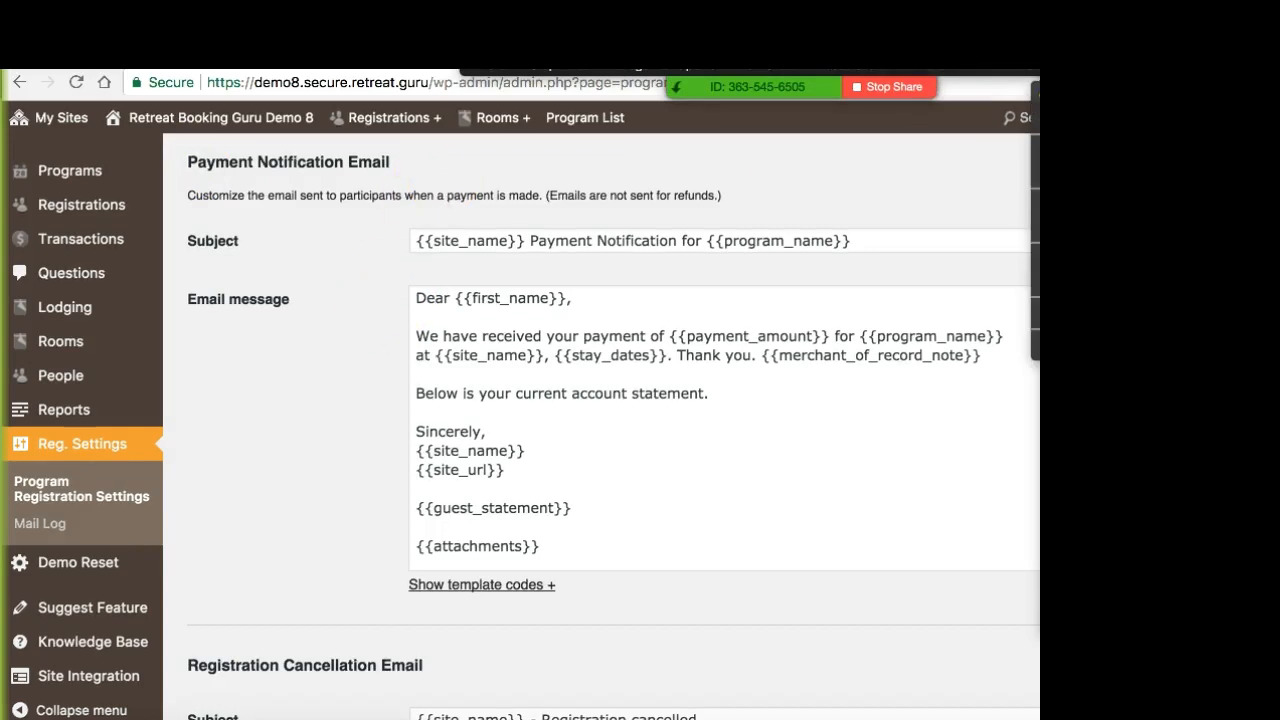
# Step: Move the meeting chat window aside from the email templates and return focus to the settings page
pyautogui.click(1037, 98)
pyautogui.moveTo(688, 110); pyautogui.dragTo(1213, 335)
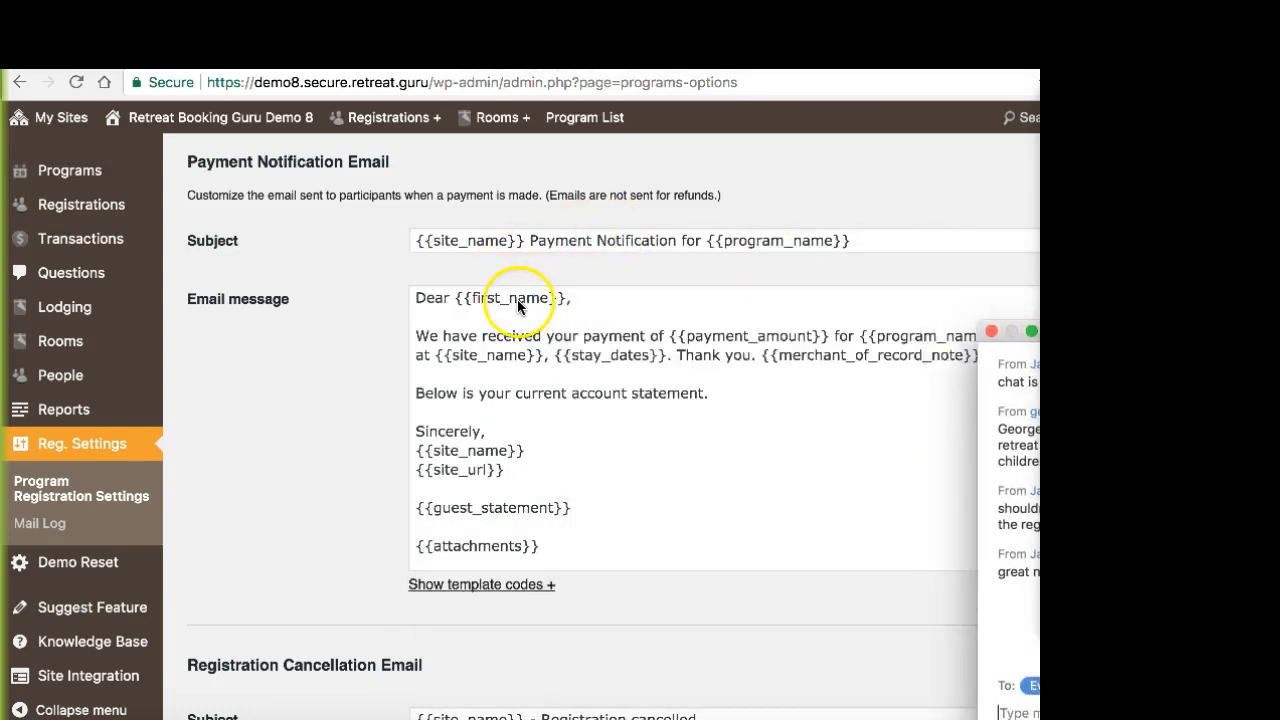
pyautogui.click(267, 178)
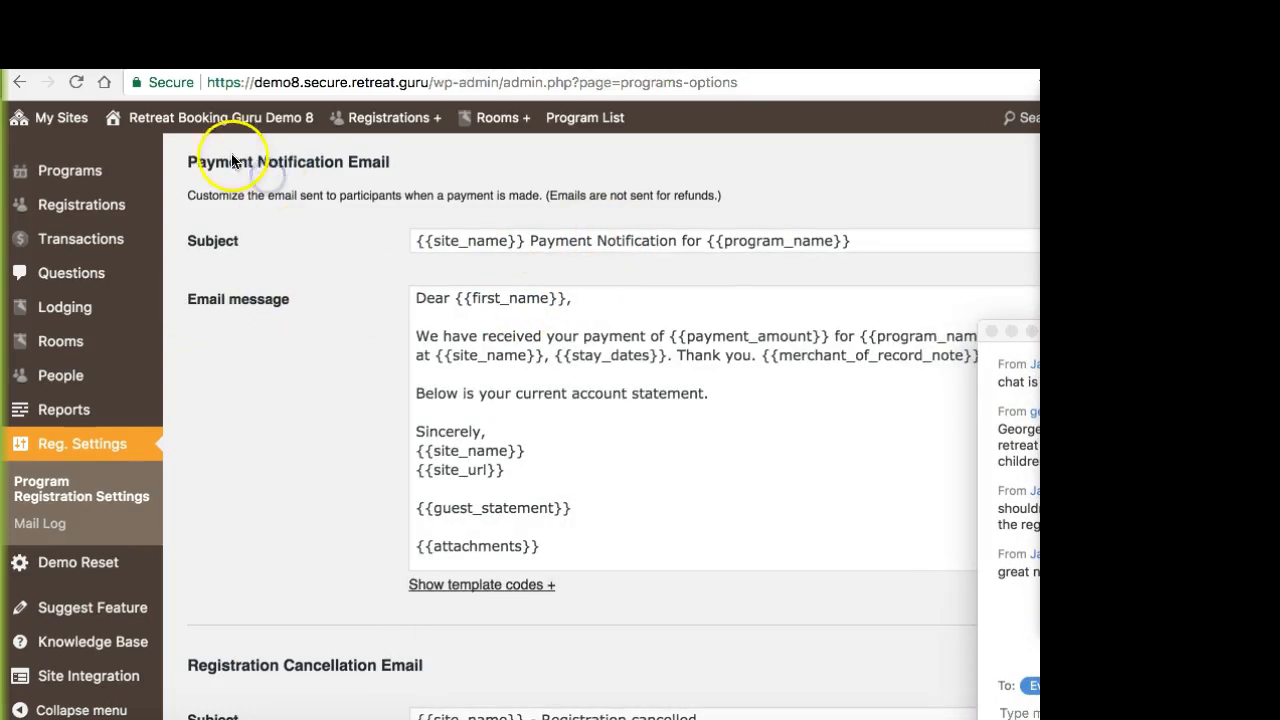
# Step: Examine the Registration Cancellation Email template's subject and message
pyautogui.scroll(-3, 341, 330)
pyautogui.scroll(-2, 340, 330)
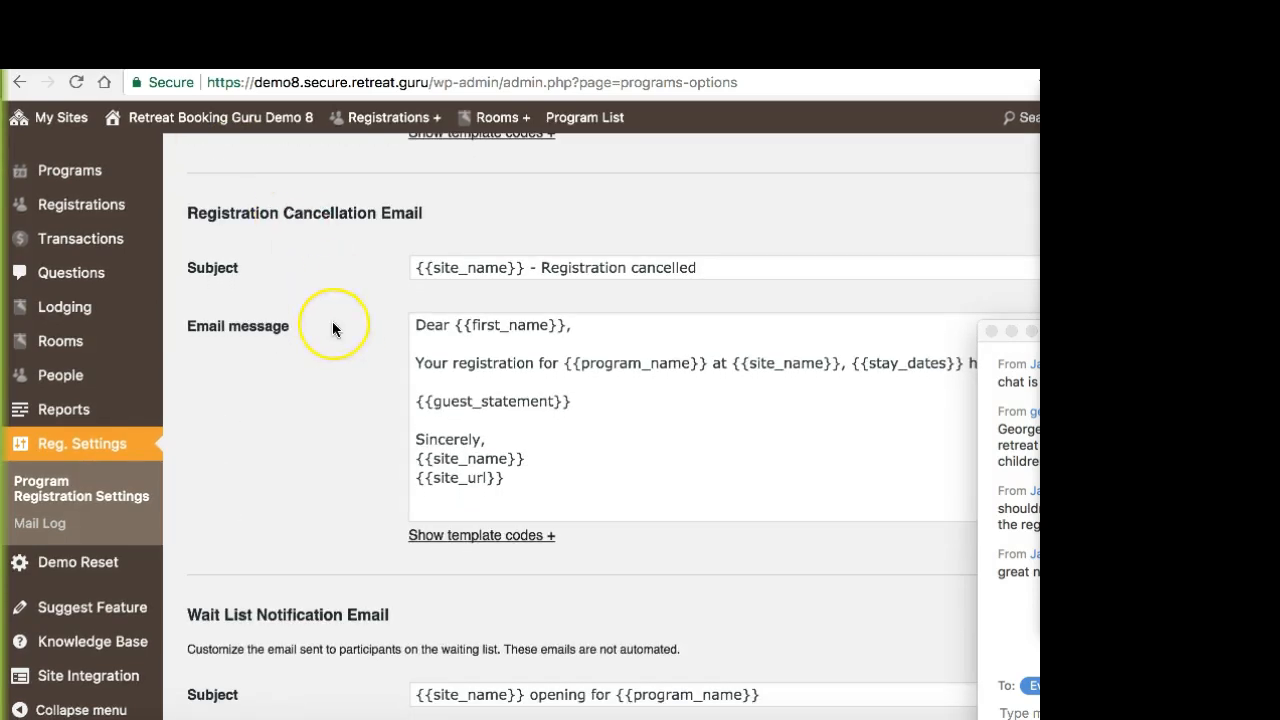
# Step: Examine the Wait List Notification Email template and highlight its heading
pyautogui.scroll(-4, 334, 326)
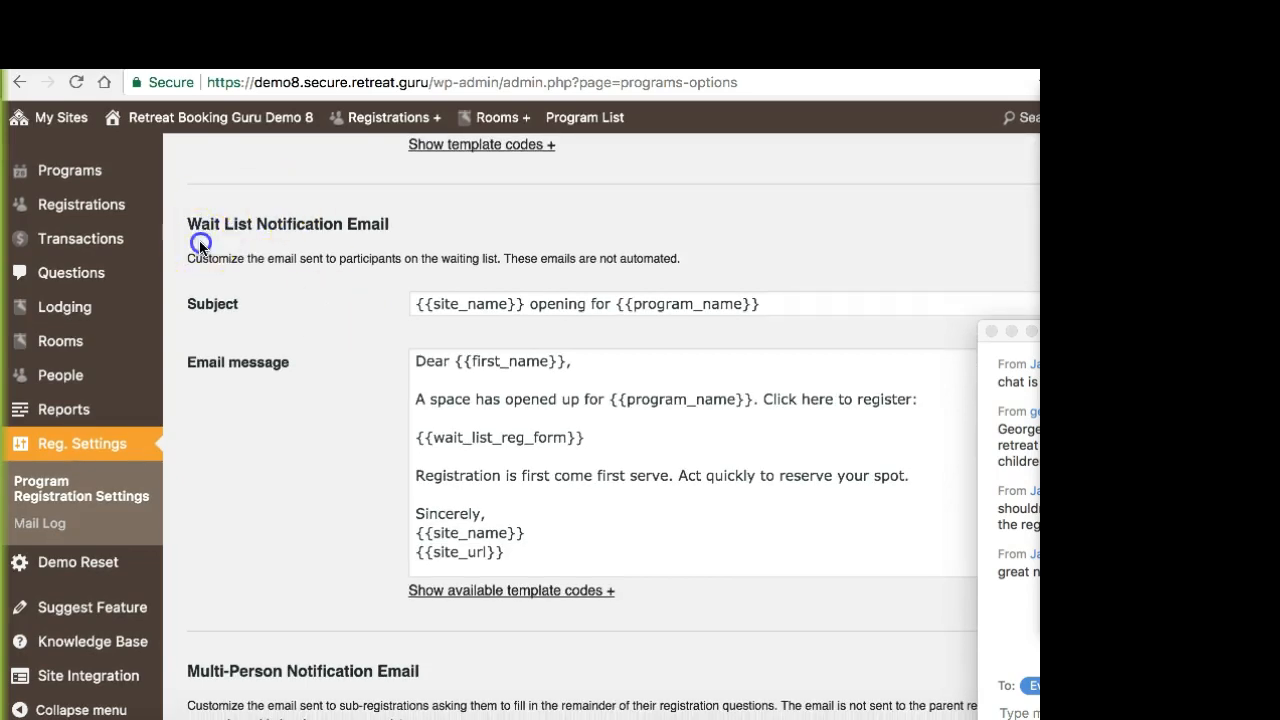
pyautogui.moveTo(189, 219); pyautogui.dragTo(417, 218)
pyautogui.click(419, 224)
# Step: Examine the Multi-Person Notification Email template, highlighting its description and the {{guest_edit_reg_link}} code in the message
pyautogui.scroll(-5, 378, 396)
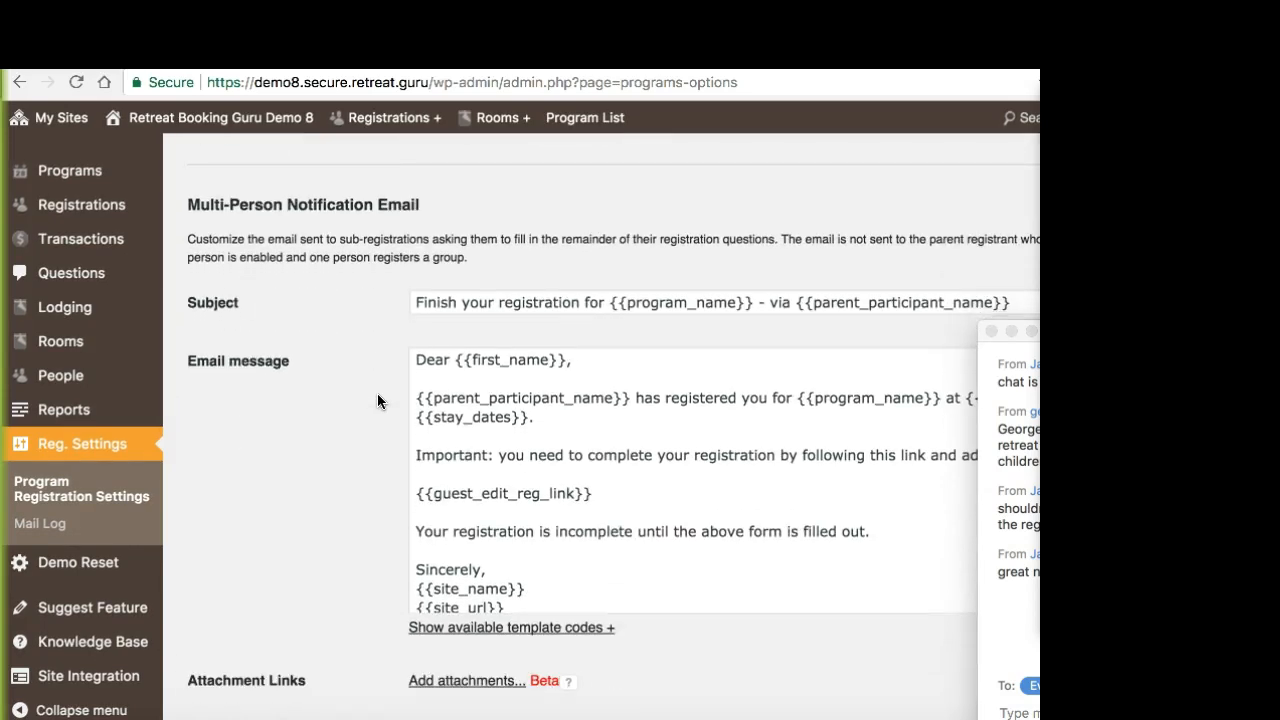
pyautogui.scroll(-1, 408, 366)
pyautogui.scroll(1, 406, 356)
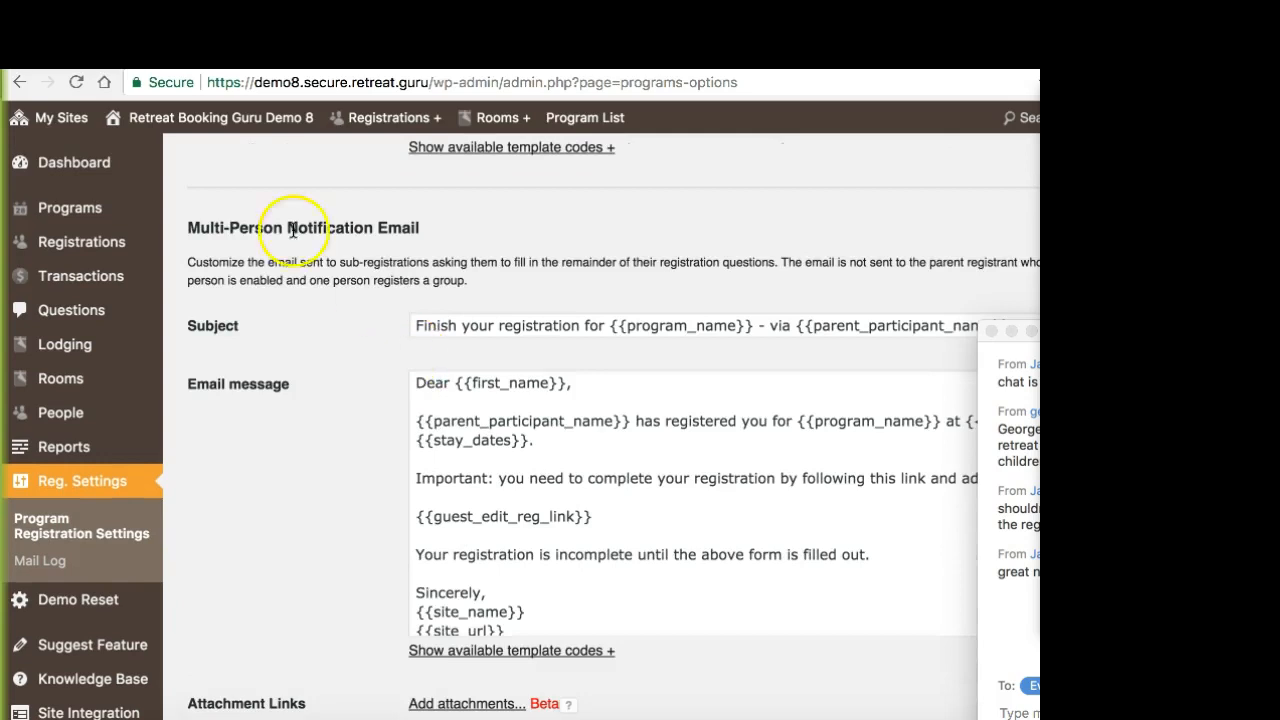
pyautogui.moveTo(190, 226); pyautogui.dragTo(534, 257)
pyautogui.click(536, 259)
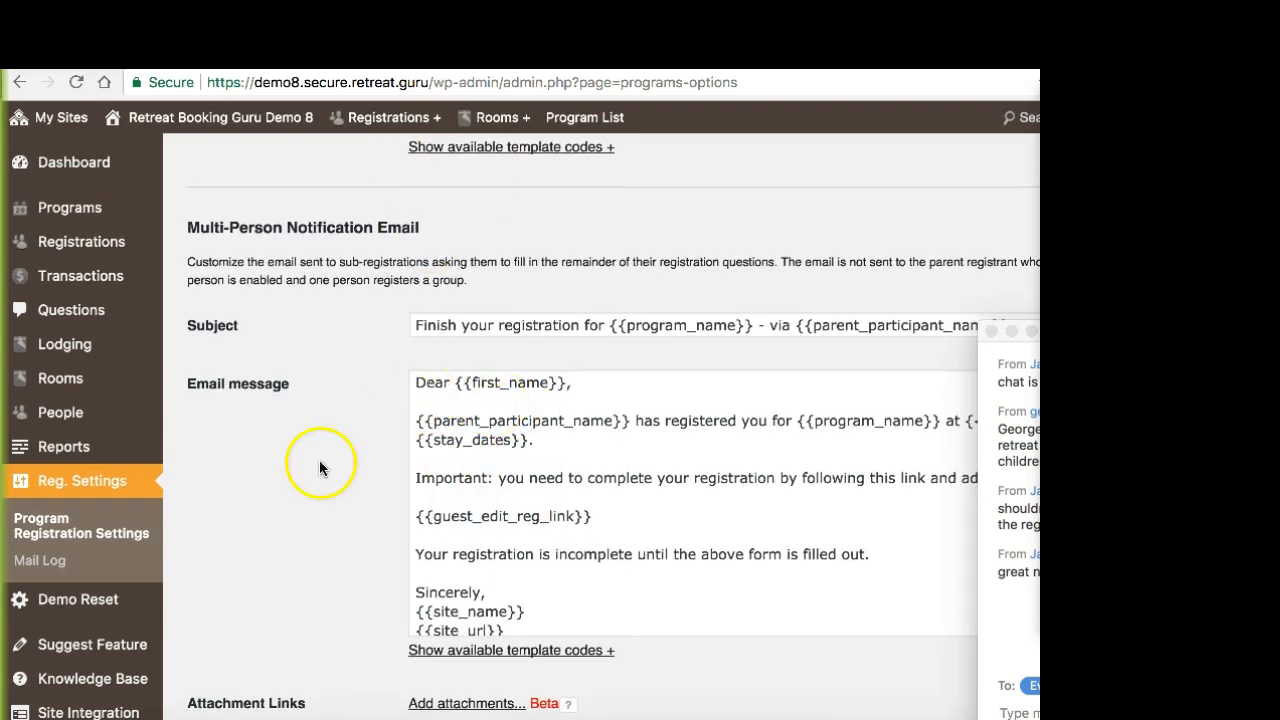
pyautogui.moveTo(428, 516); pyautogui.dragTo(600, 524)
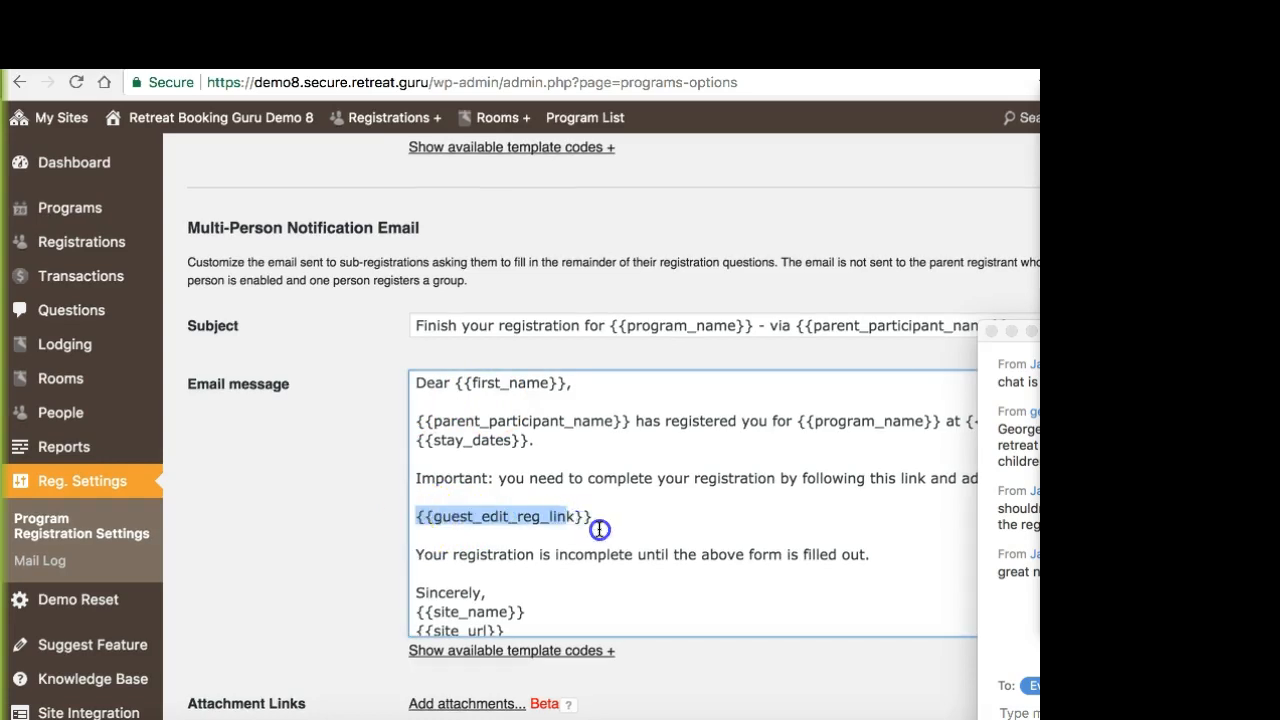
pyautogui.click(600, 521)
pyautogui.click(307, 509)
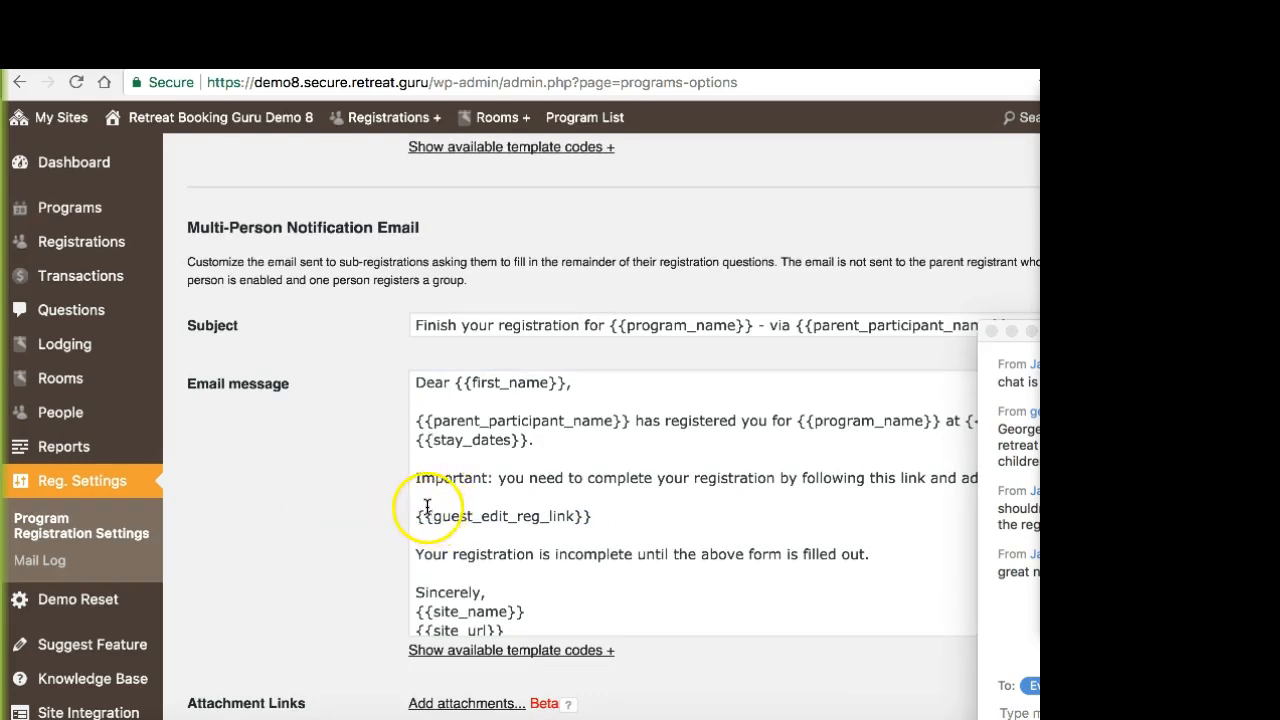
pyautogui.scroll(-2, 291, 387)
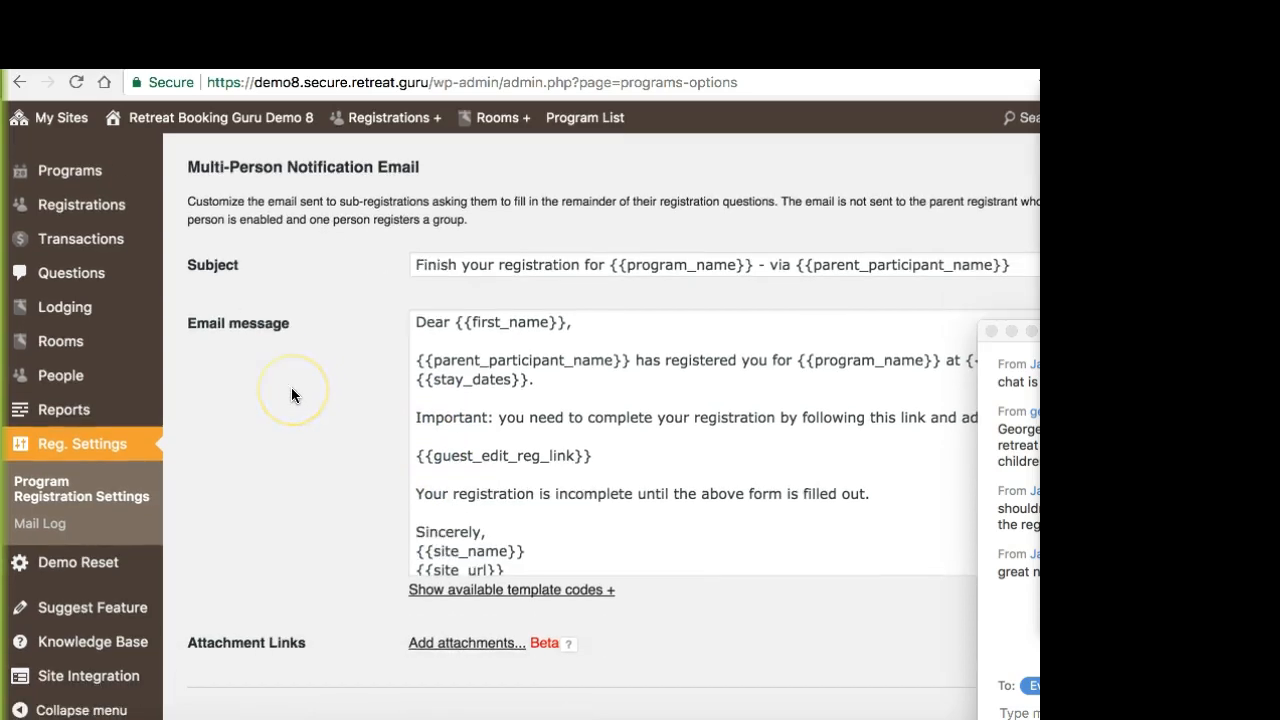
# Step: Examine the Guest Payment Request Email template and highlight its heading
pyautogui.scroll(-8, 292, 390)
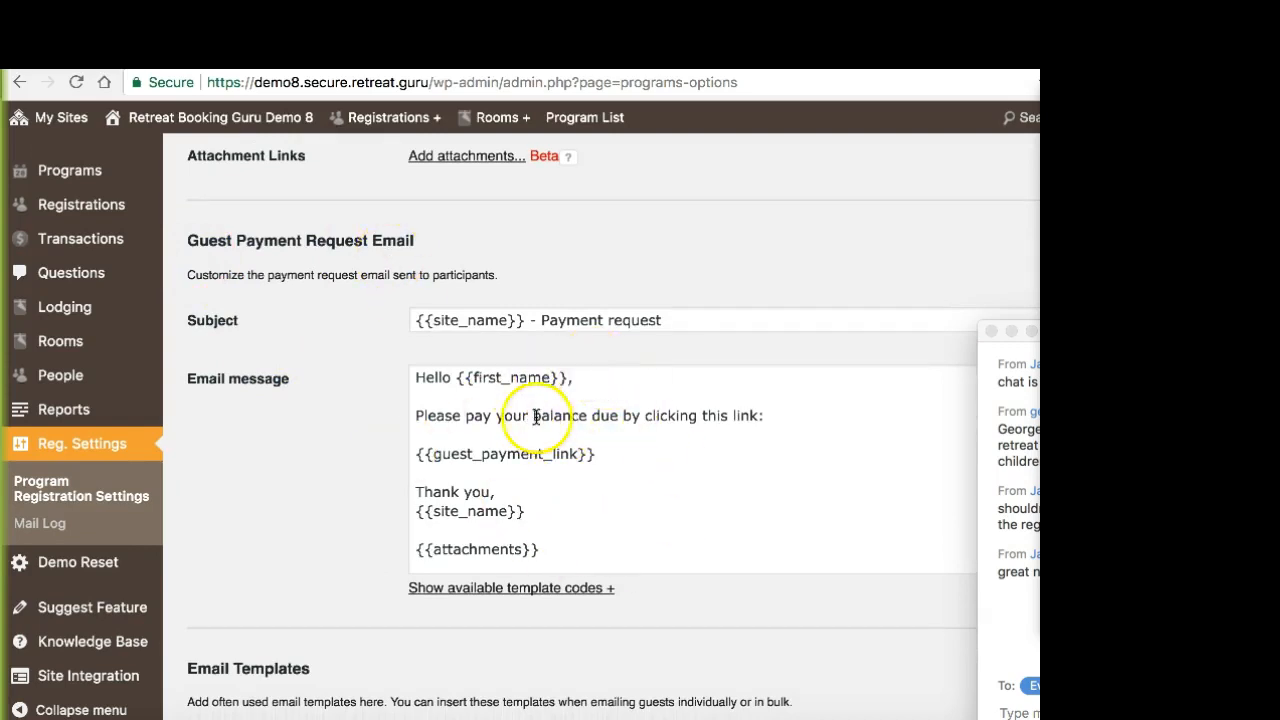
pyautogui.click(190, 237)
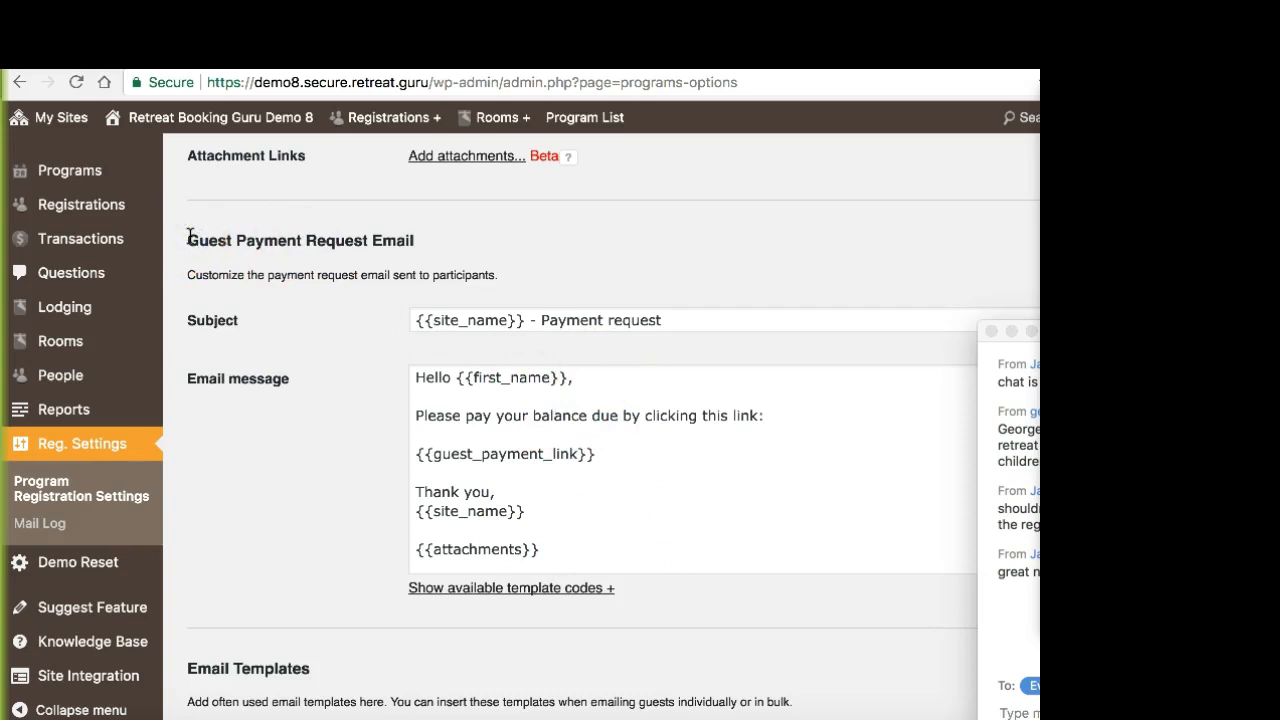
pyautogui.keyDown('shift'); pyautogui.click(482, 246); pyautogui.keyUp('shift')
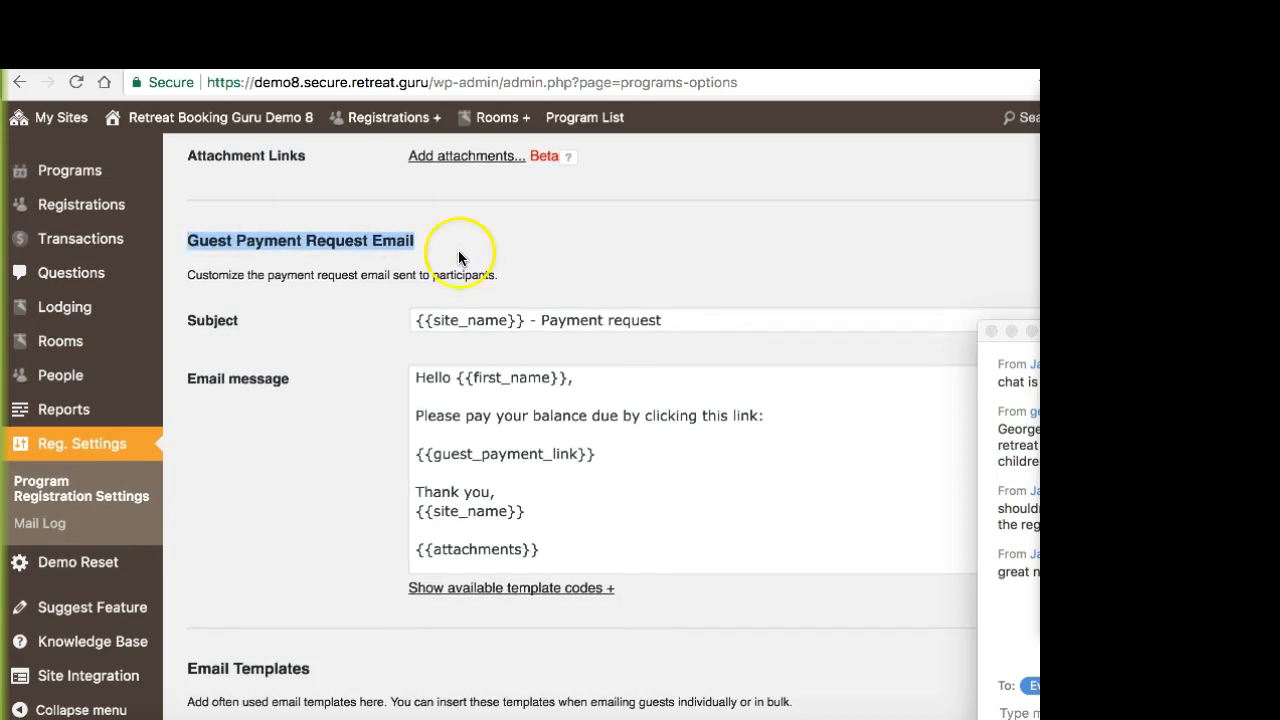
pyautogui.click(443, 251)
pyautogui.click(392, 280)
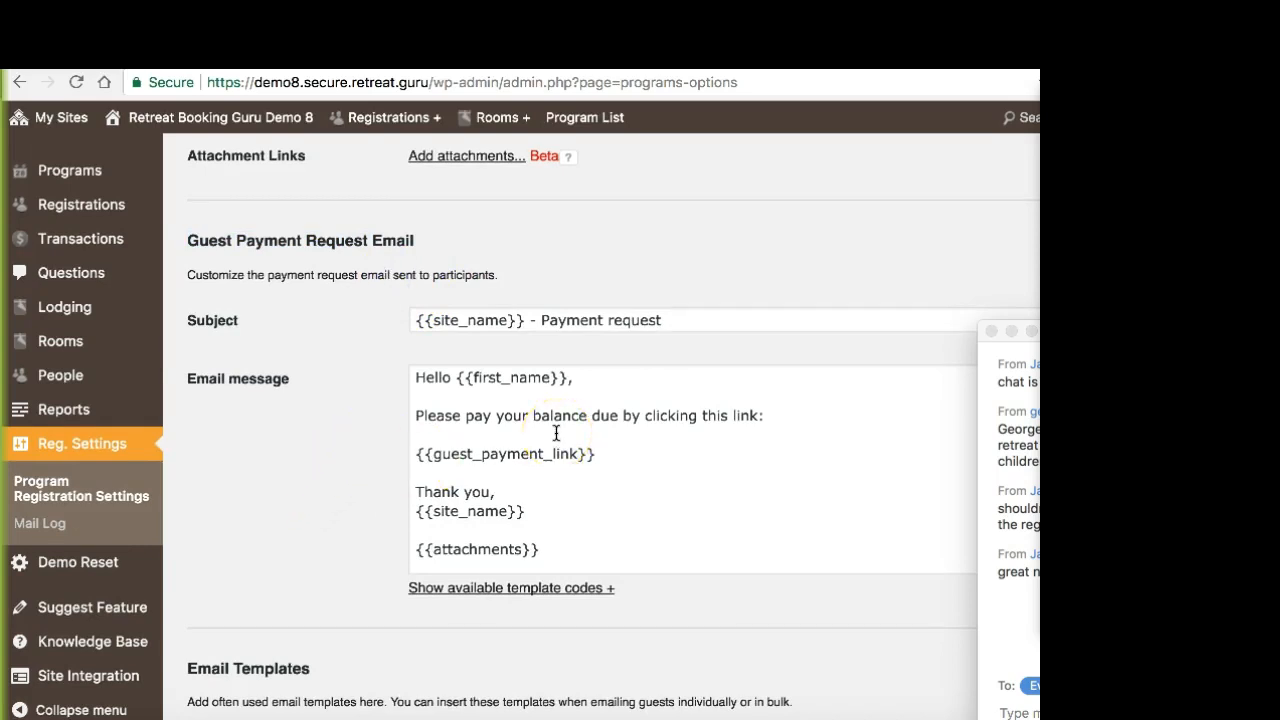
# Step: Review the Pre arrival email template under Custom Email Templates and add another blank template below it
pyautogui.scroll(-1, 397, 428)
pyautogui.scroll(-10, 397, 425)
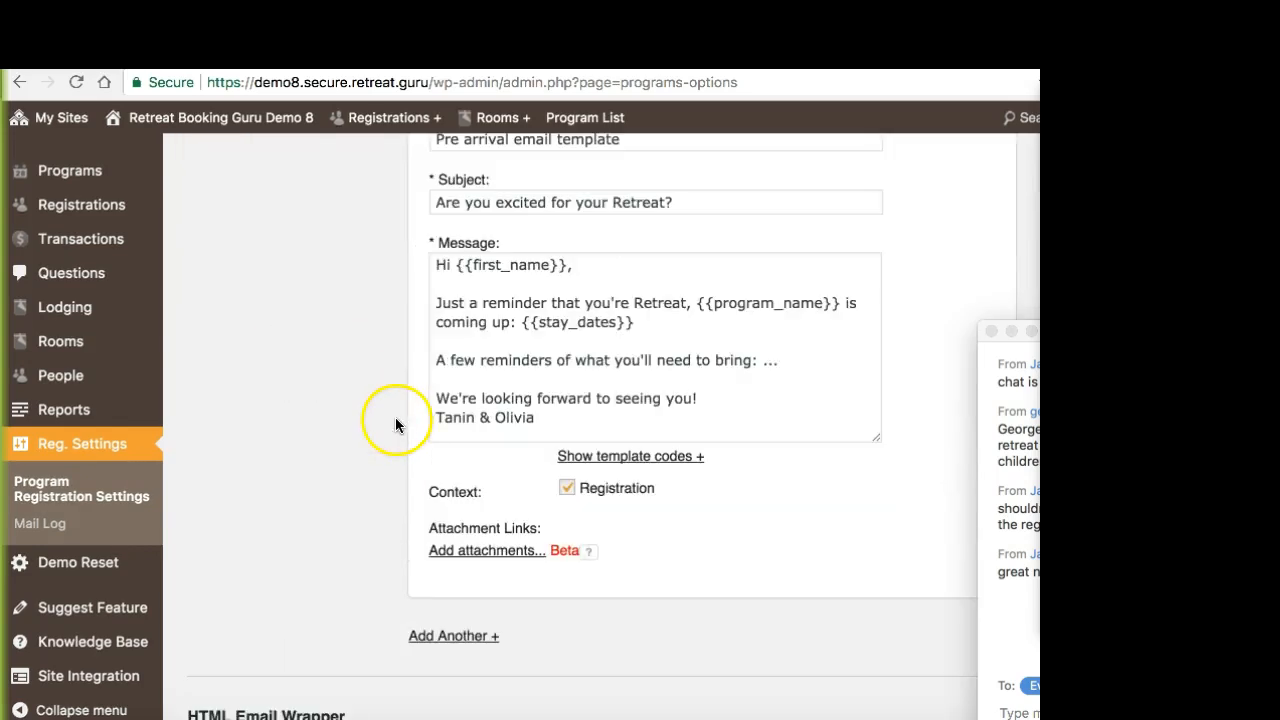
pyautogui.scroll(3, 393, 418)
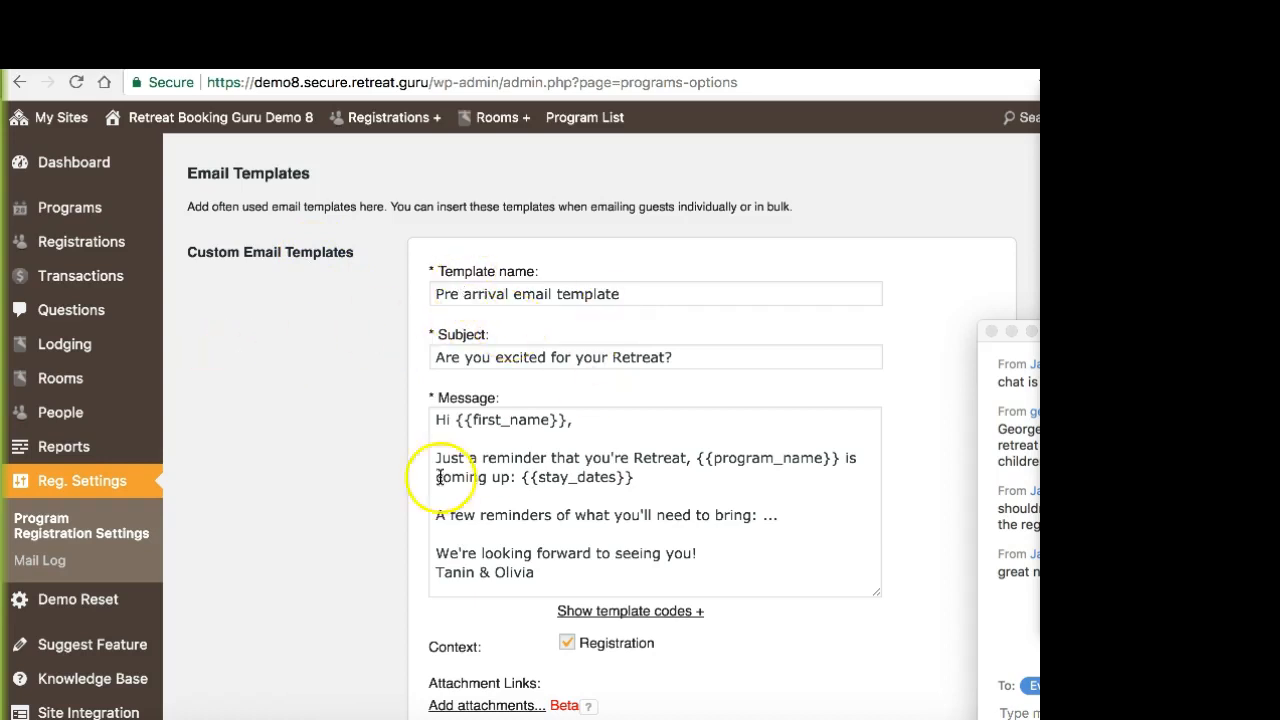
pyautogui.scroll(-2, 354, 491)
pyautogui.scroll(-3, 354, 491)
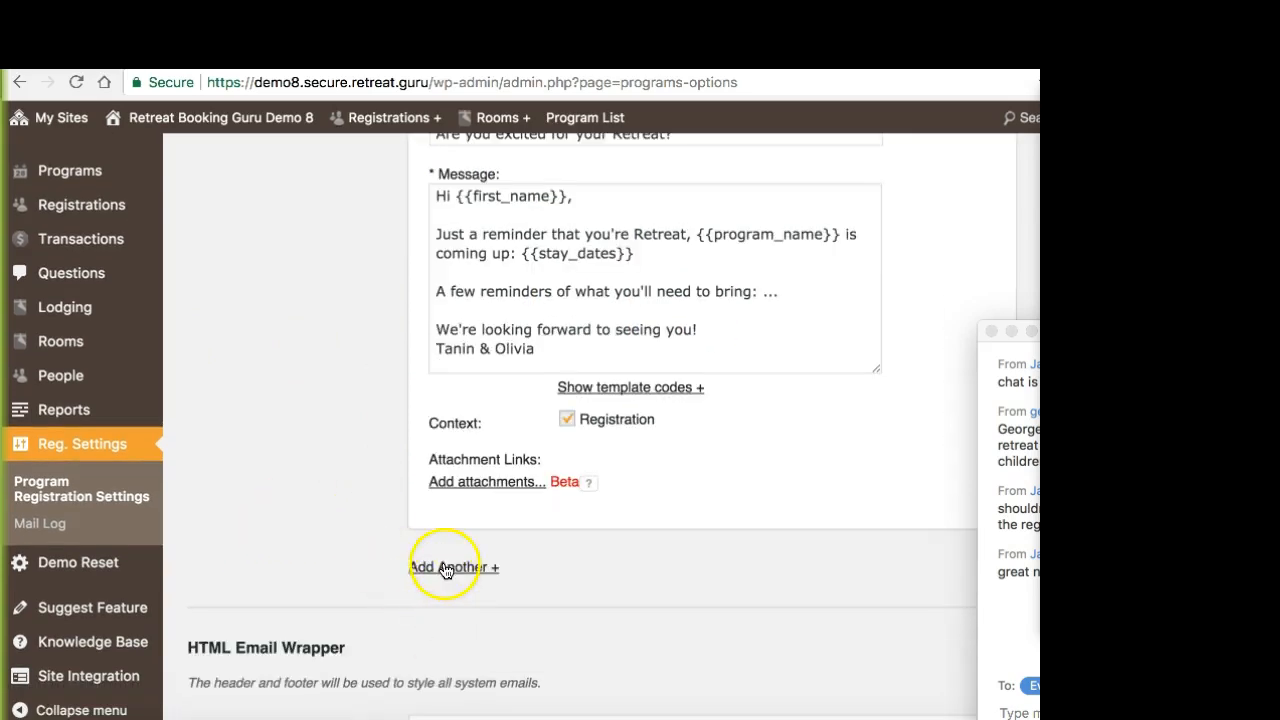
pyautogui.click(443, 565)
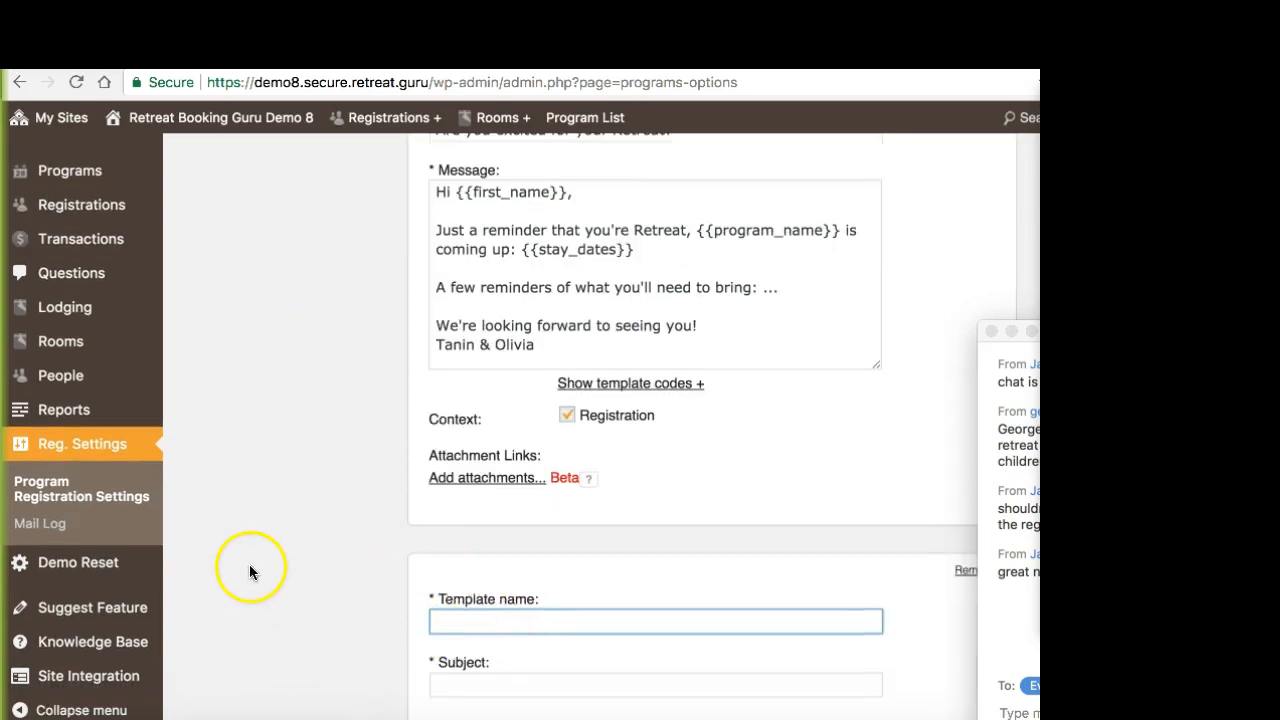
# Step: Examine the Pre arrival email template's message, highlighting its {{program_name}} and {{stay_dates}} codes
pyautogui.scroll(1, 250, 559)
pyautogui.scroll(5, 250, 556)
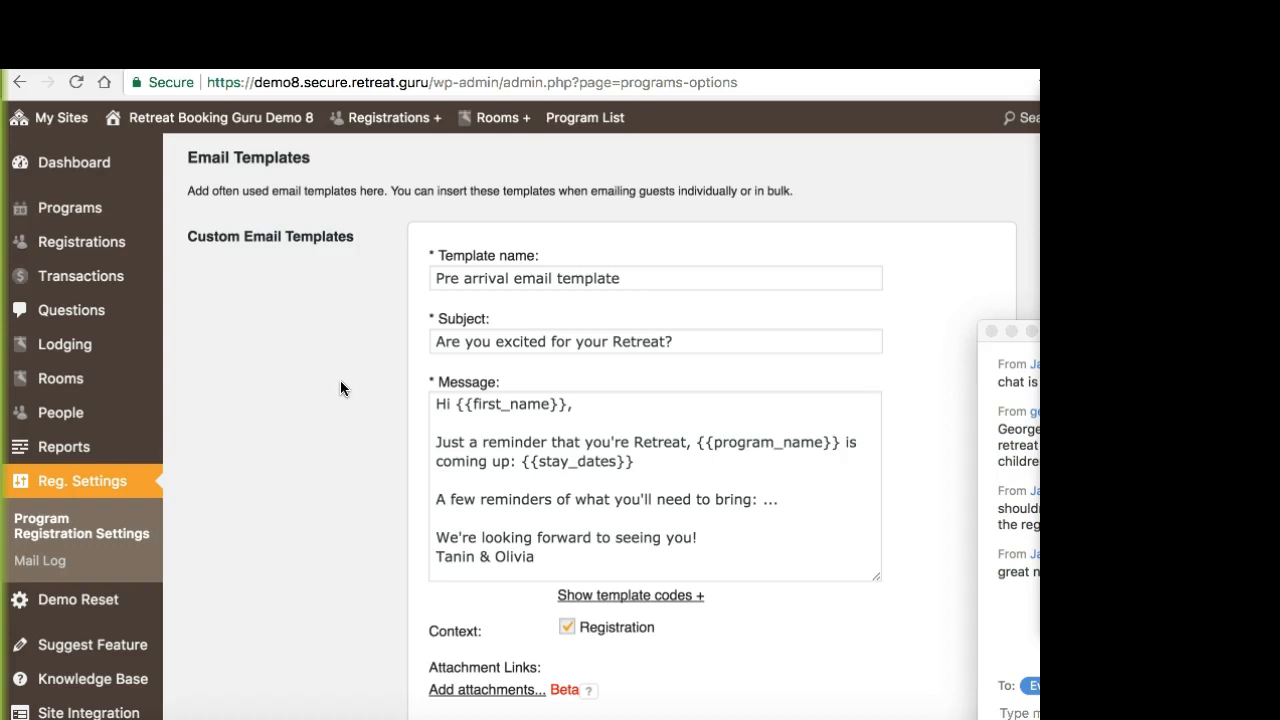
pyautogui.scroll(-1, 341, 382)
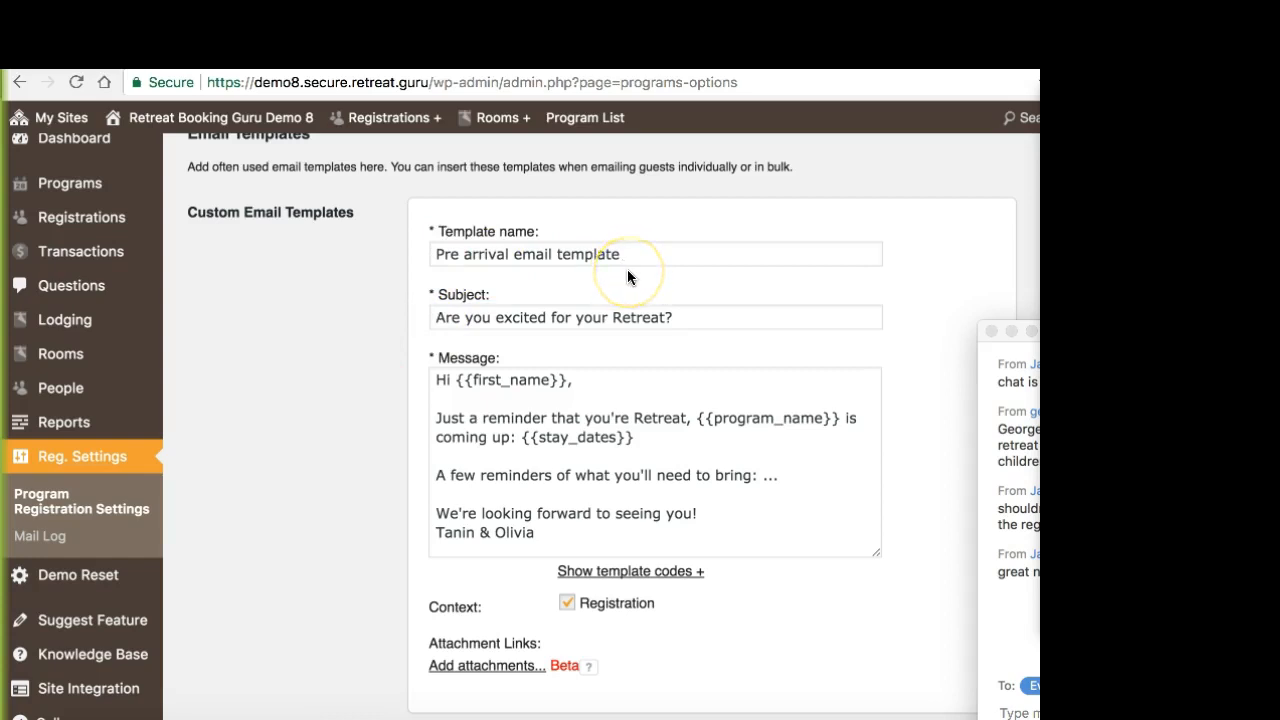
pyautogui.scroll(-1, 400, 314)
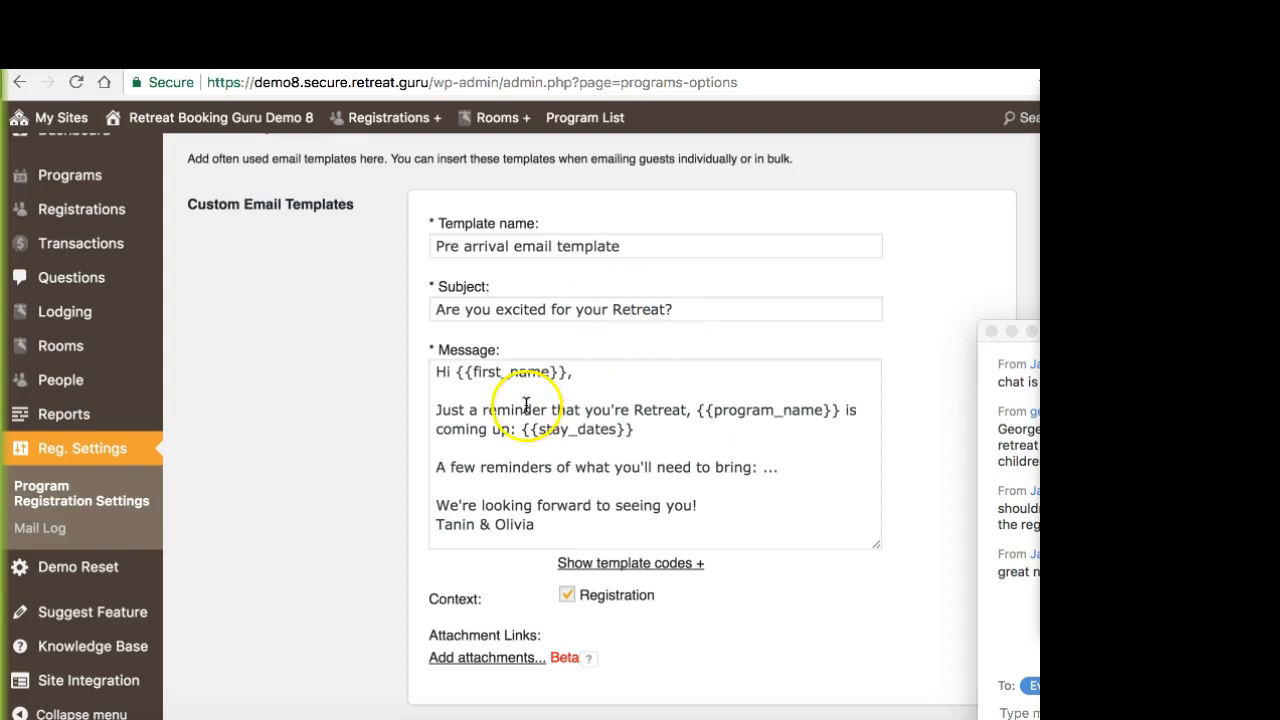
pyautogui.scroll(-1, 481, 413)
pyautogui.moveTo(705, 401); pyautogui.dragTo(826, 400)
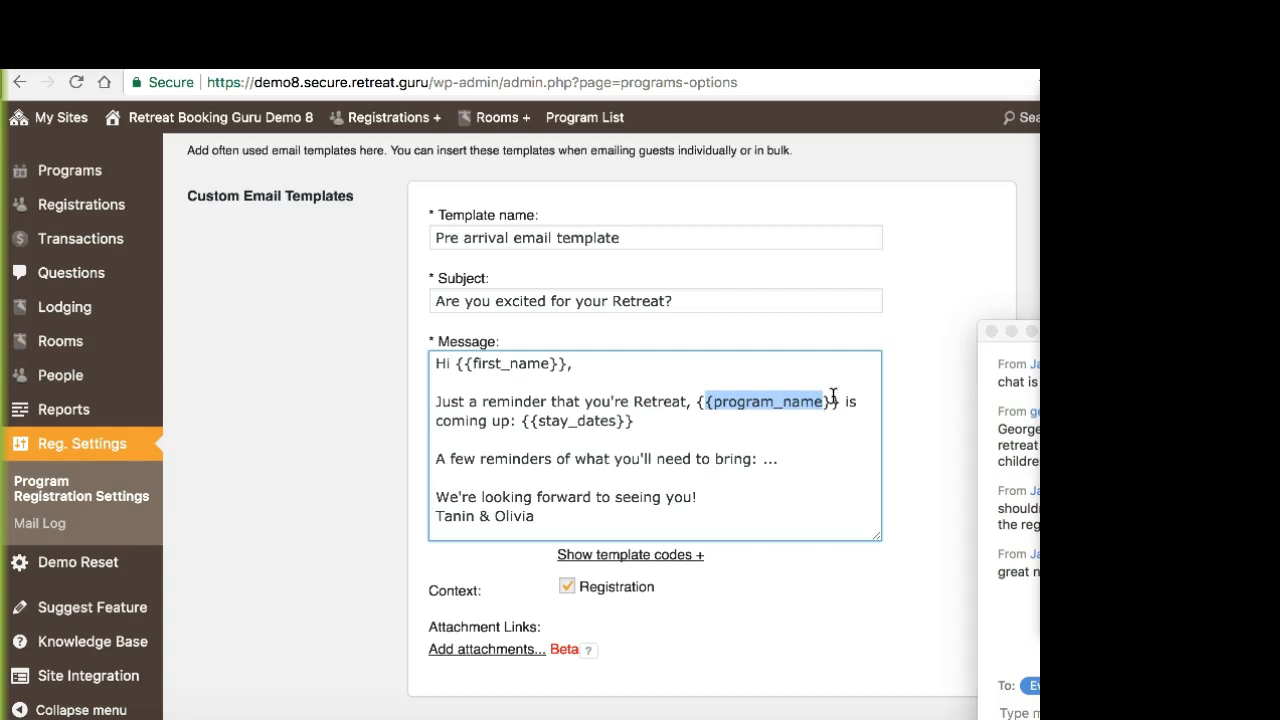
pyautogui.click(834, 400)
pyautogui.click(527, 422)
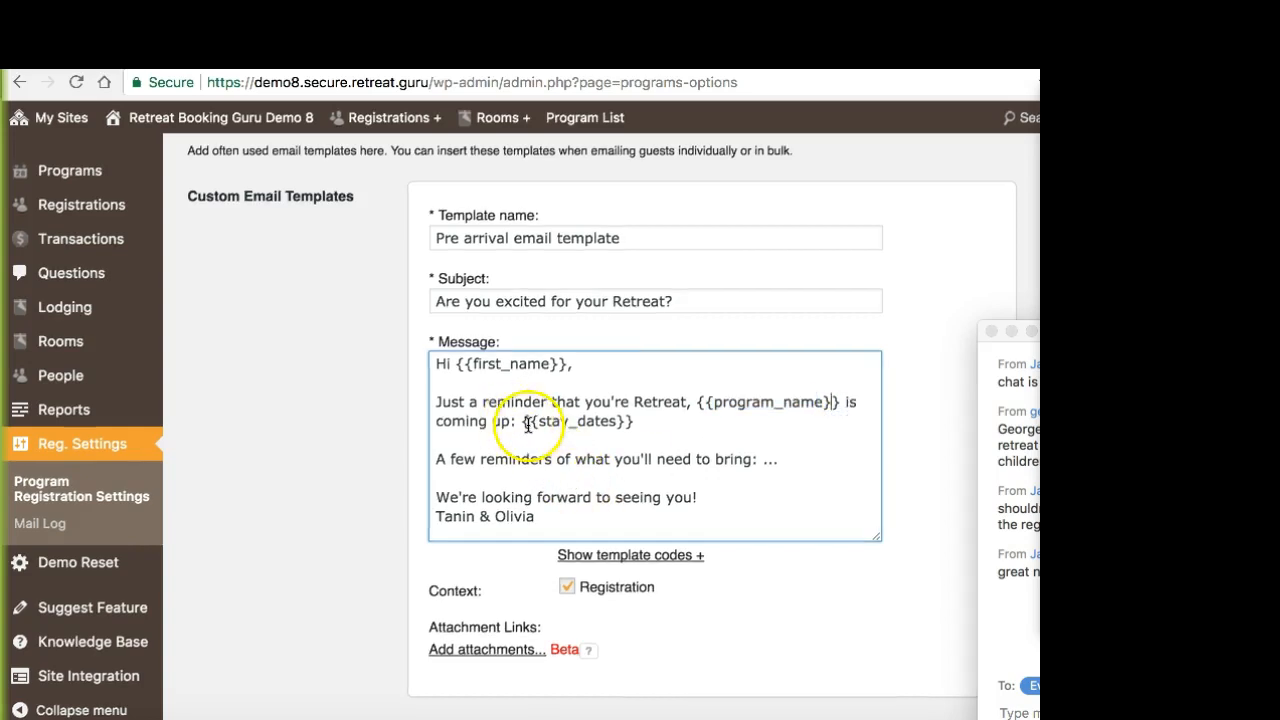
pyautogui.moveTo(527, 422); pyautogui.dragTo(674, 414)
pyautogui.click(674, 414)
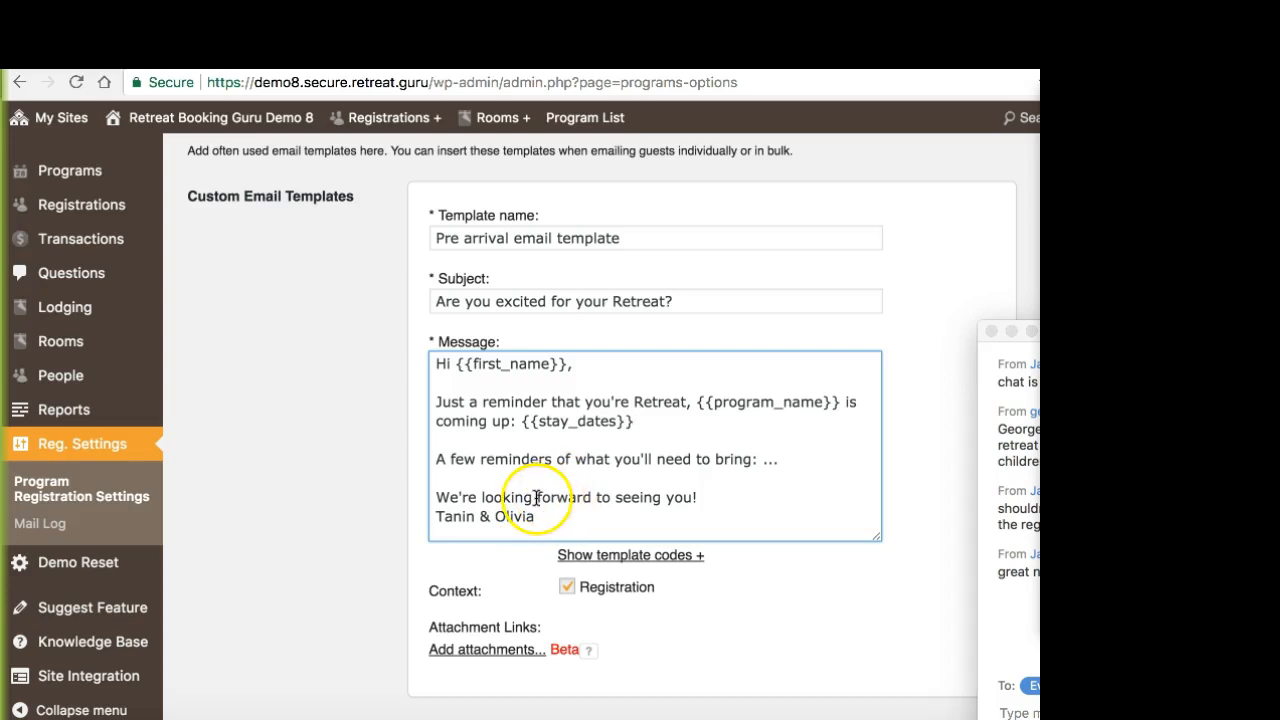
pyautogui.click(389, 505)
# Step: Look over the blank custom template's fields and return to the Pre arrival email template
pyautogui.scroll(-1, 385, 491)
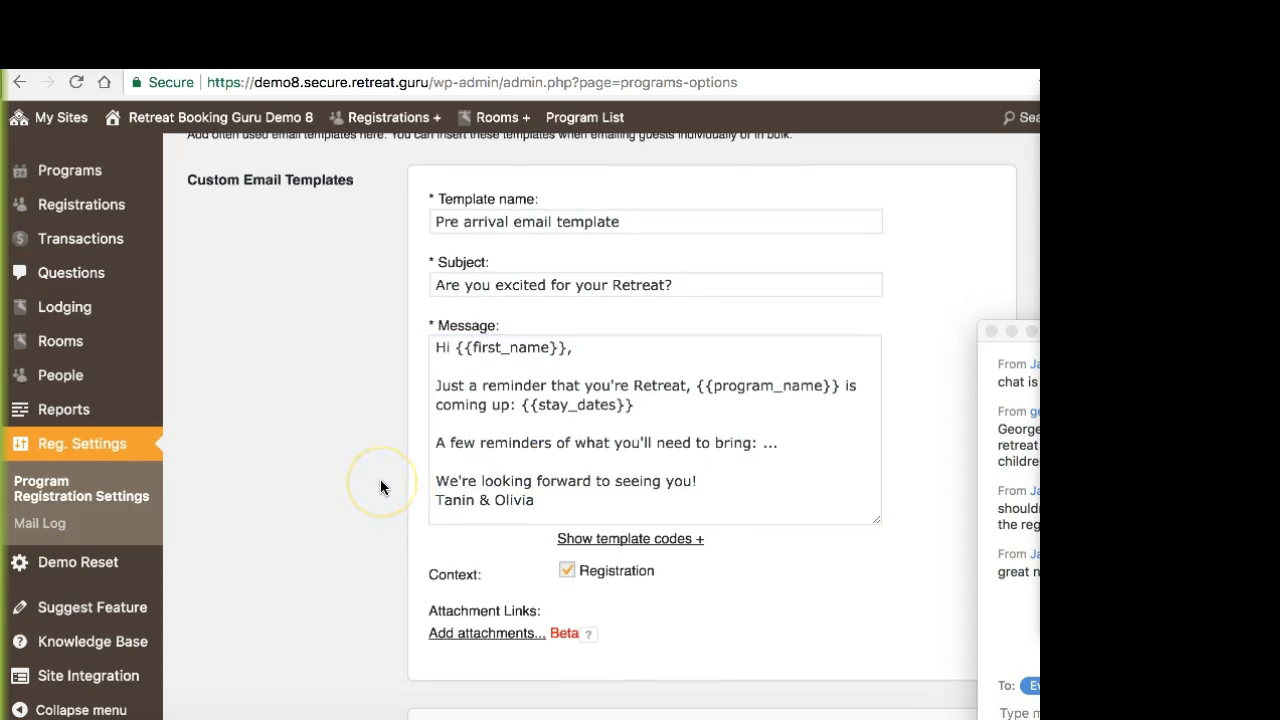
pyautogui.scroll(-3, 380, 487)
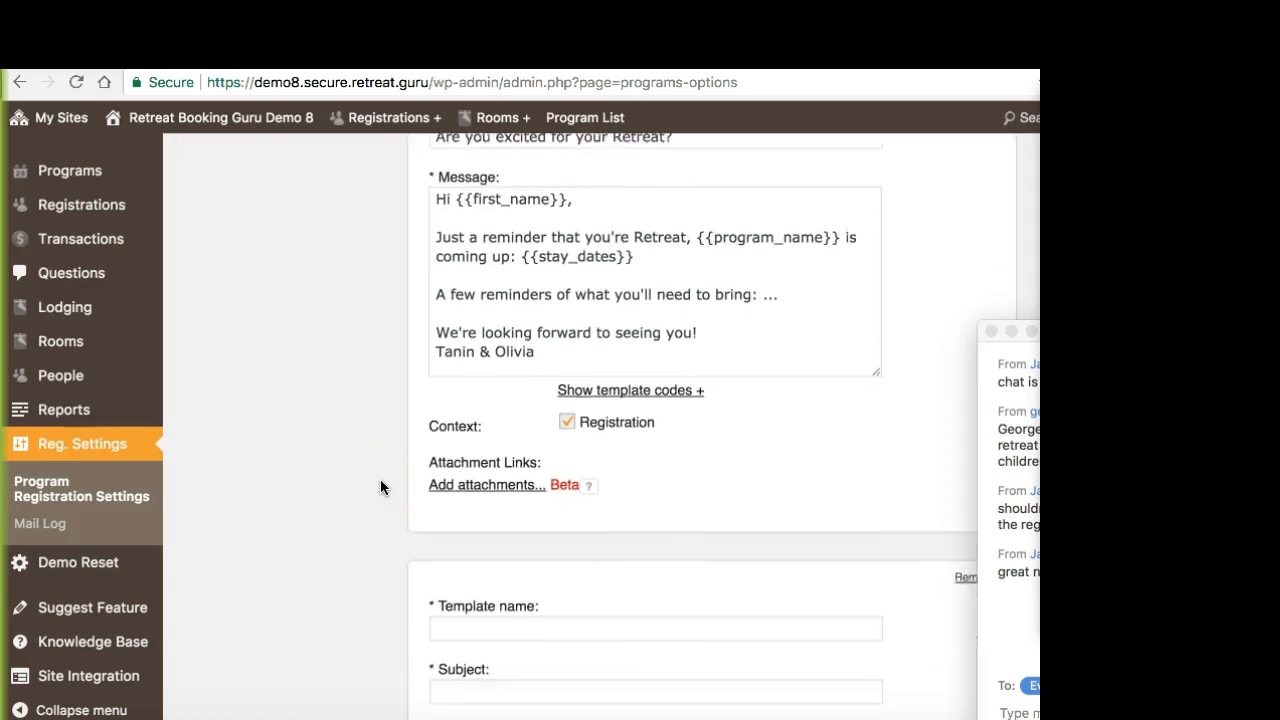
pyautogui.scroll(-10, 380, 487)
pyautogui.scroll(9, 380, 487)
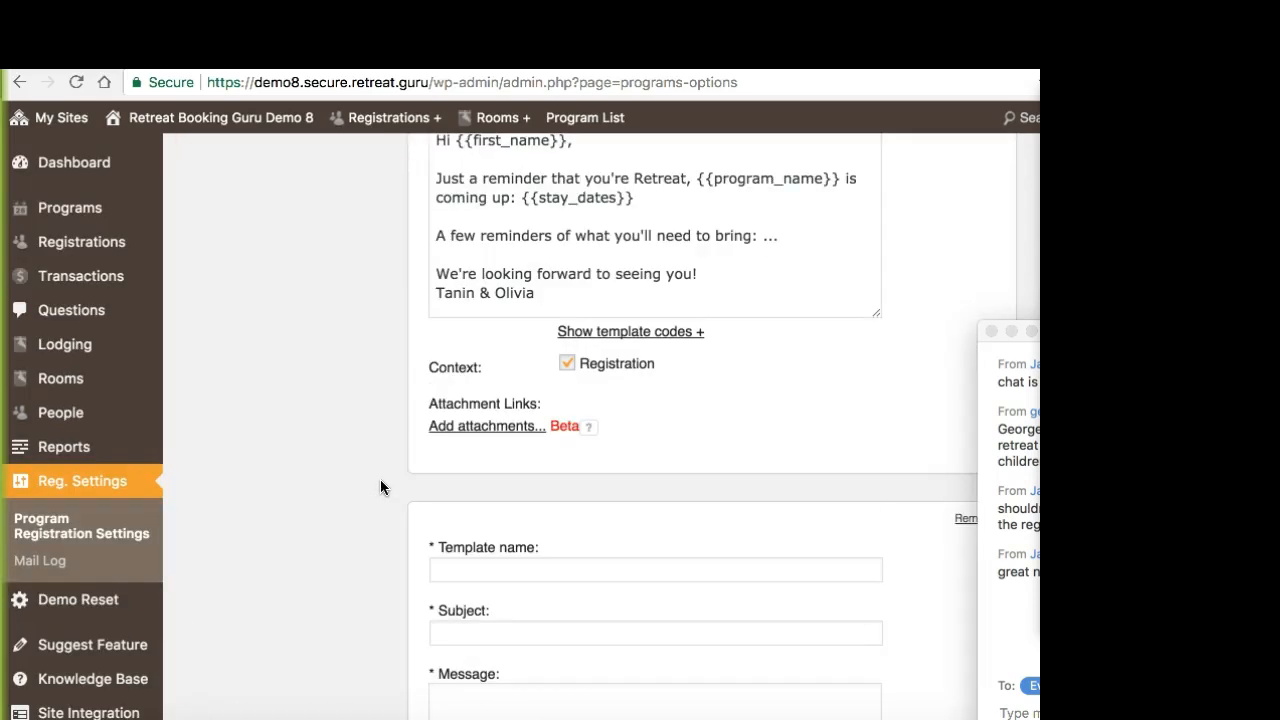
pyautogui.scroll(7, 380, 487)
pyautogui.scroll(-1, 426, 496)
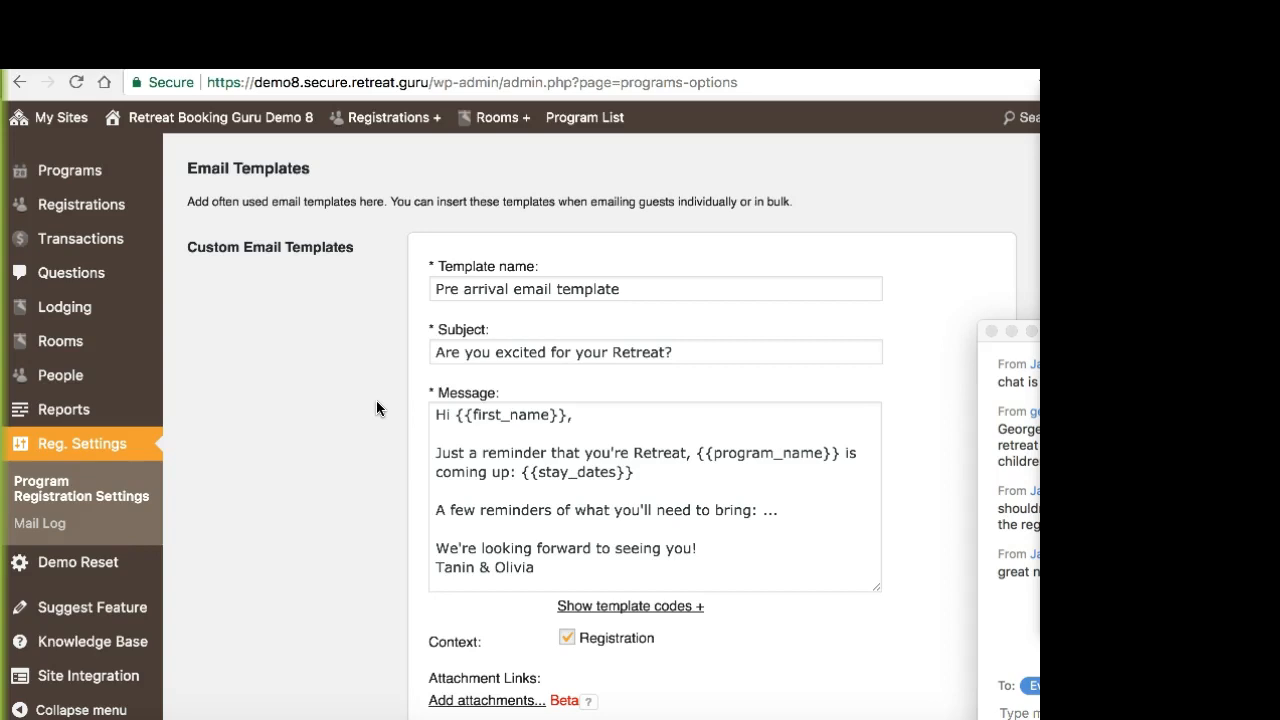
# Step: Highlight the body text of the Pre arrival template's message and deselect it again
pyautogui.click(451, 428)
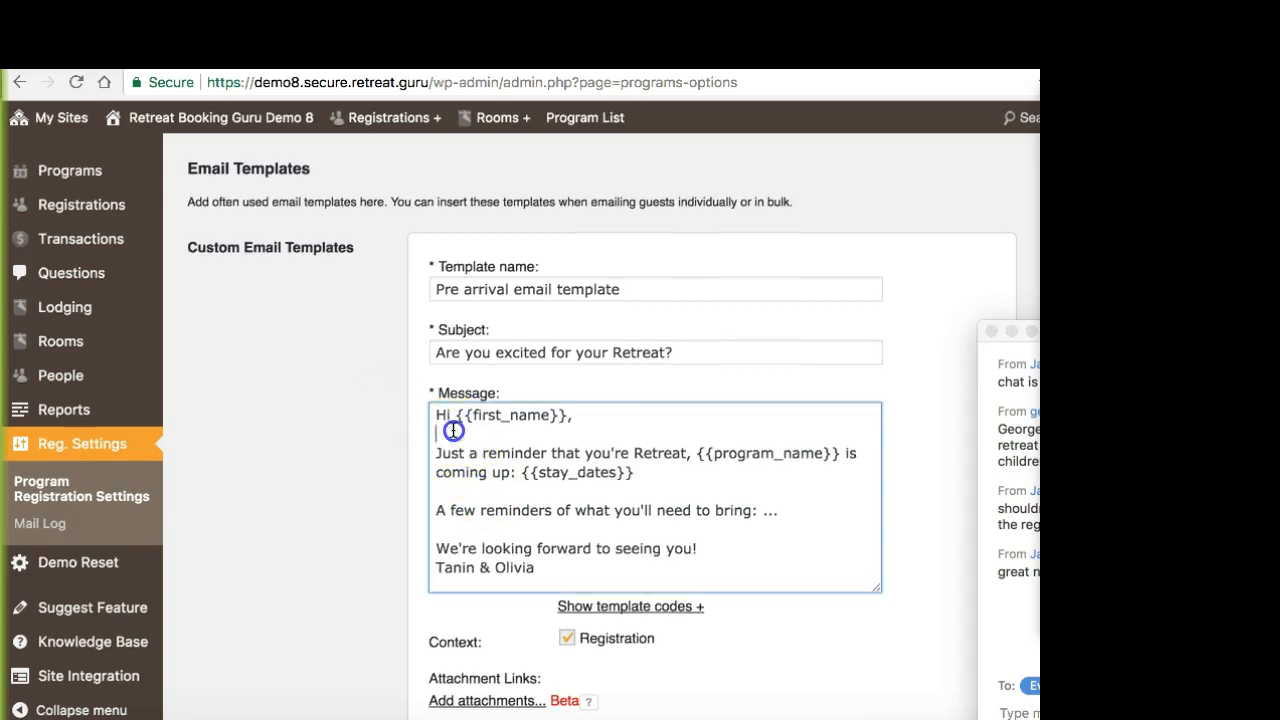
pyautogui.moveTo(437, 418); pyautogui.dragTo(706, 580)
pyautogui.click(706, 580)
pyautogui.moveTo(701, 567); pyautogui.dragTo(726, 420)
pyautogui.click(730, 418)
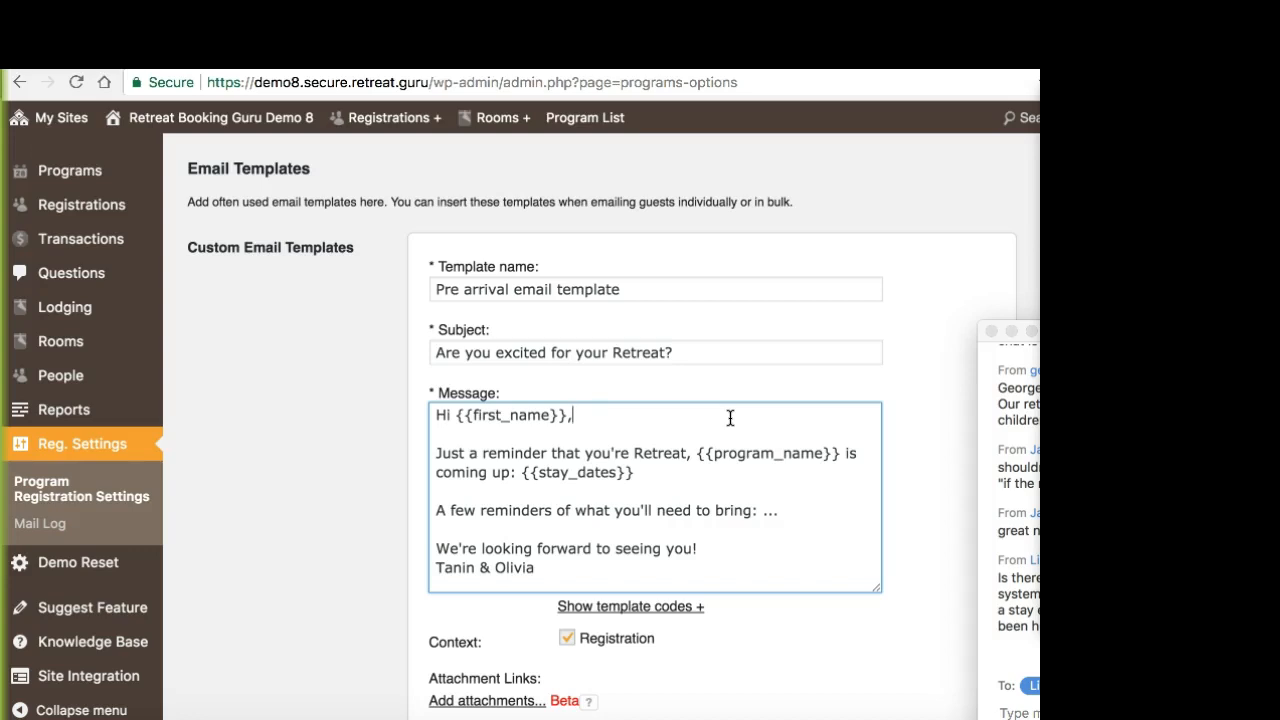
# Step: Enclose "A few reminders of what you'll need to bring:" in <strong> and </strong> tags in the Pre arrival message
pyautogui.click(438, 511)
pyautogui.write('<stong')
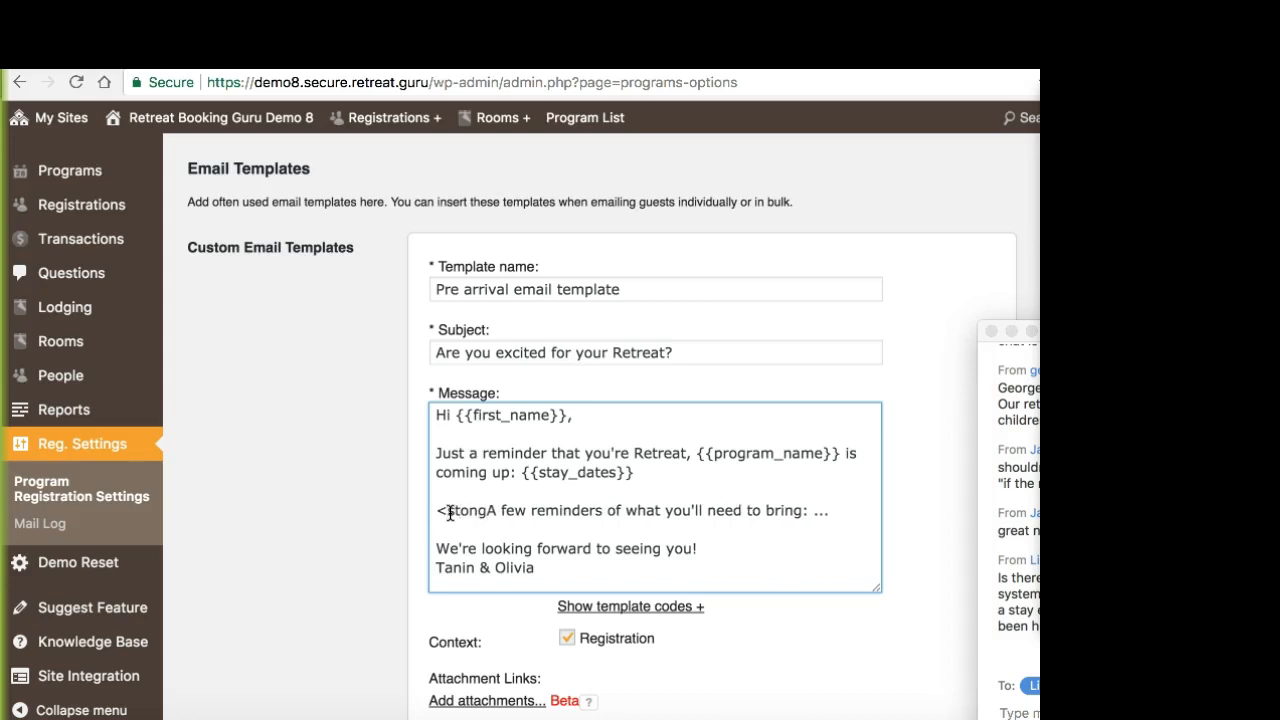
pyautogui.write('>')
pyautogui.click(457, 507)
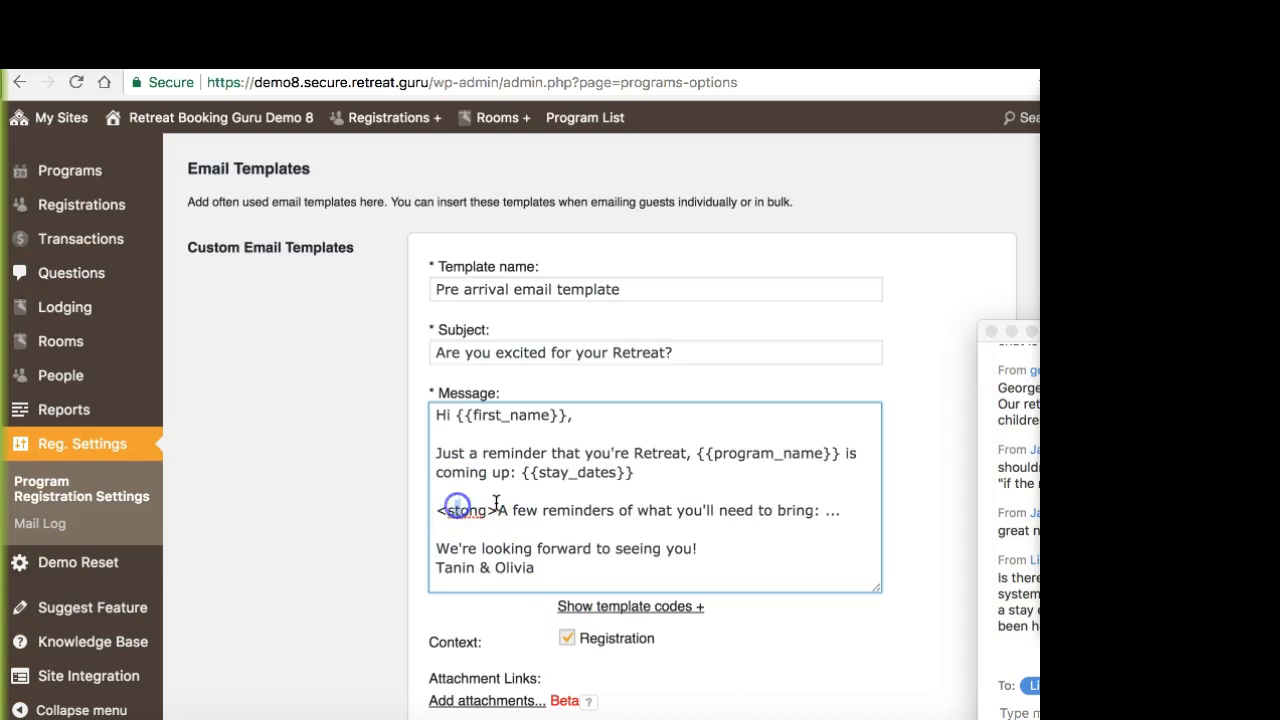
pyautogui.write('r')
pyautogui.scroll(1, 750, 460)
pyautogui.click(830, 522)
pyautogui.write('</s')
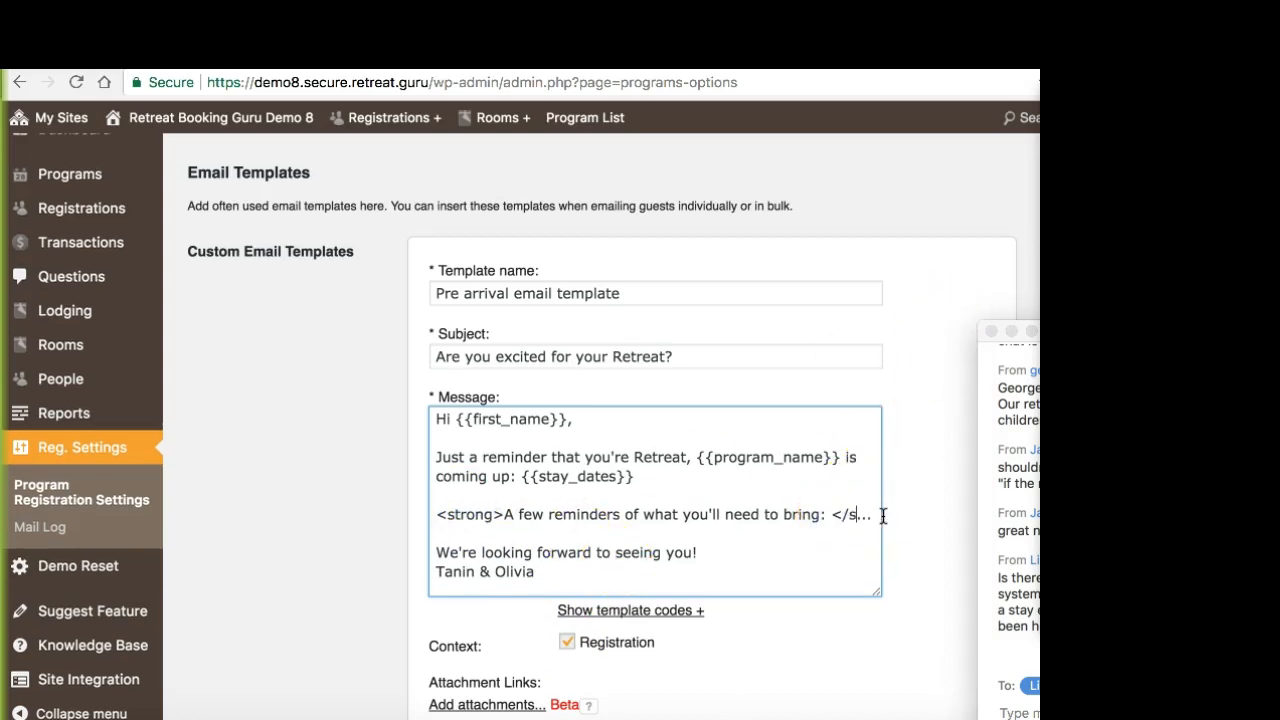
pyautogui.write('trong>')
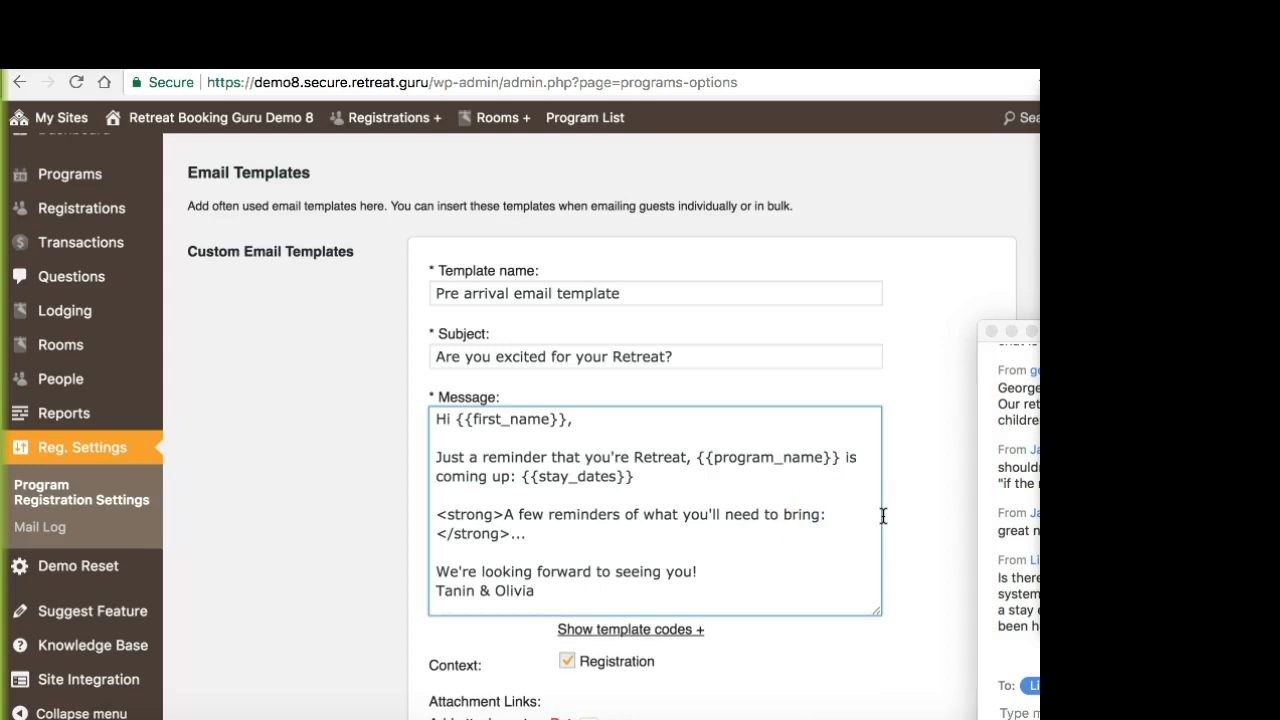
pyautogui.moveTo(504, 514); pyautogui.dragTo(838, 511)
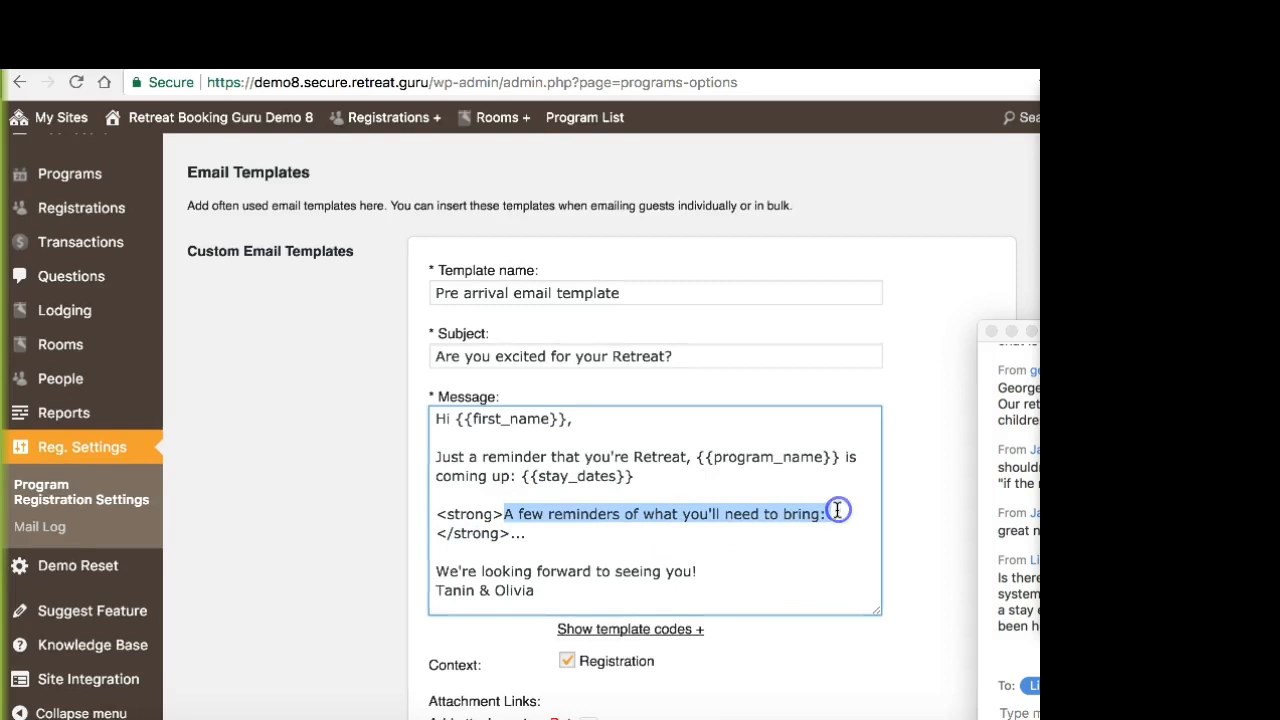
pyautogui.click(836, 511)
pyautogui.click(386, 543)
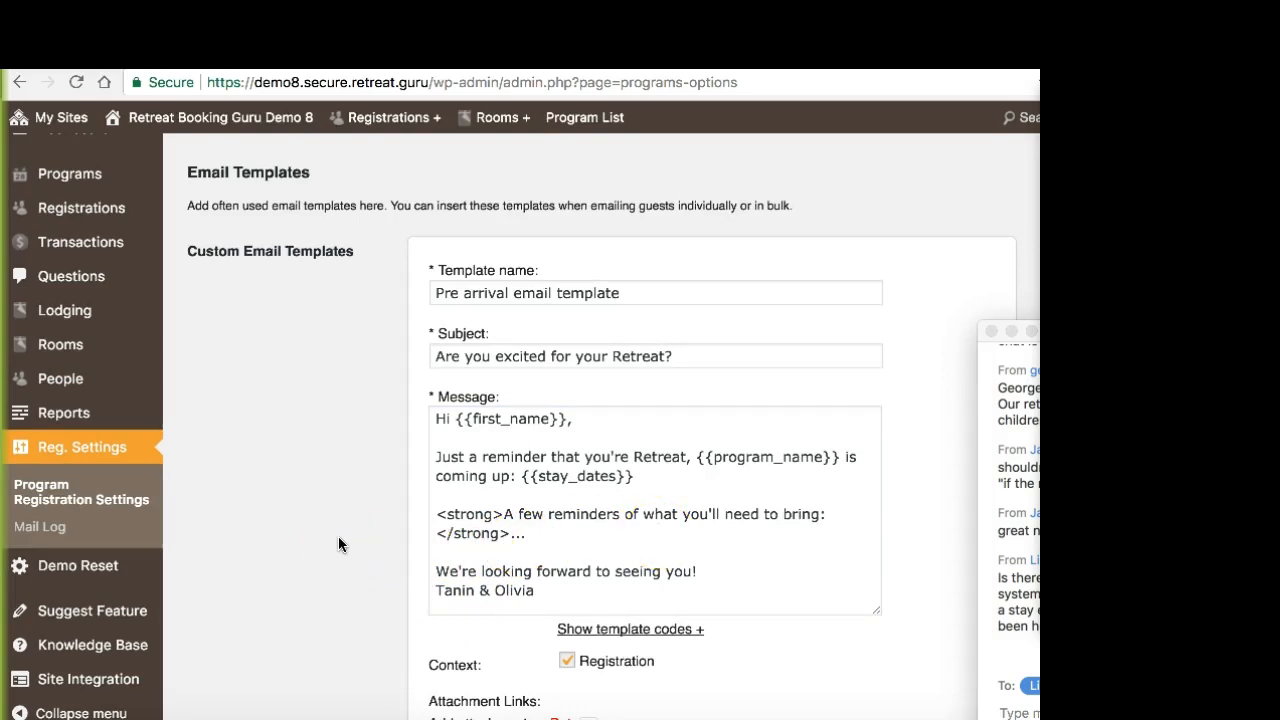
# Step: Look over the email settings below the custom templates, from the HTML Email Wrapper and notification fields to the Mailchimp and AWeber details
pyautogui.scroll(-5, 338, 538)
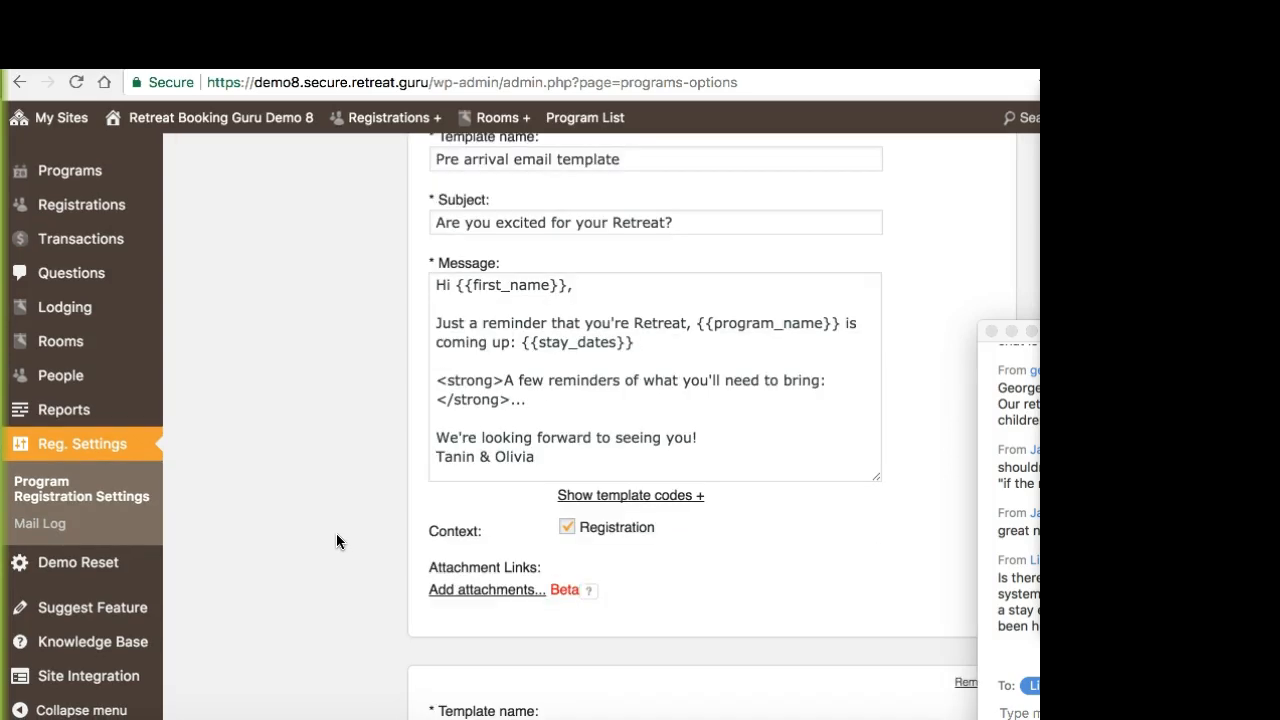
pyautogui.scroll(-3, 336, 541)
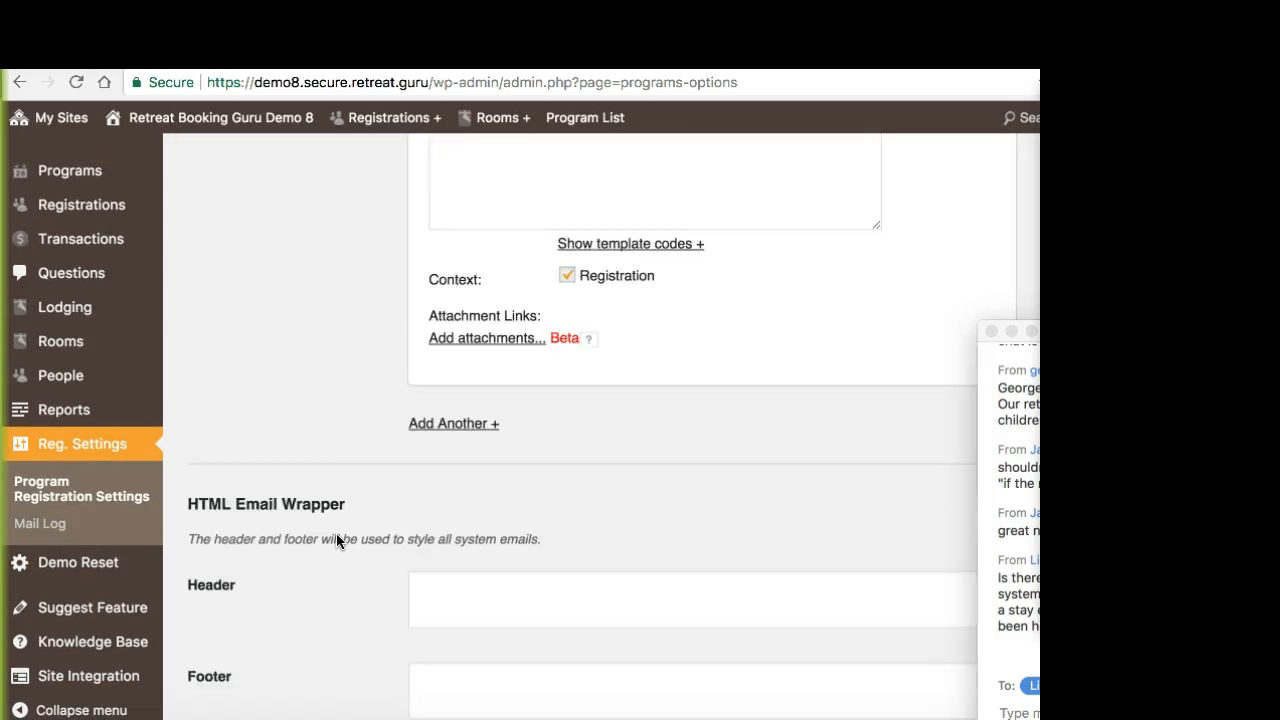
pyautogui.scroll(-3, 336, 533)
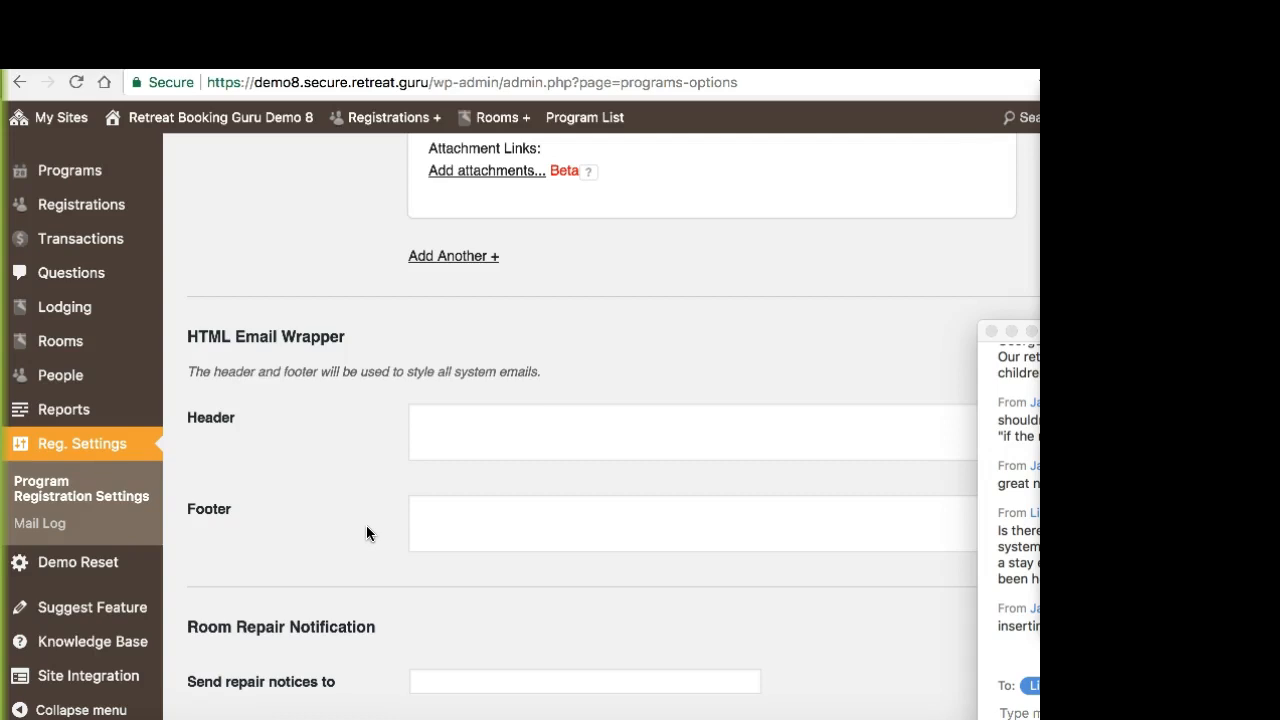
pyautogui.scroll(5, 366, 525)
pyautogui.scroll(-4, 403, 449)
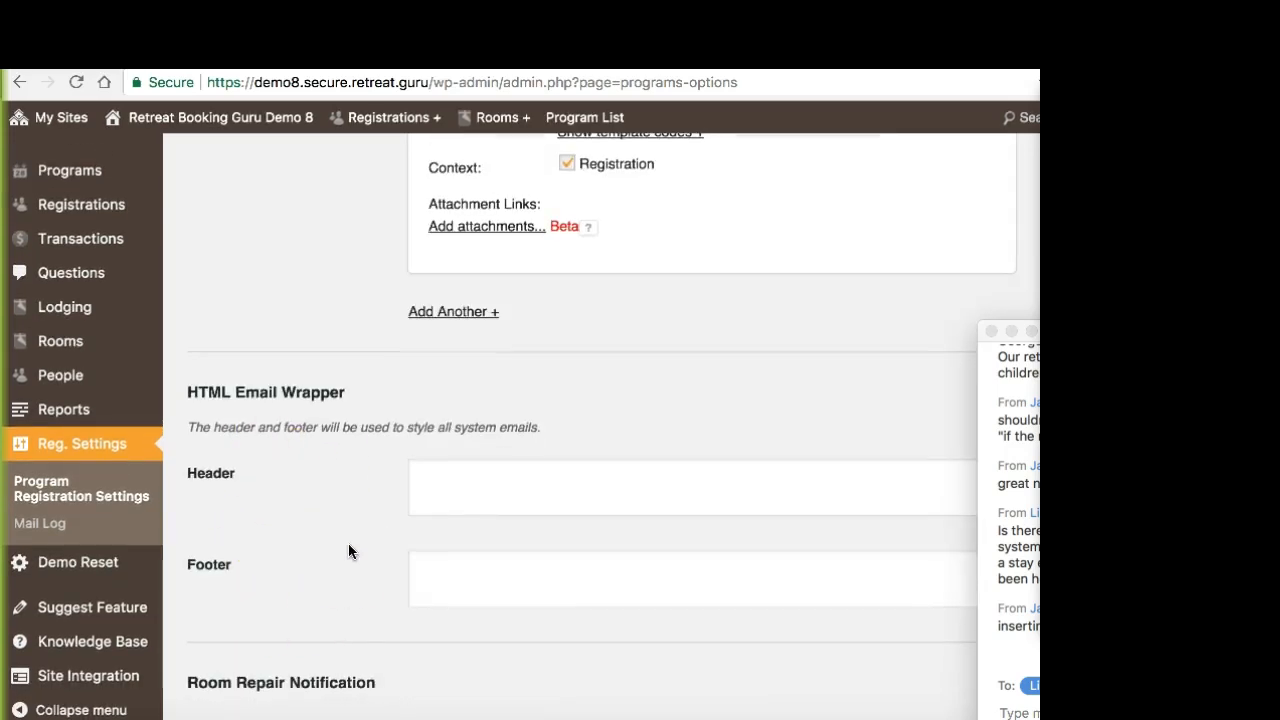
pyautogui.scroll(-1, 348, 551)
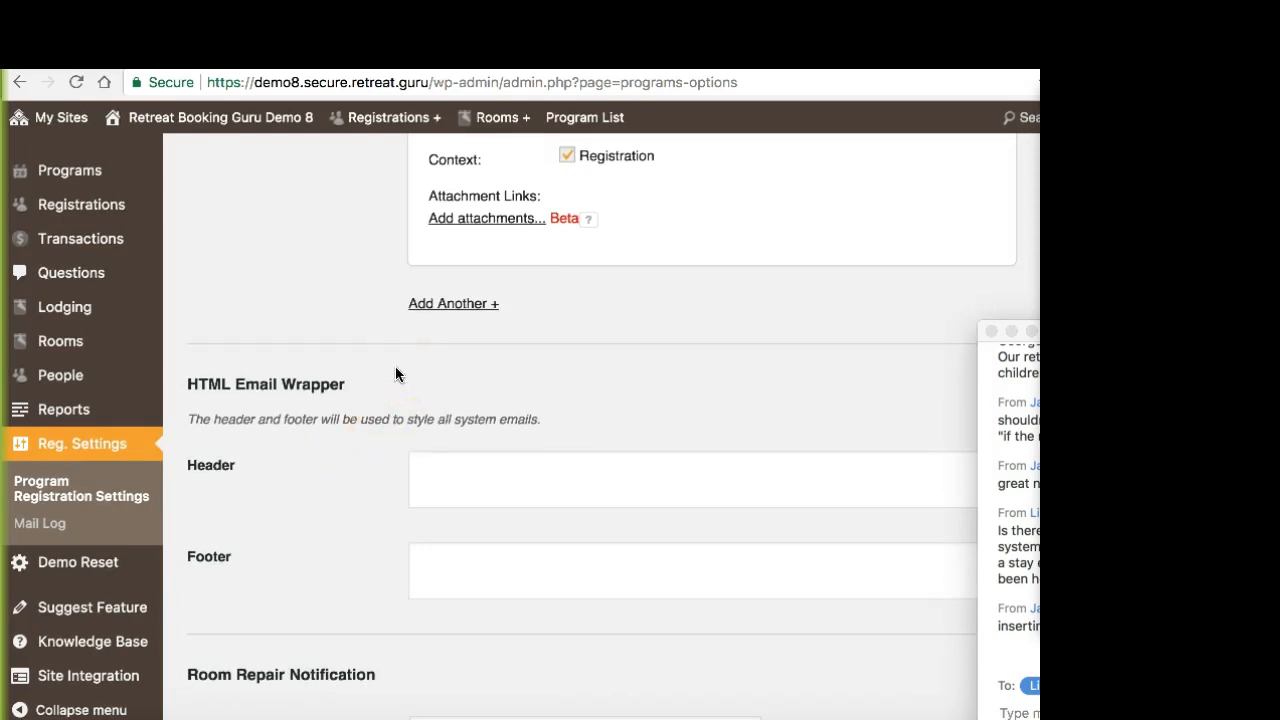
pyautogui.scroll(-1, 409, 536)
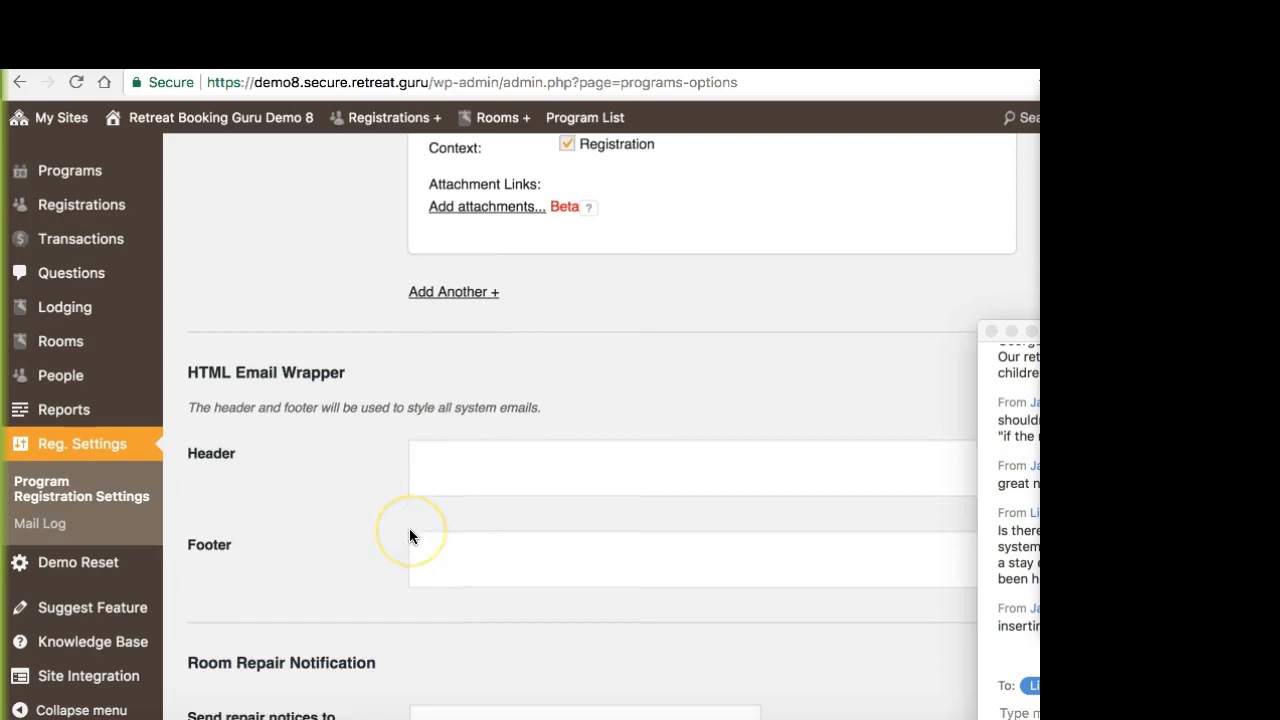
pyautogui.scroll(-5, 409, 536)
pyautogui.scroll(-3, 409, 536)
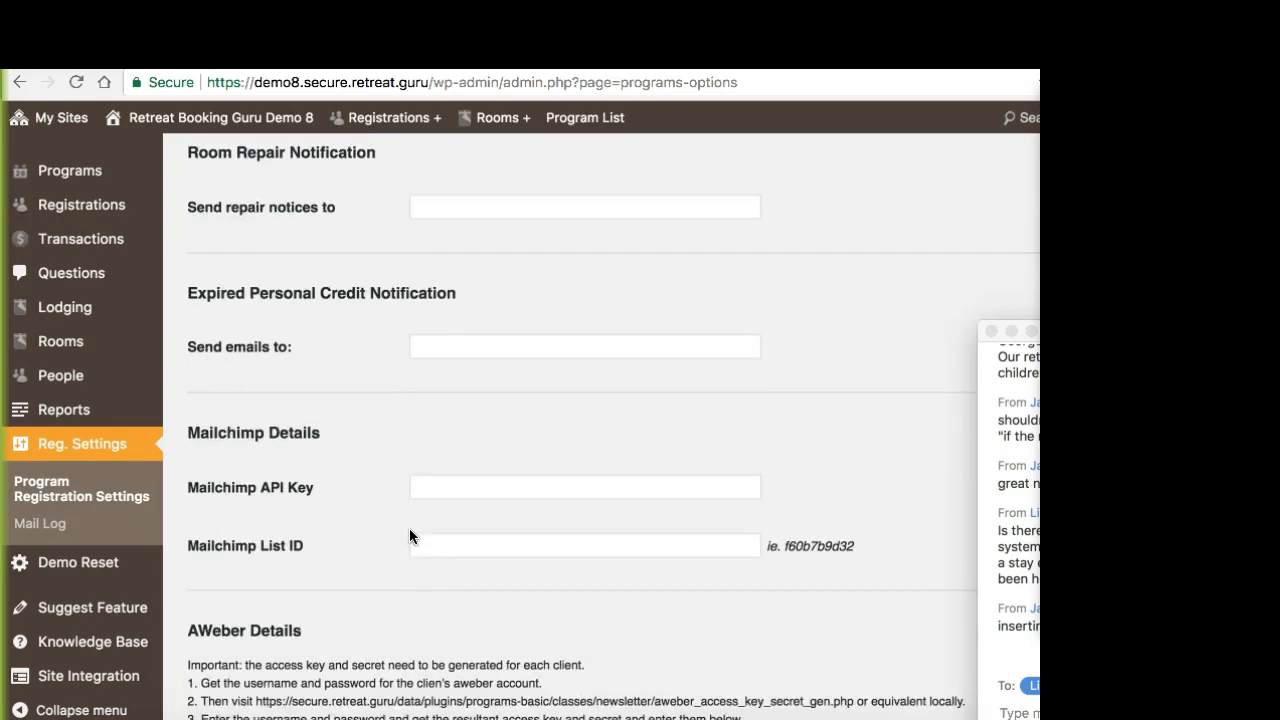
pyautogui.scroll(-1, 409, 536)
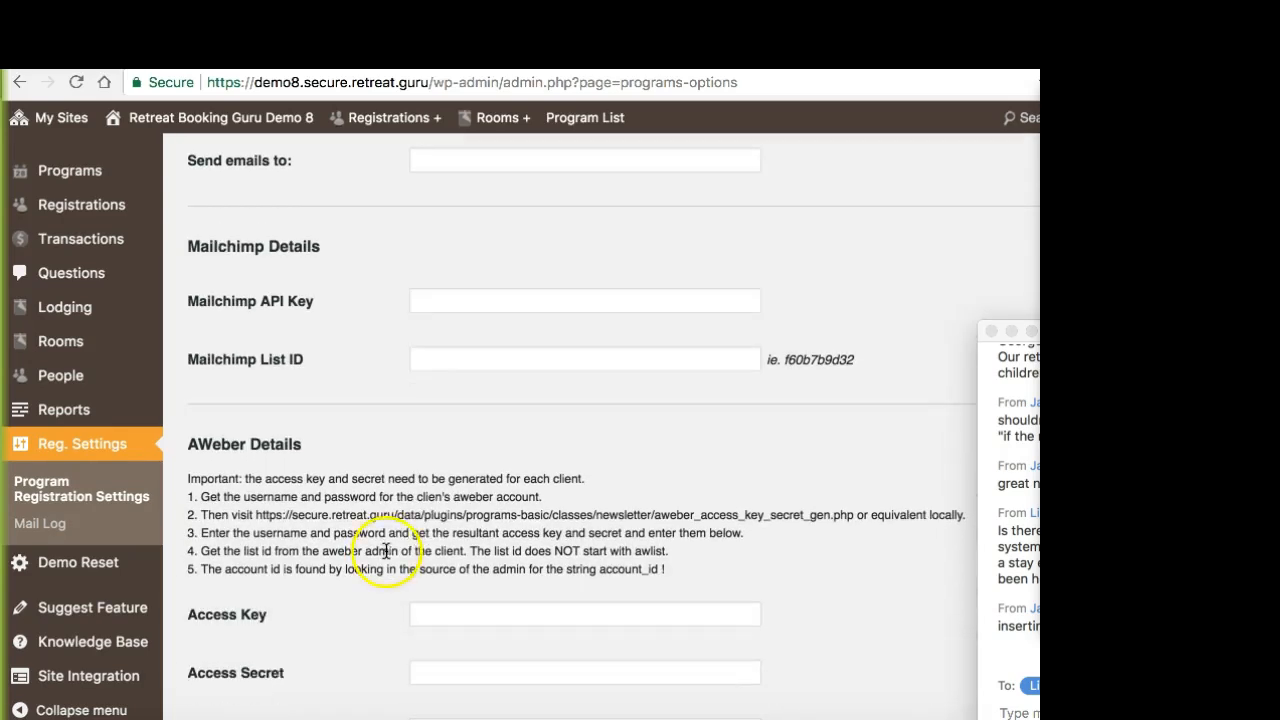
pyautogui.scroll(-1, 350, 490)
pyautogui.scroll(-1, 360, 496)
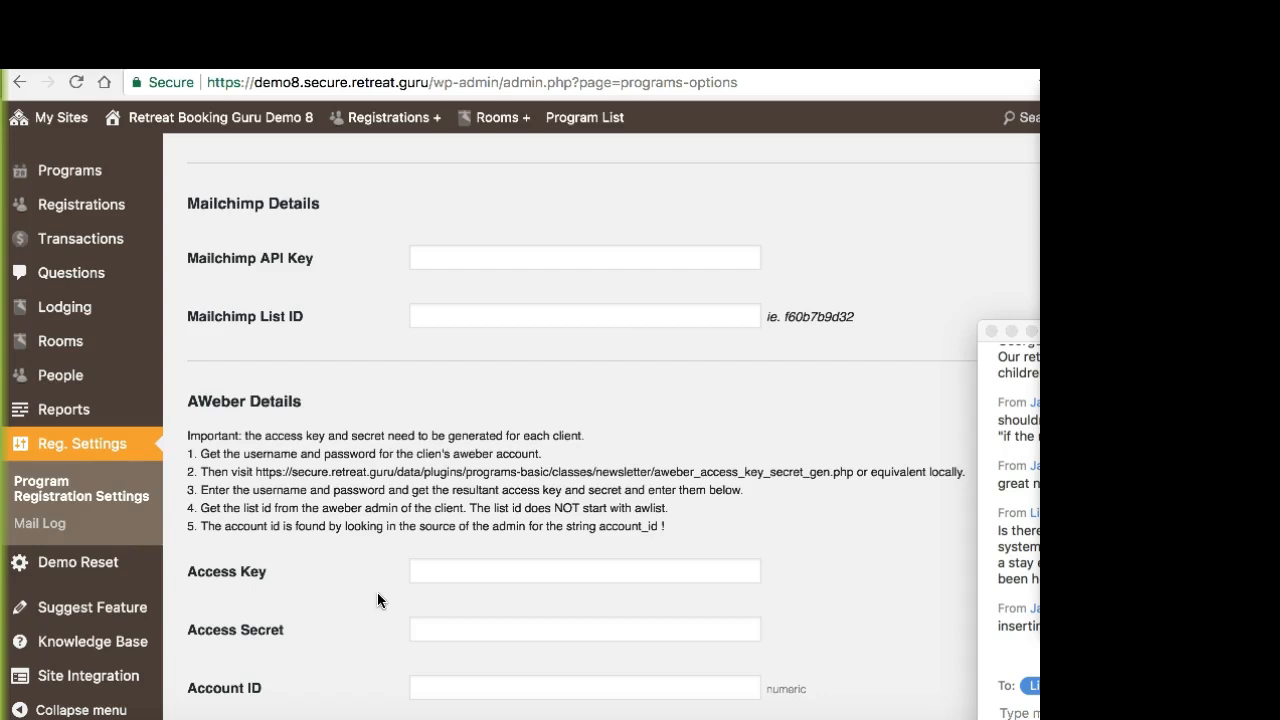
# Step: Bring the Zoom Group Chat window into full view, read the recent messages, and move it back aside
pyautogui.click(1026, 335)
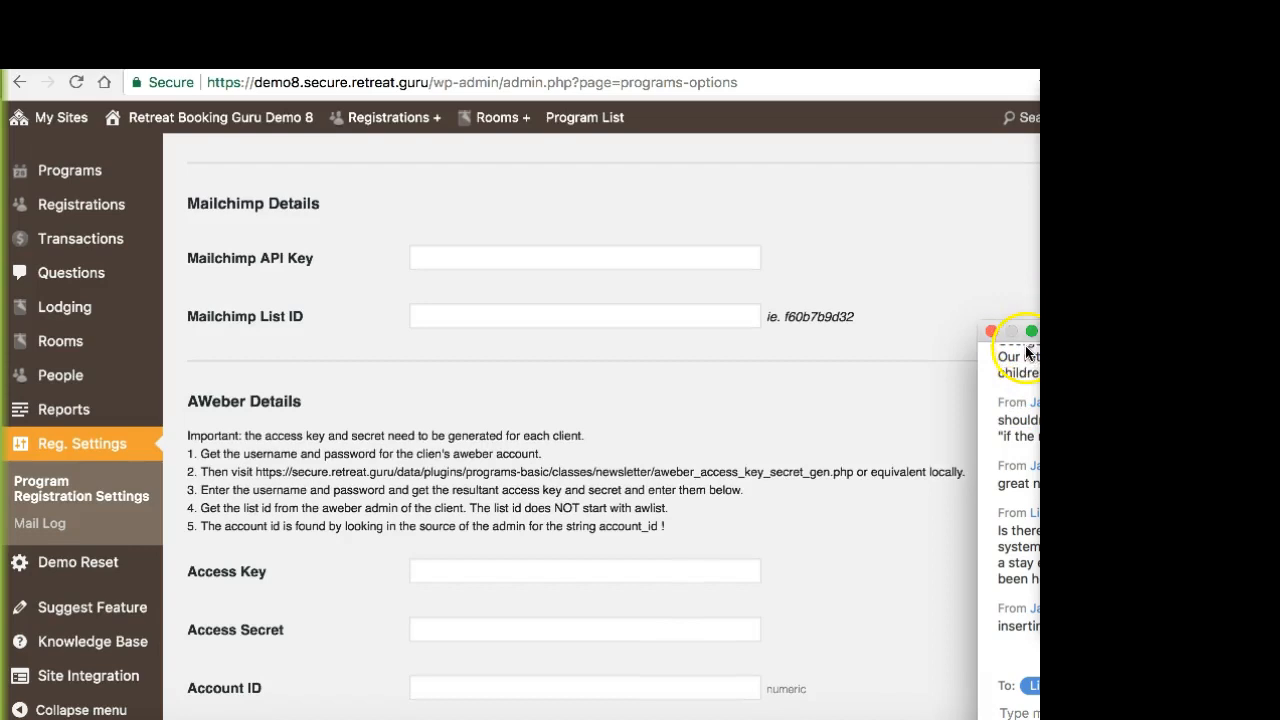
pyautogui.moveTo(1025, 347); pyautogui.dragTo(729, 233)
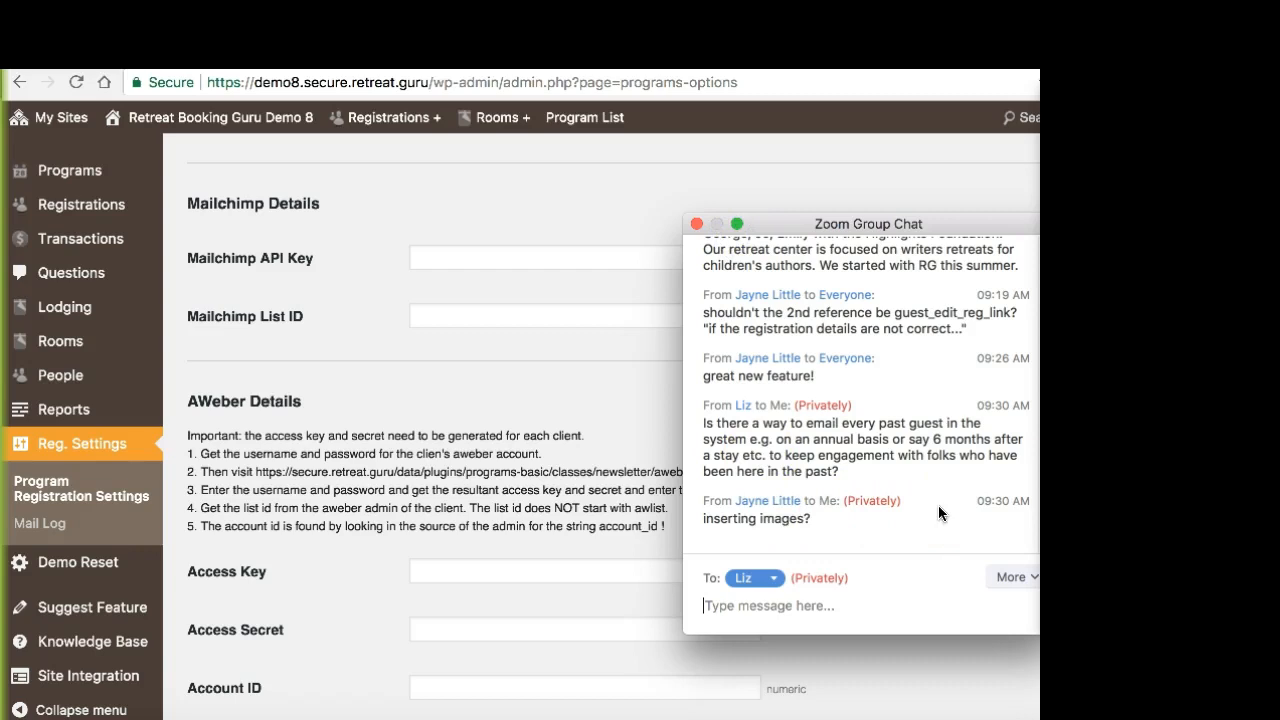
pyautogui.scroll(1, 938, 513)
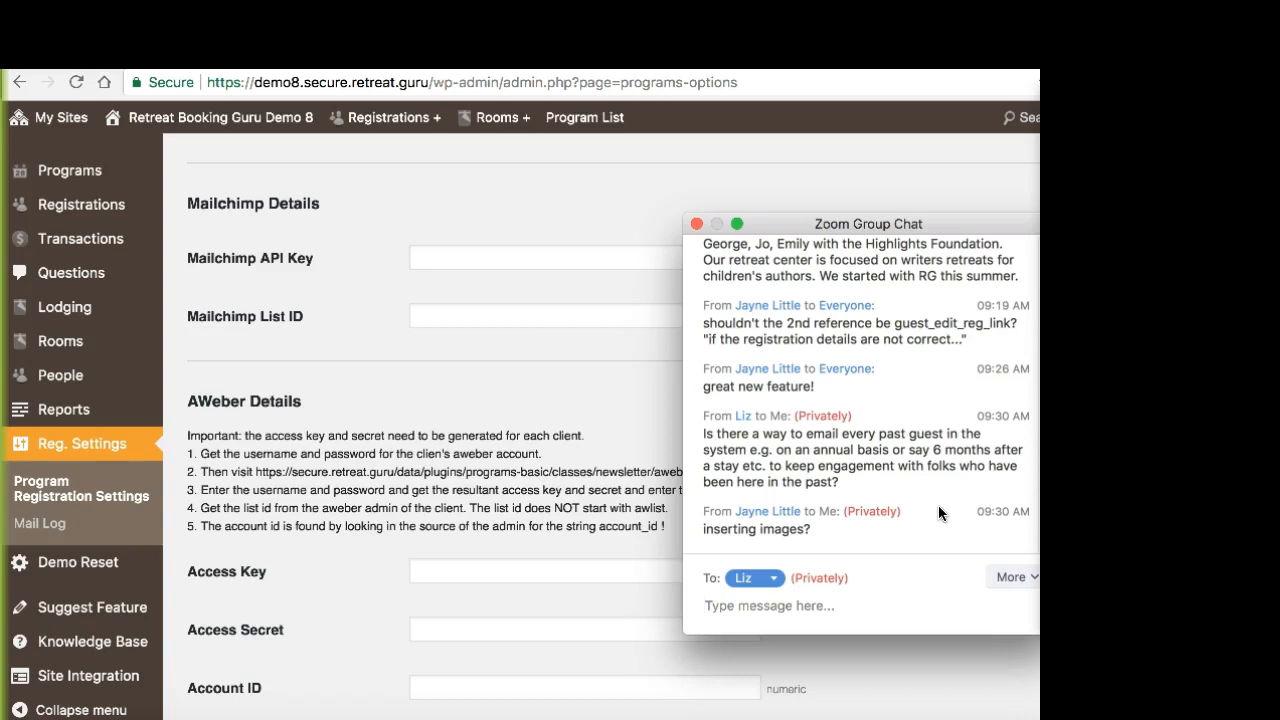
pyautogui.moveTo(957, 225); pyautogui.dragTo(1159, 336)
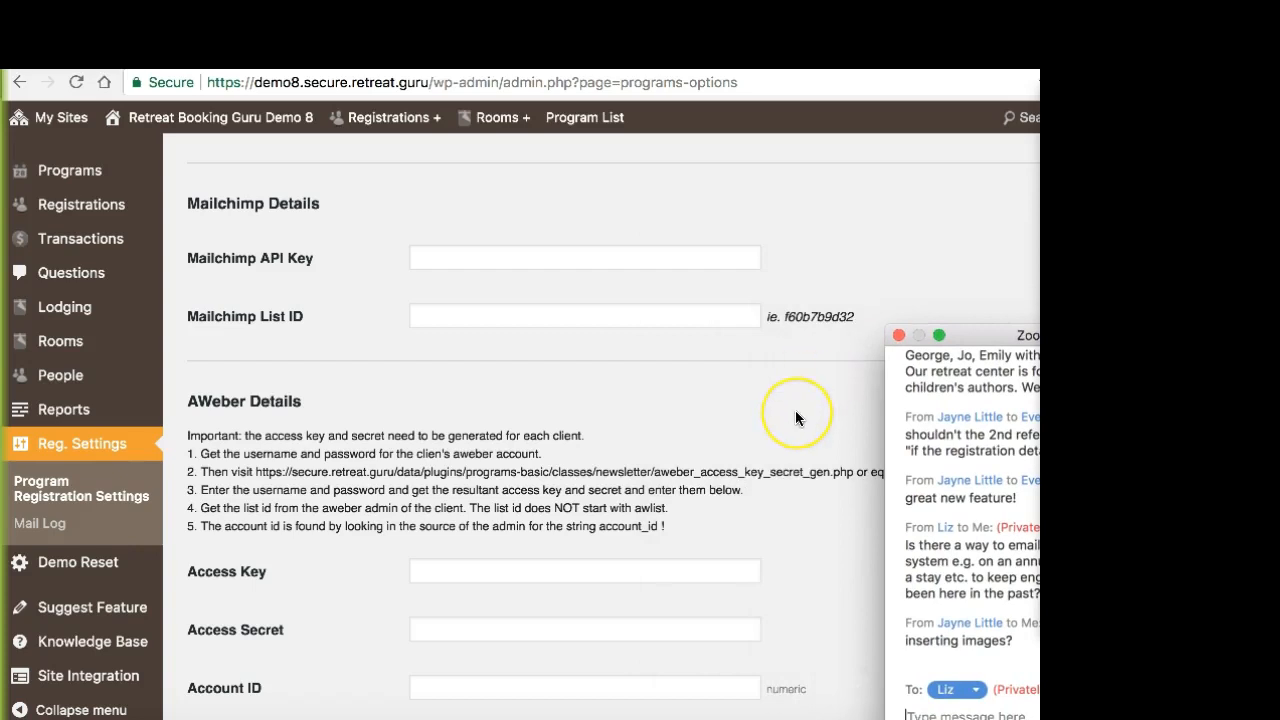
pyautogui.moveTo(974, 336); pyautogui.dragTo(1014, 338)
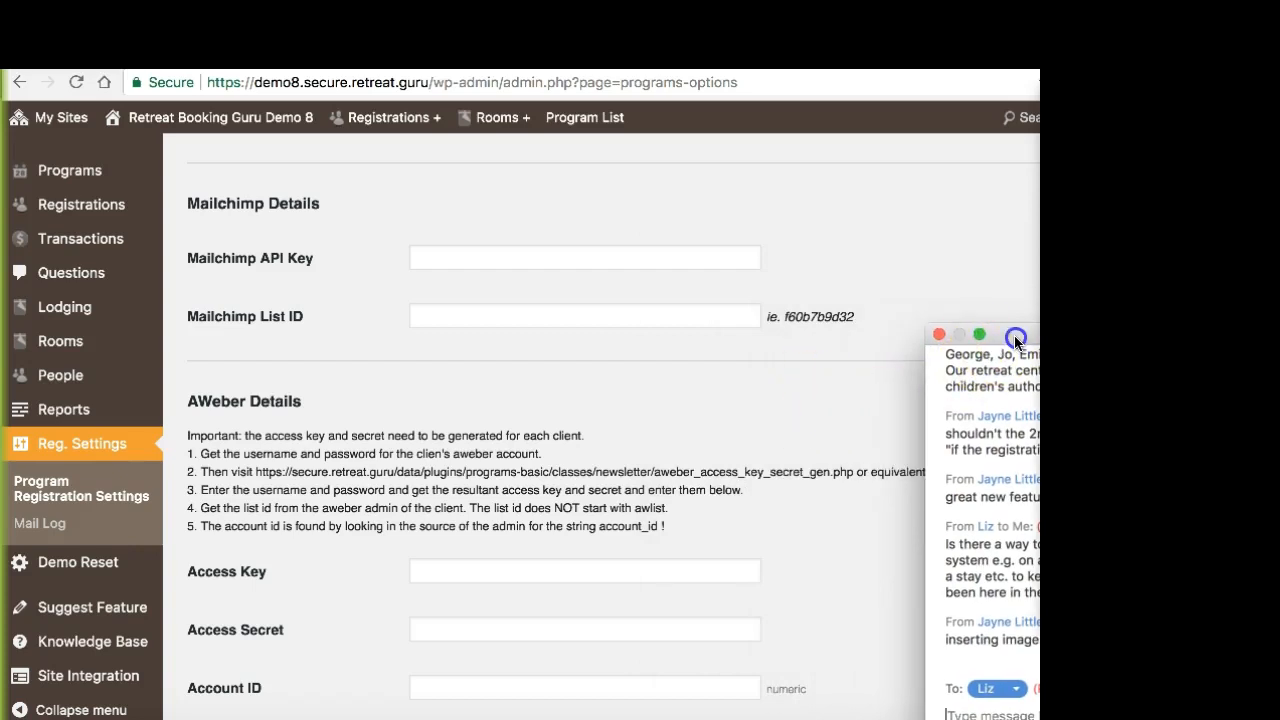
# Step: Save the changes to the email settings
pyautogui.click(815, 387)
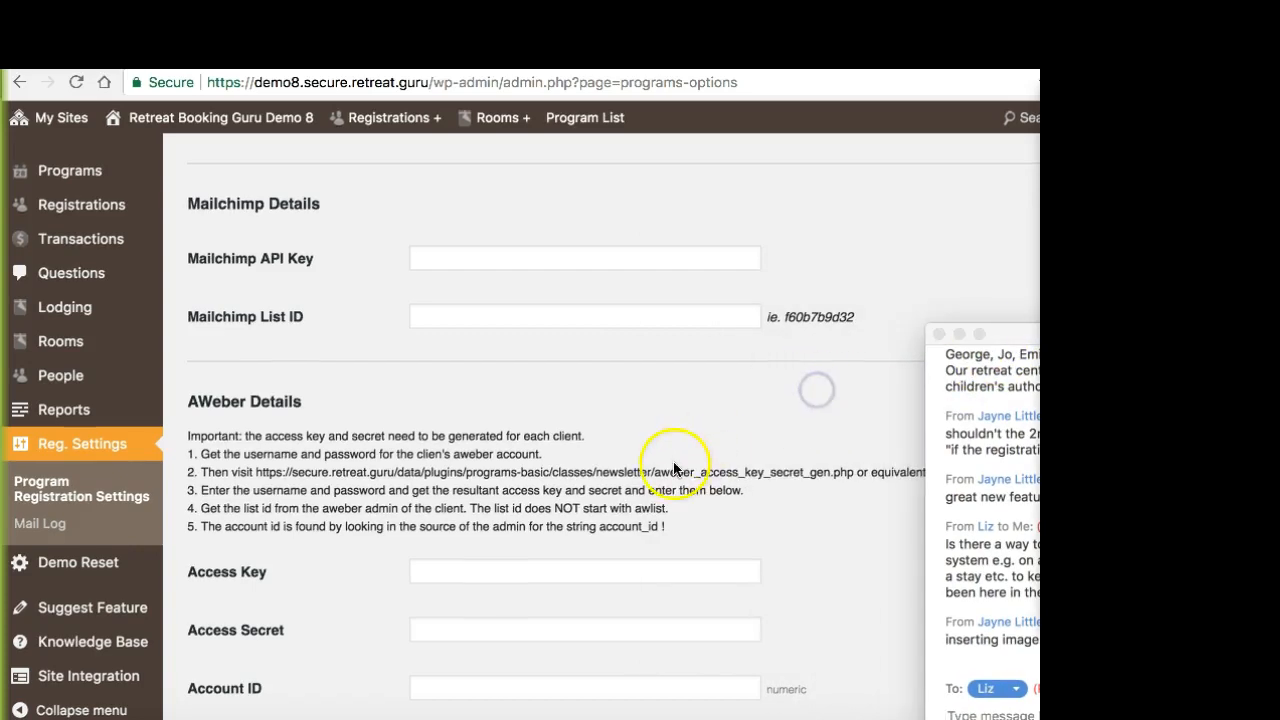
pyautogui.scroll(-5, 673, 467)
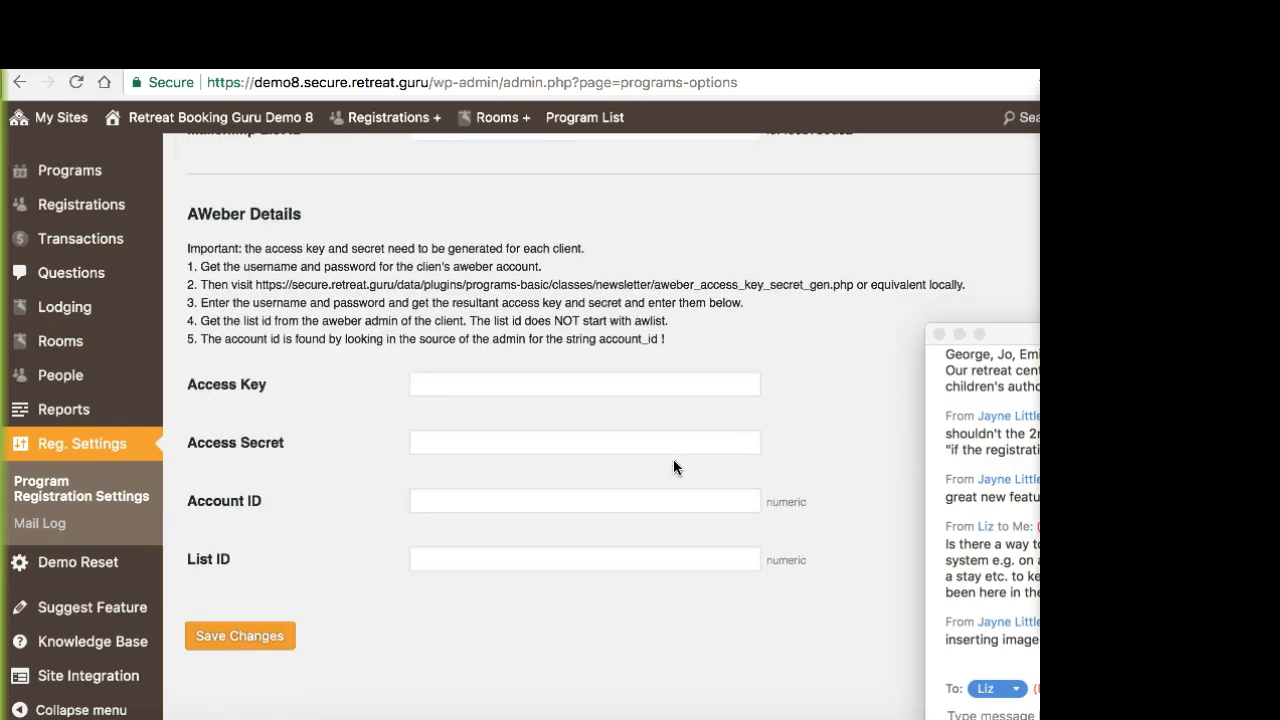
pyautogui.click(263, 647)
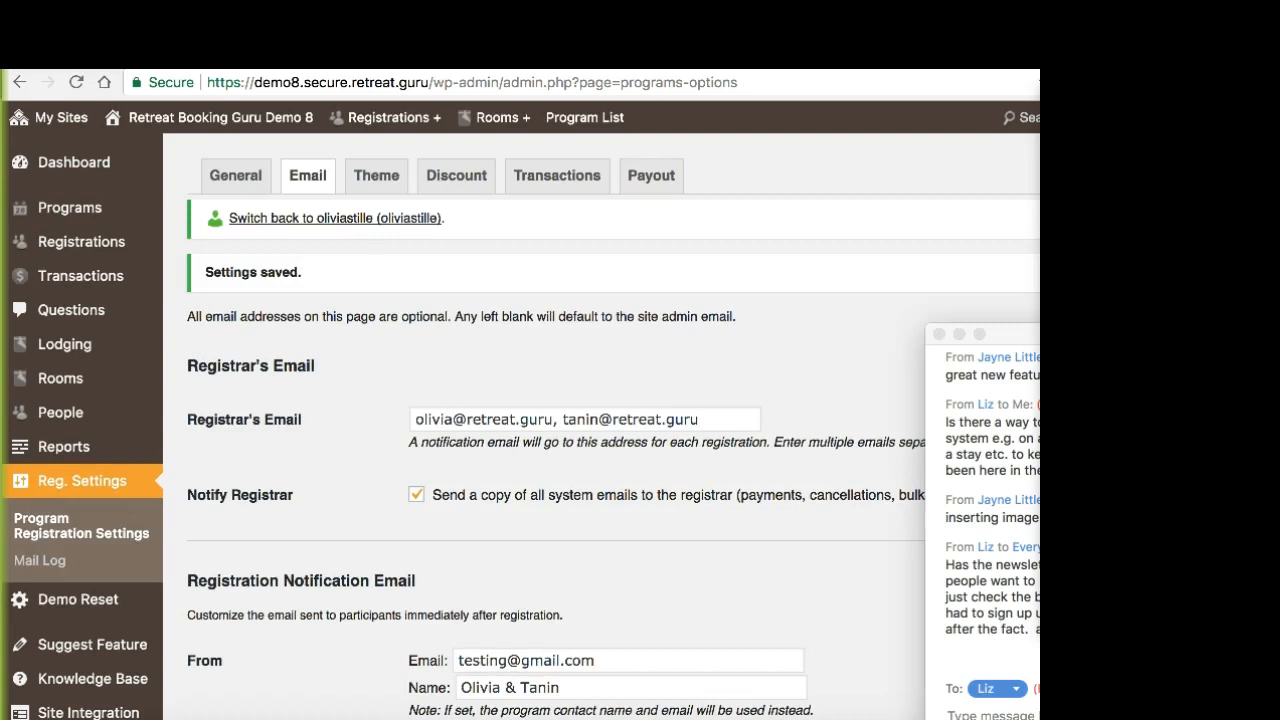
# Step: Reposition the Zoom Group Chat window slightly and read the newest message
pyautogui.click(973, 513)
pyautogui.moveTo(1004, 334); pyautogui.dragTo(982, 301)
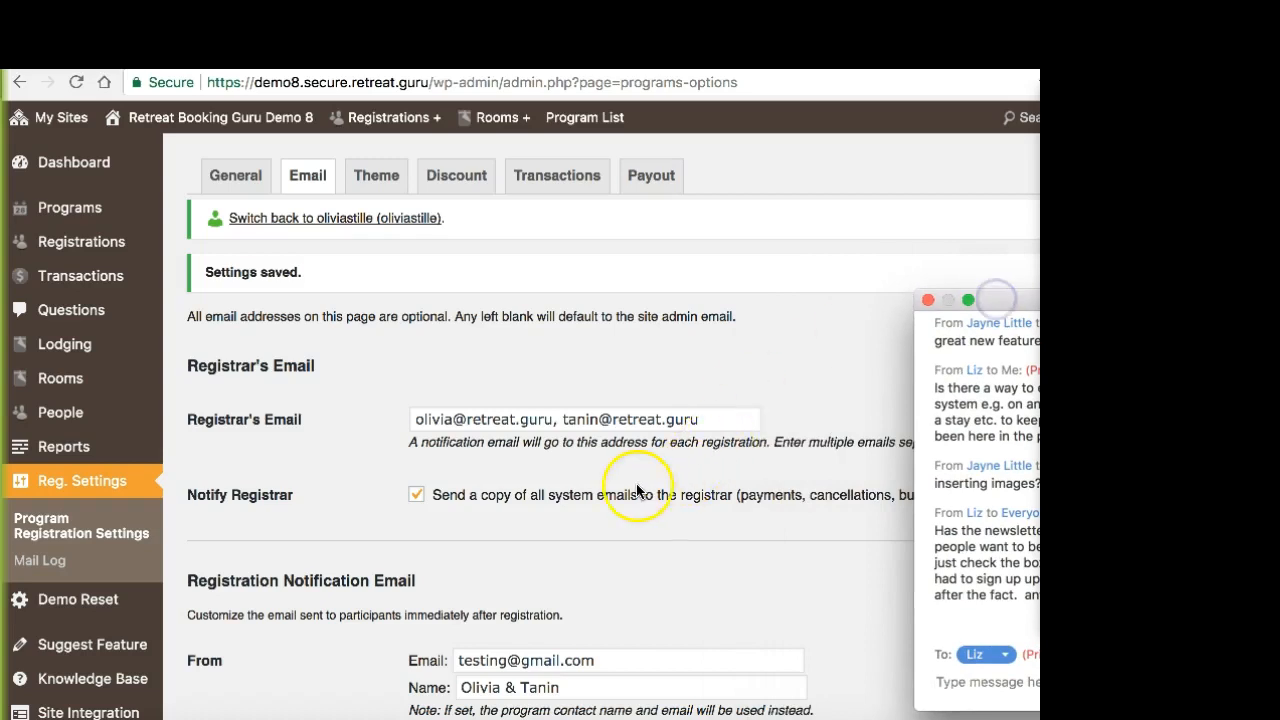
pyautogui.click(724, 517)
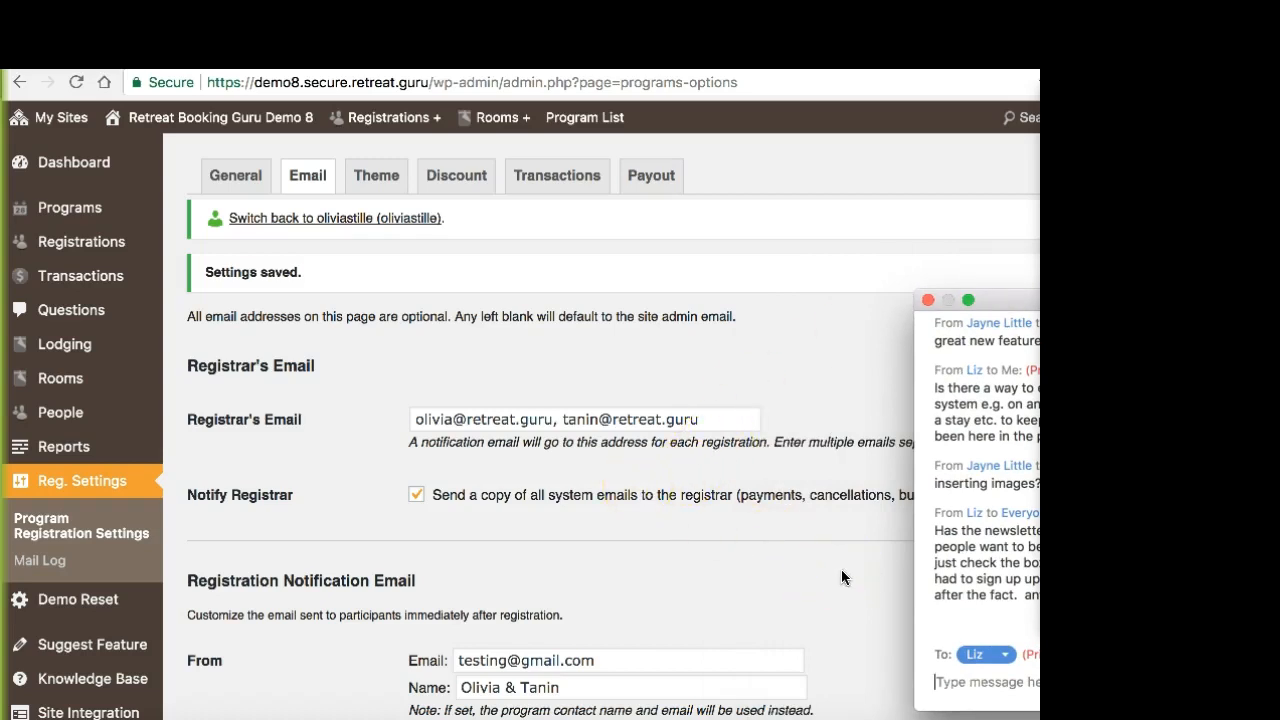
pyautogui.click(940, 572)
# Step: Open the Email Test Program for editing and display its email options
pyautogui.click(90, 210)
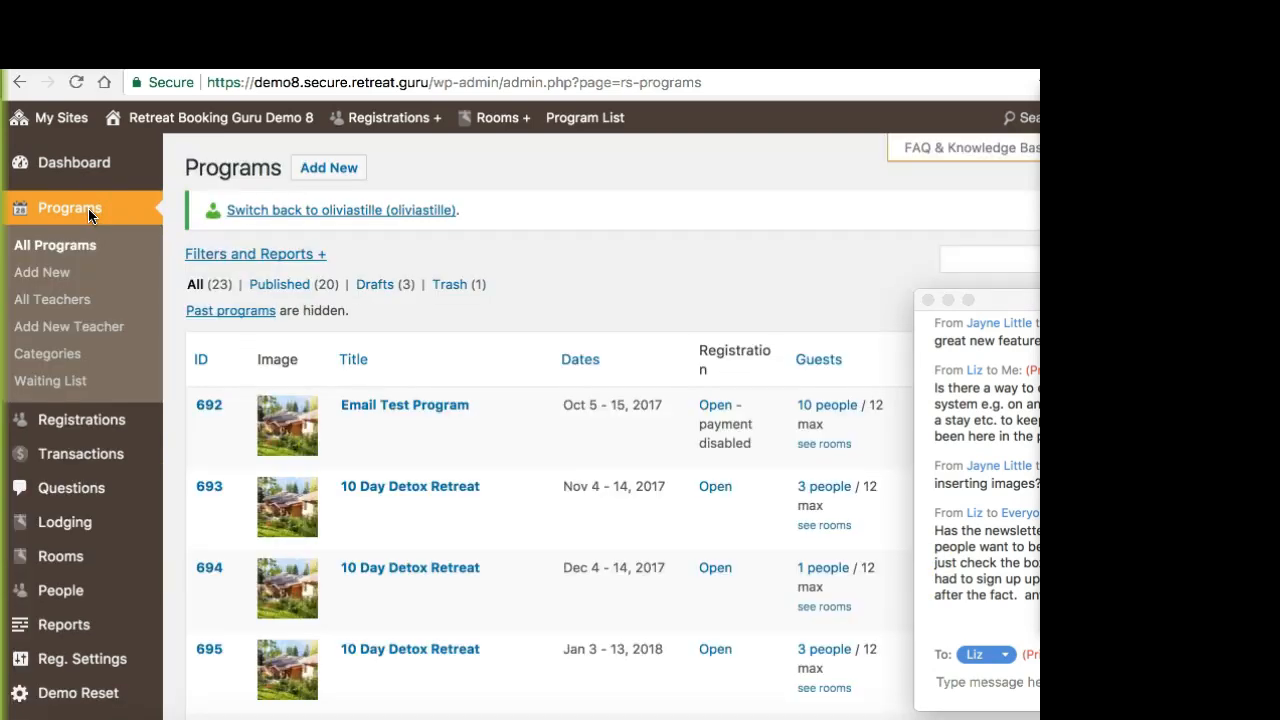
pyautogui.click(405, 405)
pyautogui.scroll(-1, 763, 459)
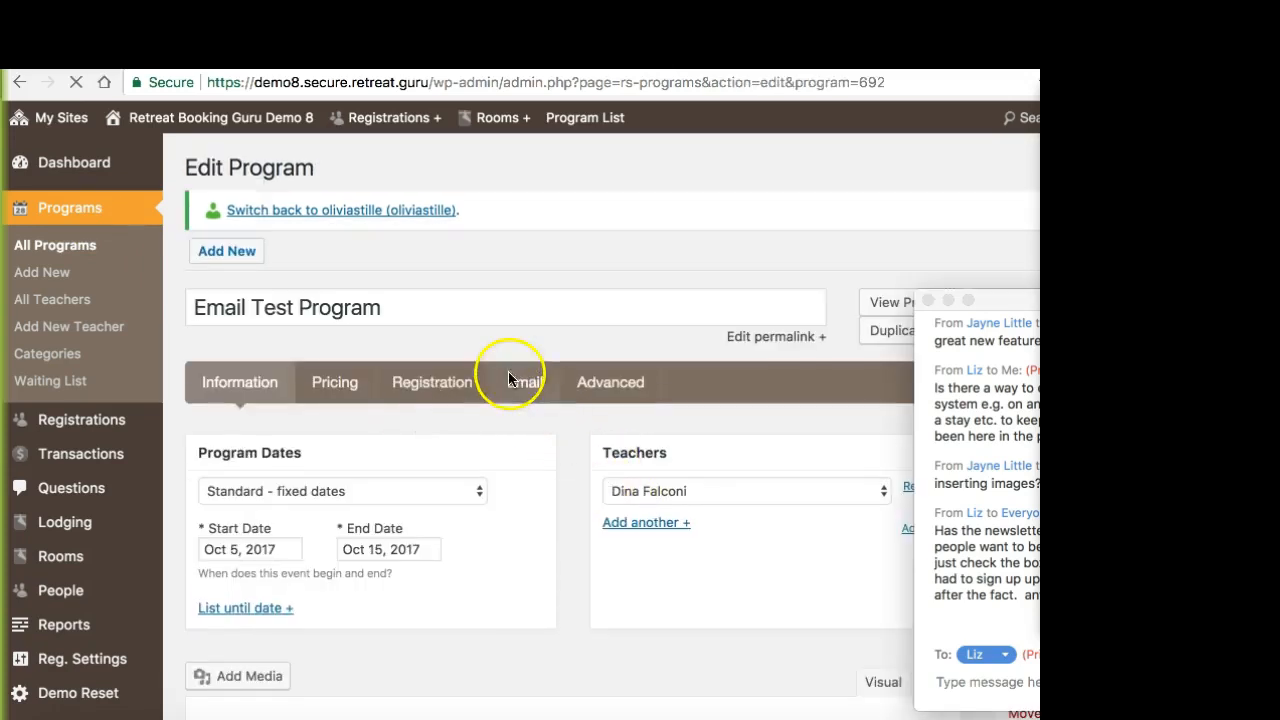
pyautogui.click(523, 384)
pyautogui.scroll(-6, 605, 483)
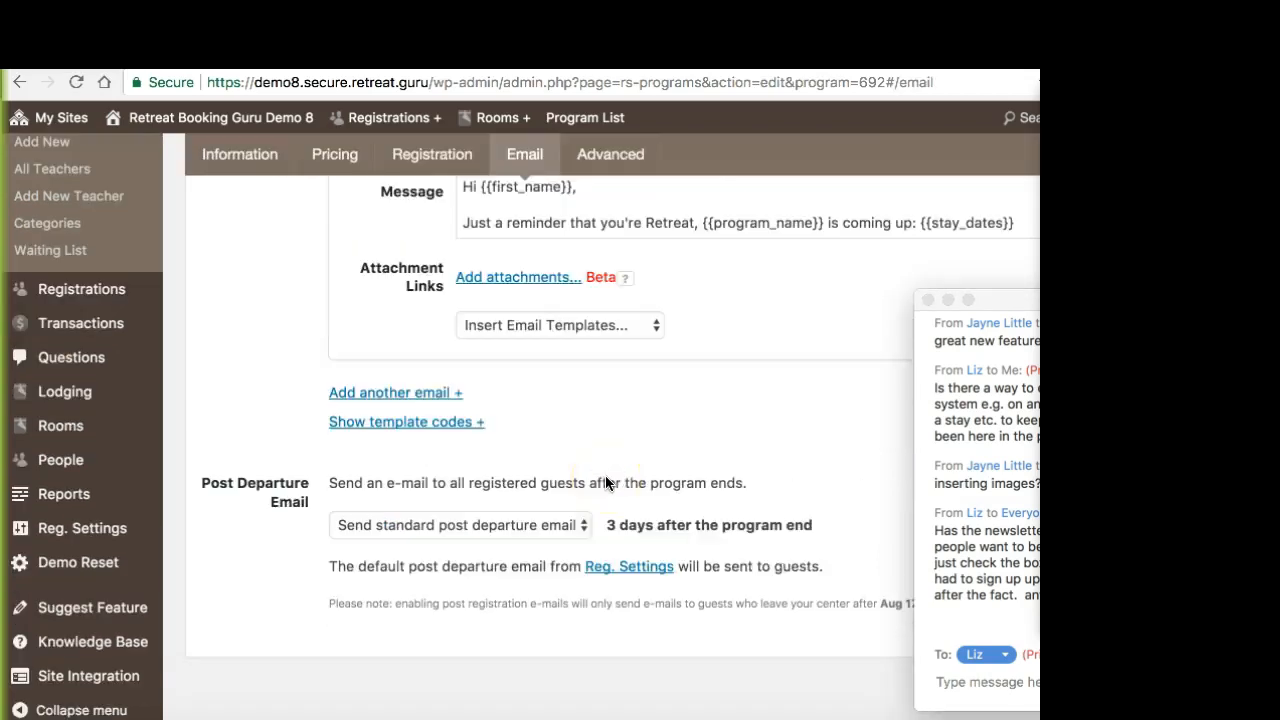
pyautogui.scroll(5, 605, 483)
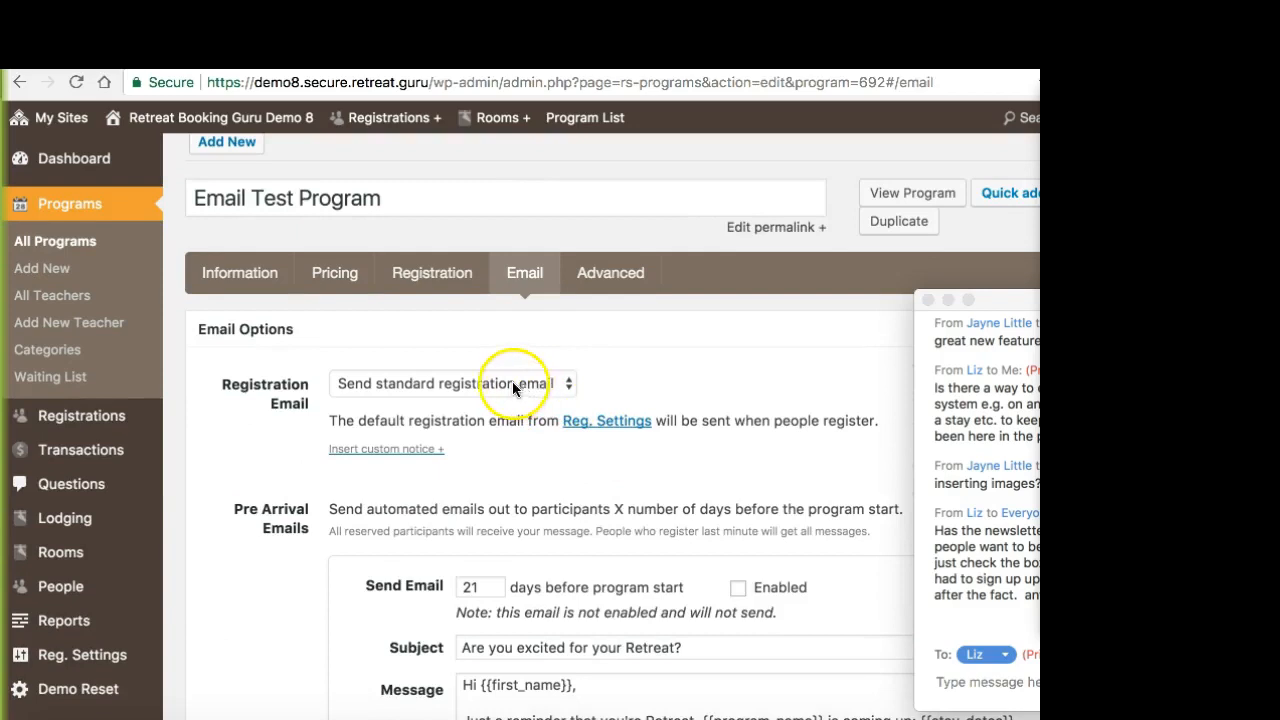
# Step: Check the available Registration Email choices without changing the selection, and move the chat window out of the way
pyautogui.click(381, 382)
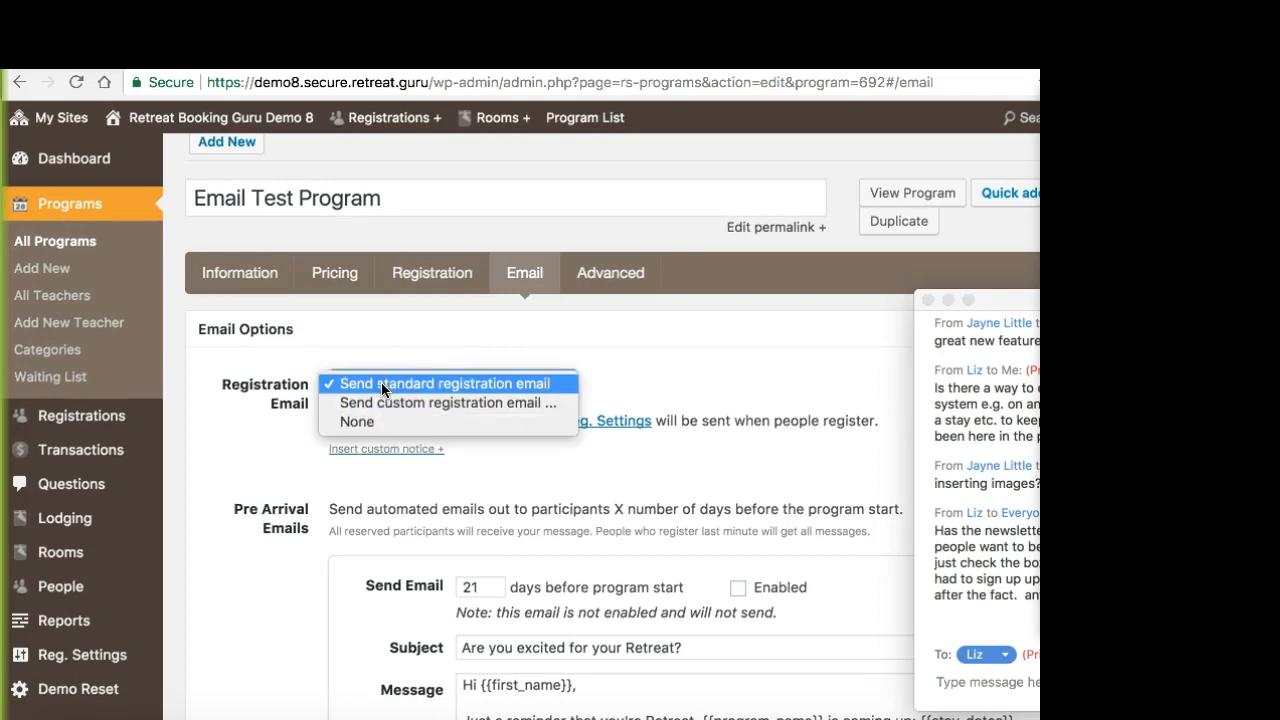
pyautogui.click(381, 382)
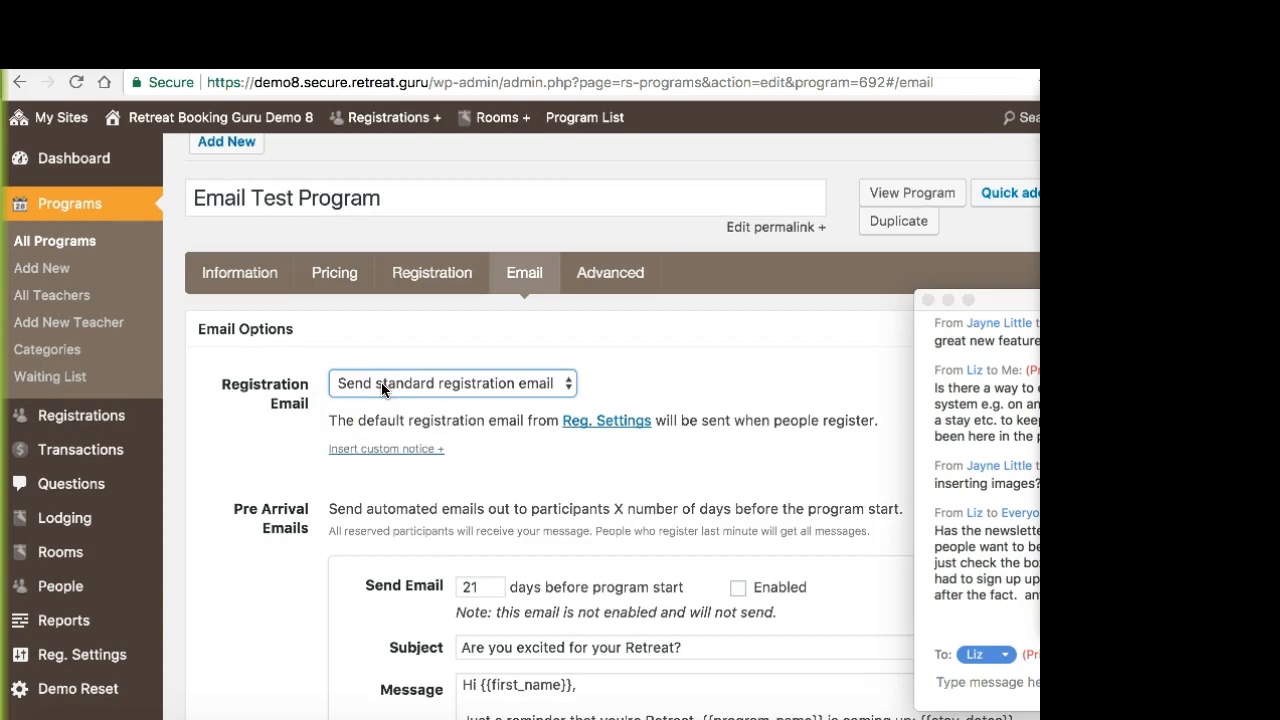
pyautogui.click(982, 304)
pyautogui.moveTo(982, 304); pyautogui.dragTo(1116, 302)
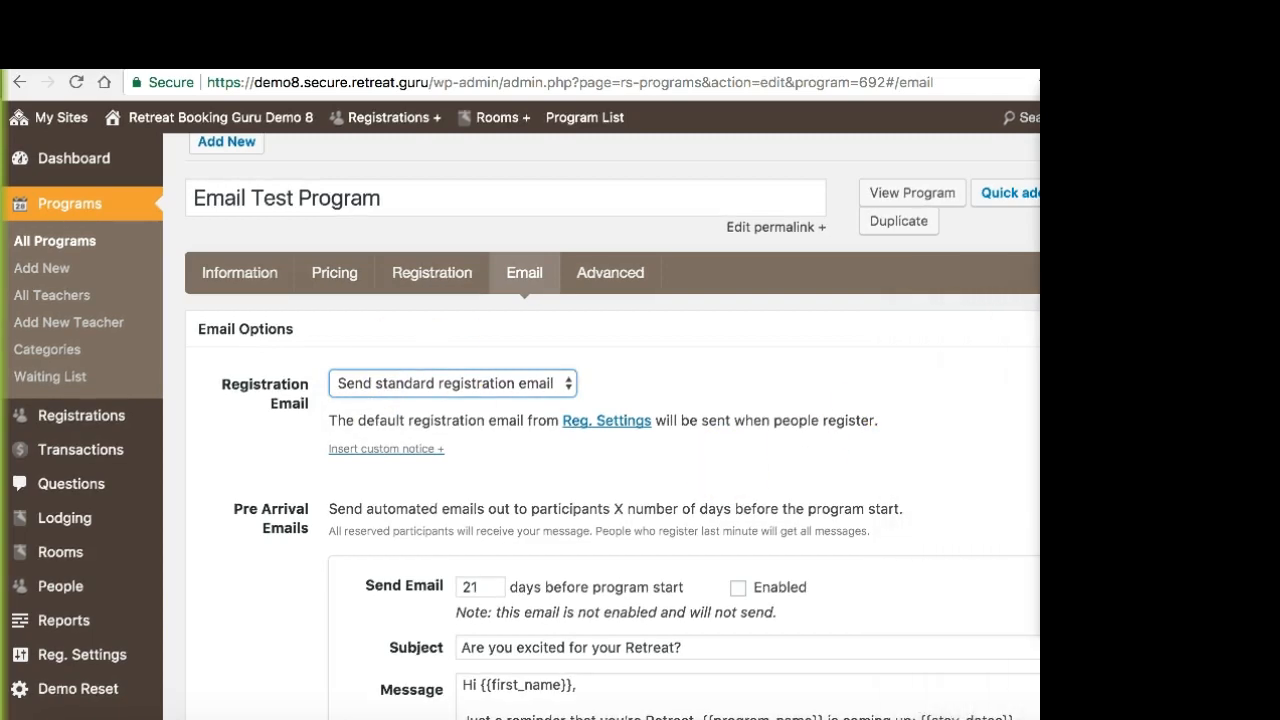
# Step: Set the program's Registration Email to "Send custom registration email ...", with the Email Options section expanded
pyautogui.click(618, 340)
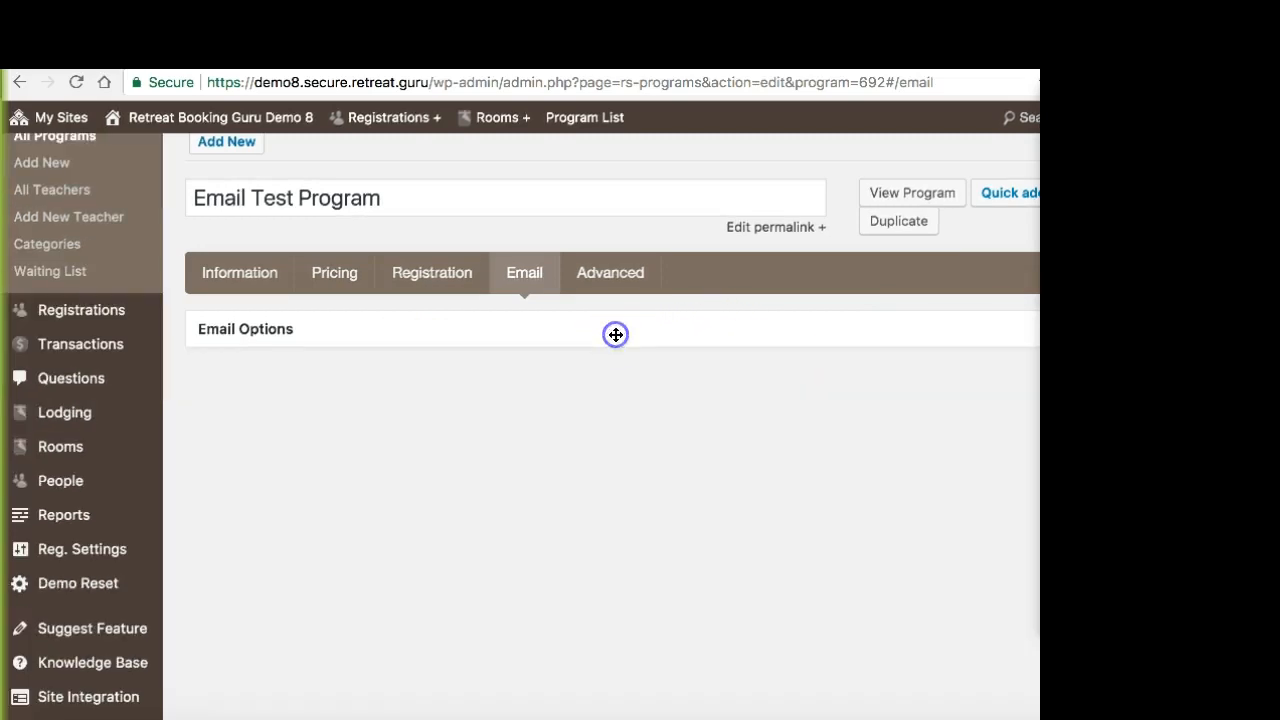
pyautogui.click(276, 328)
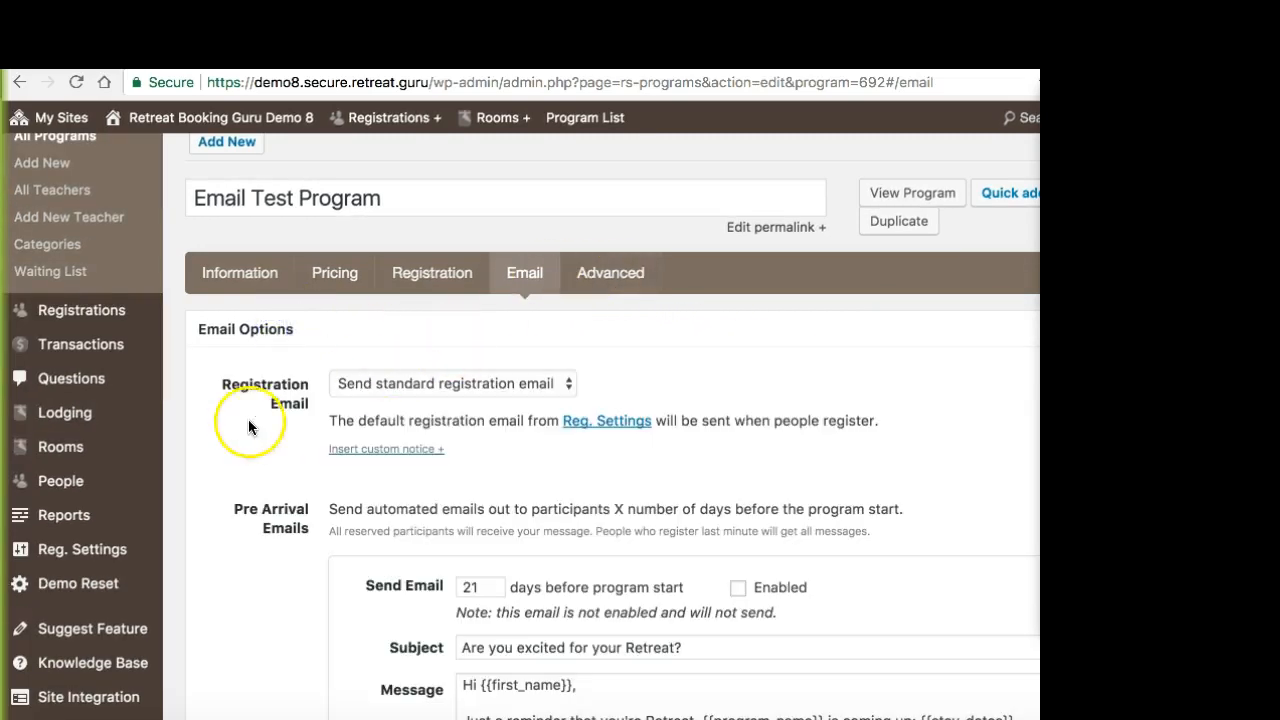
pyautogui.click(537, 381)
pyautogui.click(528, 403)
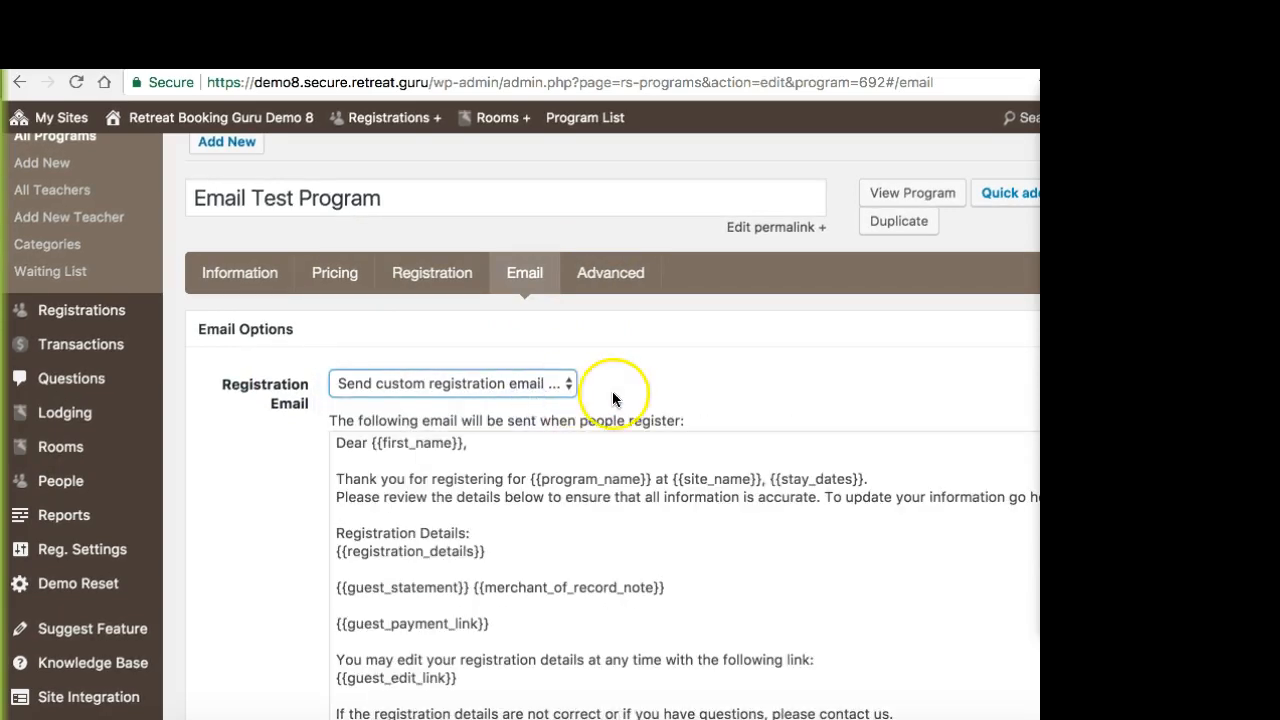
# Step: Examine the custom registration email's message and the attachment and email template options below it
pyautogui.scroll(2, 623, 399)
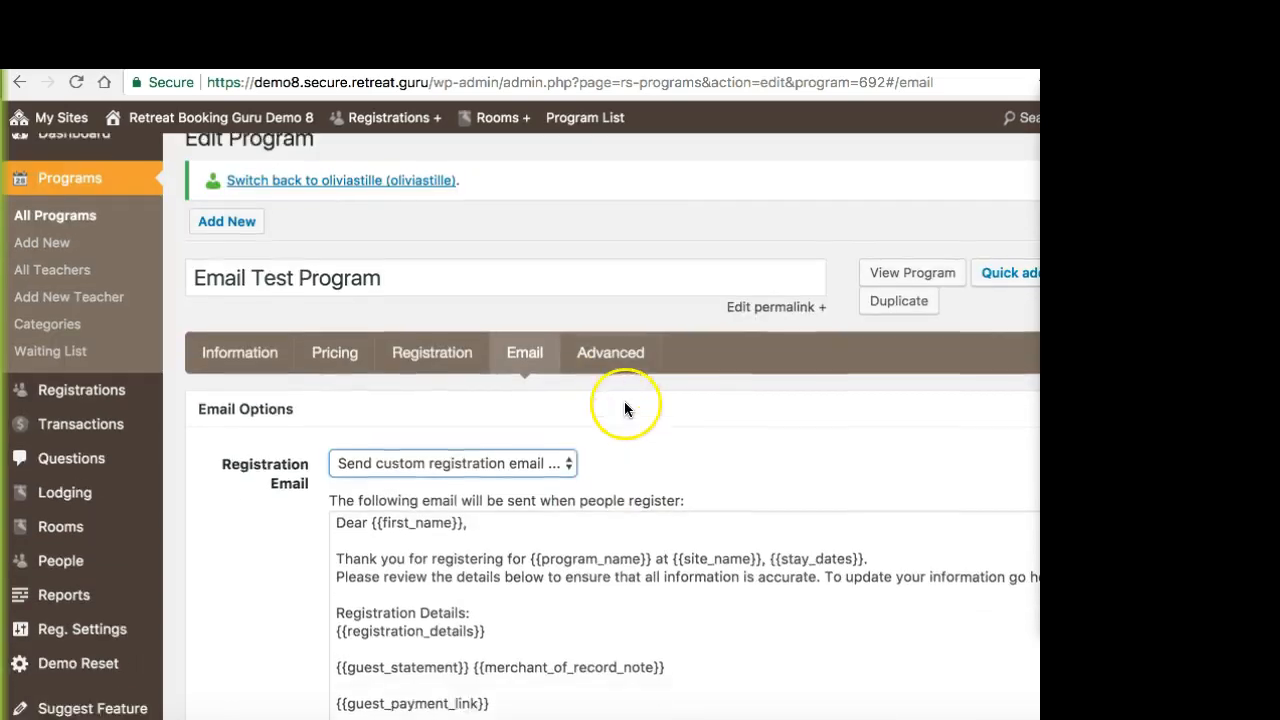
pyautogui.scroll(-4, 624, 401)
pyautogui.scroll(-6, 626, 406)
pyautogui.scroll(3, 571, 408)
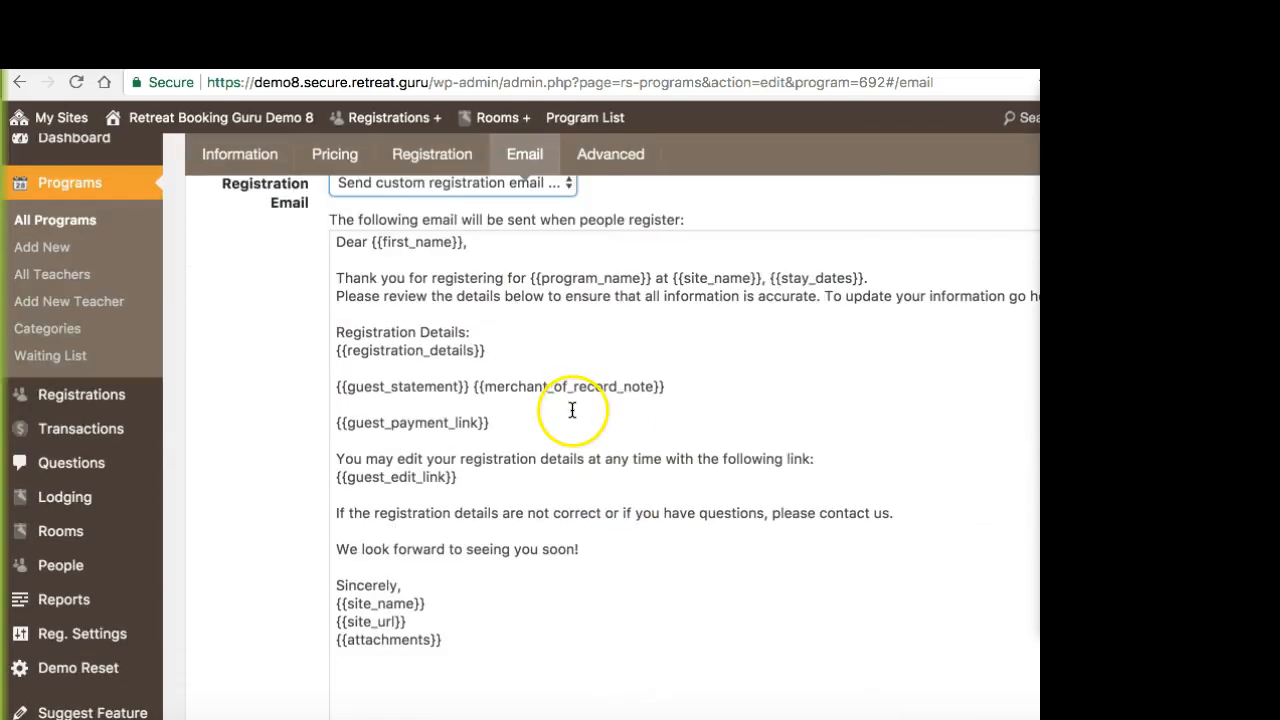
pyautogui.click(542, 428)
pyautogui.scroll(-2, 531, 411)
pyautogui.scroll(5, 528, 391)
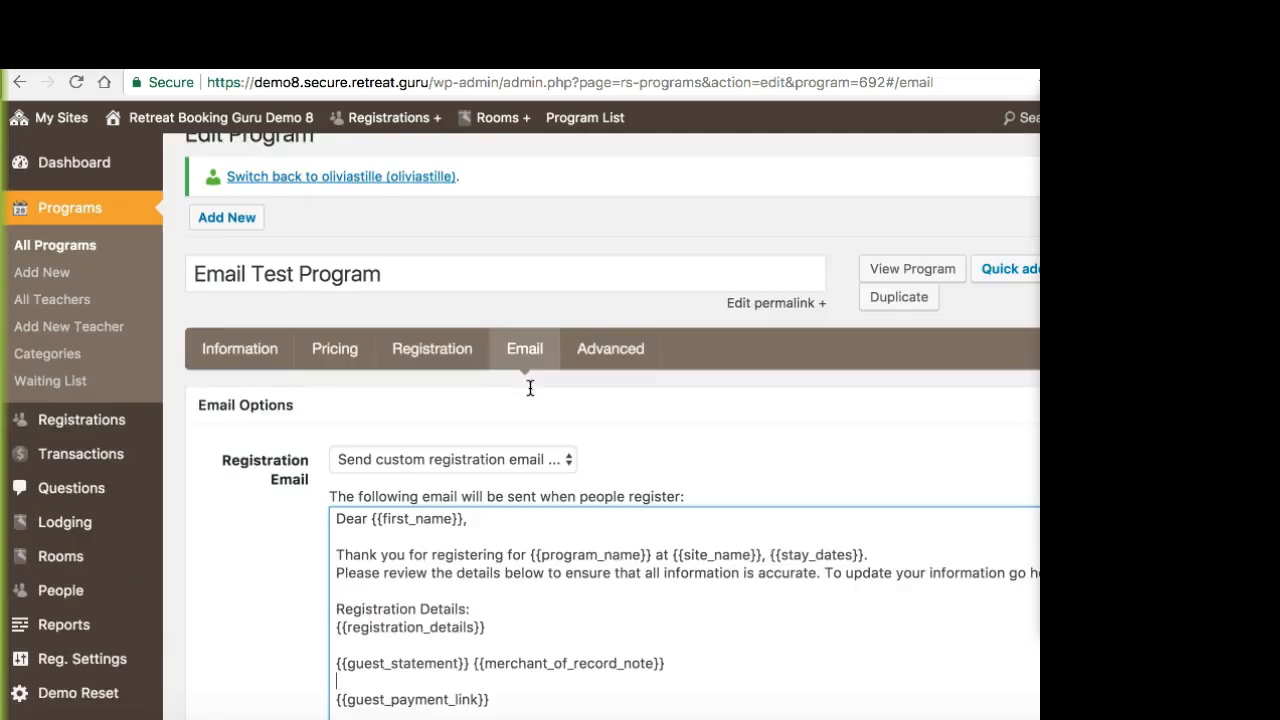
pyautogui.scroll(-5, 606, 585)
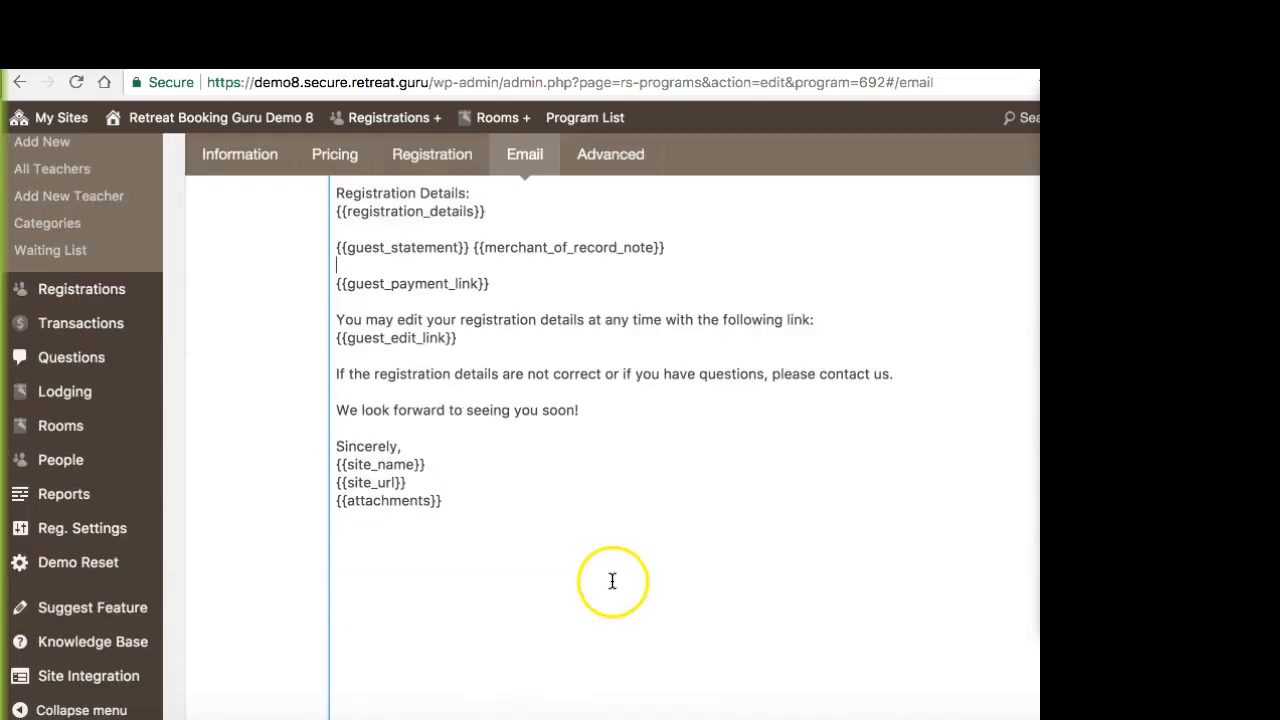
pyautogui.scroll(-12, 596, 505)
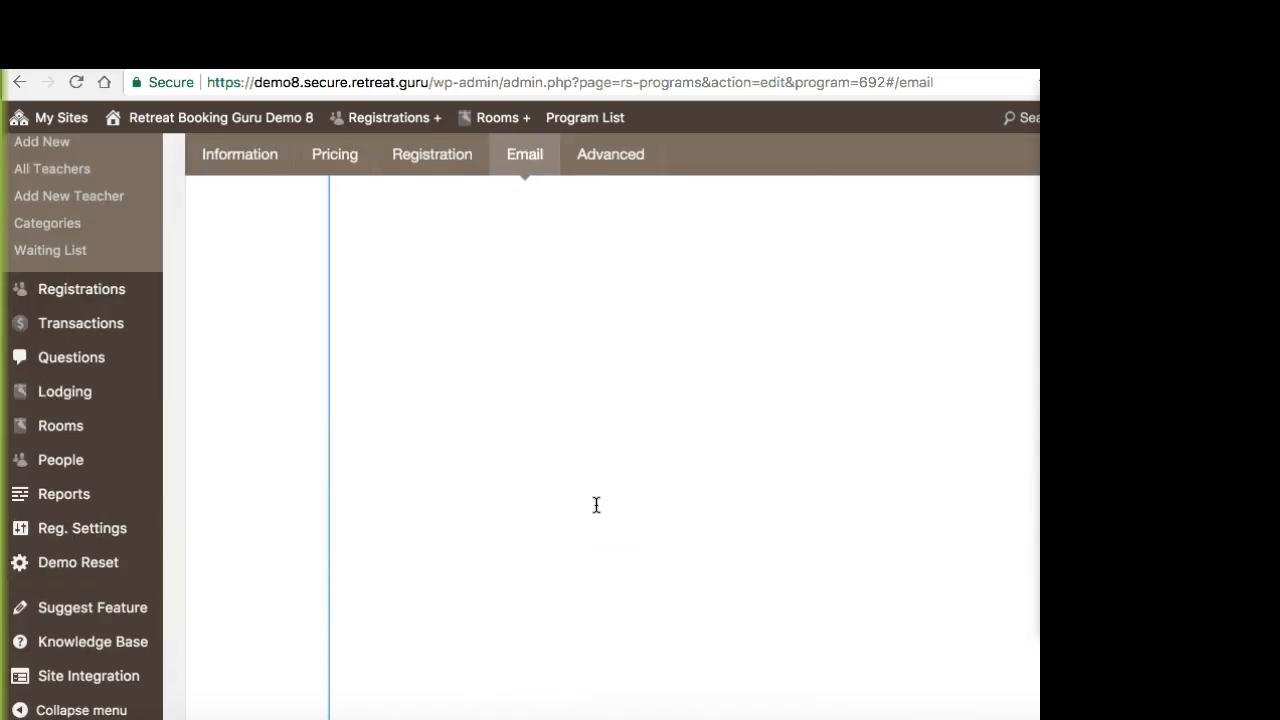
pyautogui.scroll(2, 596, 505)
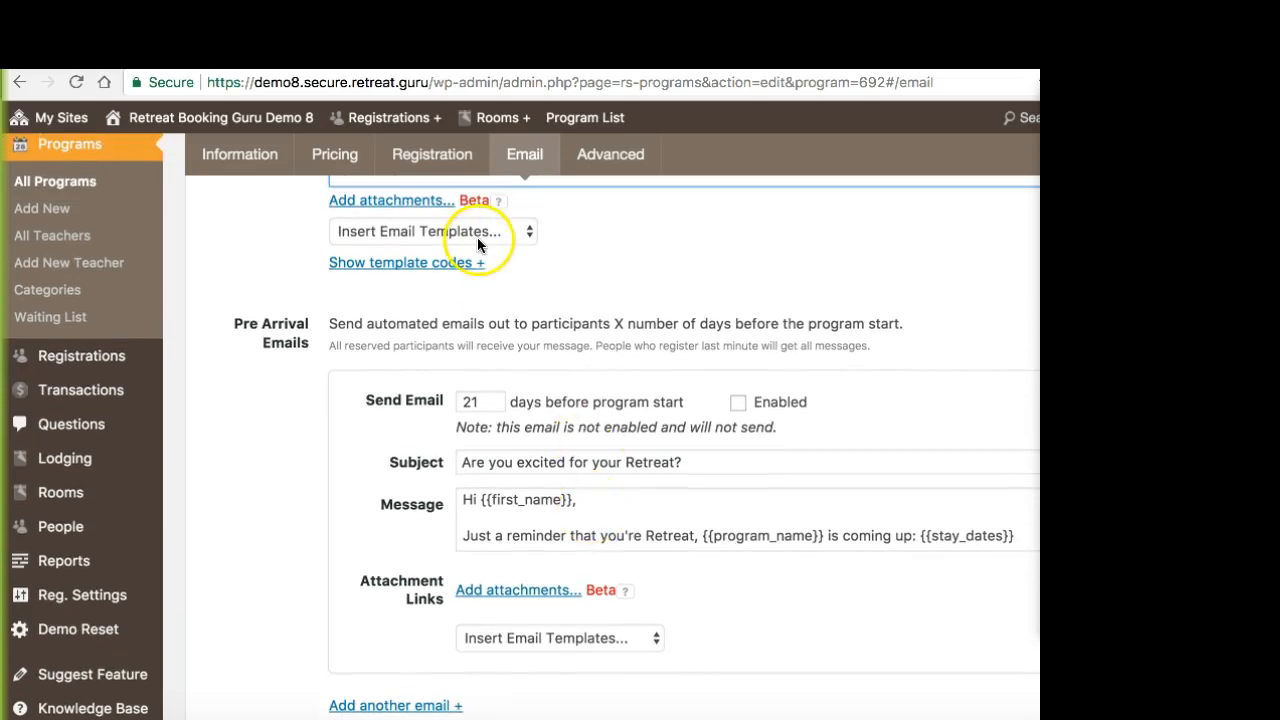
# Step: Check which email templates can be inserted into the custom registration email, without inserting one
pyautogui.click(476, 231)
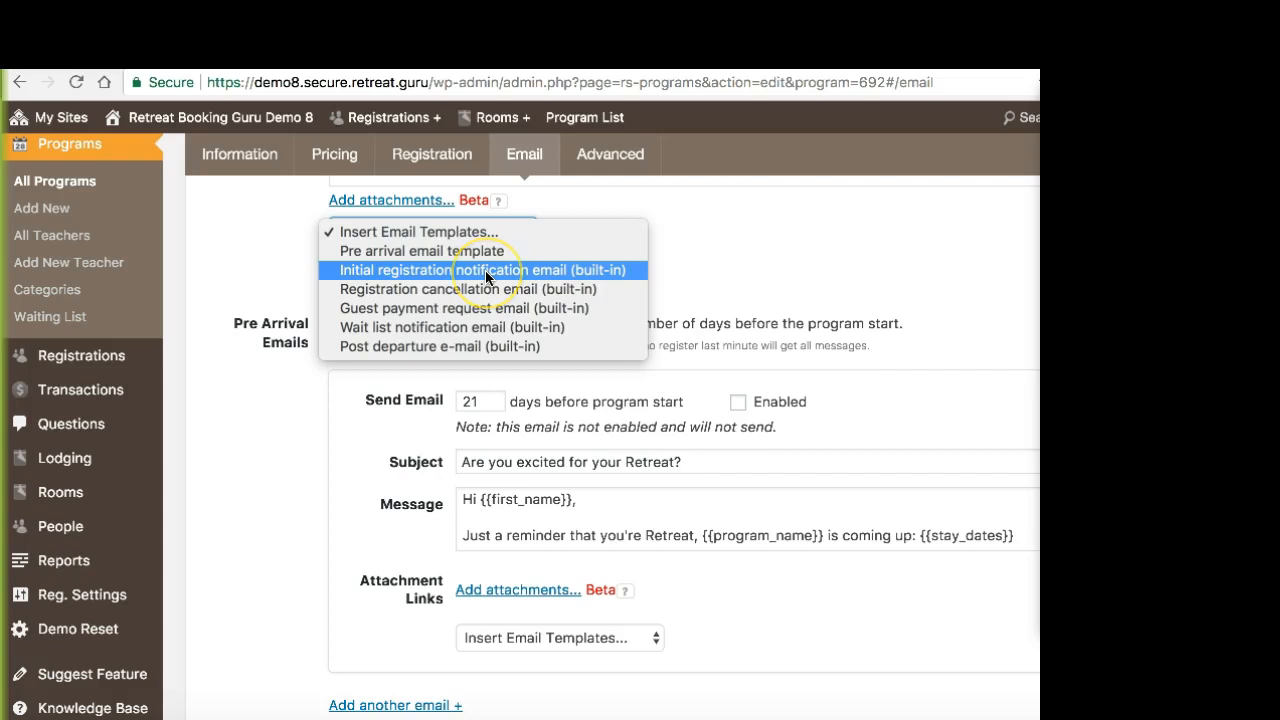
pyautogui.click(768, 246)
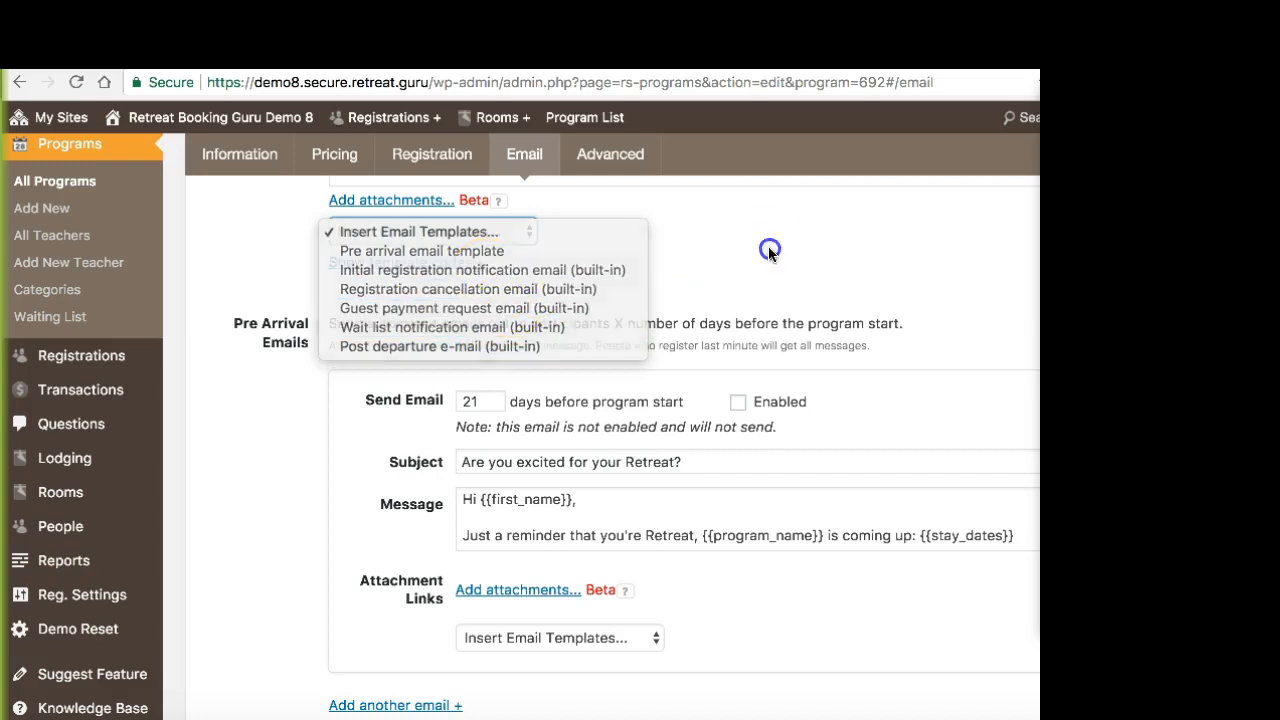
pyautogui.scroll(1, 357, 330)
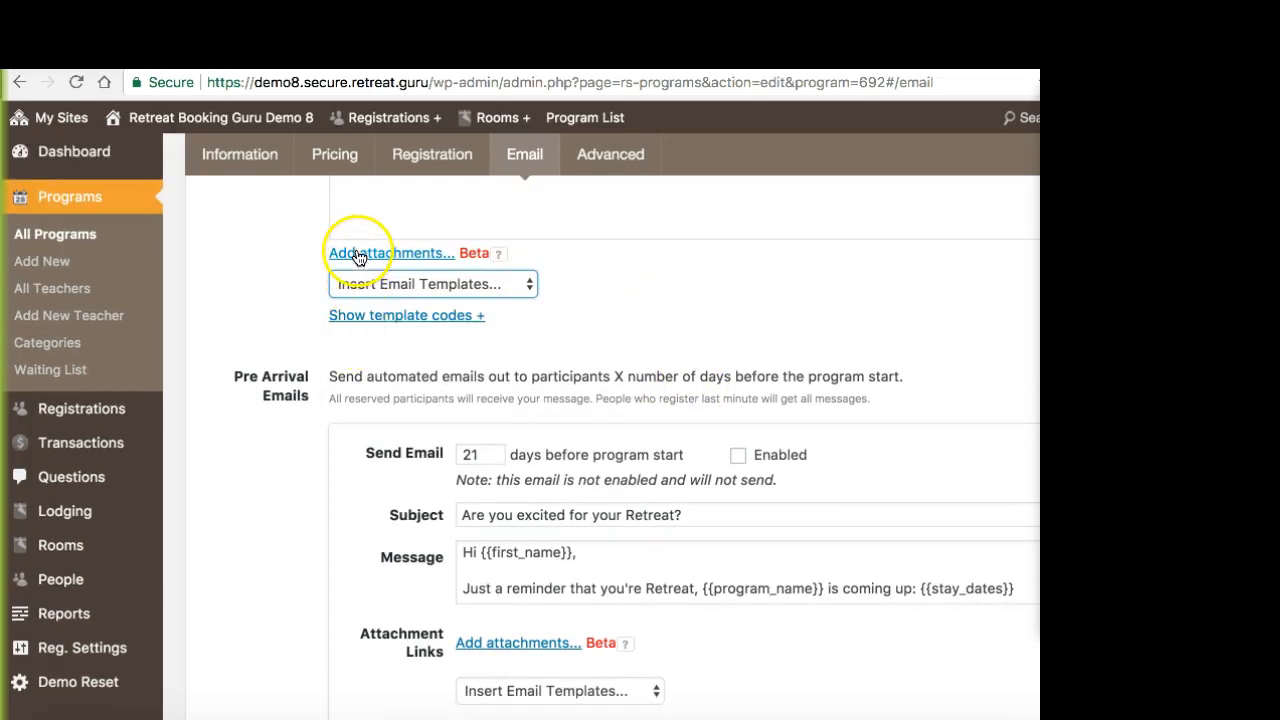
pyautogui.scroll(2, 670, 392)
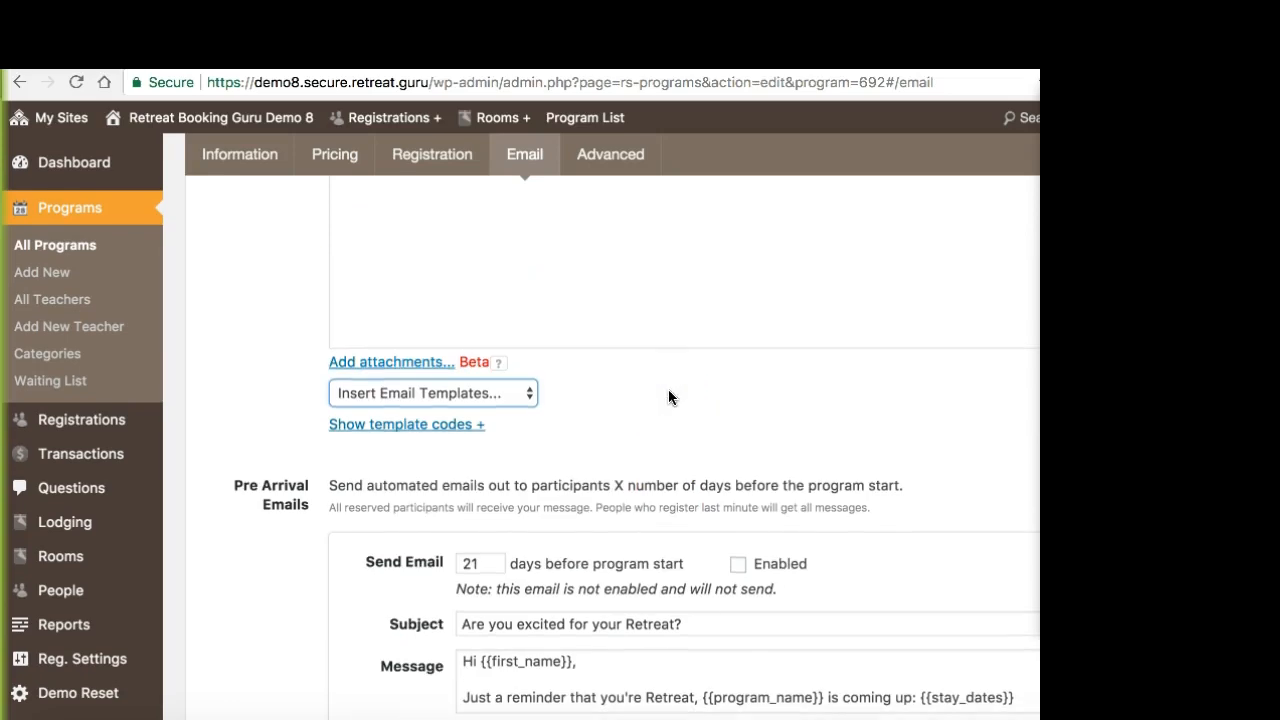
# Step: Display the template codes available for the registration email, review them, and hide them again
pyautogui.click(428, 426)
pyautogui.scroll(4, 486, 466)
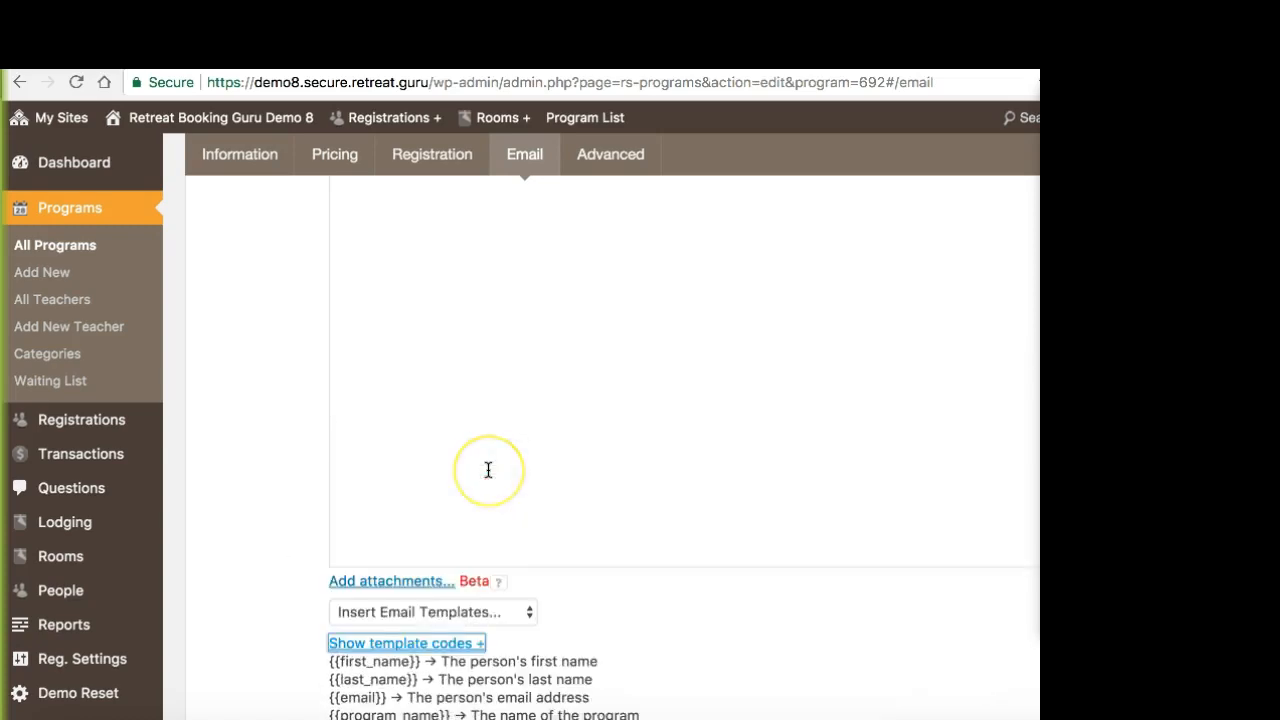
pyautogui.scroll(-3, 486, 466)
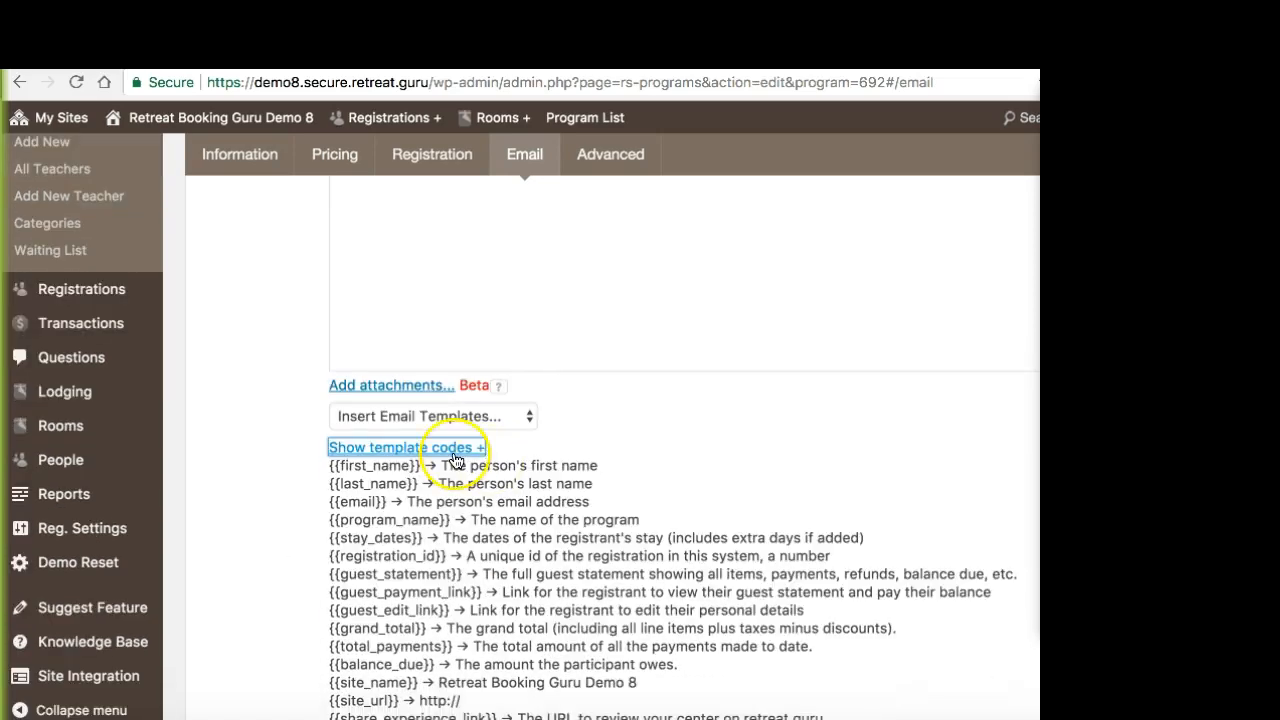
pyautogui.click(456, 449)
pyautogui.scroll(-1, 528, 460)
pyautogui.scroll(2, 525, 464)
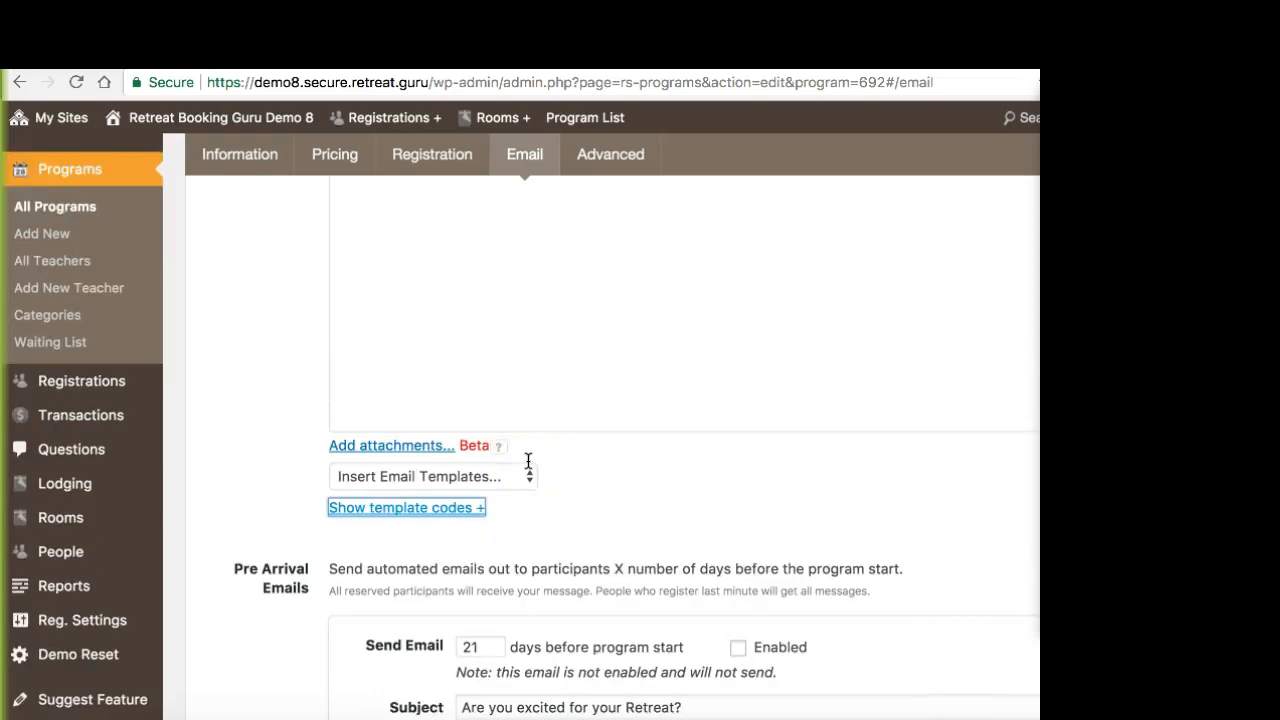
# Step: Enable the pre-arrival email with the subject "Are you excited for your Retreat?", keeping it at 21 days before program start
pyautogui.scroll(-4, 450, 455)
pyautogui.scroll(-1, 355, 443)
pyautogui.scroll(-5, 364, 443)
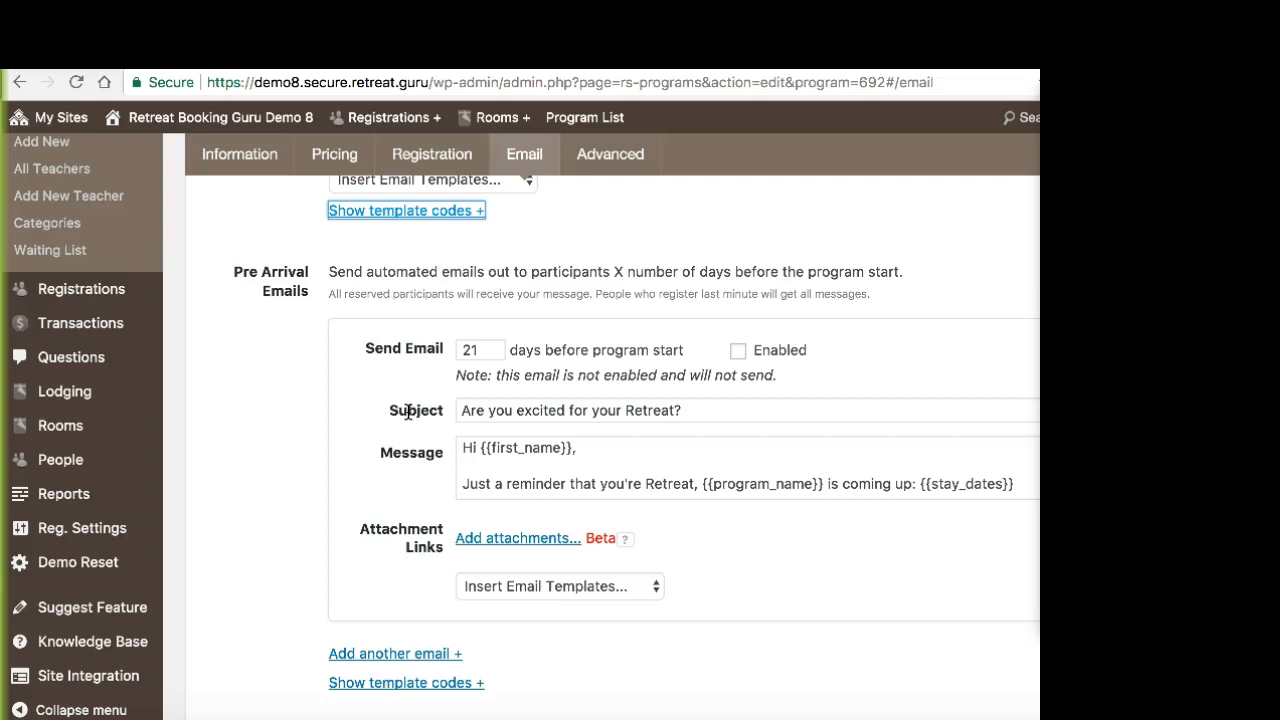
pyautogui.moveTo(505, 350); pyautogui.dragTo(451, 352)
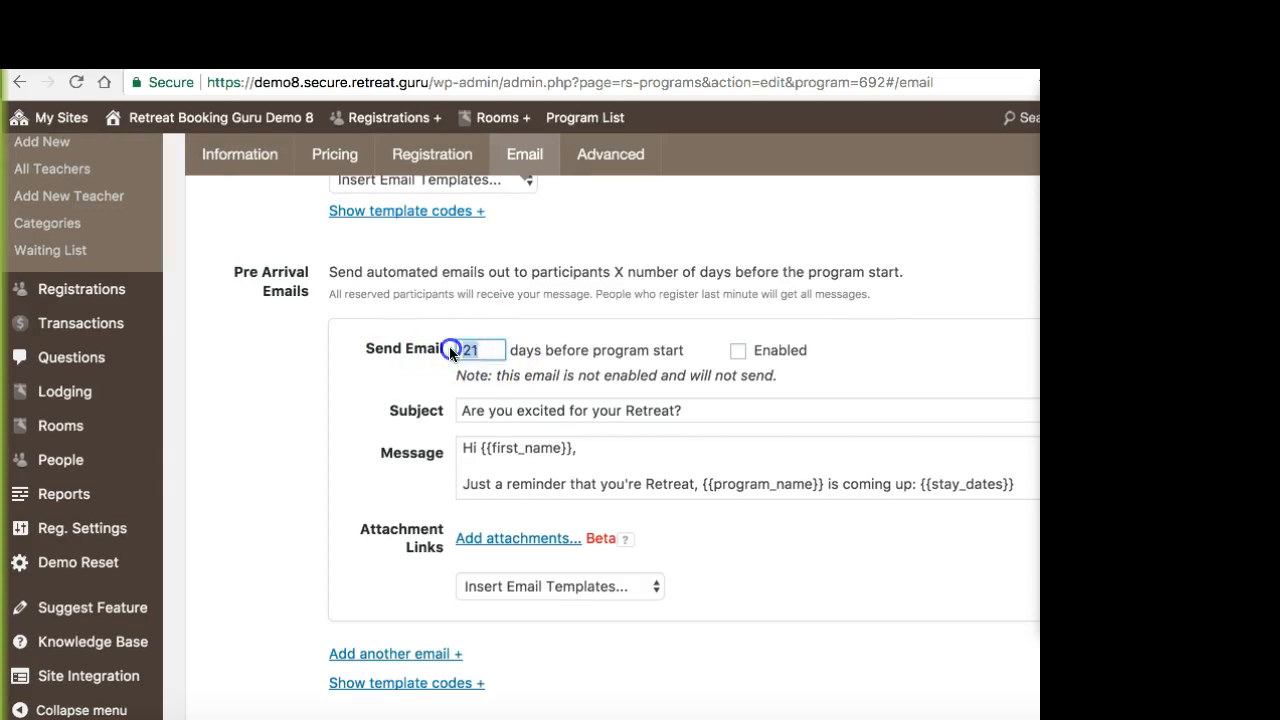
pyautogui.click(489, 350)
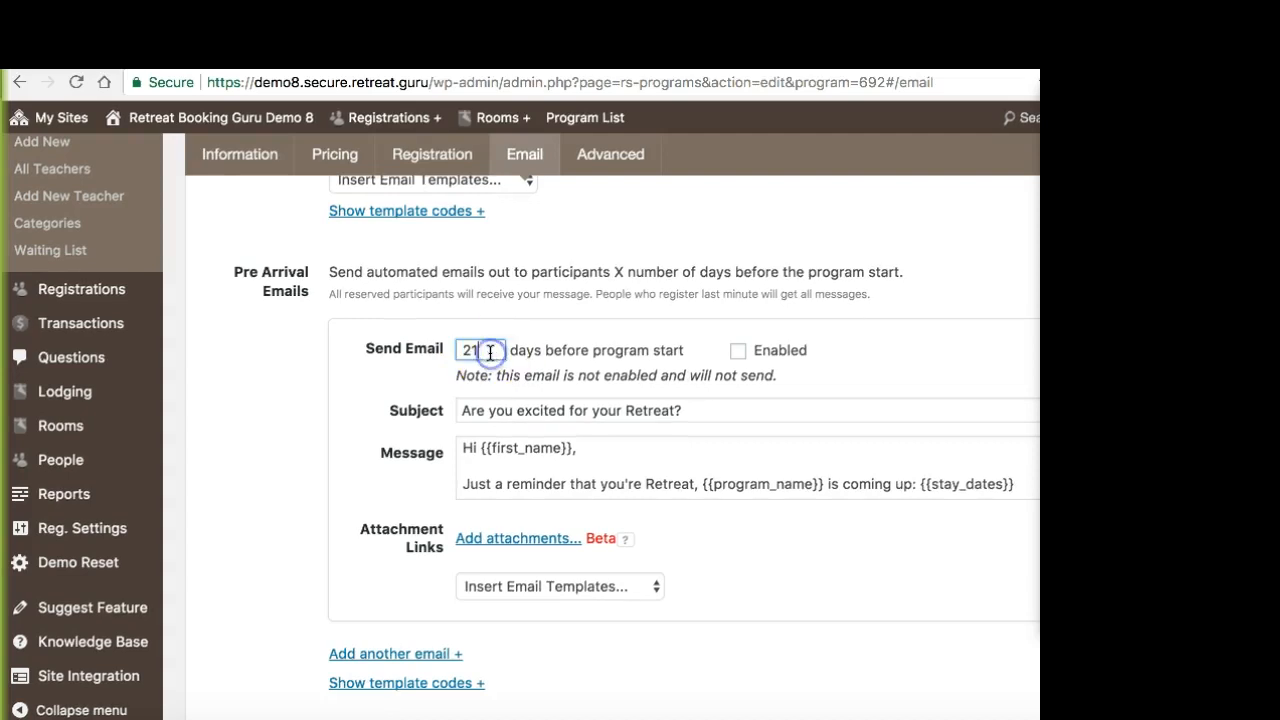
pyautogui.click(733, 357)
pyautogui.scroll(1, 724, 427)
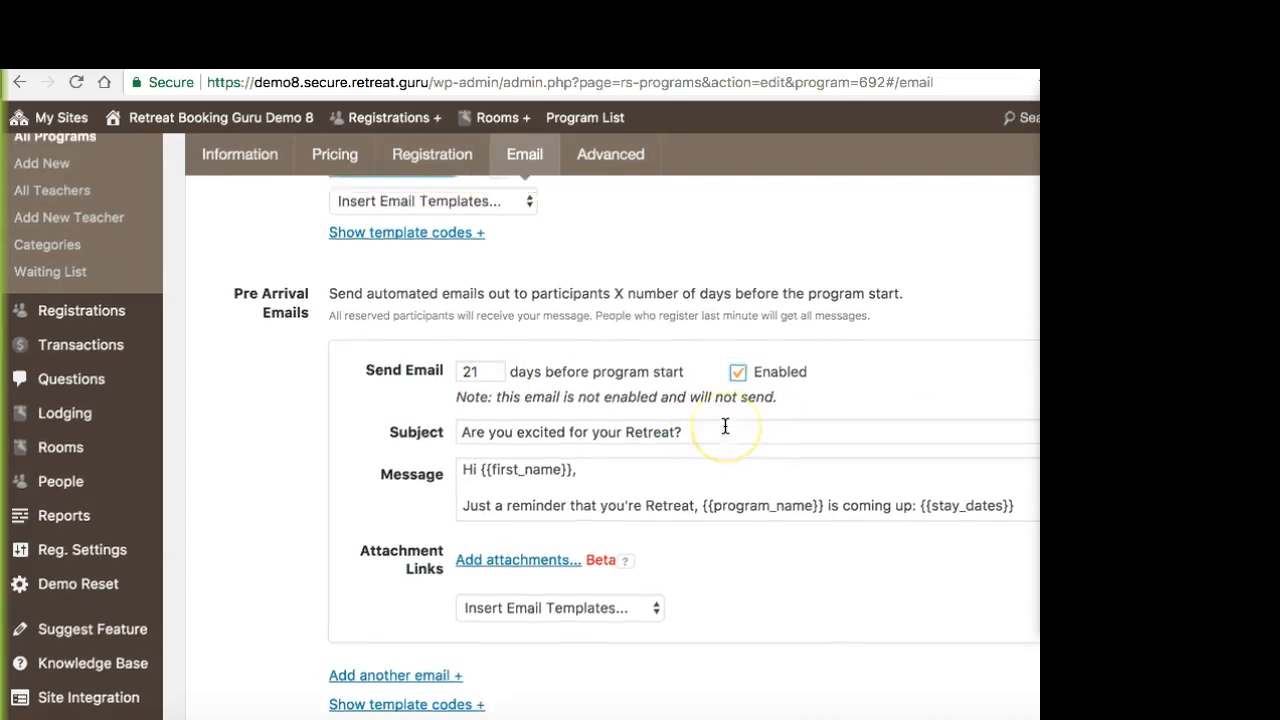
# Step: Insert the "Pre arrival email template" into the first pre-arrival email
pyautogui.scroll(-1, 725, 427)
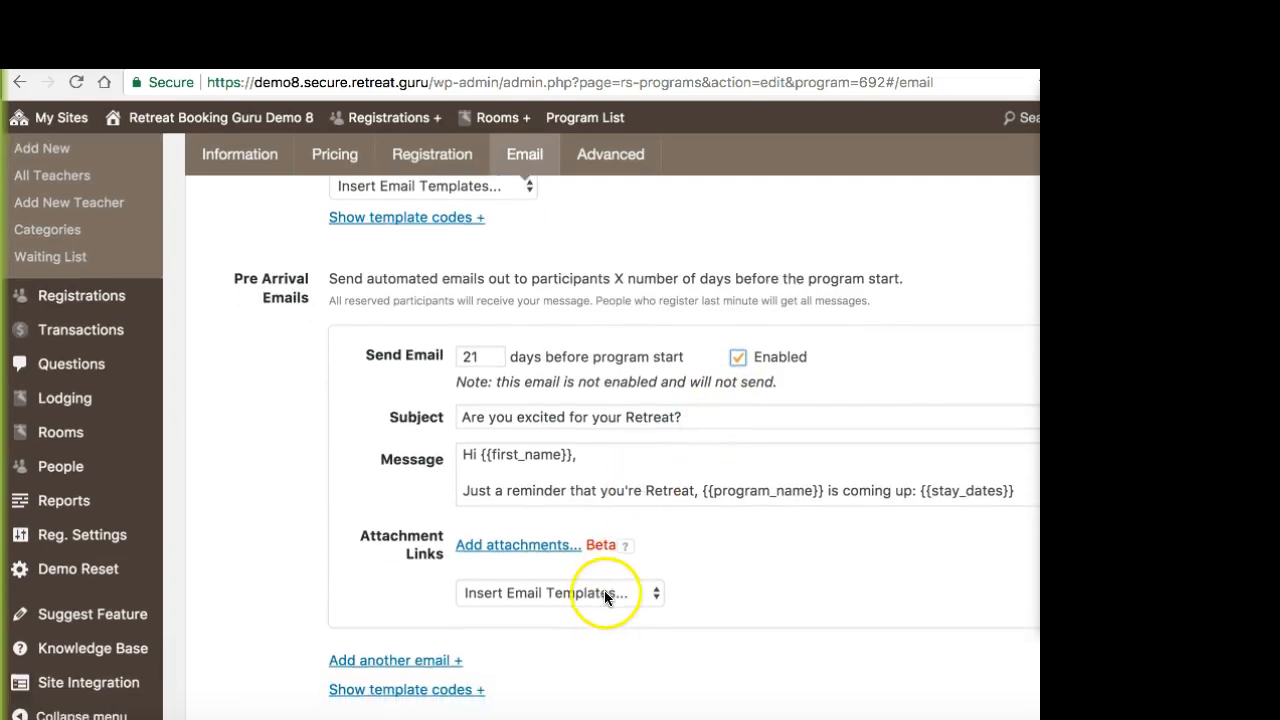
pyautogui.click(604, 591)
pyautogui.click(596, 612)
pyautogui.scroll(1, 462, 453)
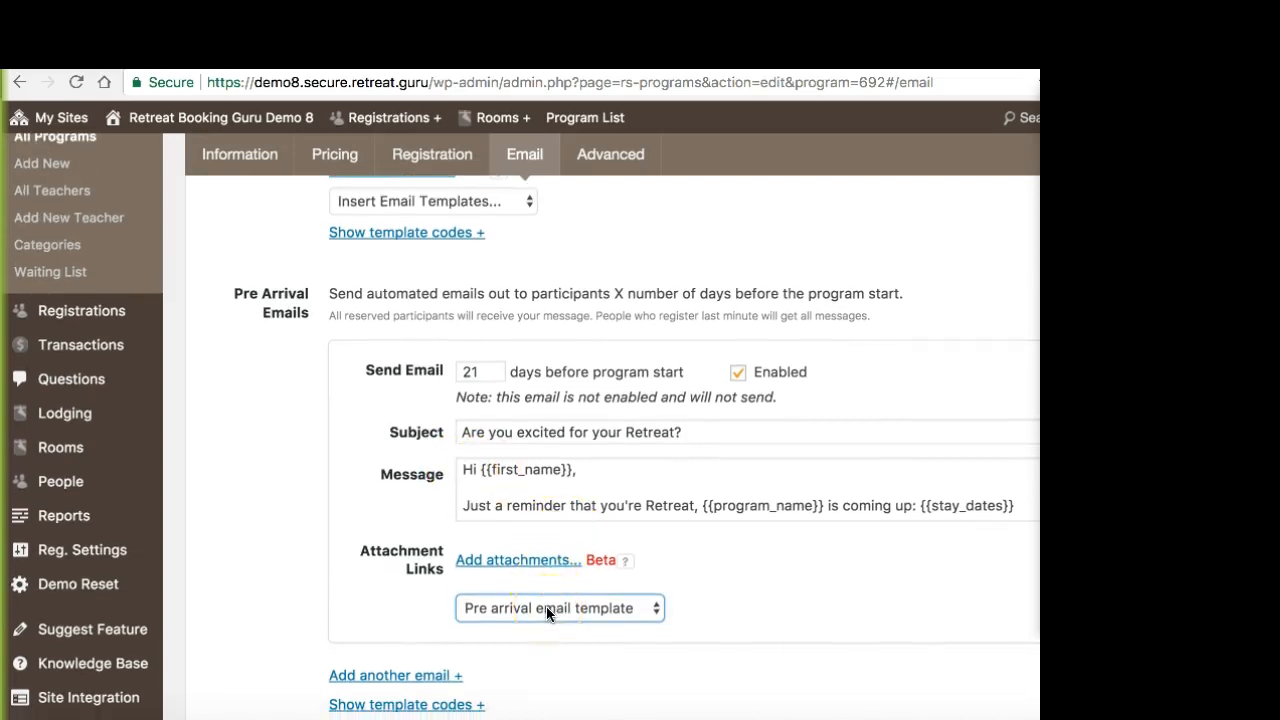
pyautogui.scroll(3, 540, 590)
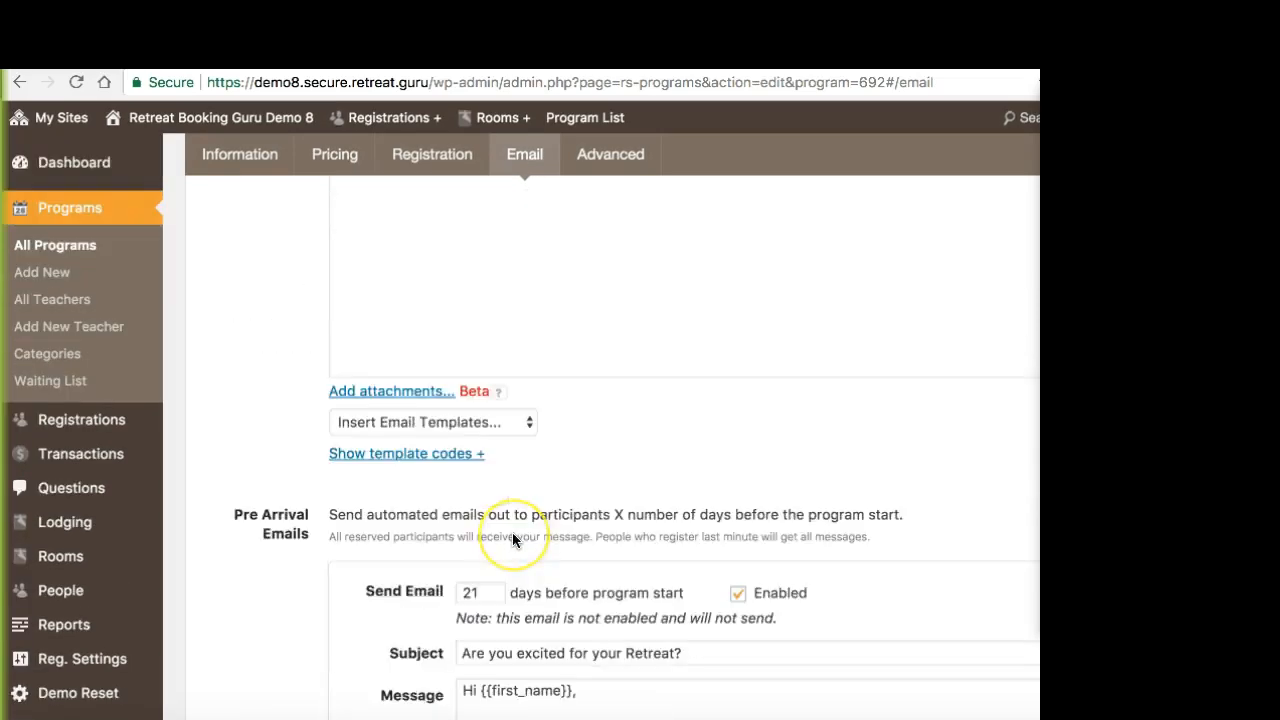
# Step: Add another pre-arrival email set to send 14 days before program start, with its subject left blank
pyautogui.scroll(-5, 513, 536)
pyautogui.scroll(-1, 432, 565)
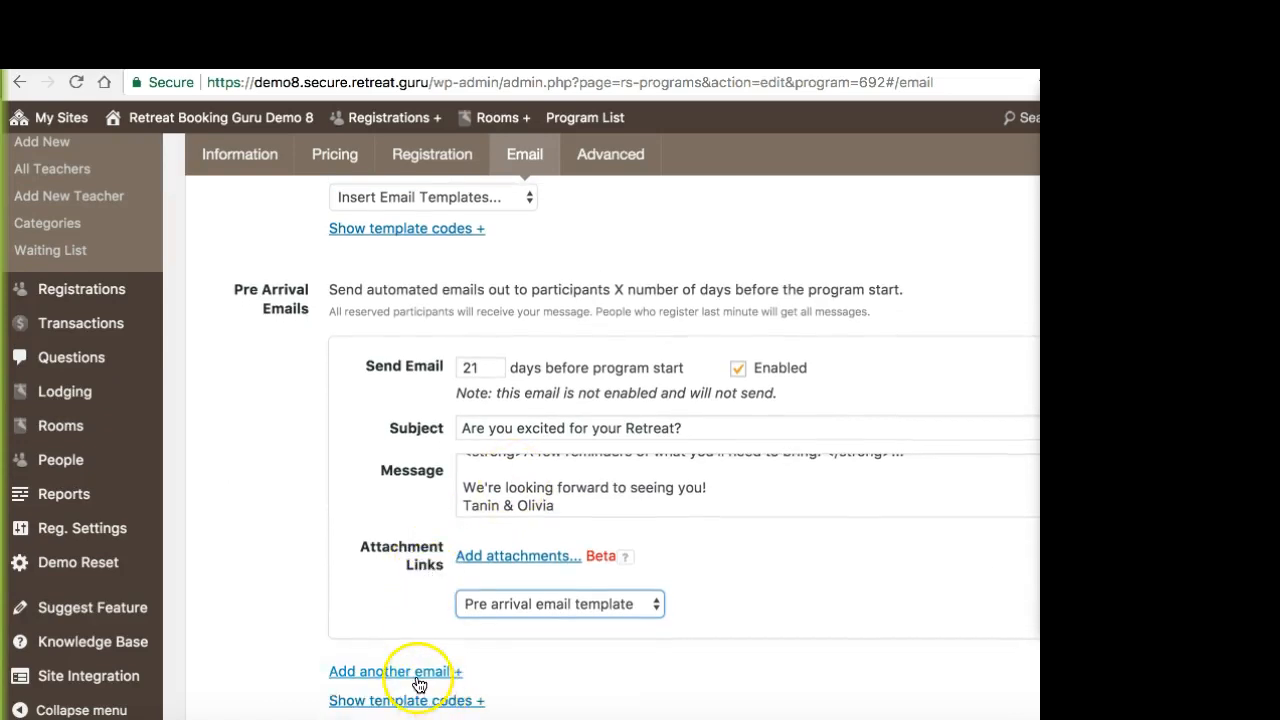
pyautogui.click(418, 684)
pyautogui.scroll(1, 428, 600)
pyautogui.scroll(-10, 428, 600)
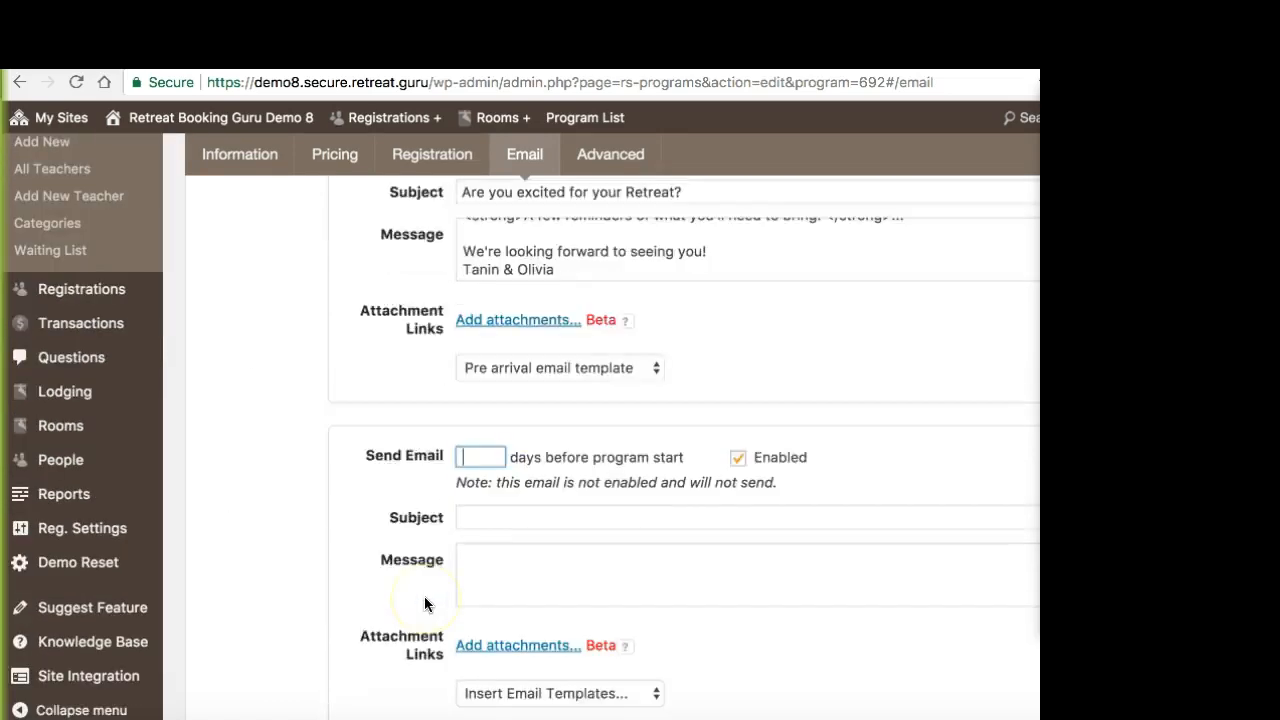
pyautogui.scroll(6, 428, 590)
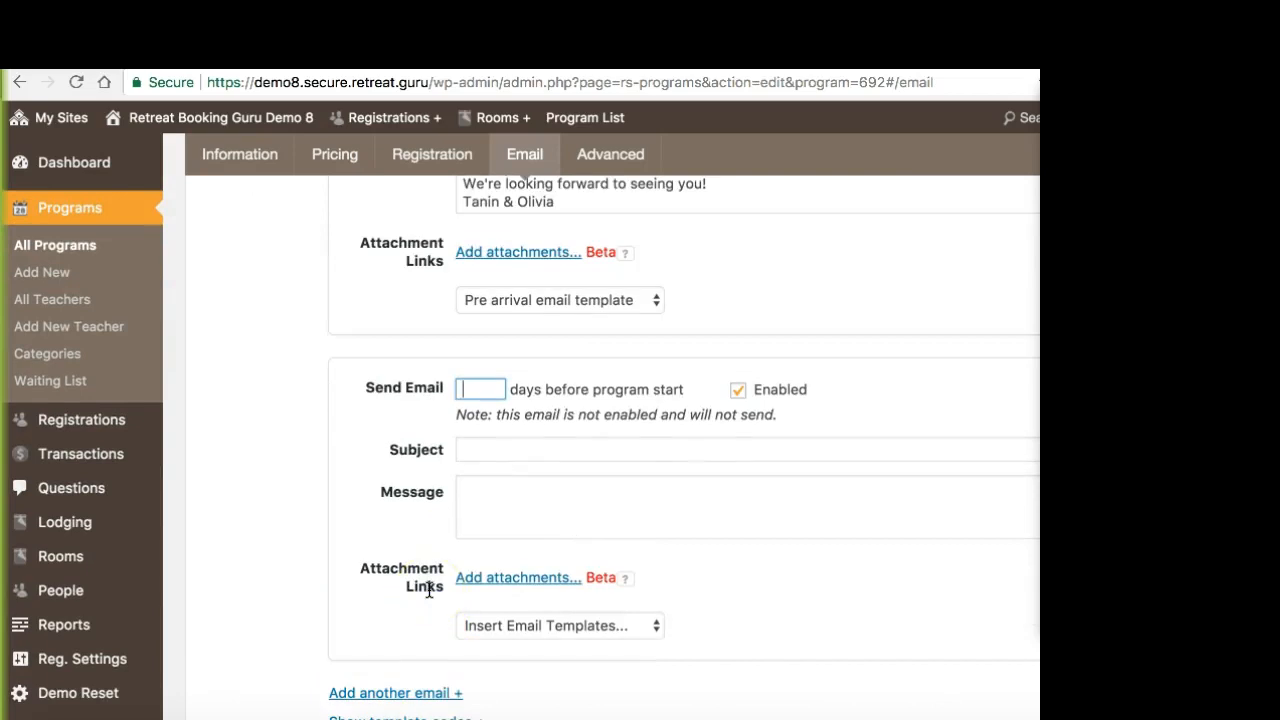
pyautogui.scroll(1, 430, 590)
pyautogui.click(482, 516)
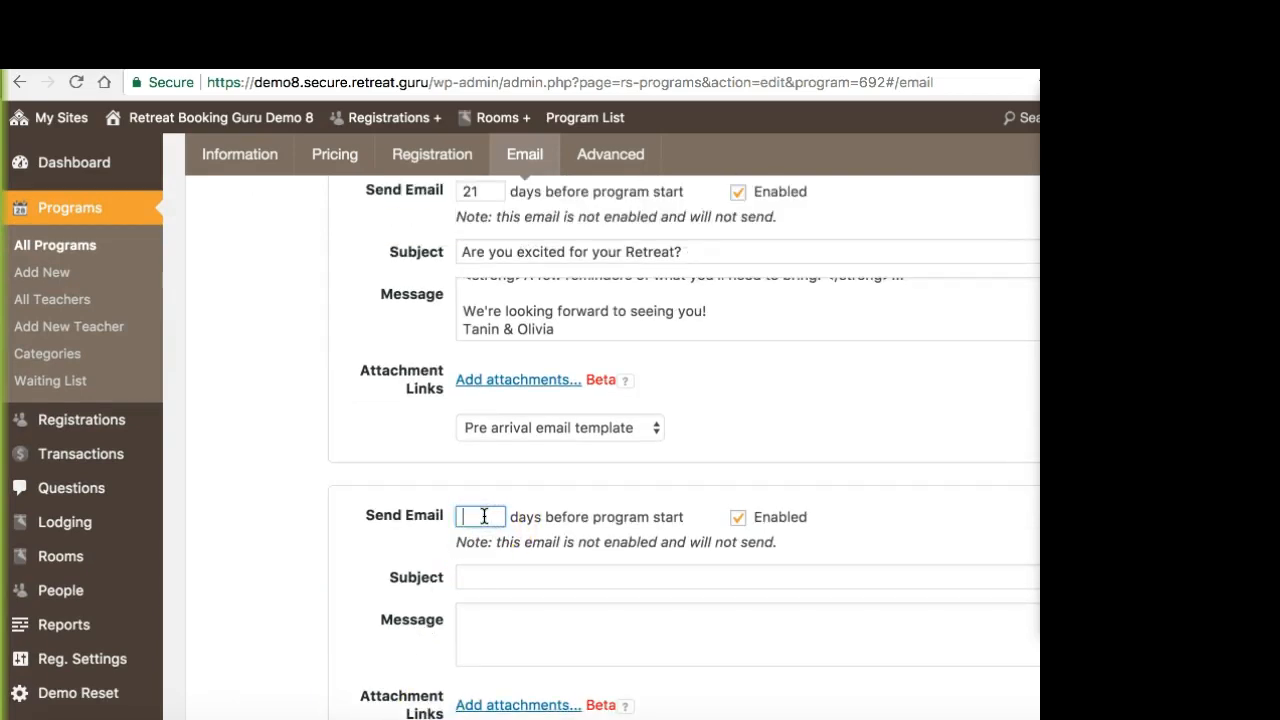
pyautogui.write('14')
pyautogui.click(582, 577)
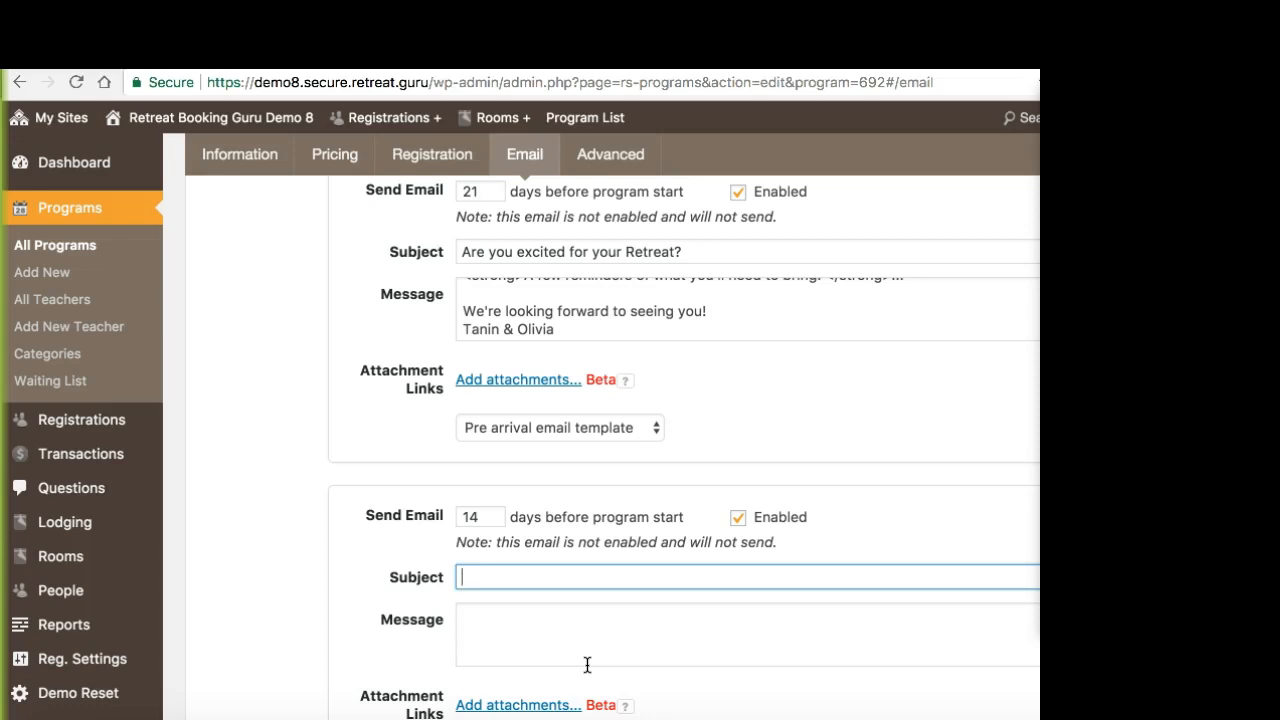
# Step: Display the template codes for the pre-arrival emails and highlight the {{guest_payment_link}} code
pyautogui.scroll(1, 563, 660)
pyautogui.scroll(-5, 563, 663)
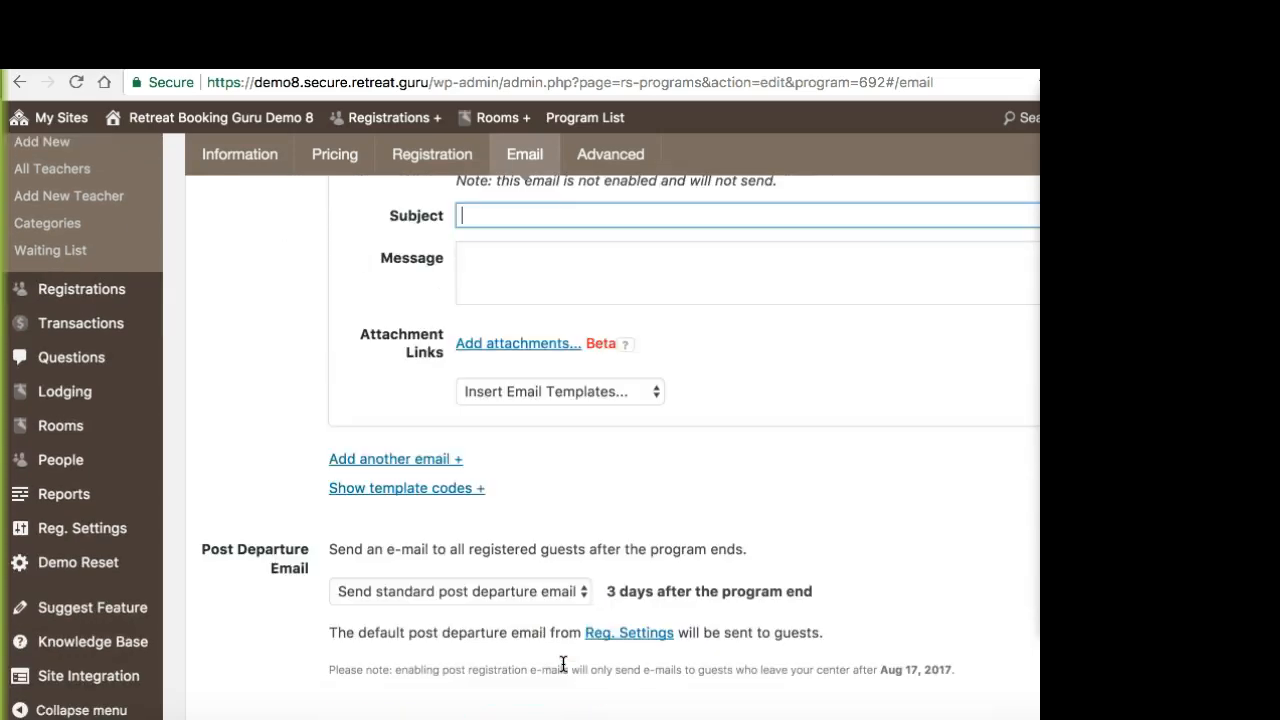
pyautogui.scroll(1, 563, 663)
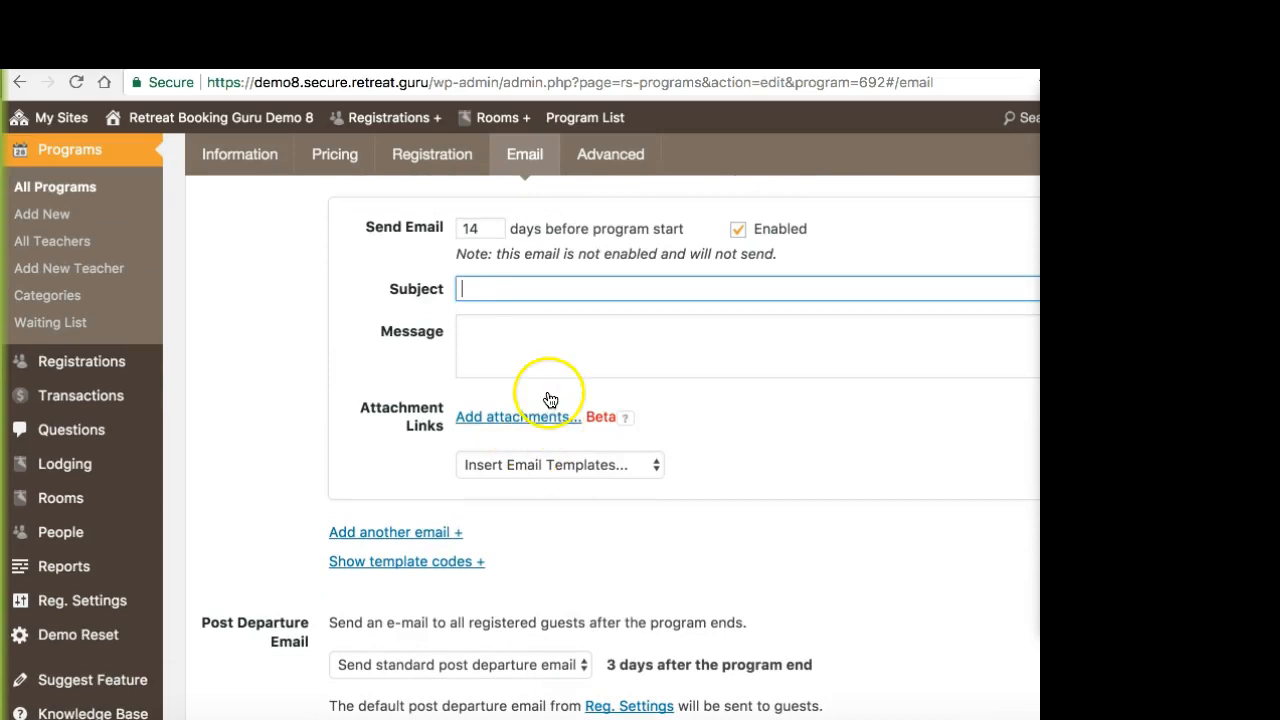
pyautogui.click(409, 561)
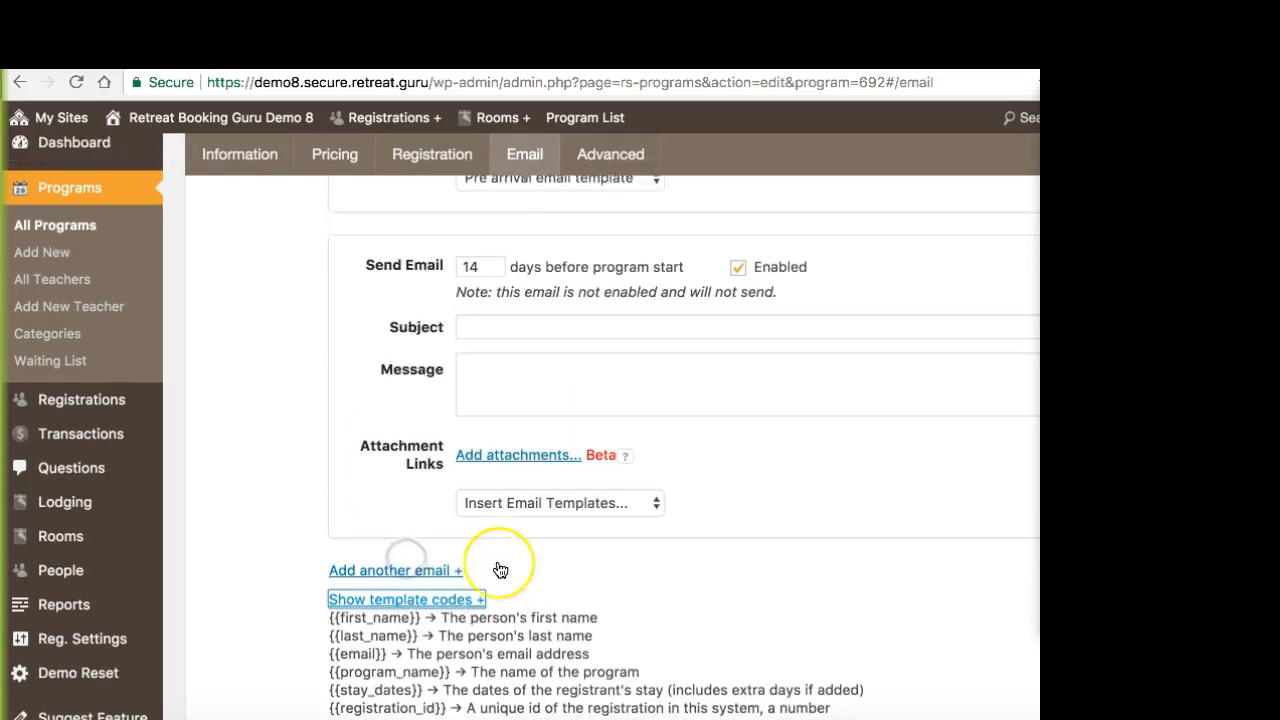
pyautogui.scroll(-5, 500, 570)
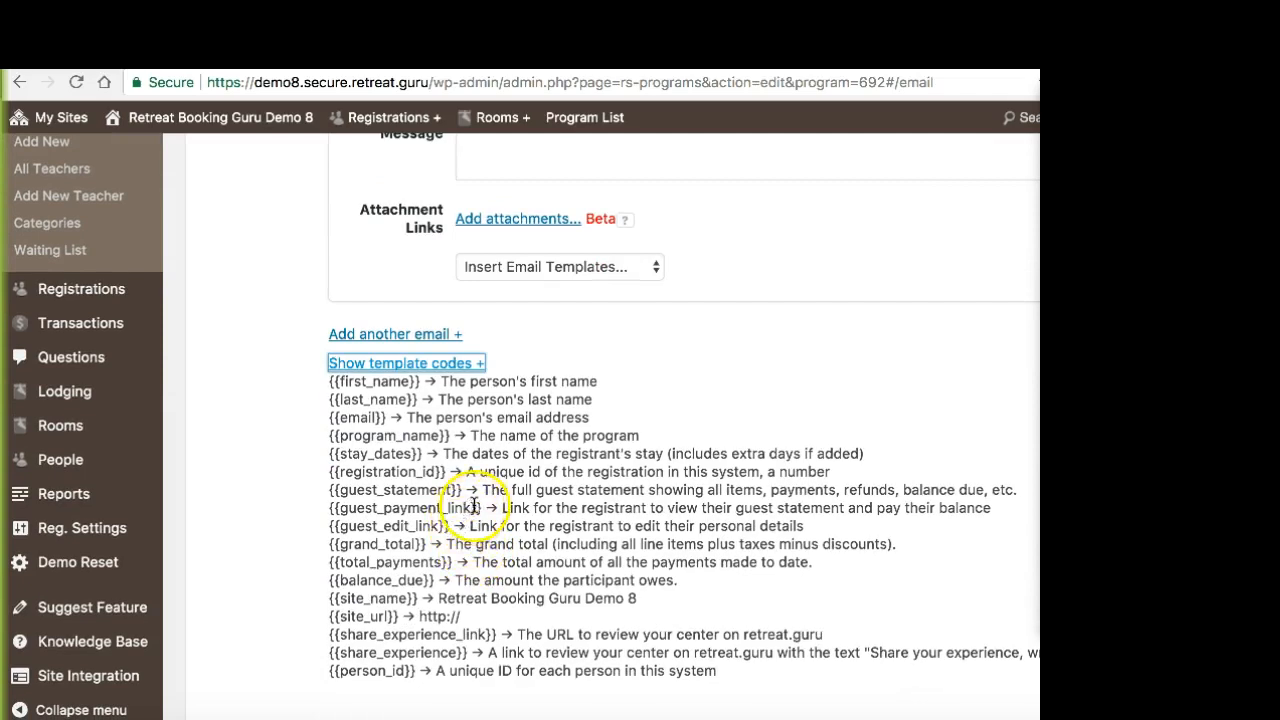
pyautogui.moveTo(483, 505); pyautogui.dragTo(329, 511)
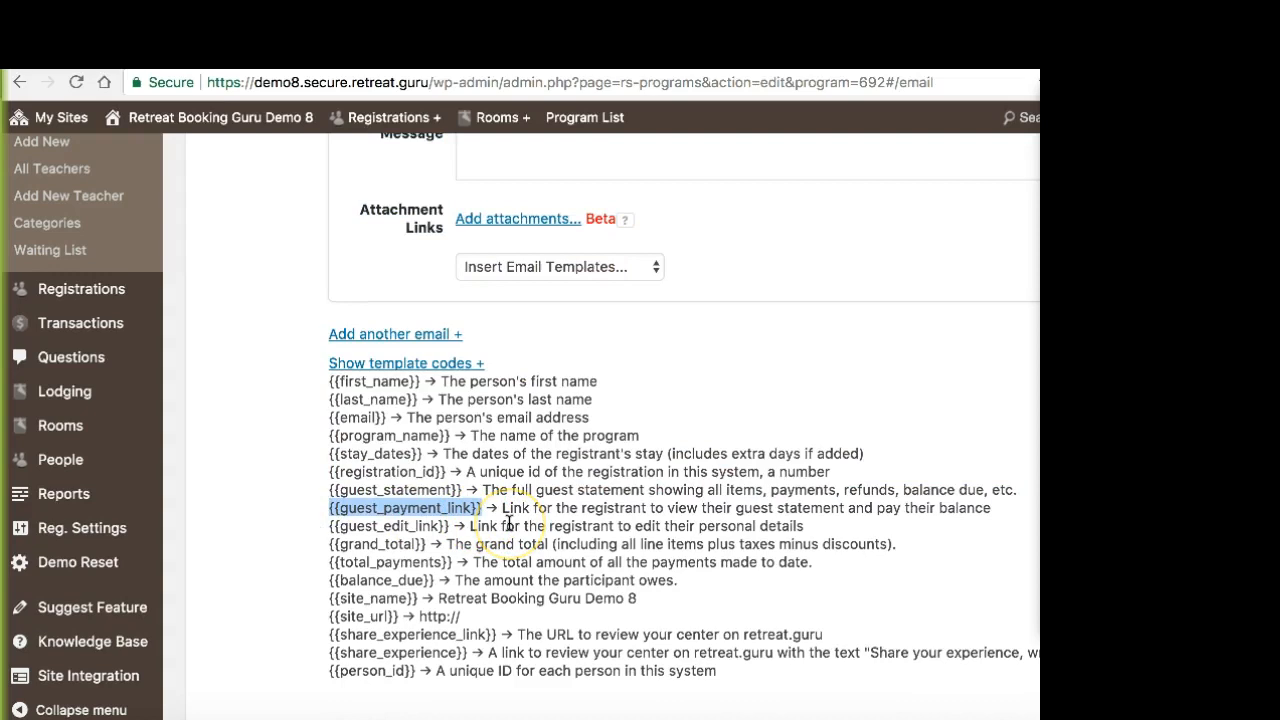
pyautogui.scroll(-1, 509, 524)
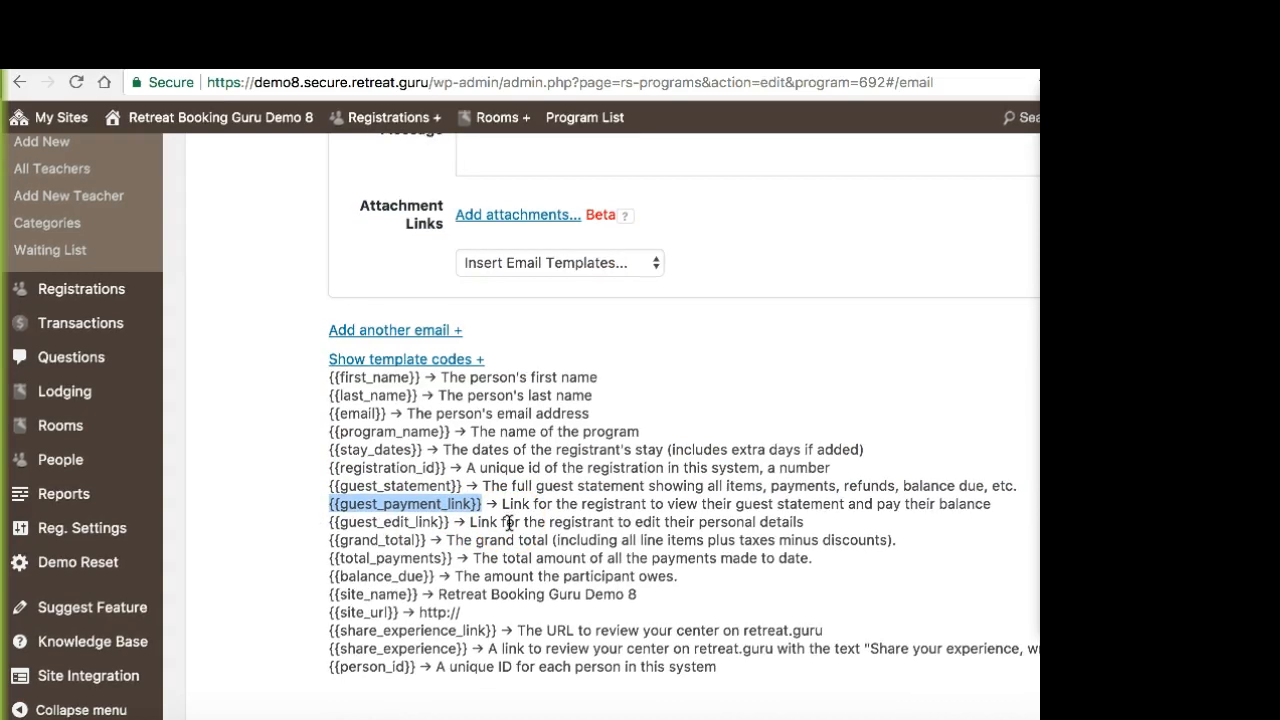
# Step: Examine the two pre-arrival emails' timing, subject, message and attachment options, leaving the second email's message empty
pyautogui.scroll(-1, 509, 524)
pyautogui.scroll(5, 509, 523)
pyautogui.click(561, 340)
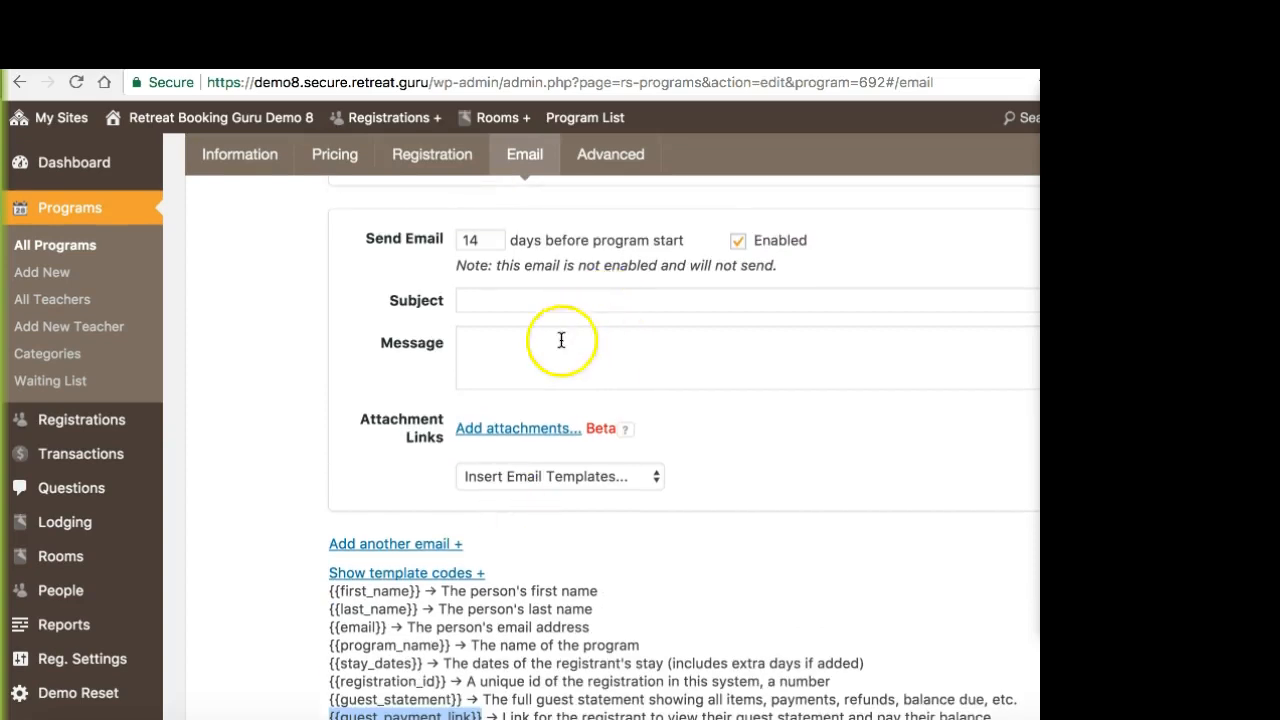
pyautogui.scroll(-1, 543, 357)
pyautogui.scroll(5, 543, 366)
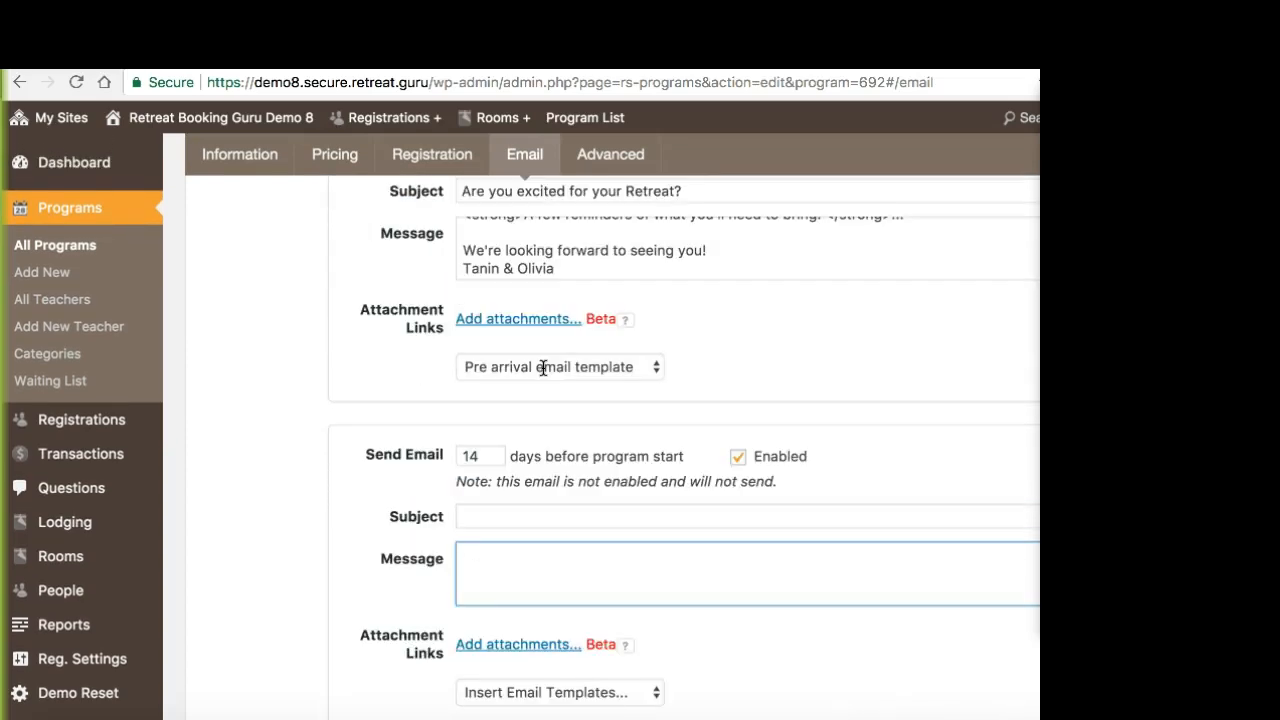
pyautogui.scroll(3, 543, 367)
pyautogui.scroll(-1, 543, 368)
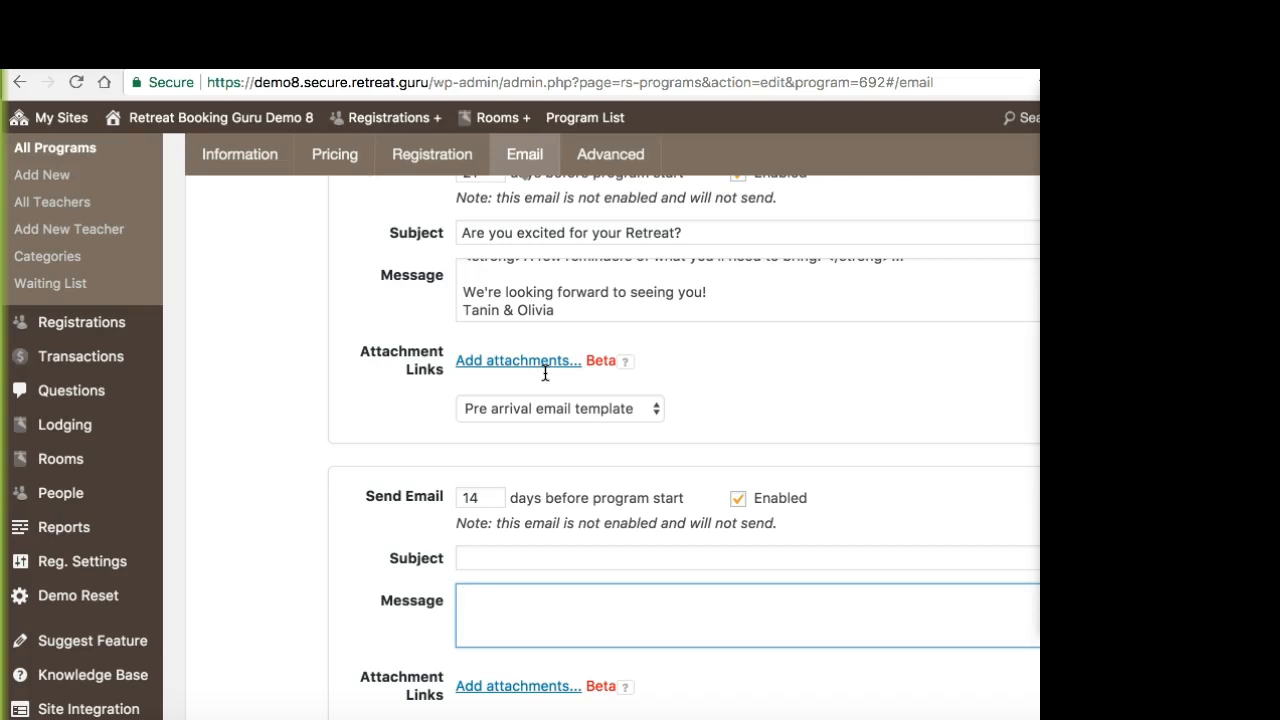
pyautogui.scroll(1, 546, 391)
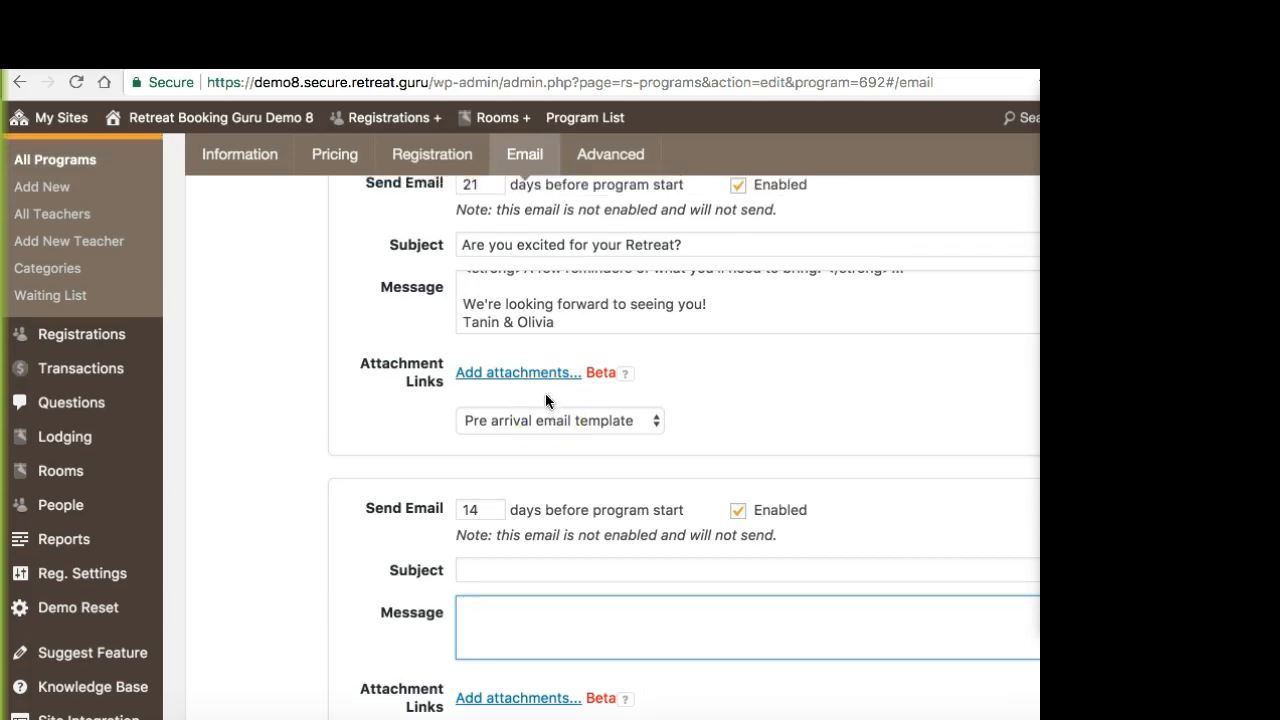
pyautogui.click(380, 460)
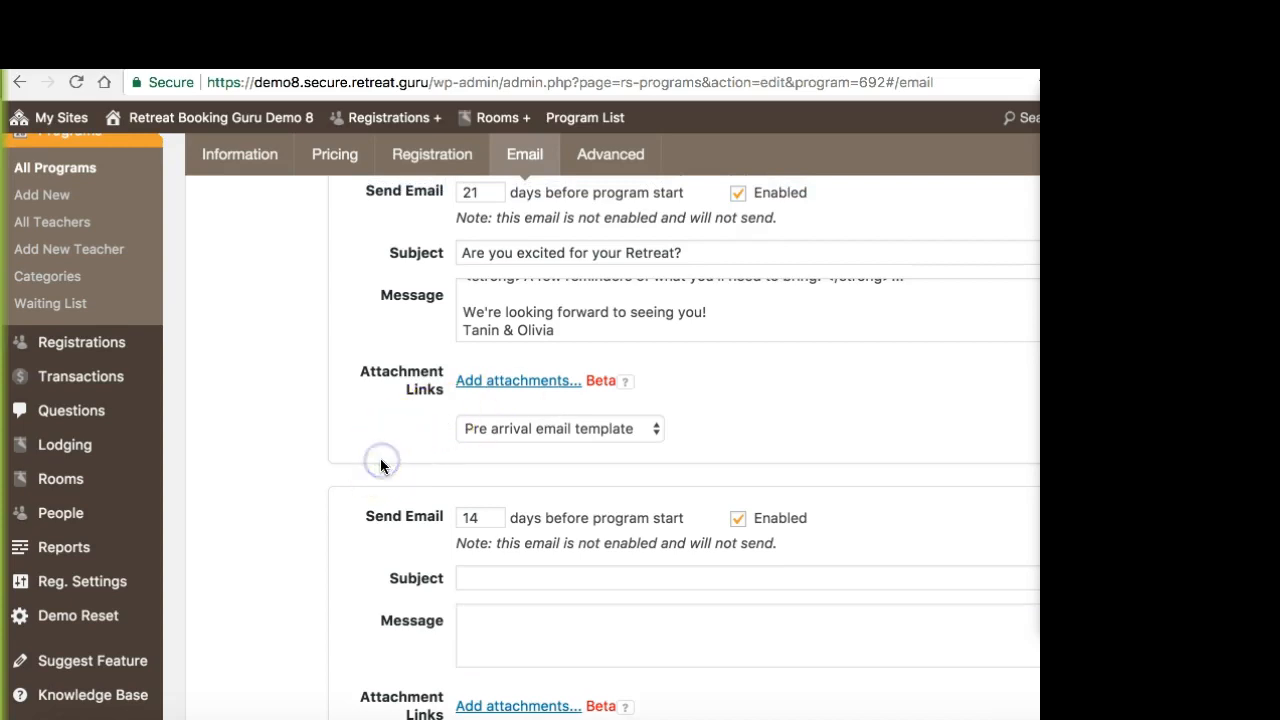
pyautogui.scroll(3, 385, 460)
# Step: Switch the program's Post Departure Email to None and finally to "Send custom post departure email"
pyautogui.scroll(-2, 389, 463)
pyautogui.scroll(-10, 389, 463)
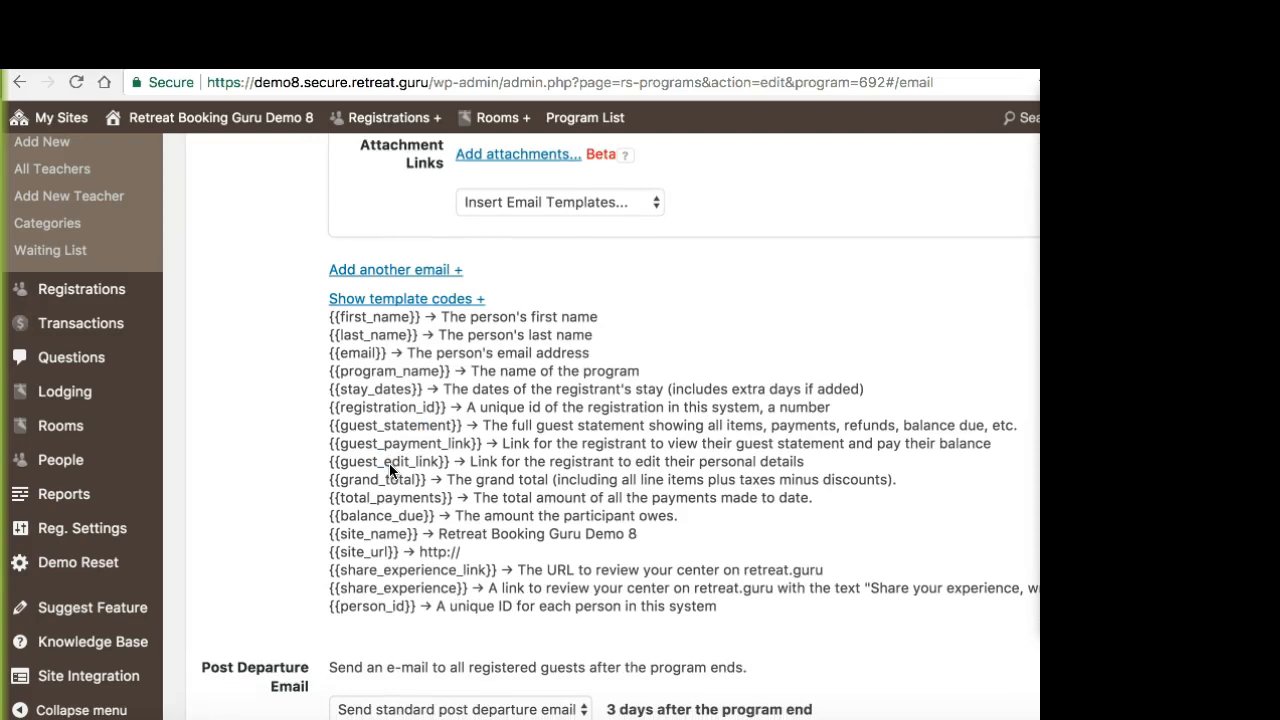
pyautogui.scroll(-3, 389, 463)
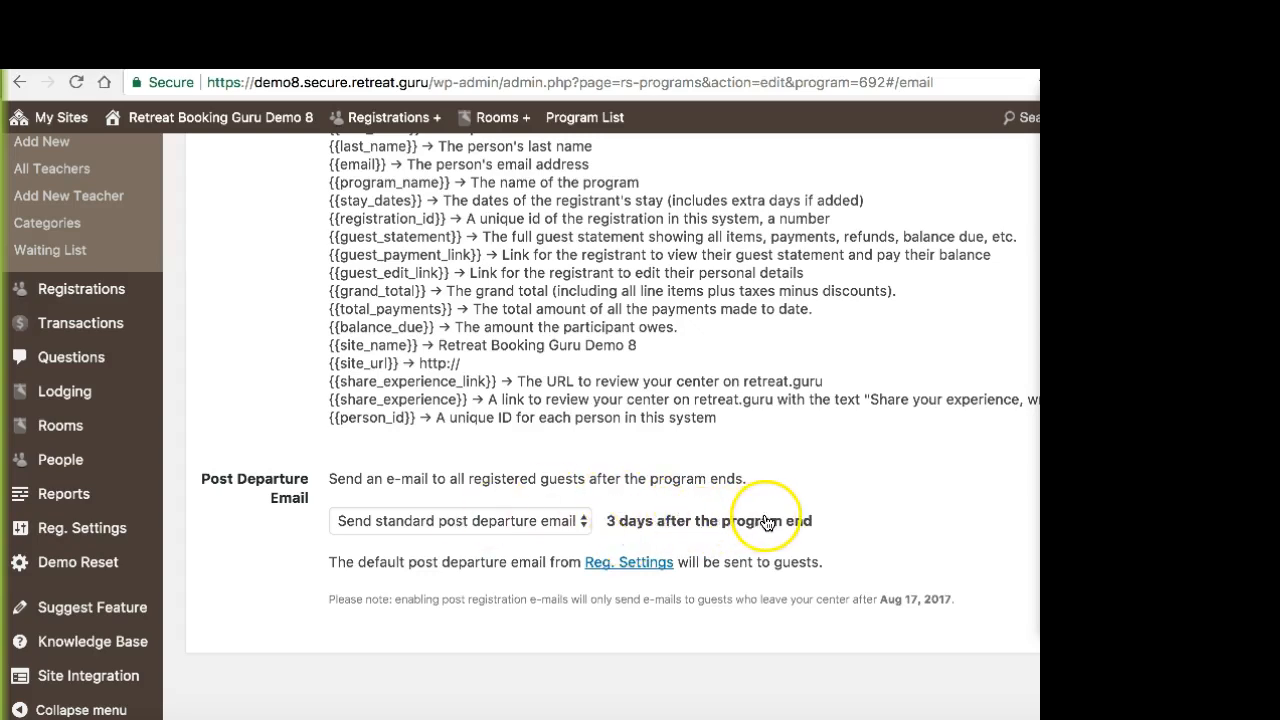
pyautogui.click(542, 524)
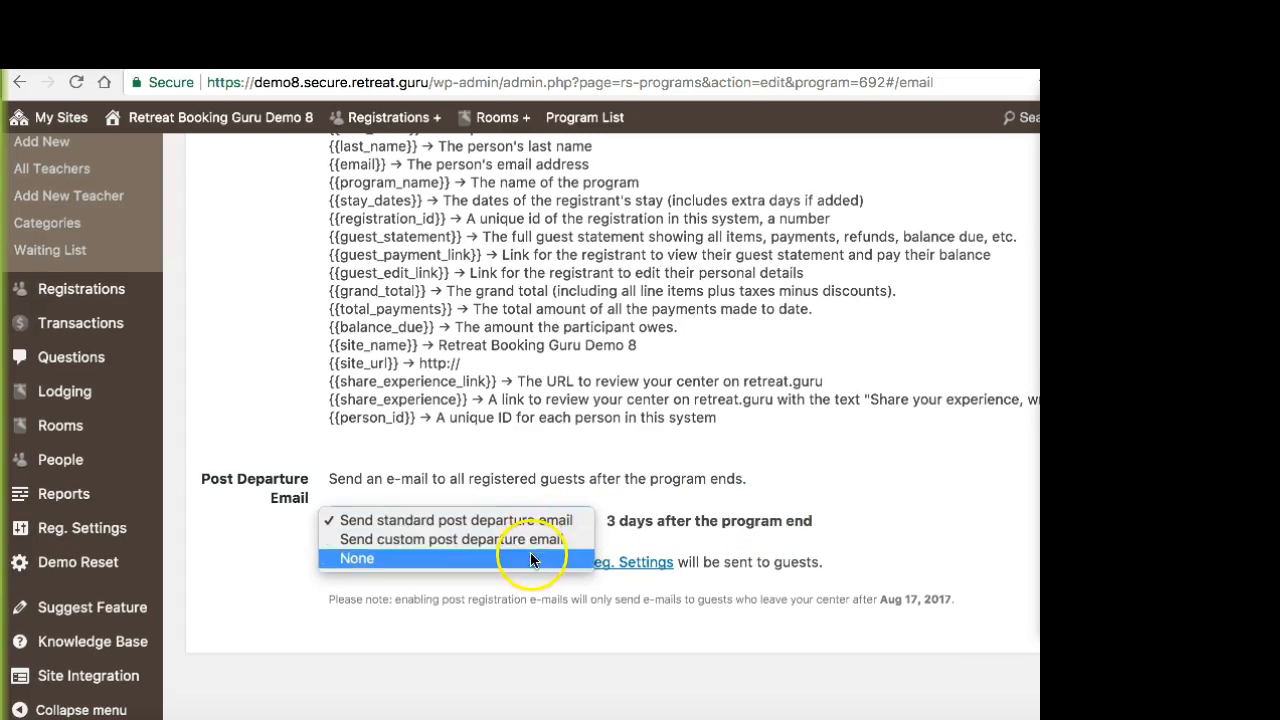
pyautogui.click(525, 558)
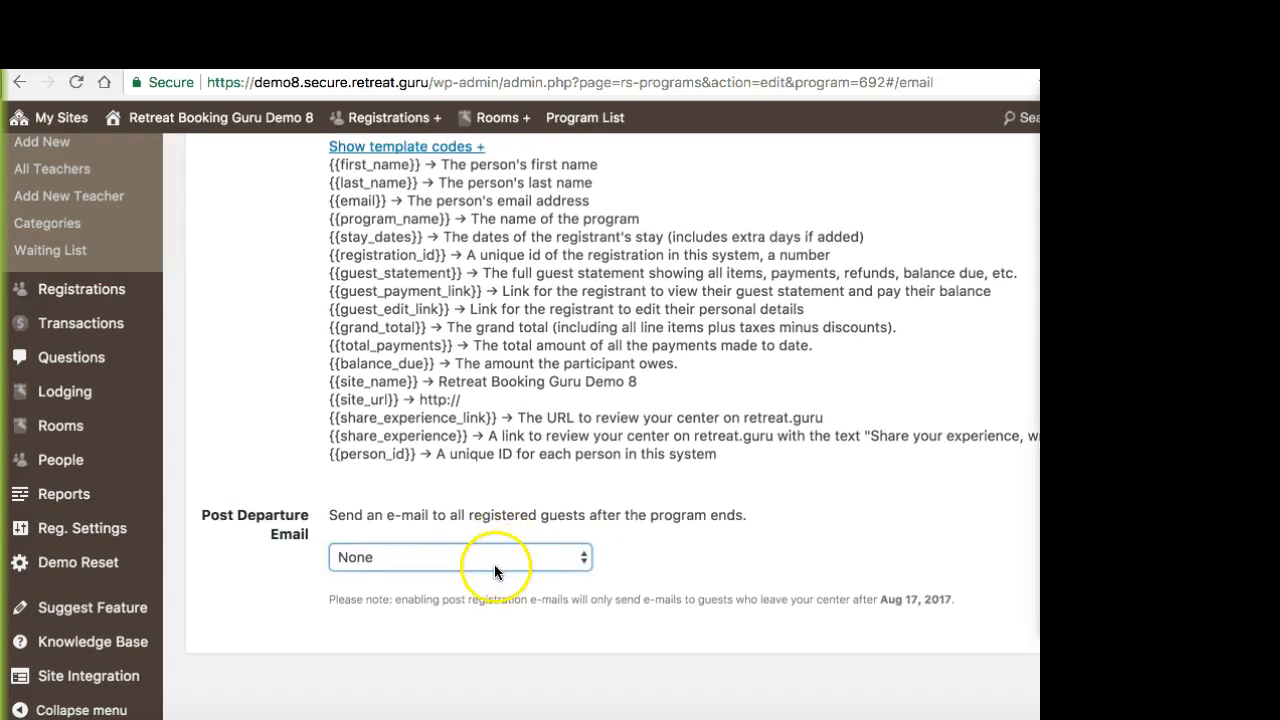
pyautogui.click(496, 561)
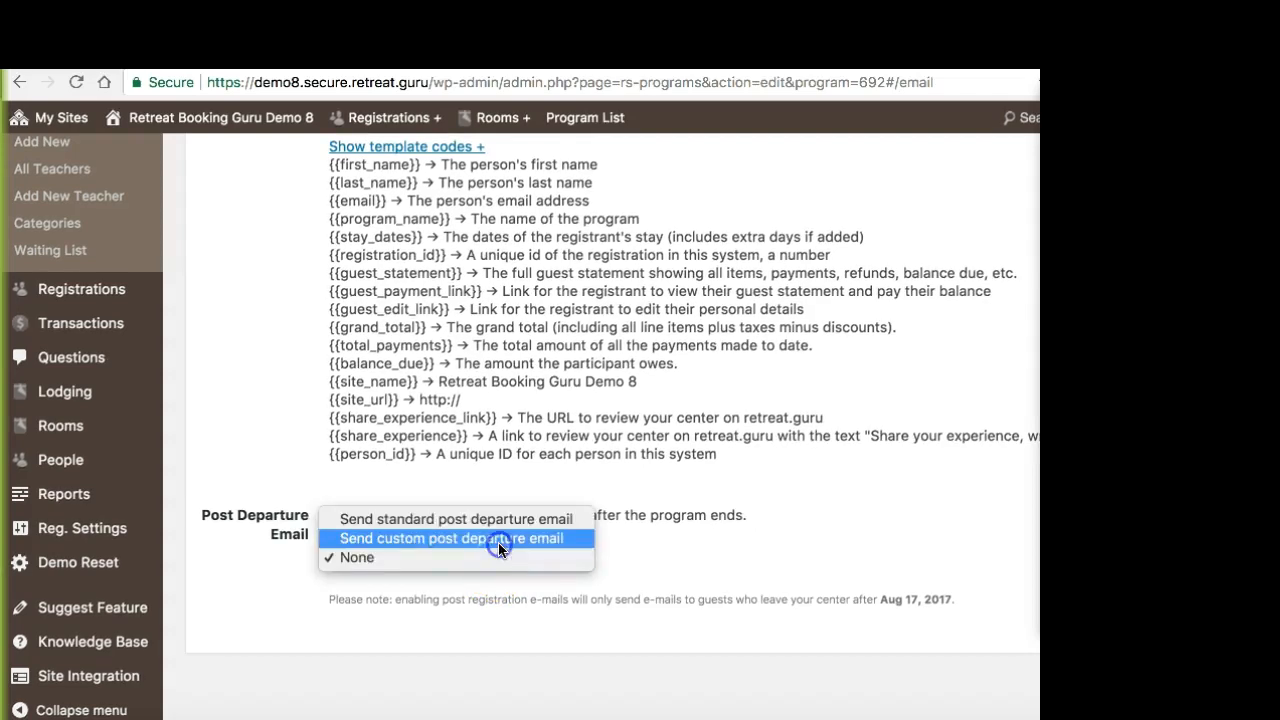
pyautogui.click(498, 540)
pyautogui.scroll(-5, 663, 474)
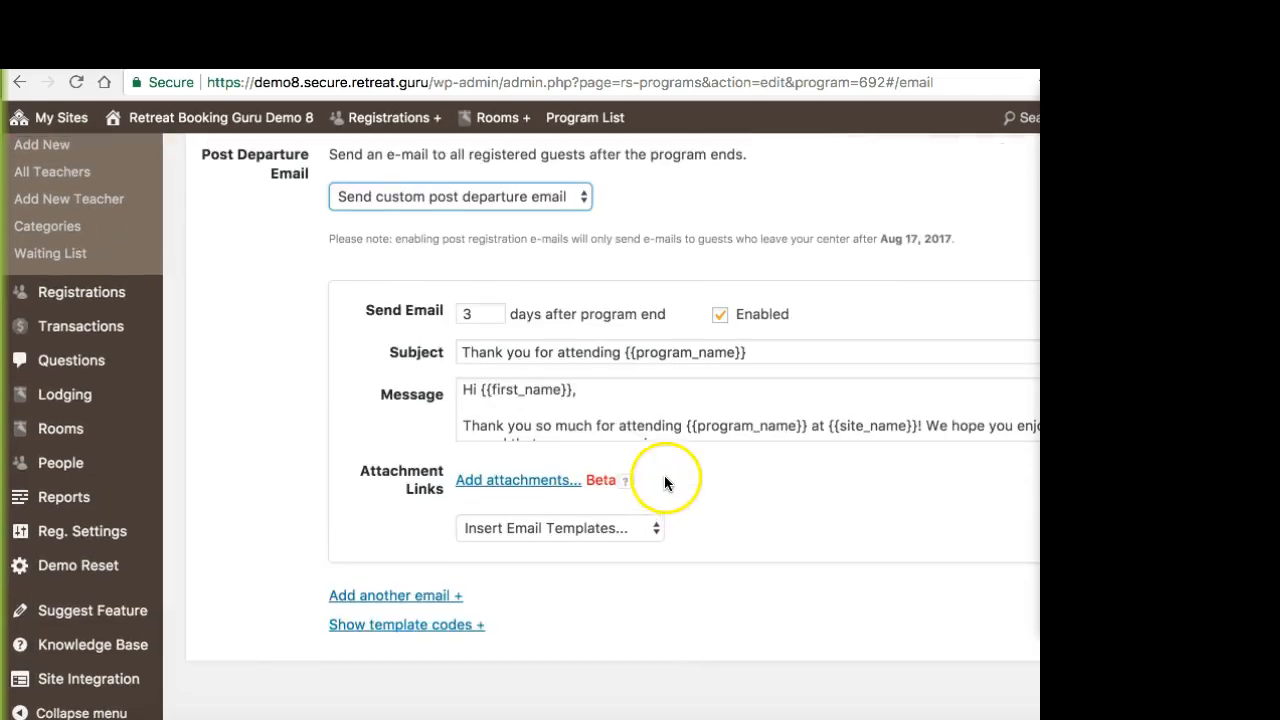
# Step: Examine the custom post departure email's send timing, subject and message text
pyautogui.scroll(1, 665, 482)
pyautogui.moveTo(488, 399); pyautogui.dragTo(421, 398)
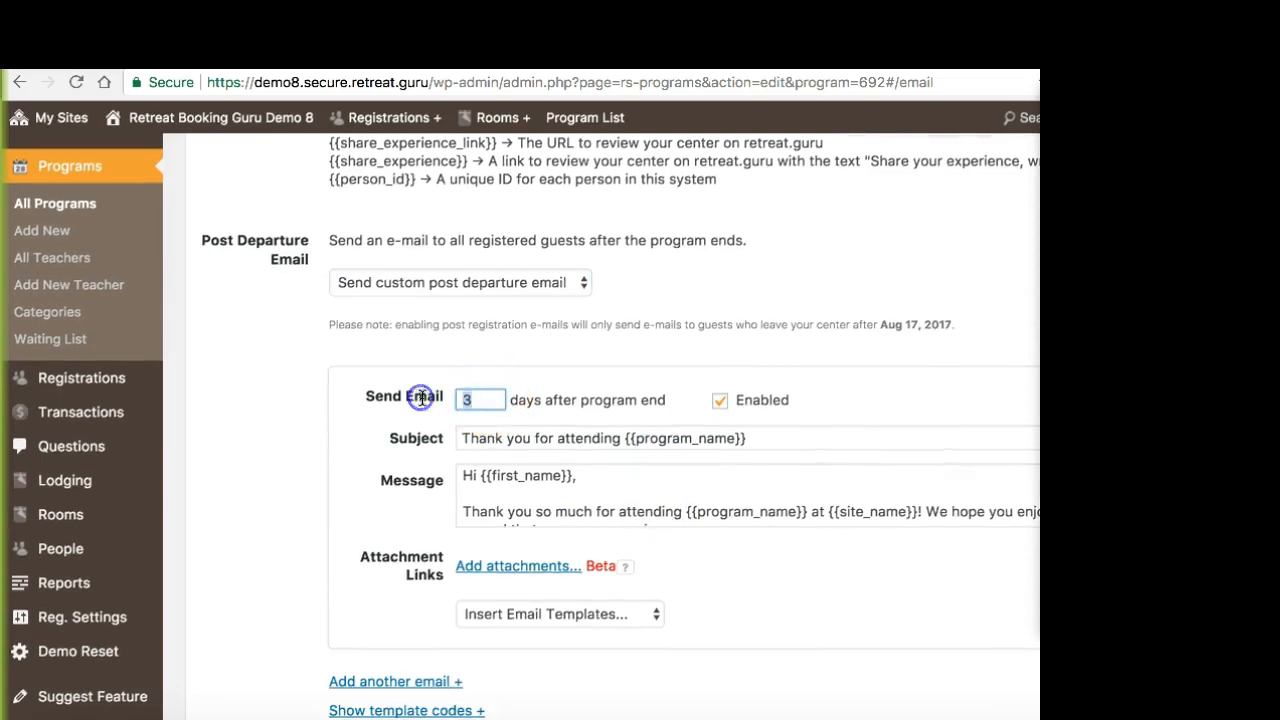
pyautogui.click(654, 443)
pyautogui.scroll(1, 636, 474)
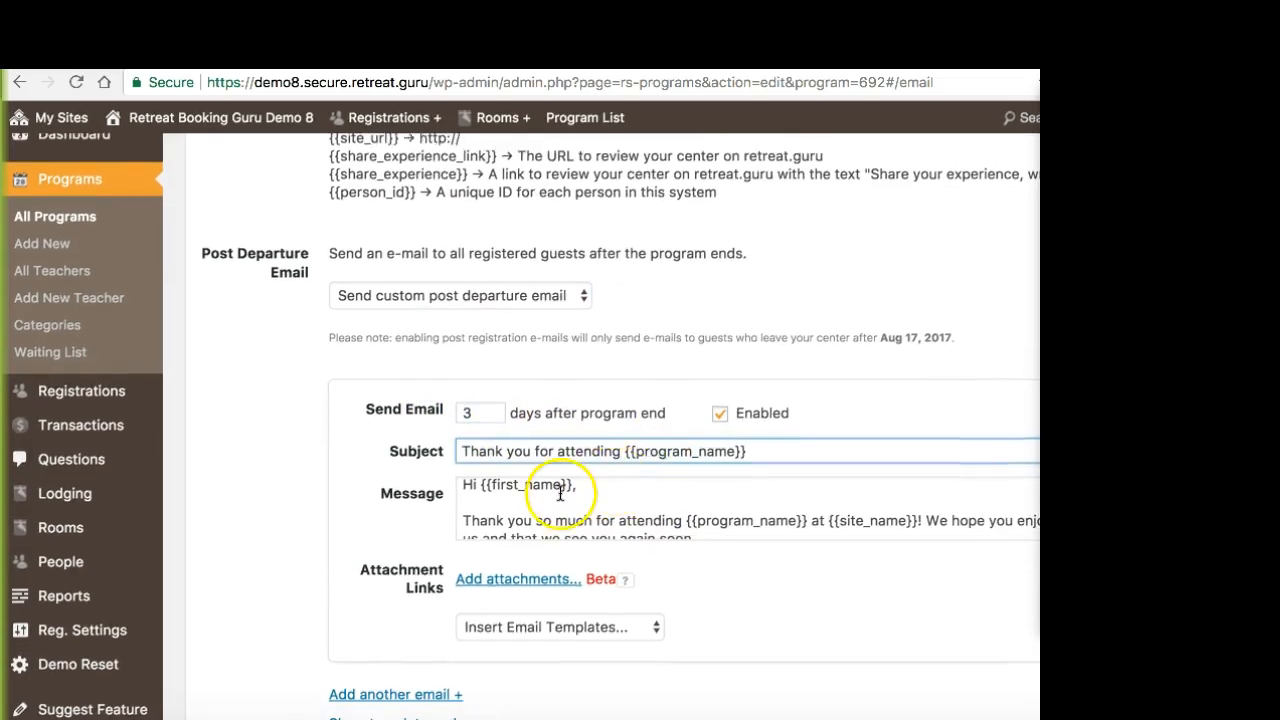
pyautogui.click(560, 494)
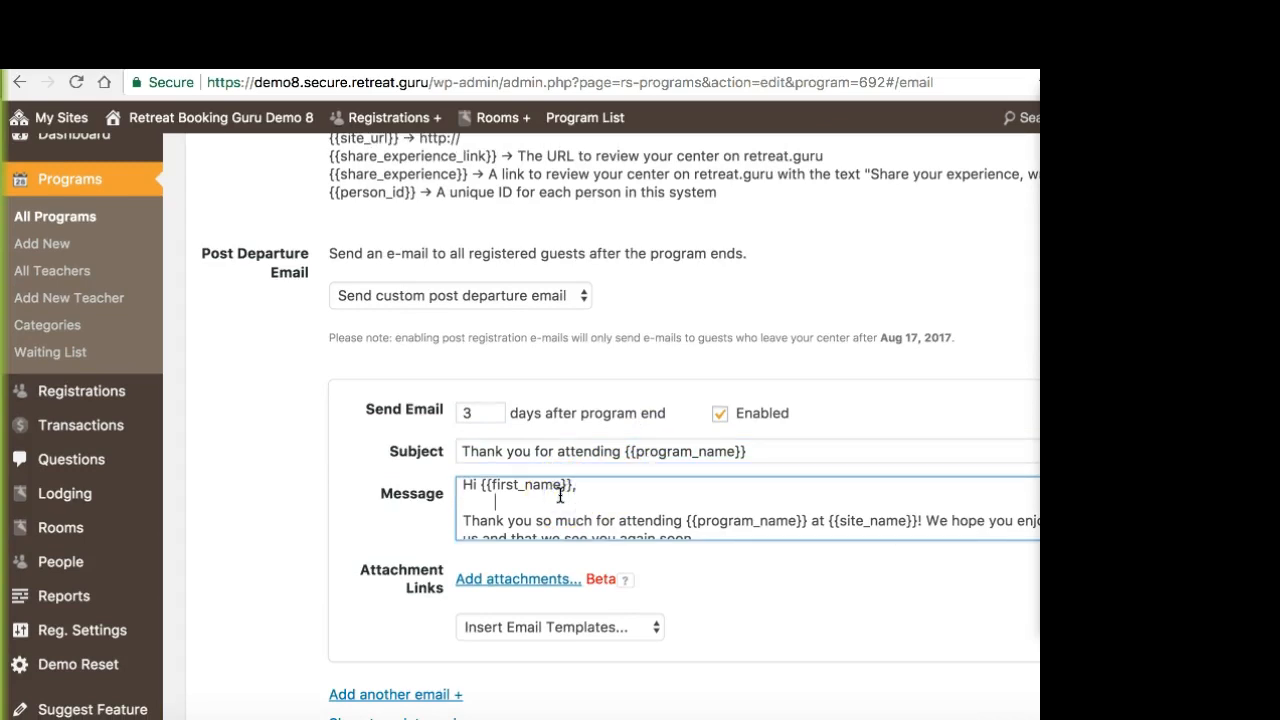
pyautogui.click(578, 487)
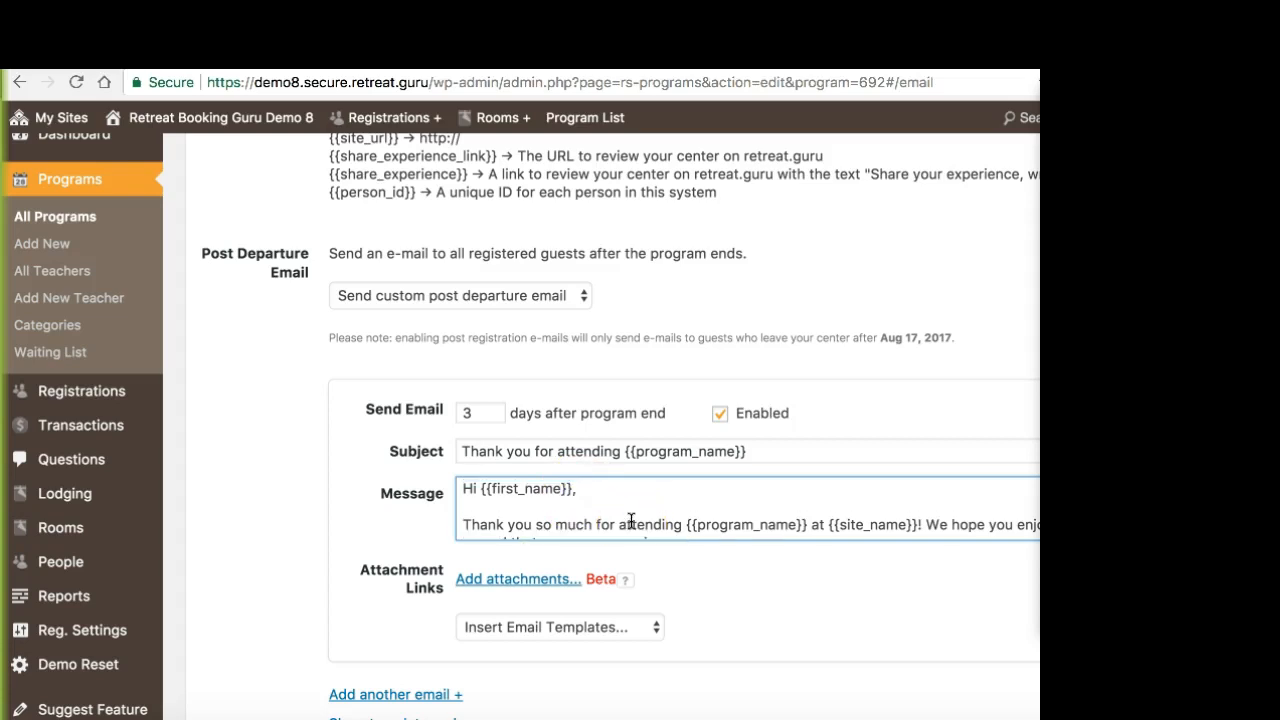
pyautogui.scroll(-1, 631, 521)
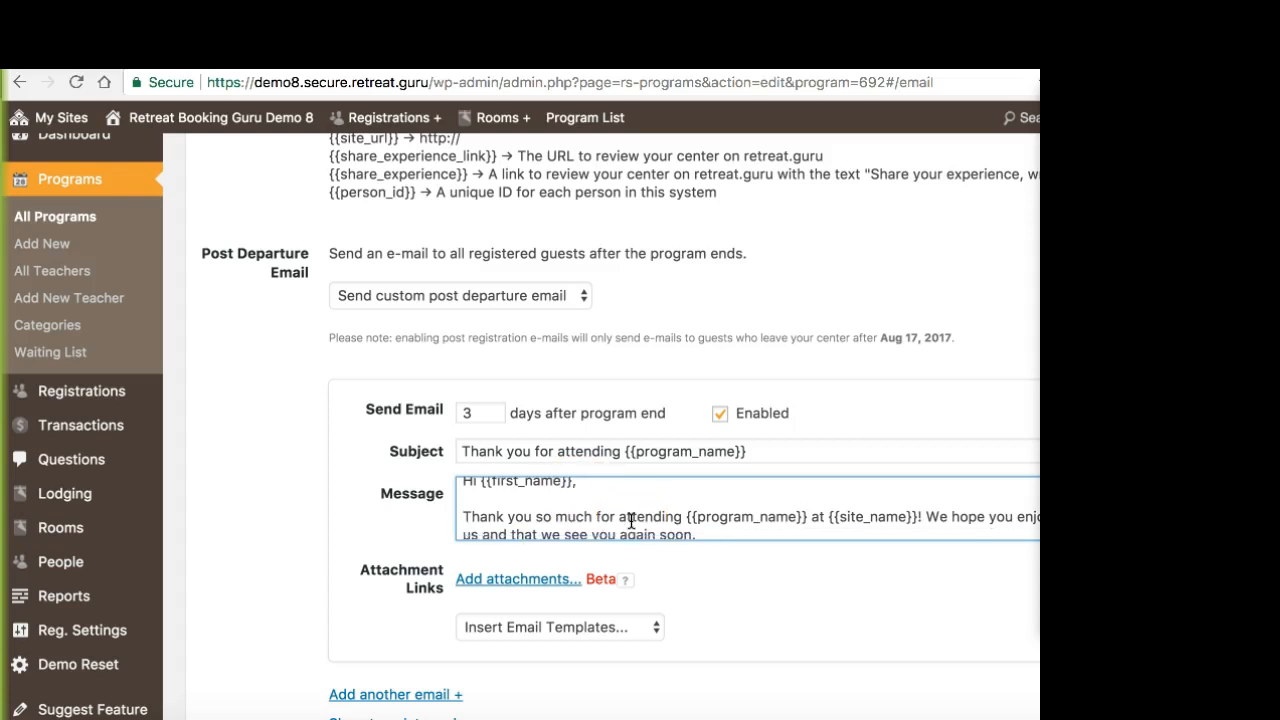
pyautogui.scroll(1, 631, 521)
pyautogui.scroll(-1, 631, 521)
pyautogui.click(488, 407)
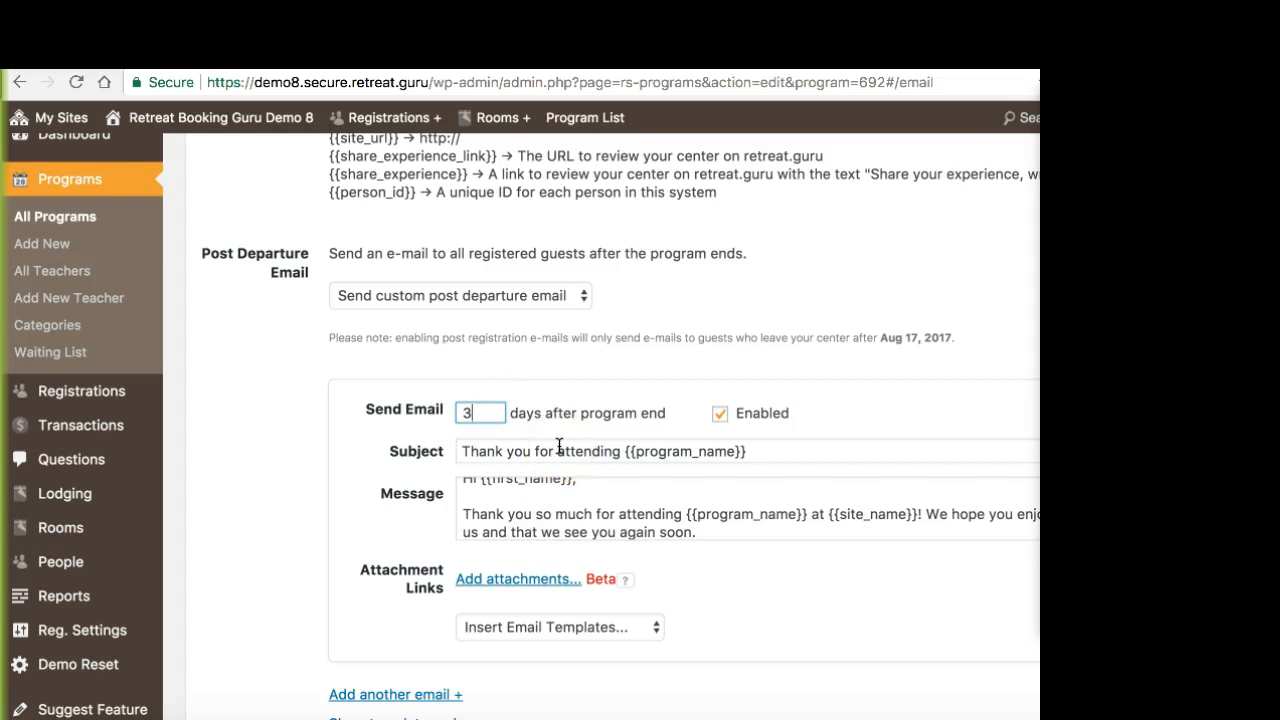
pyautogui.scroll(-2, 559, 445)
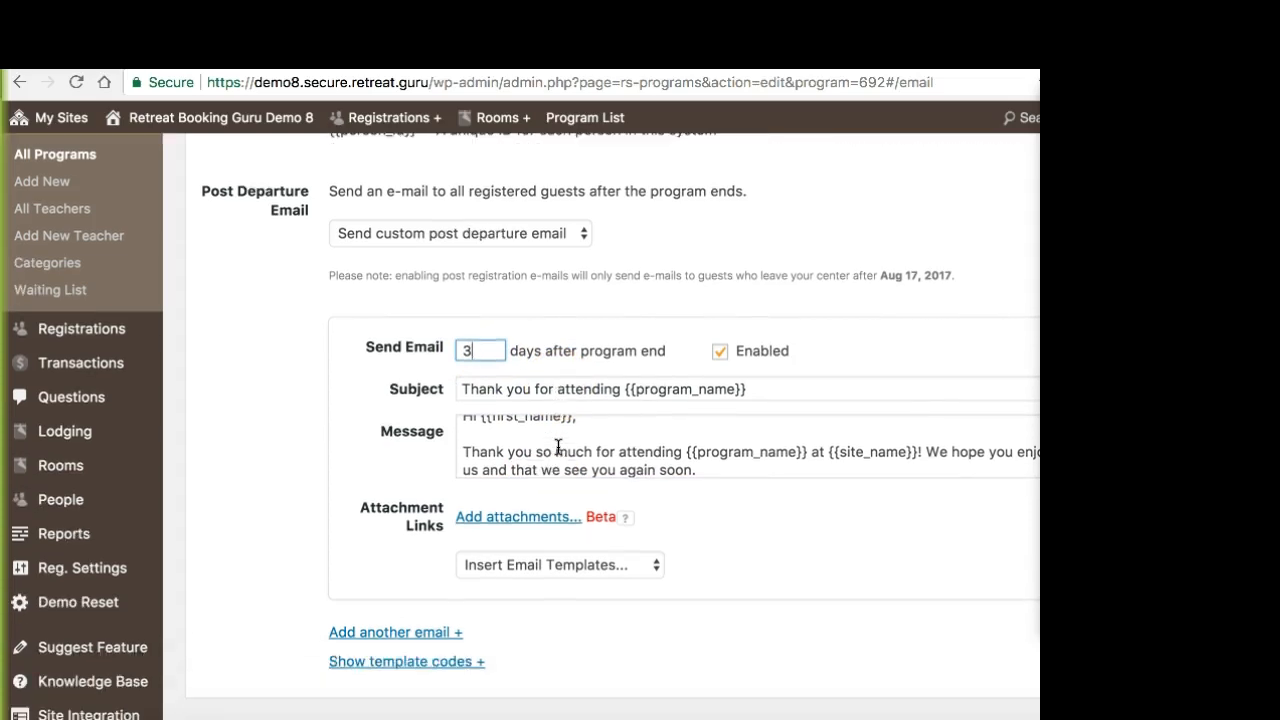
# Step: Examine the email templates that can be inserted into the custom post departure email, leaving none chosen
pyautogui.click(592, 566)
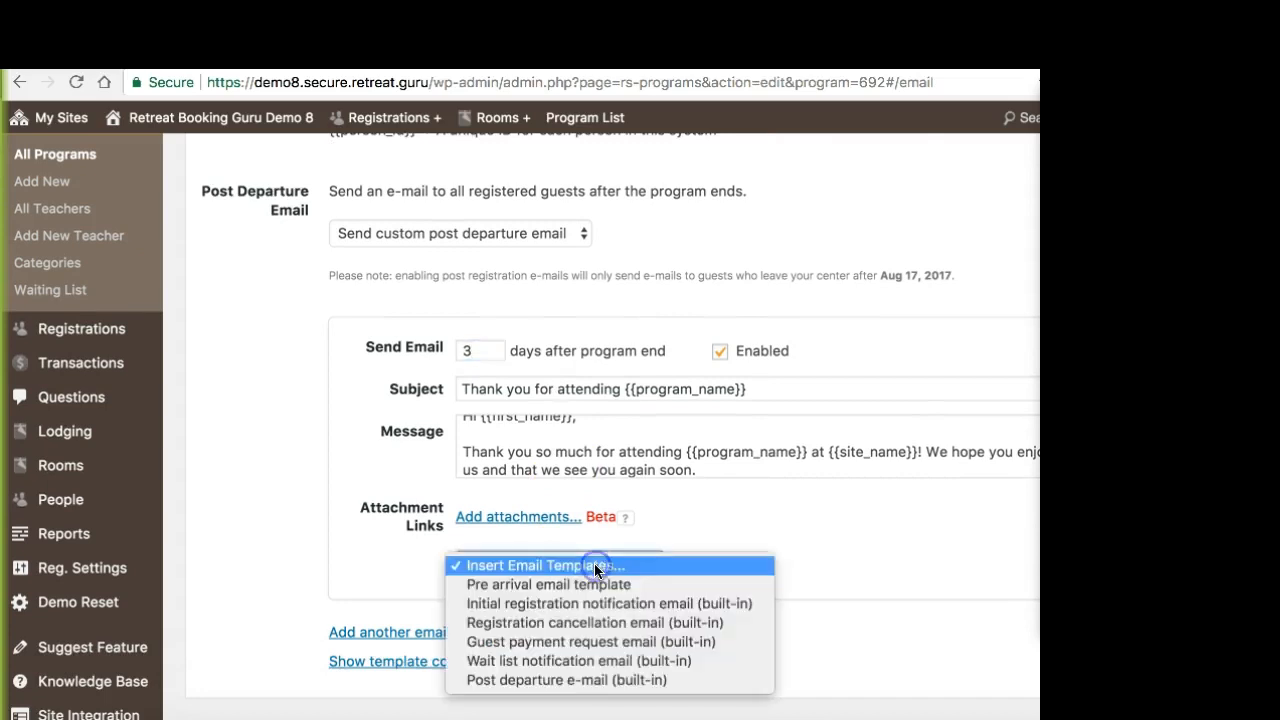
pyautogui.click(718, 529)
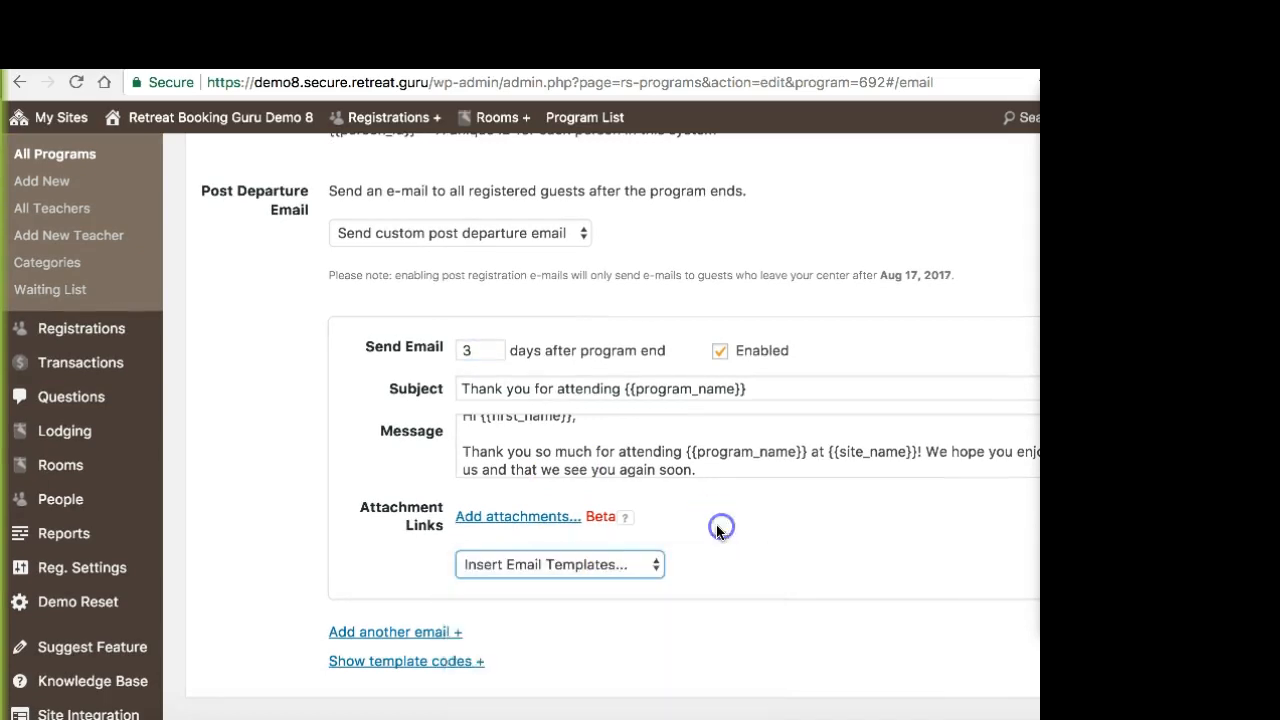
pyautogui.scroll(-1, 629, 487)
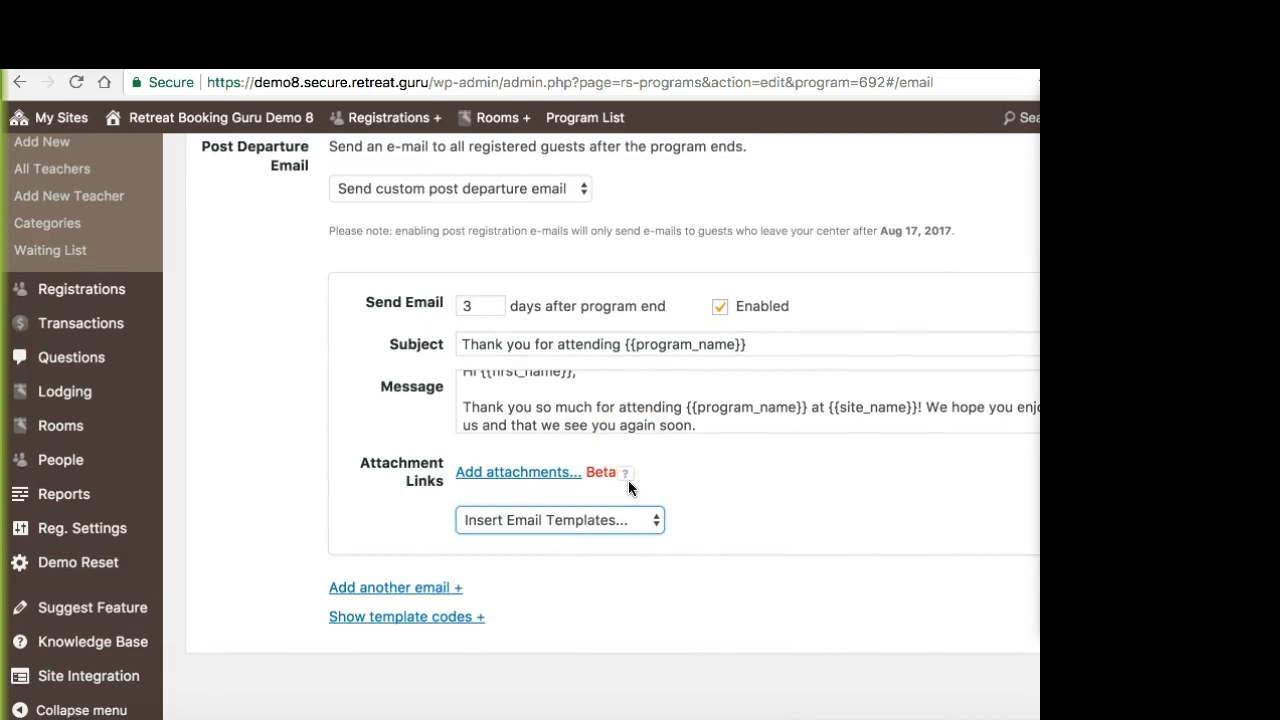
pyautogui.scroll(2, 628, 487)
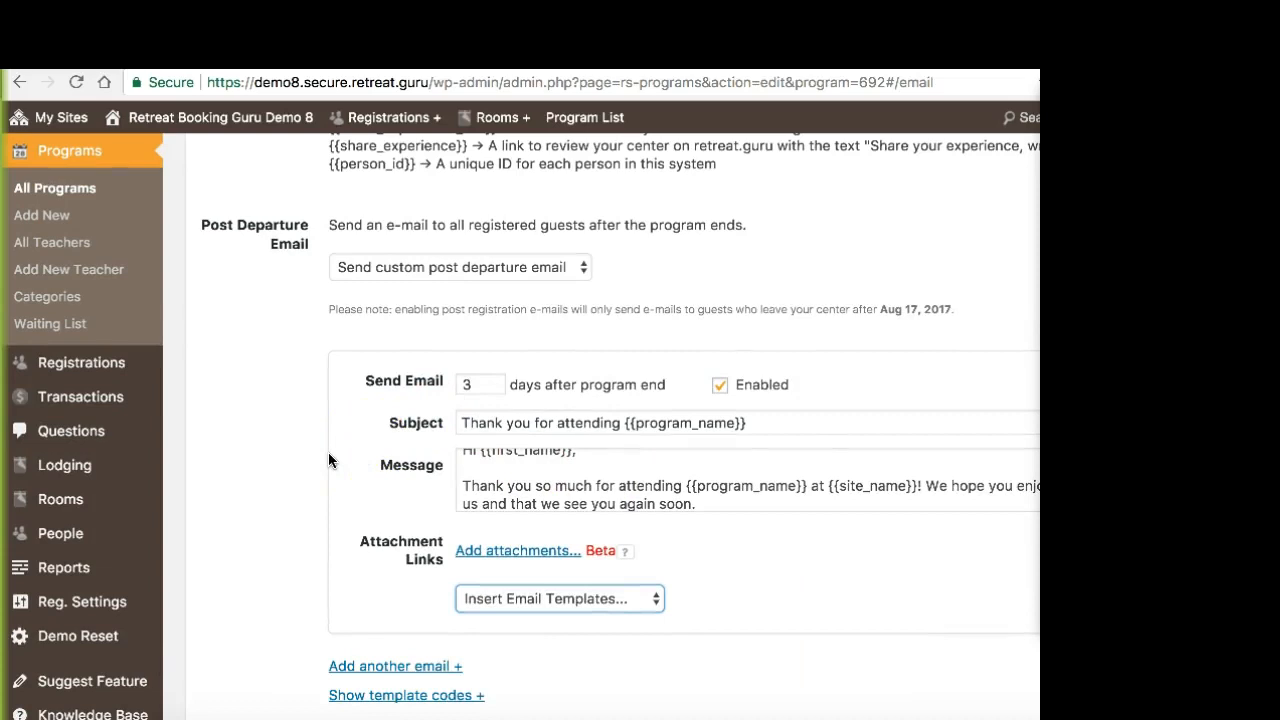
pyautogui.scroll(-1, 328, 460)
pyautogui.scroll(10, 328, 460)
pyautogui.scroll(15, 328, 452)
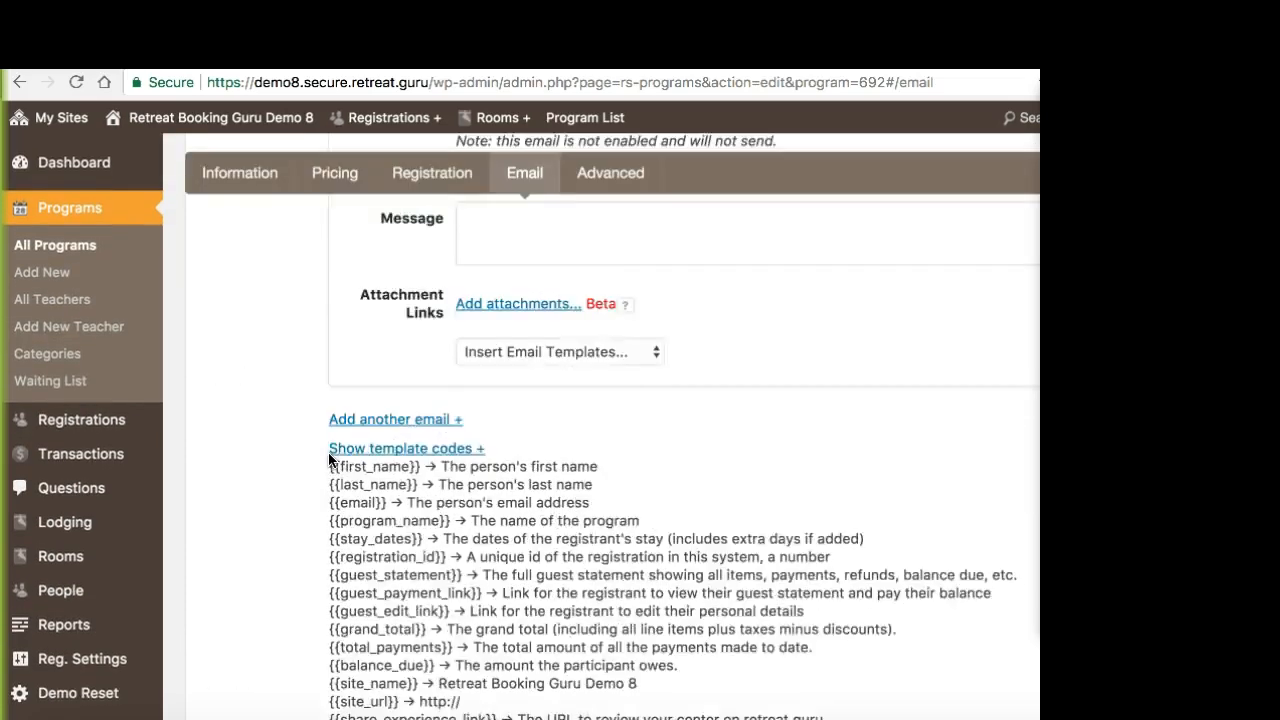
pyautogui.click(400, 429)
pyautogui.scroll(10, 400, 429)
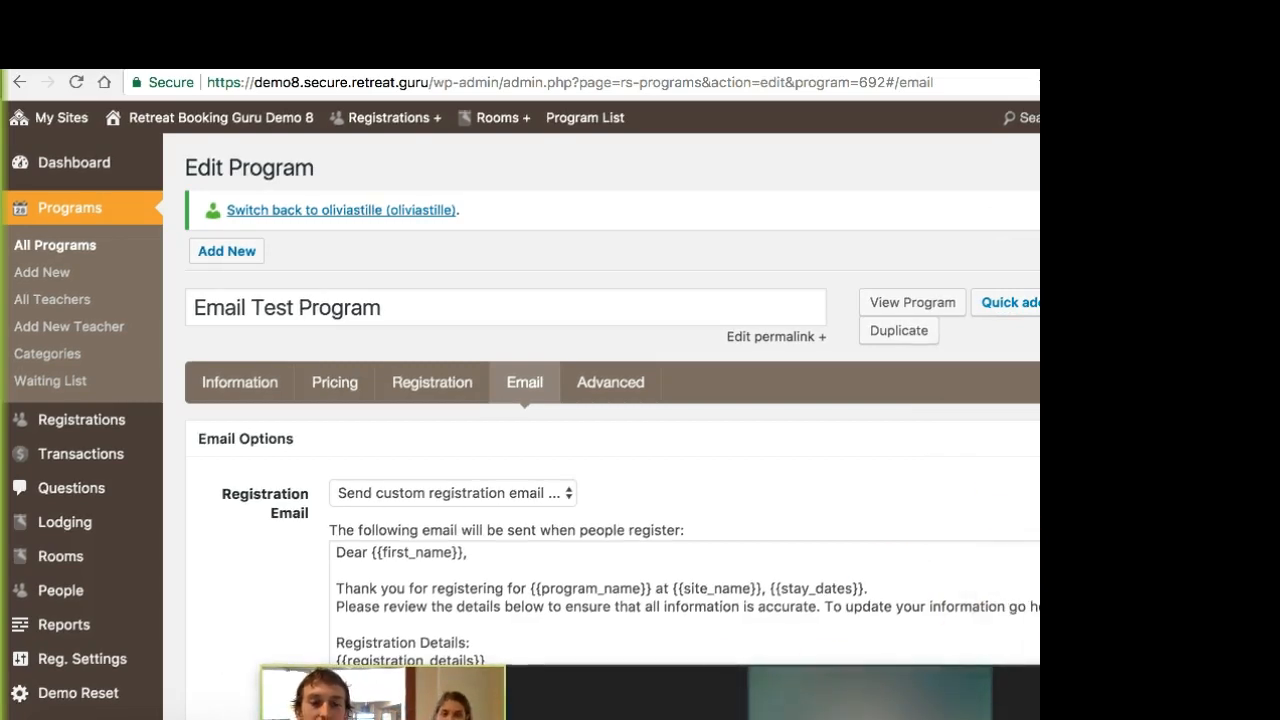
pyautogui.click(515, 487)
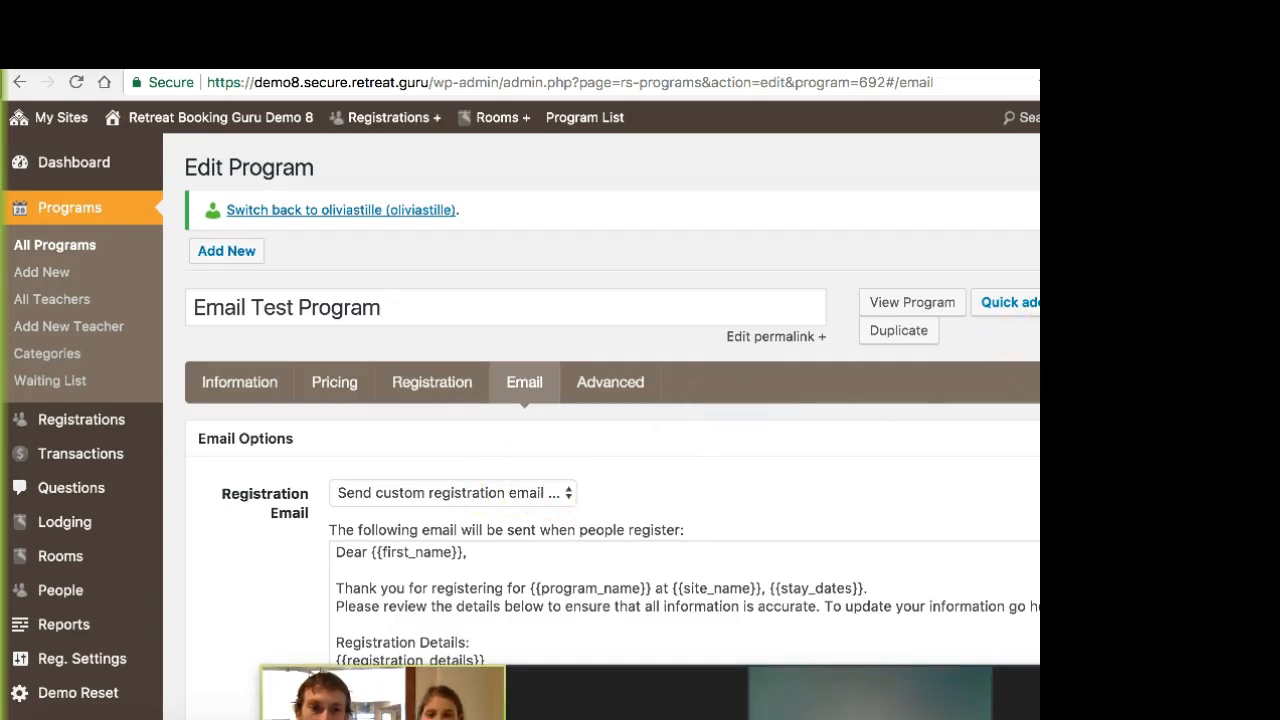
pyautogui.scroll(-1, 748, 455)
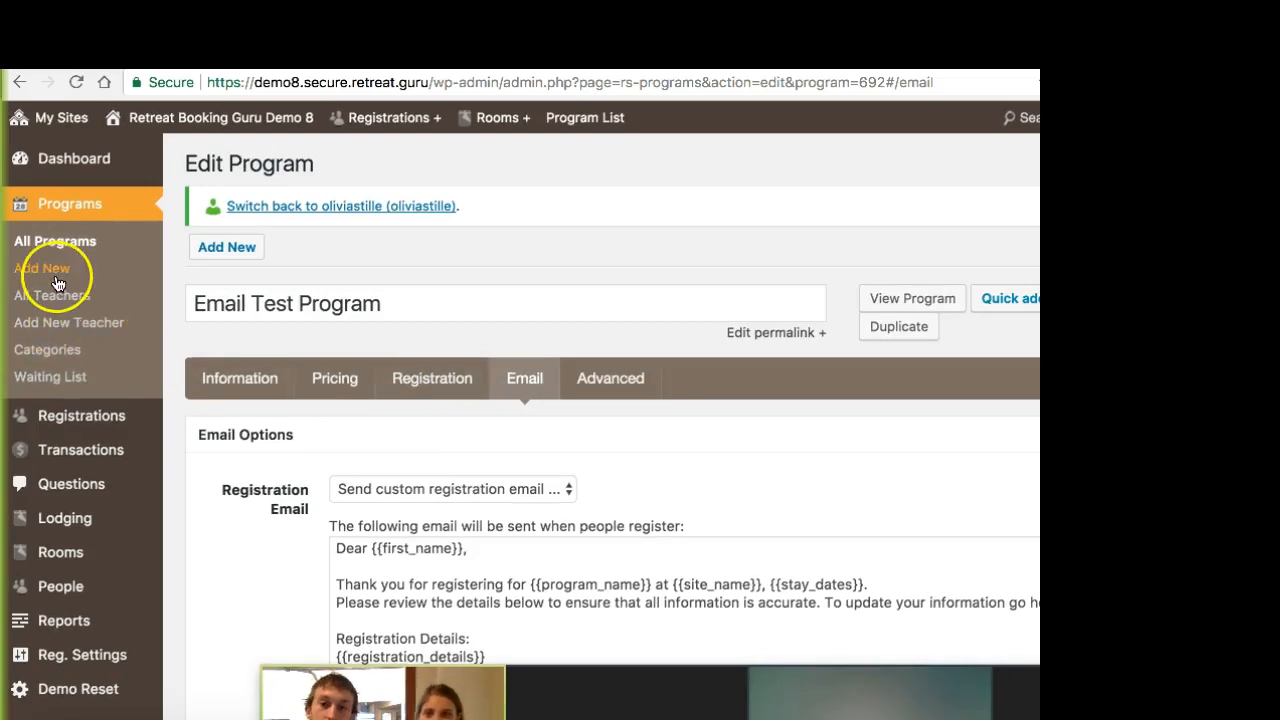
pyautogui.click(388, 305)
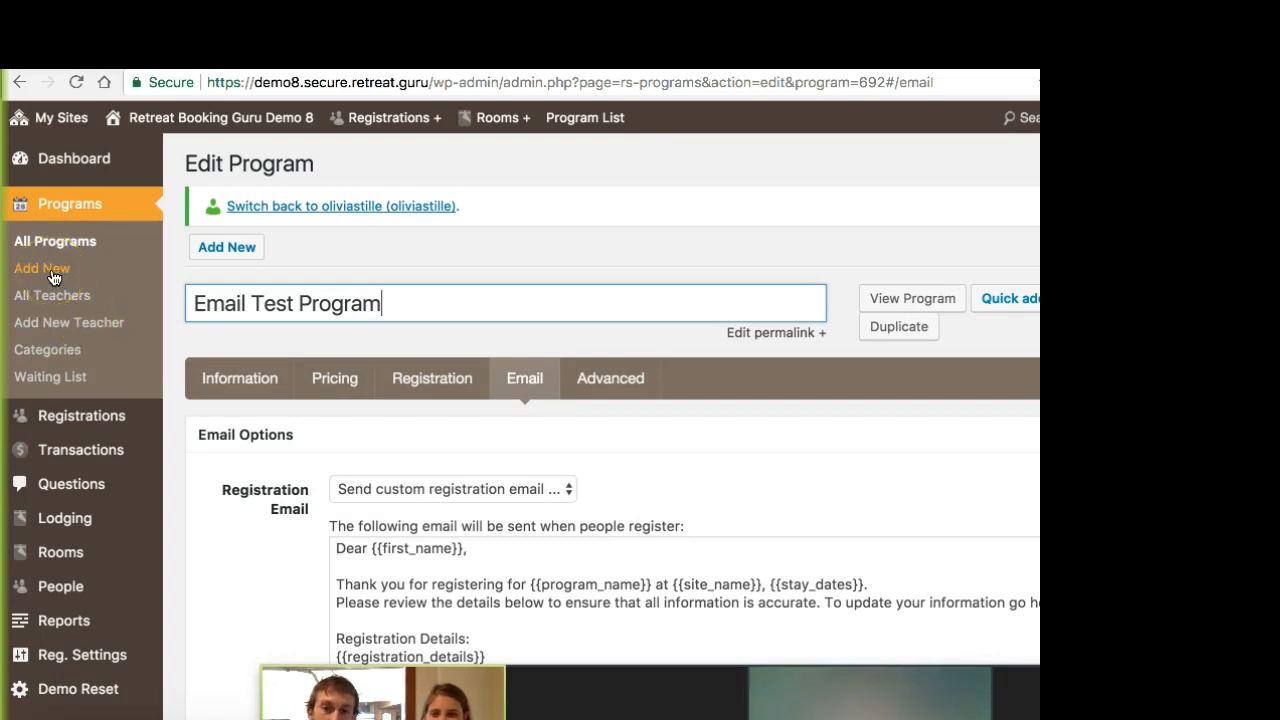
# Step: Review the program's pricing and registration options, keeping Accept Payment at "Payment is disabled"
pyautogui.click(331, 393)
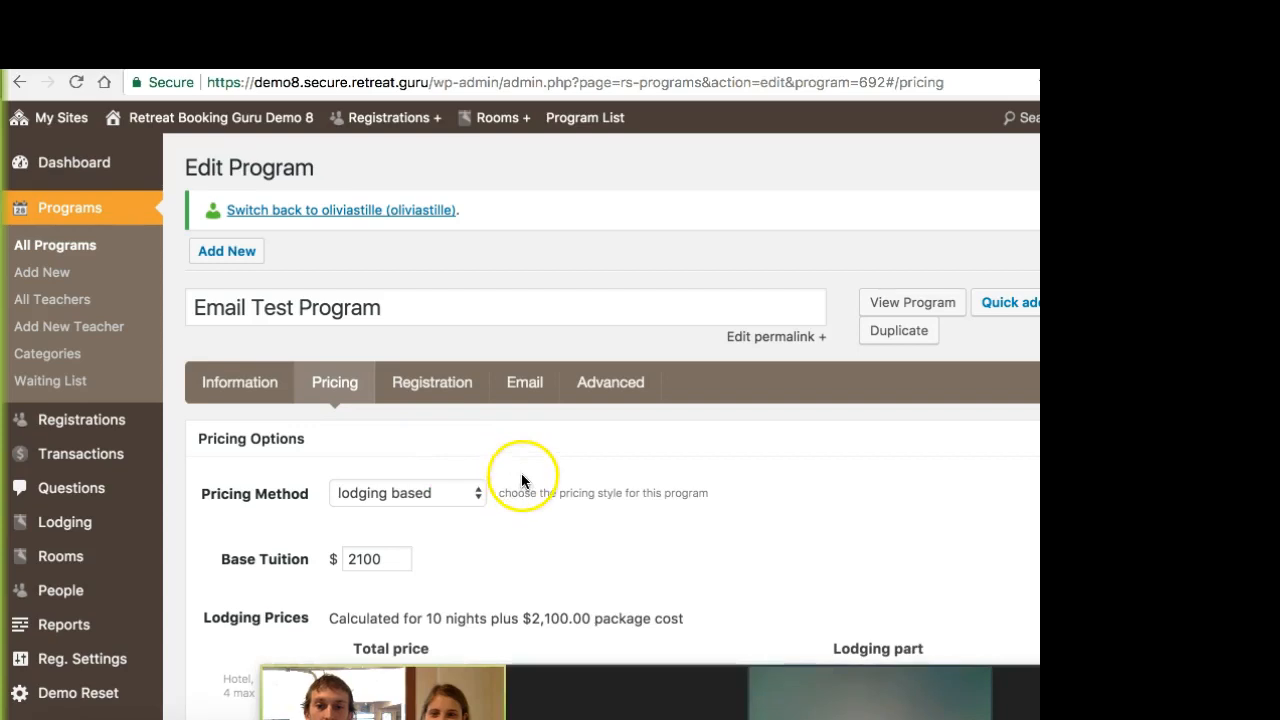
pyautogui.click(468, 386)
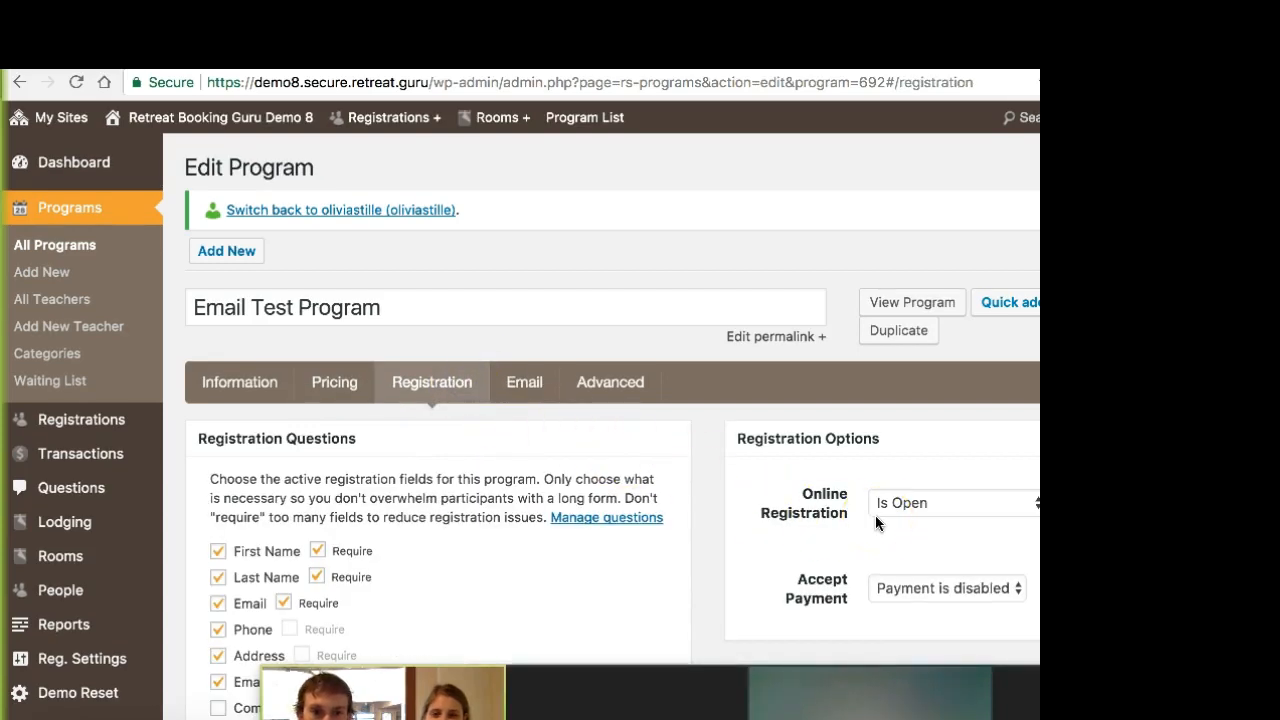
pyautogui.click(938, 588)
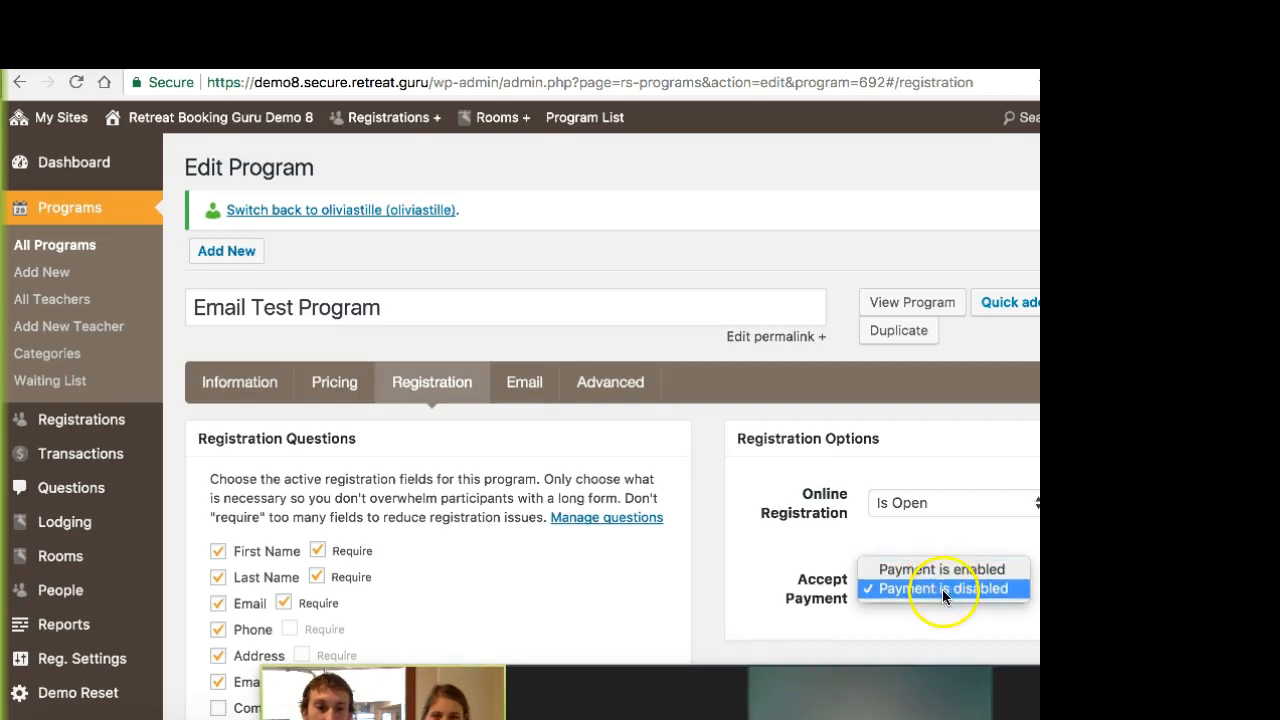
pyautogui.click(942, 589)
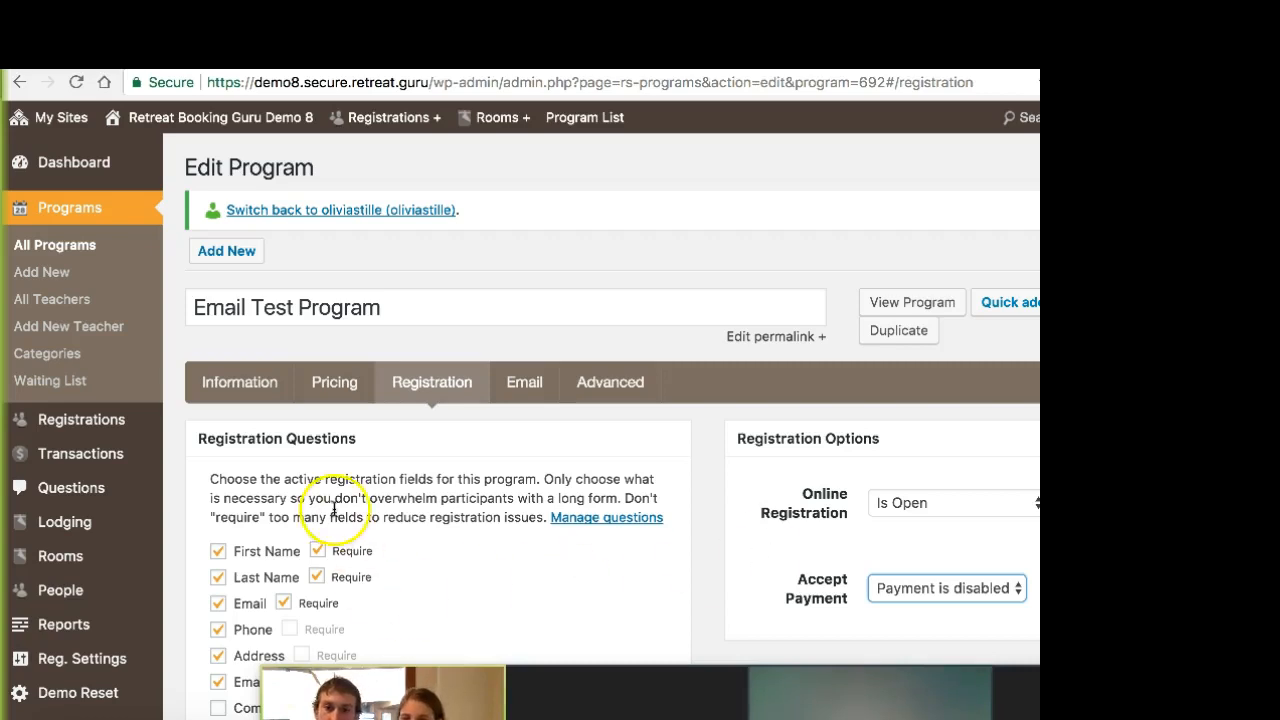
# Step: Tick the checkbox below the status in the program's publish settings and update the program from its registration options
pyautogui.click(239, 396)
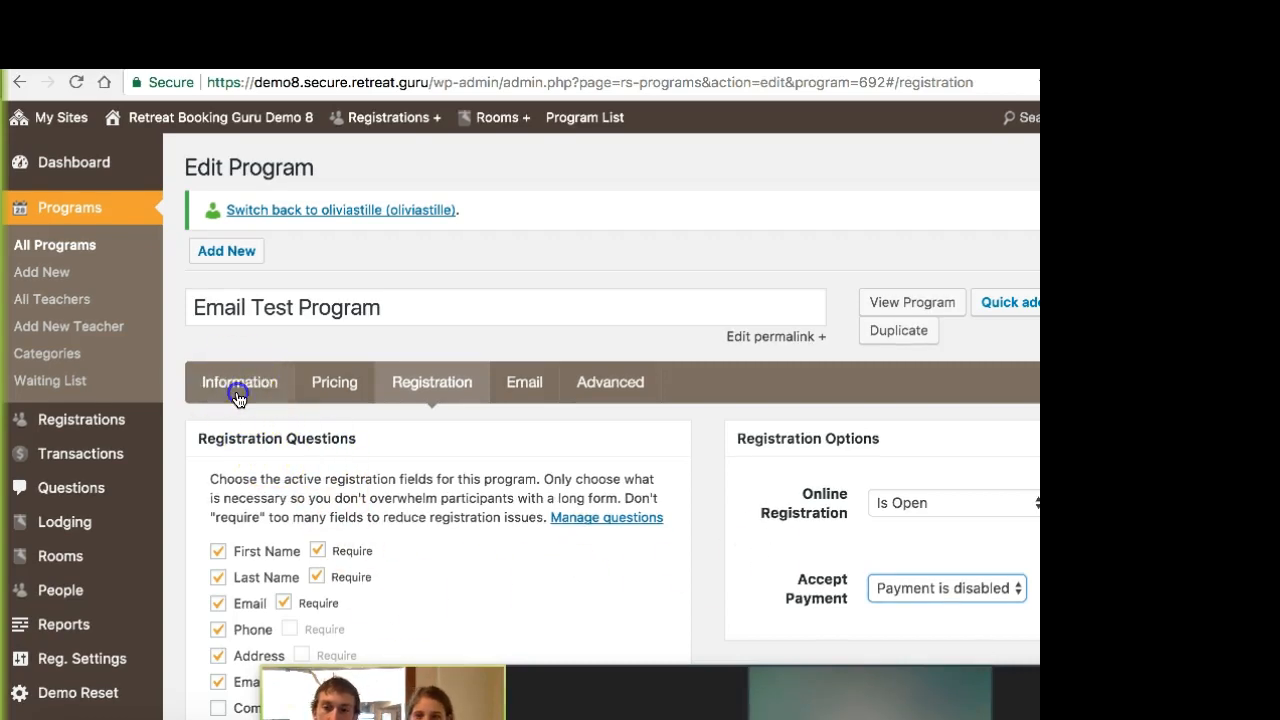
pyautogui.scroll(-3, 437, 451)
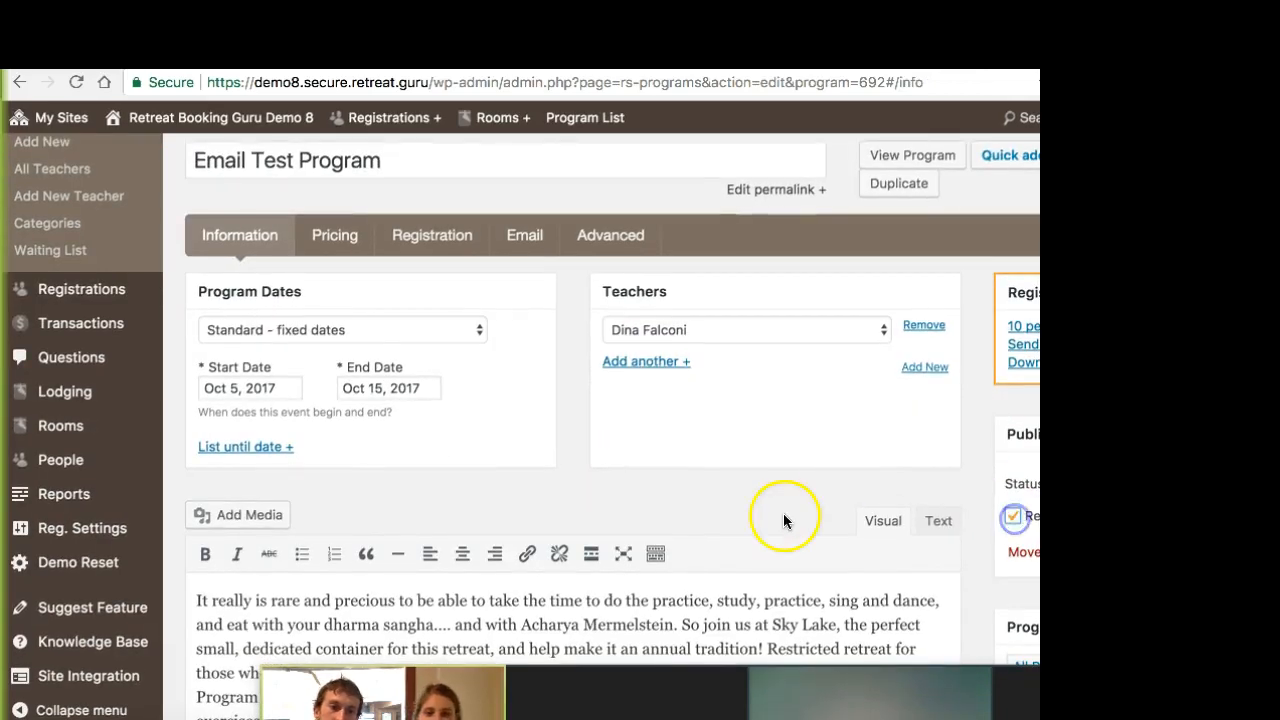
pyautogui.scroll(-1, 900, 505)
pyautogui.click(1013, 502)
pyautogui.scroll(1, 860, 522)
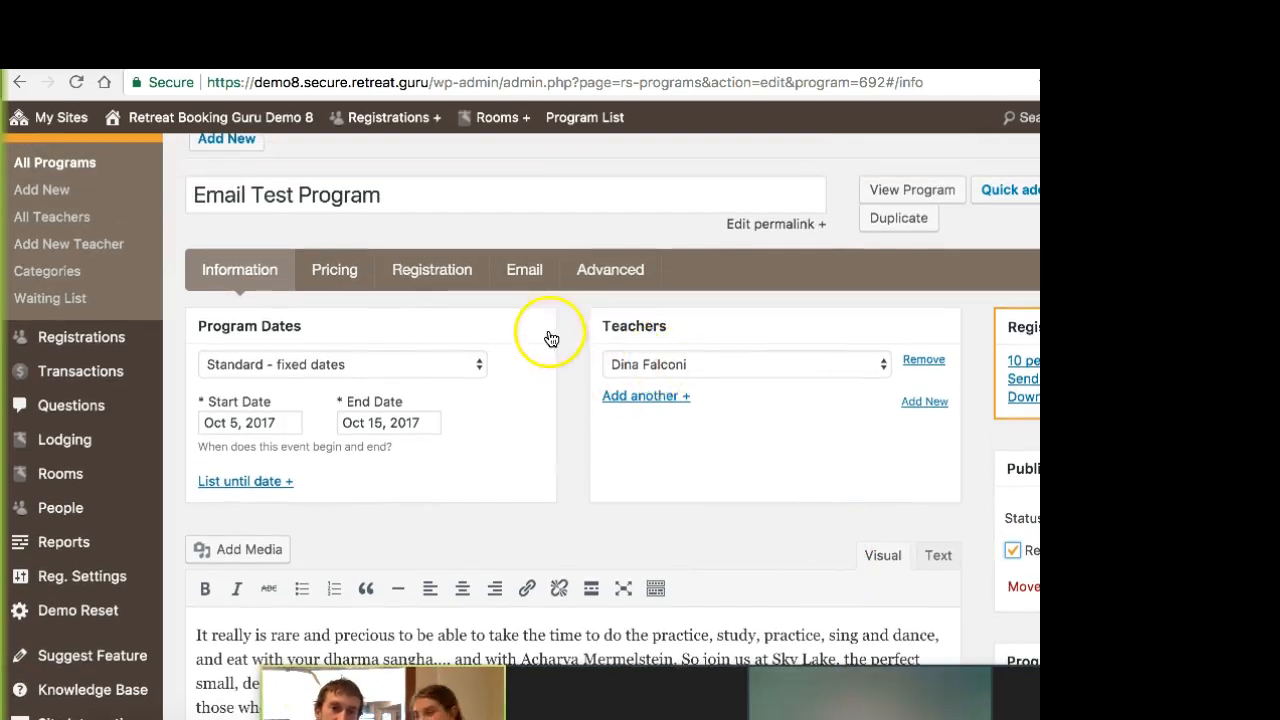
pyautogui.click(455, 268)
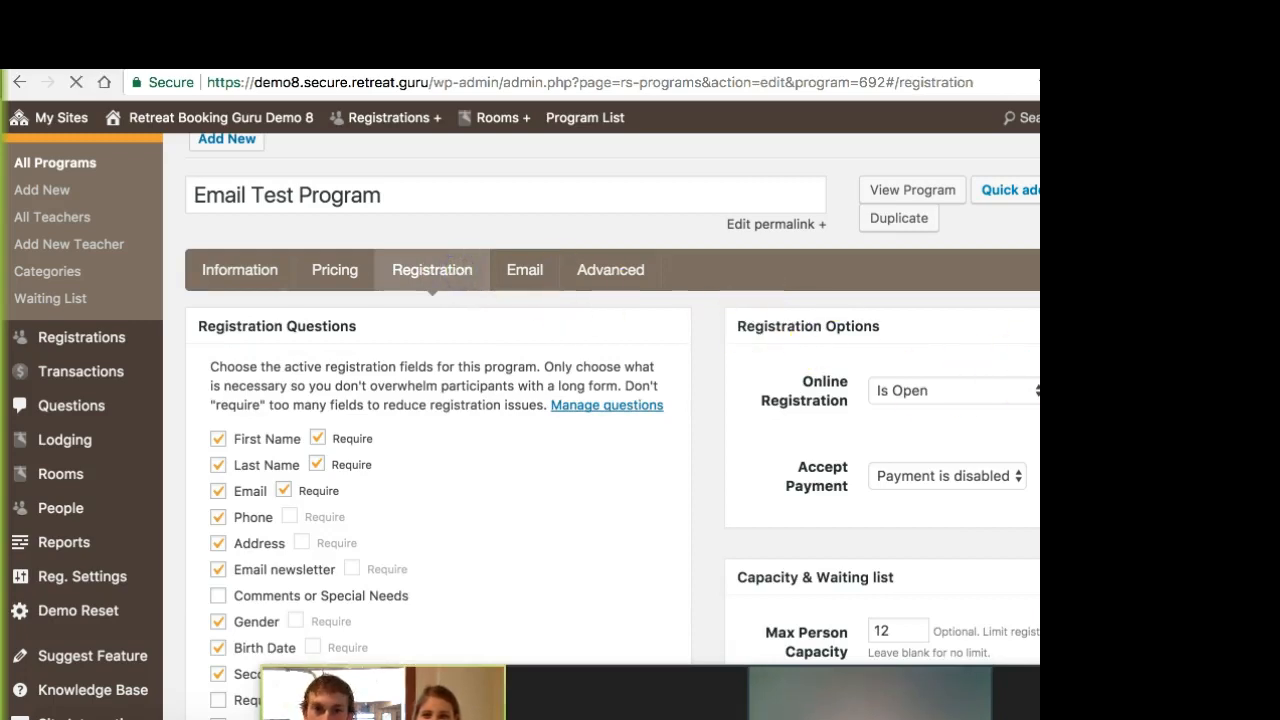
pyautogui.scroll(-1, 612, 400)
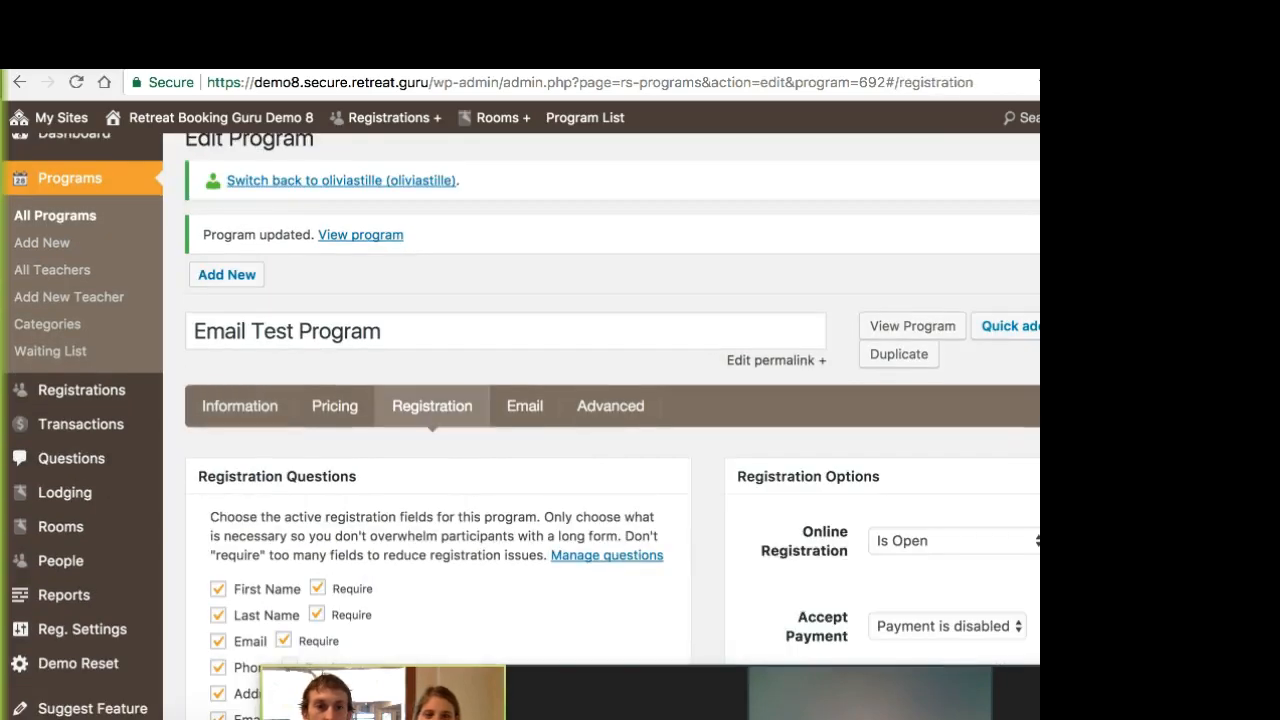
# Step: View the Email Test Program's public registration form and select the Dorm lodging option
pyautogui.click(912, 326)
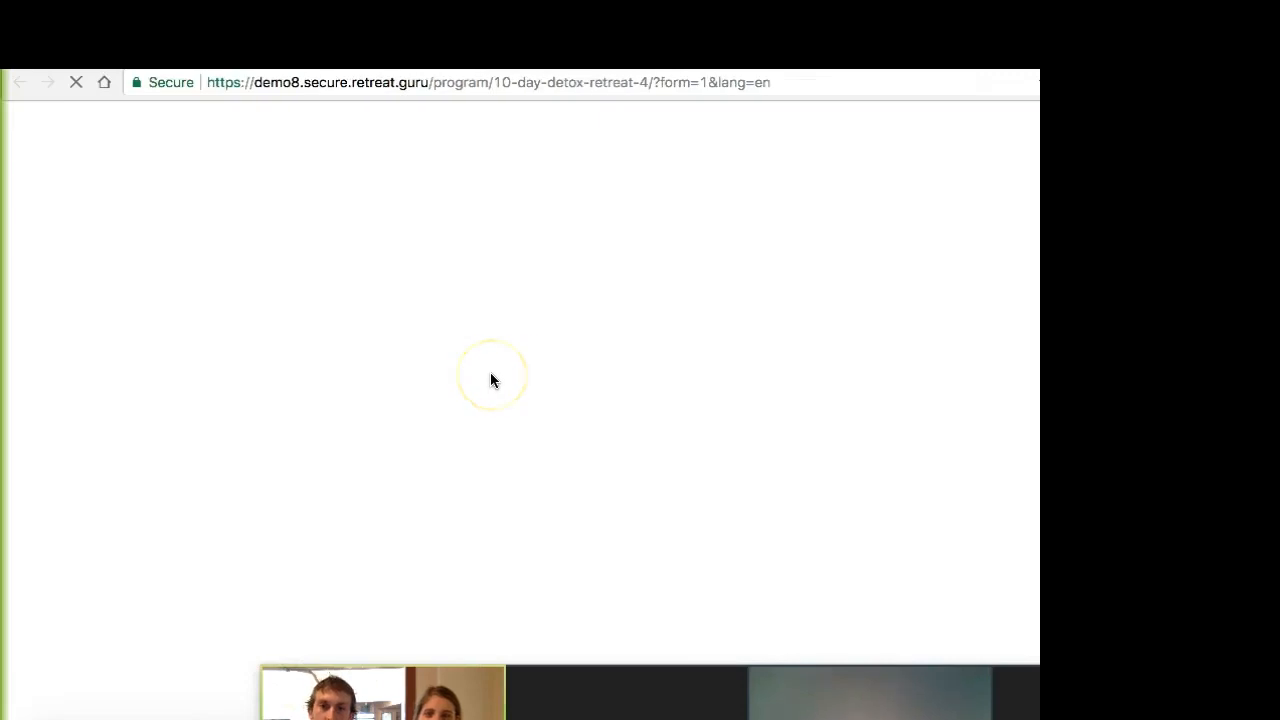
pyautogui.scroll(-5, 540, 378)
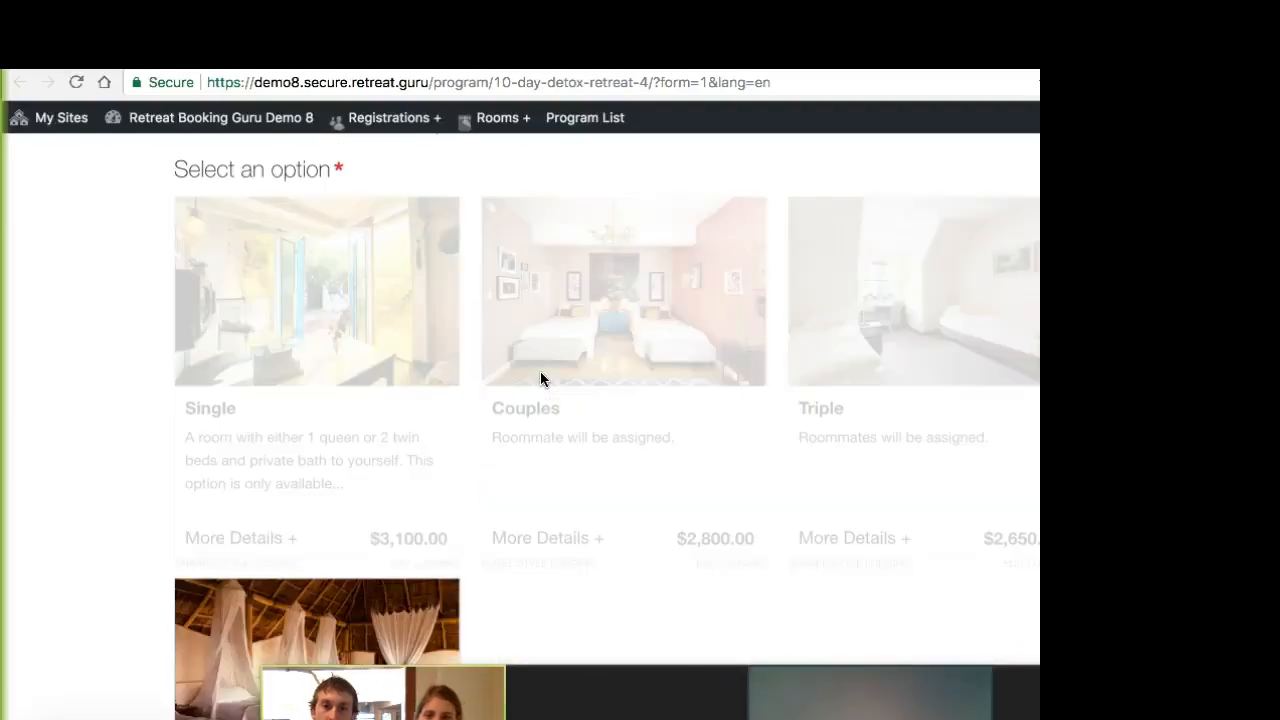
pyautogui.scroll(-3, 540, 378)
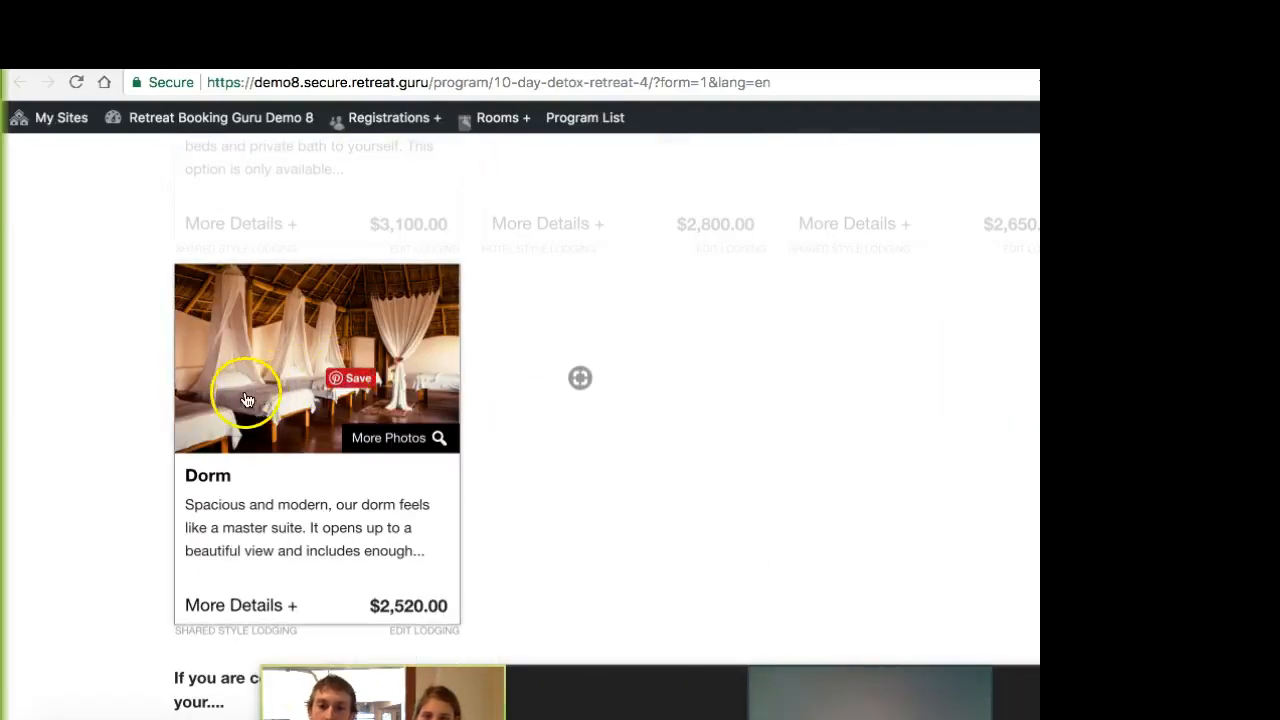
pyautogui.click(246, 400)
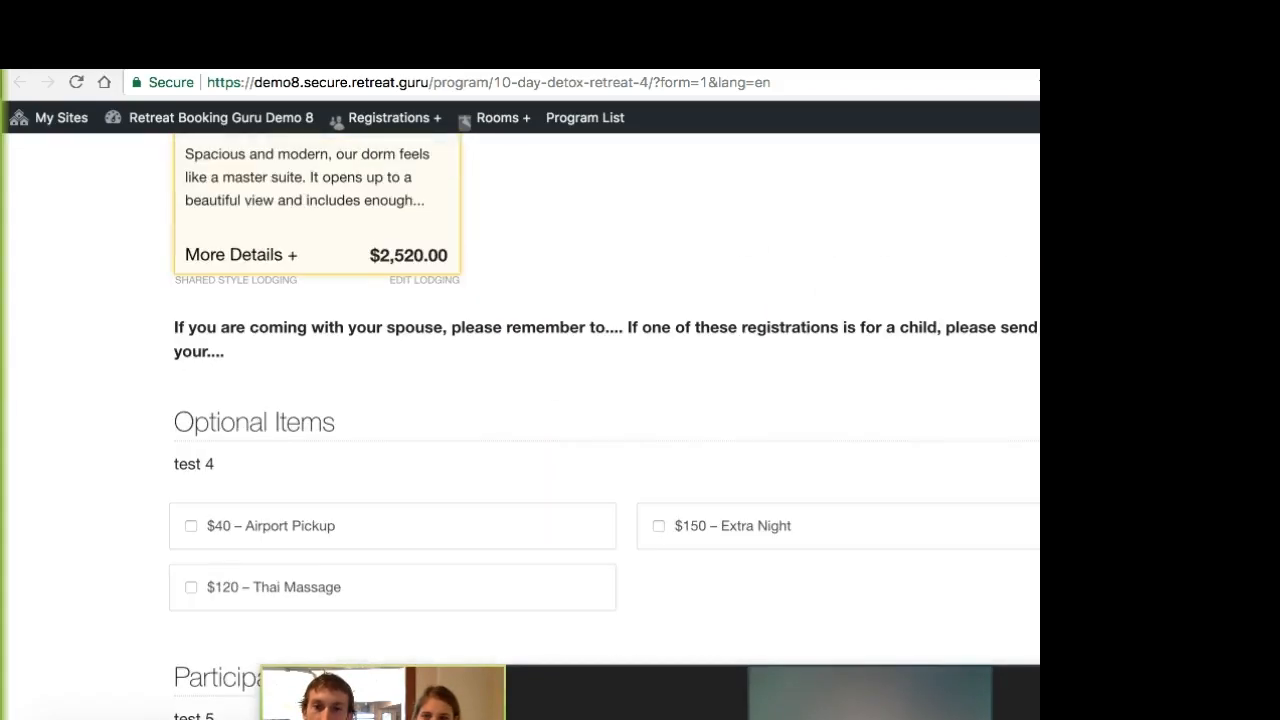
# Step: Add the $40 Airport Pickup and $120 Thai Massage optional items to the registration
pyautogui.click(320, 418)
pyautogui.click(335, 474)
pyautogui.scroll(-1, 786, 490)
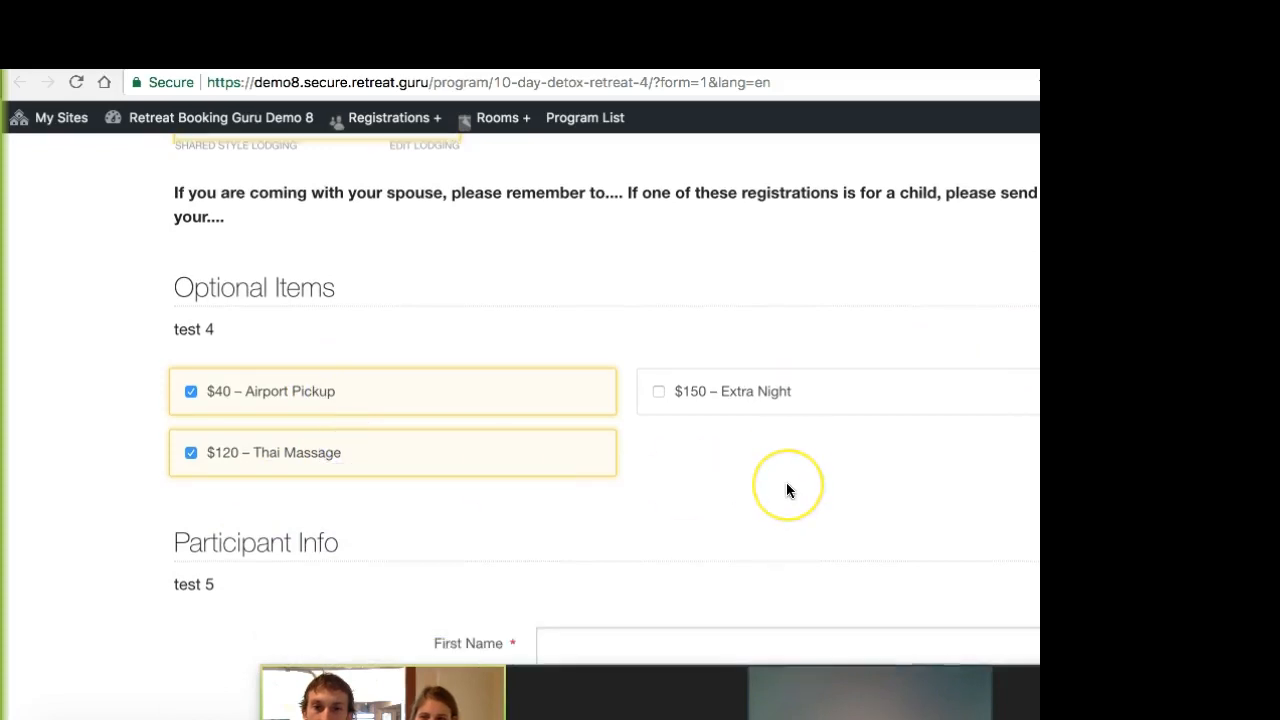
# Step: Fill in the participant info with the first saved autofill profile and submit the registration, leaving the remaining questions blank
pyautogui.scroll(-4, 786, 488)
pyautogui.click(578, 272)
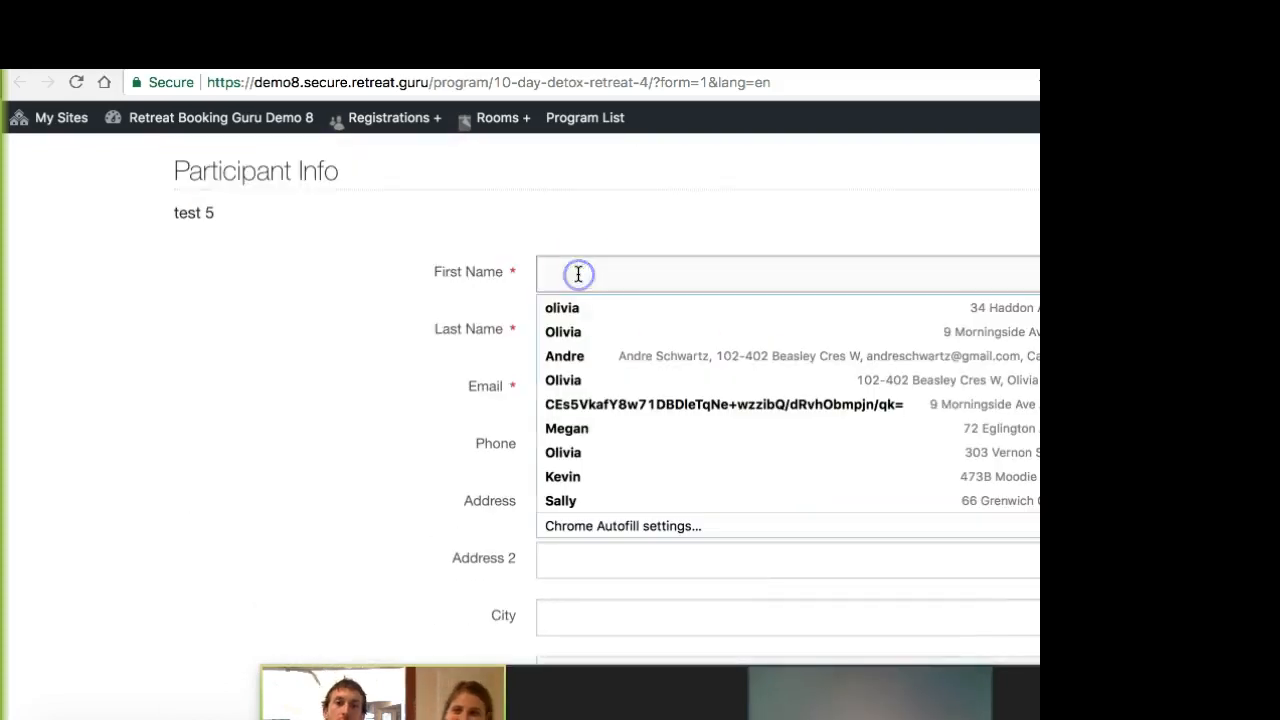
pyautogui.click(570, 308)
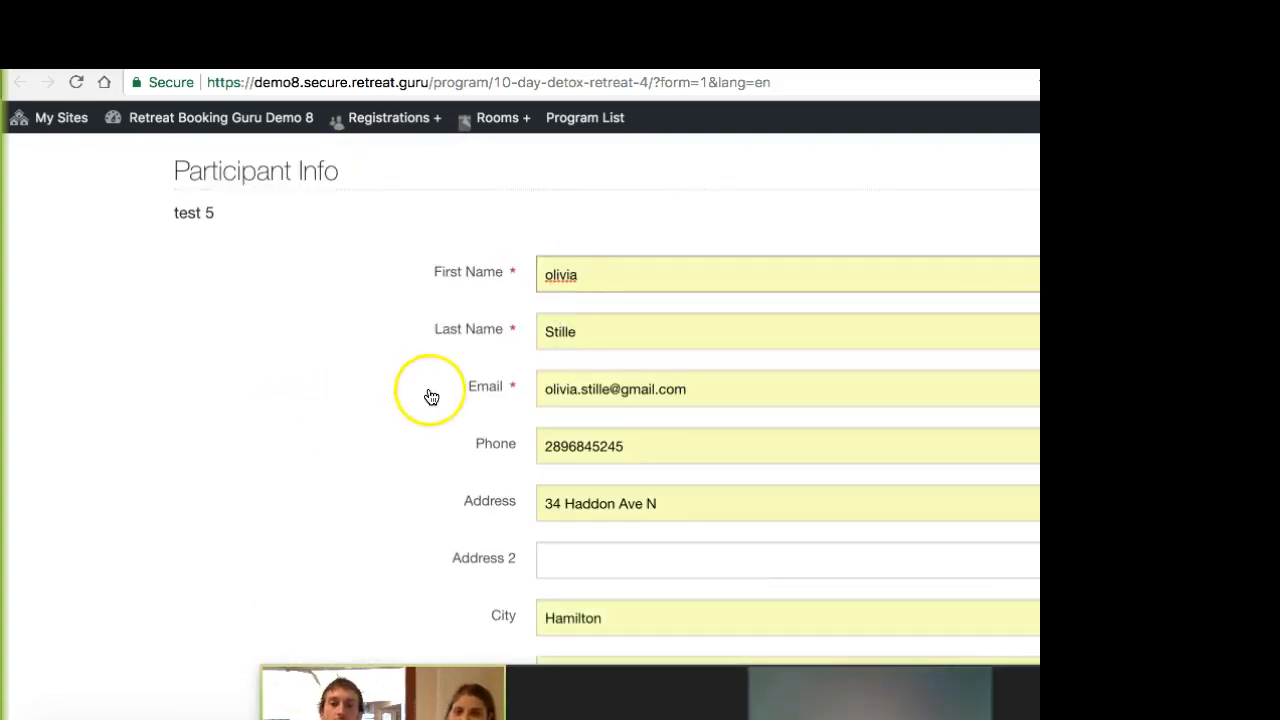
pyautogui.scroll(-1, 657, 400)
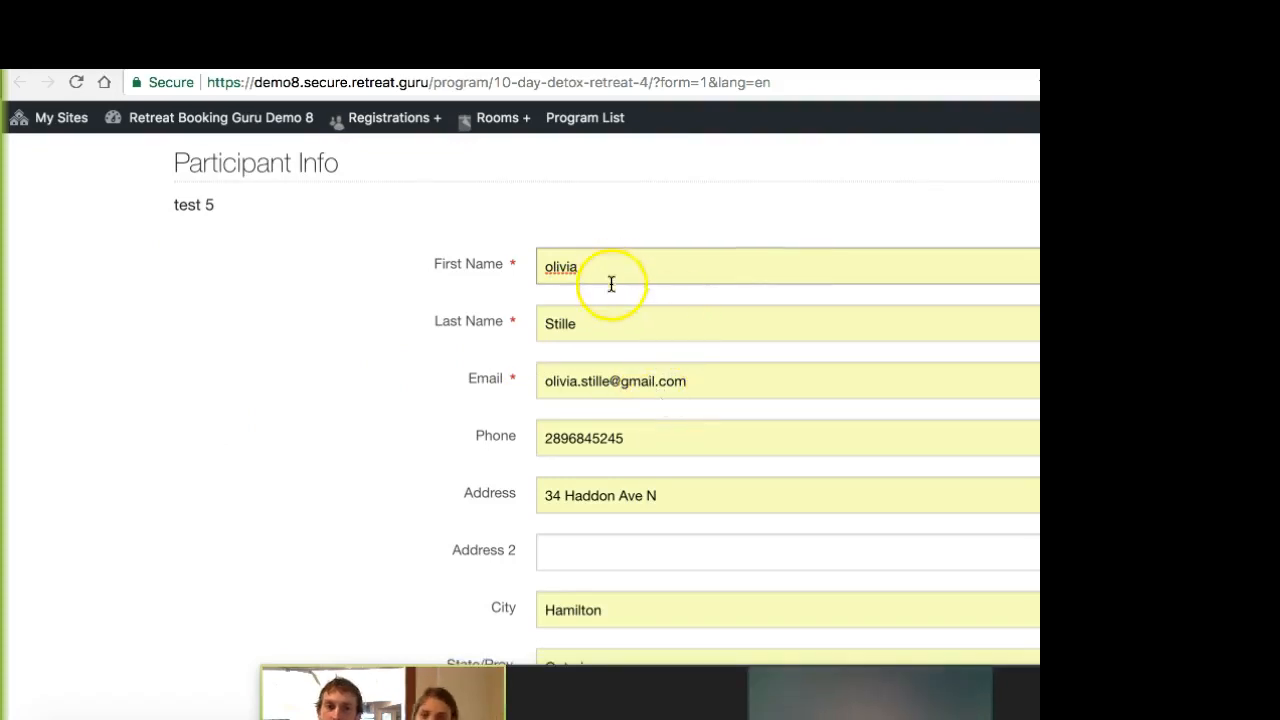
pyautogui.scroll(-2, 634, 334)
pyautogui.scroll(-10, 636, 334)
pyautogui.scroll(-3, 636, 332)
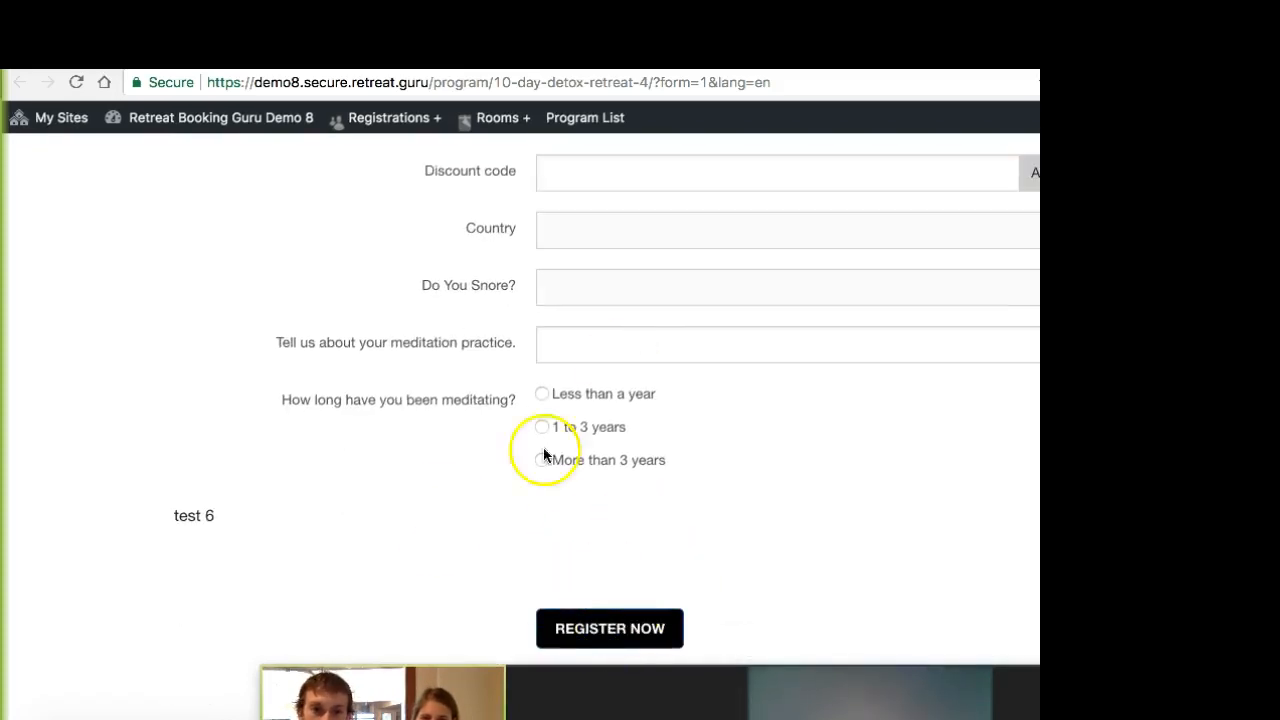
pyautogui.click(598, 630)
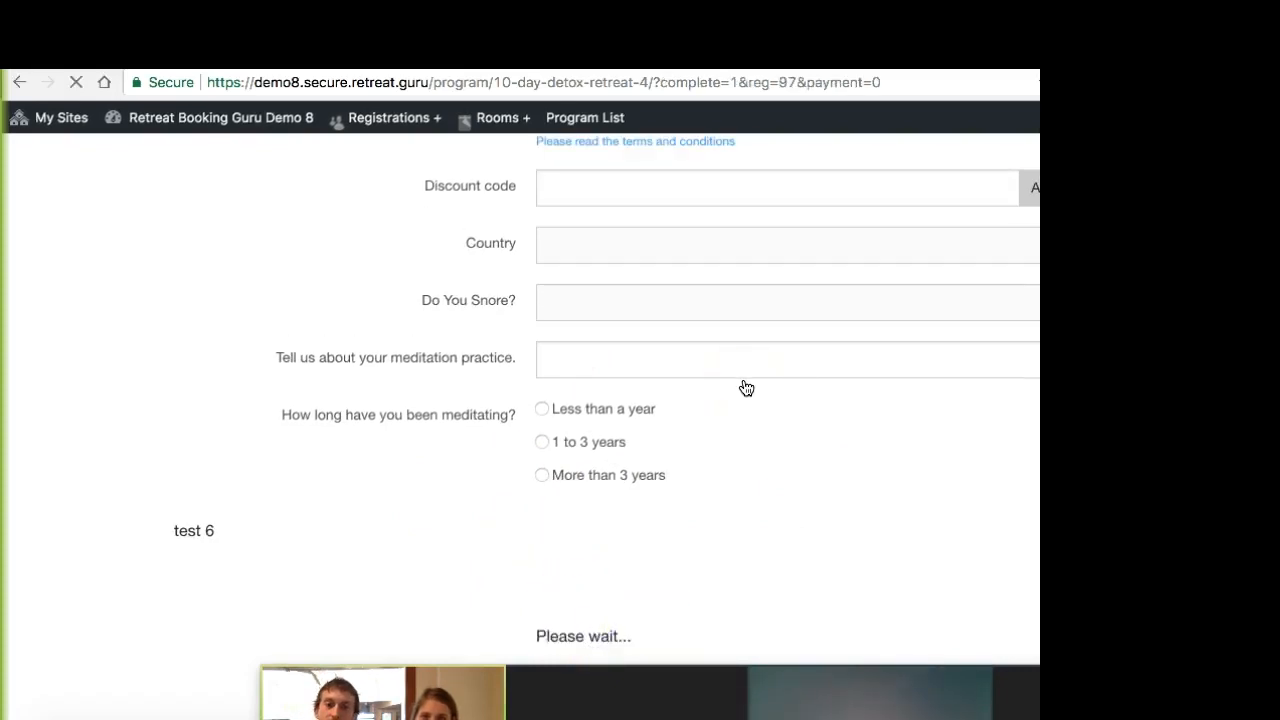
pyautogui.click(601, 400)
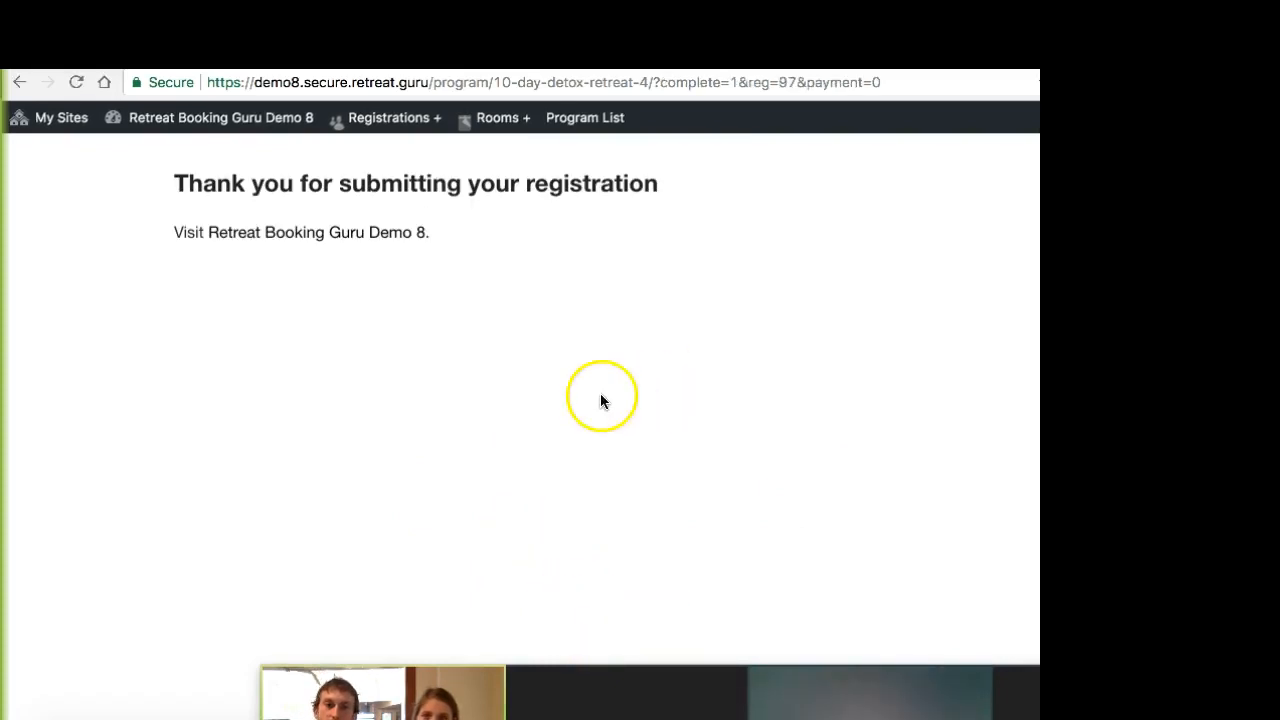
# Step: Return to the admin site and open the newest Email Test Program registration from the list of all registrations
pyautogui.click(420, 232)
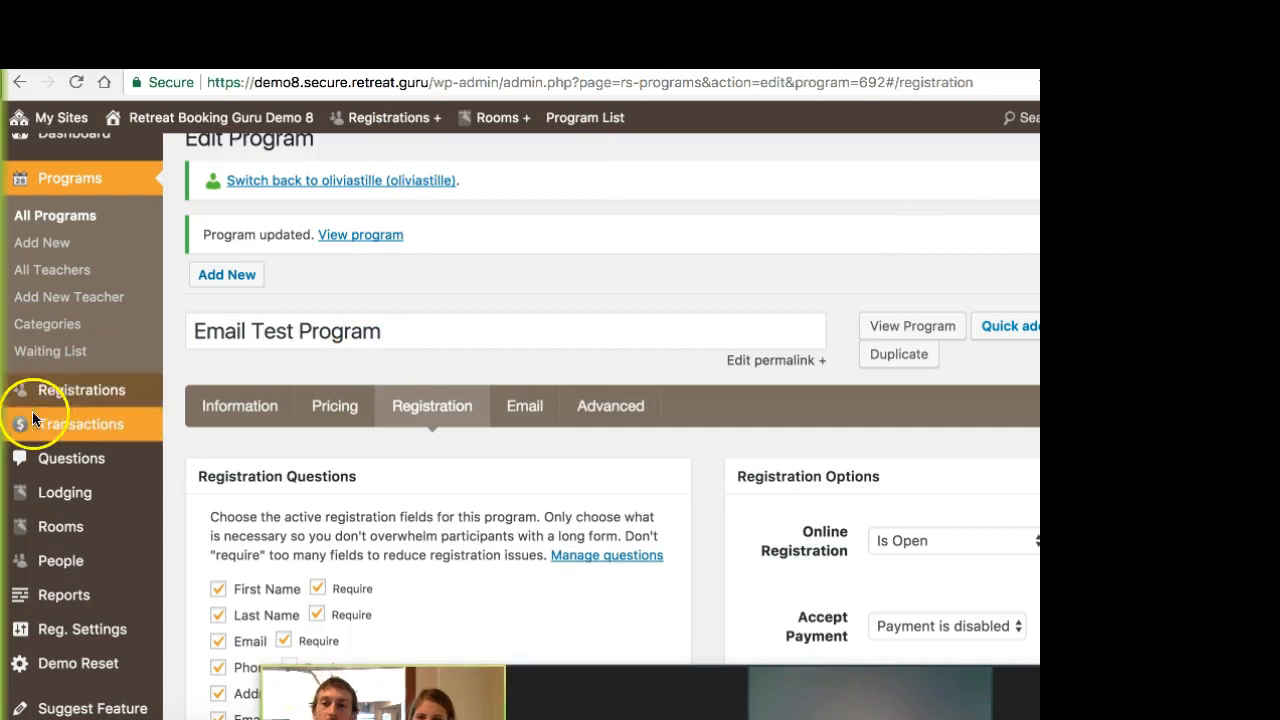
pyautogui.moveTo(52, 397)
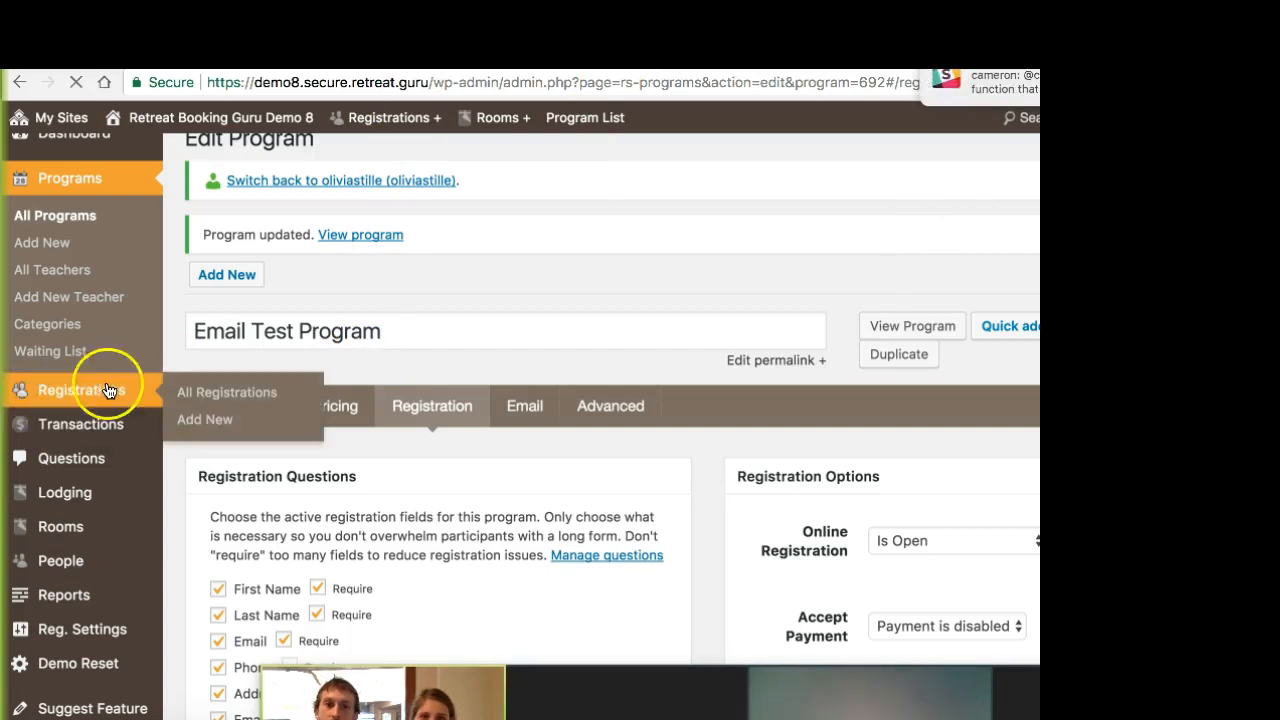
pyautogui.click(100, 388)
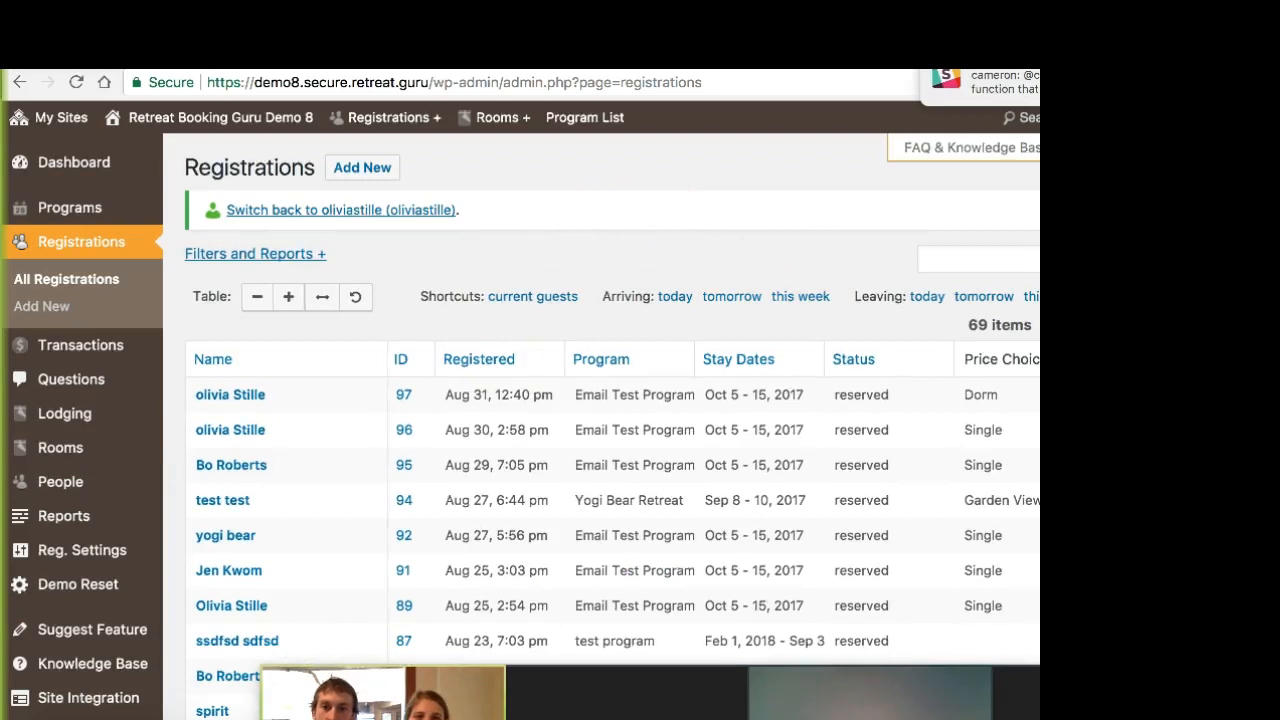
pyautogui.click(248, 400)
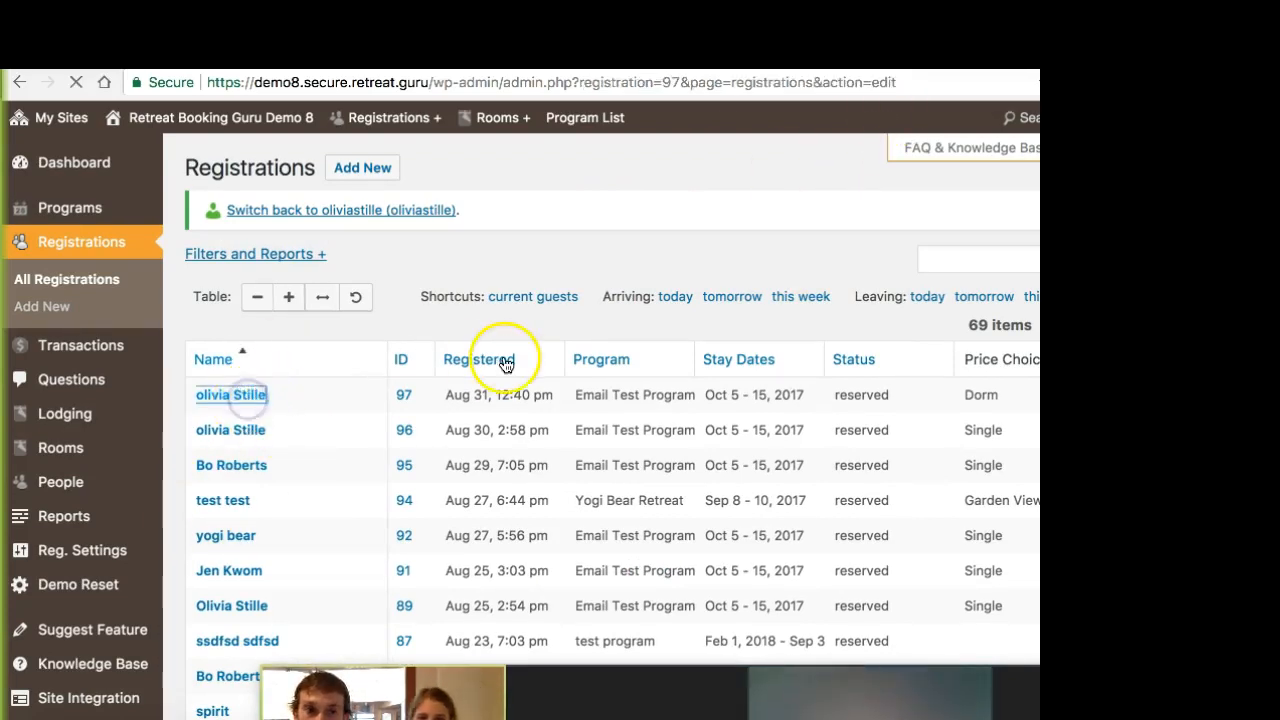
# Step: Expand the sent reg-confirm message on the registration and read its greeting, registration link and registration details
pyautogui.scroll(-10, 712, 450)
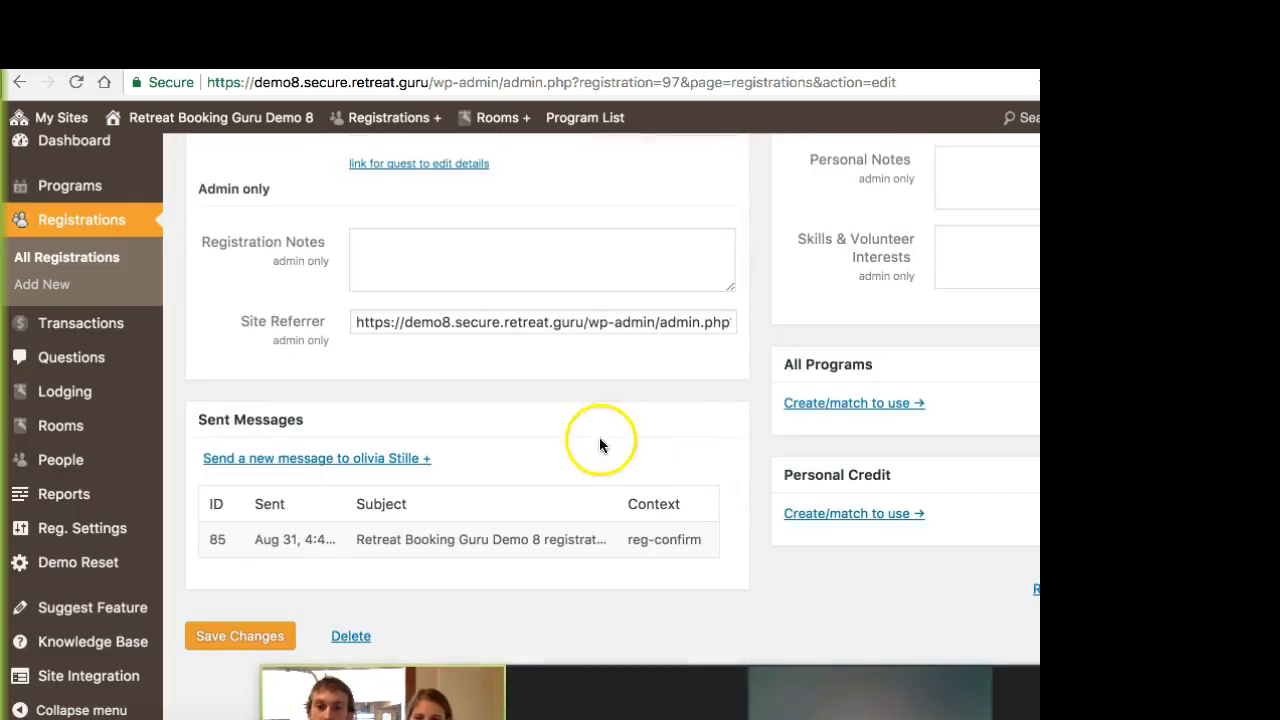
pyautogui.click(448, 552)
pyautogui.scroll(-2, 476, 520)
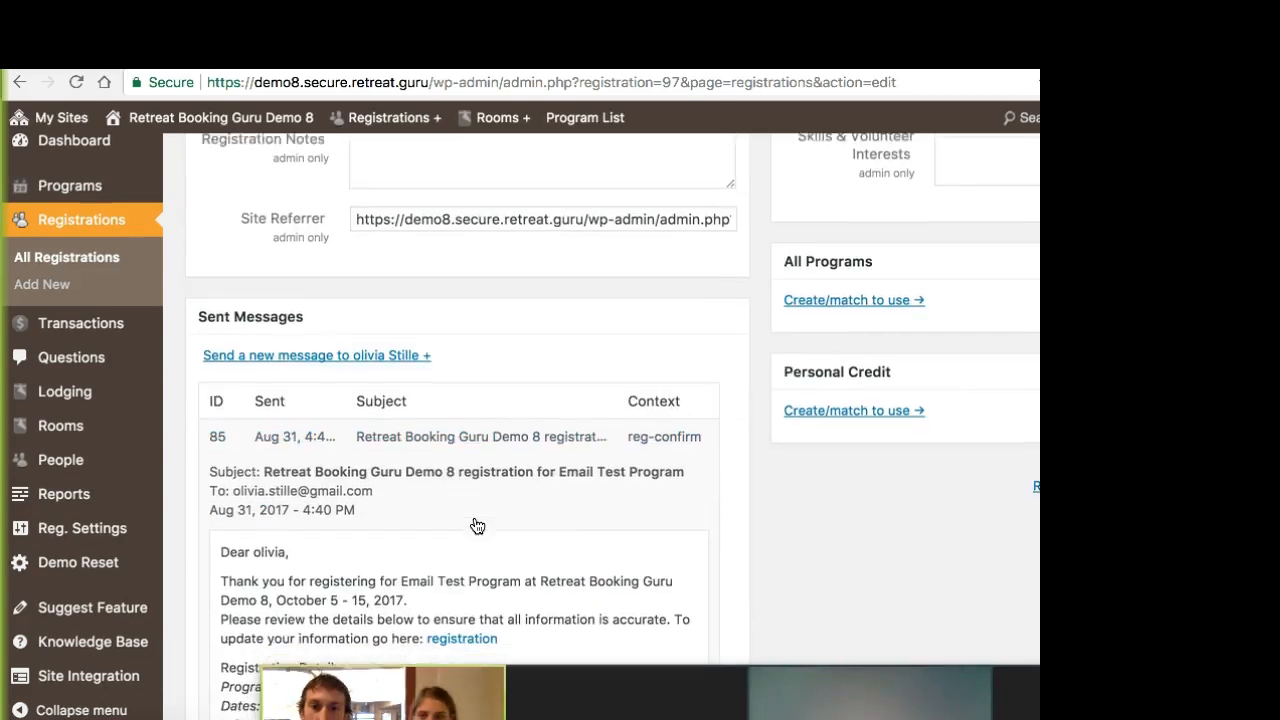
pyautogui.scroll(-3, 477, 526)
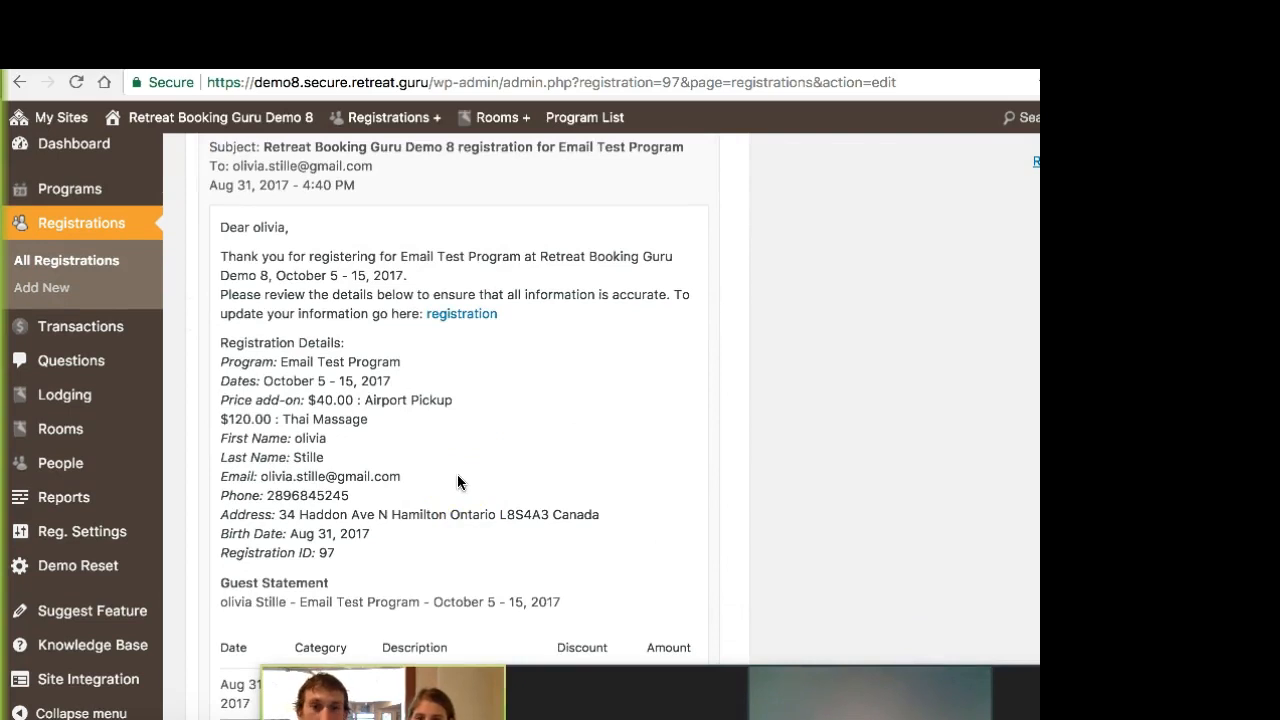
pyautogui.scroll(-1, 465, 486)
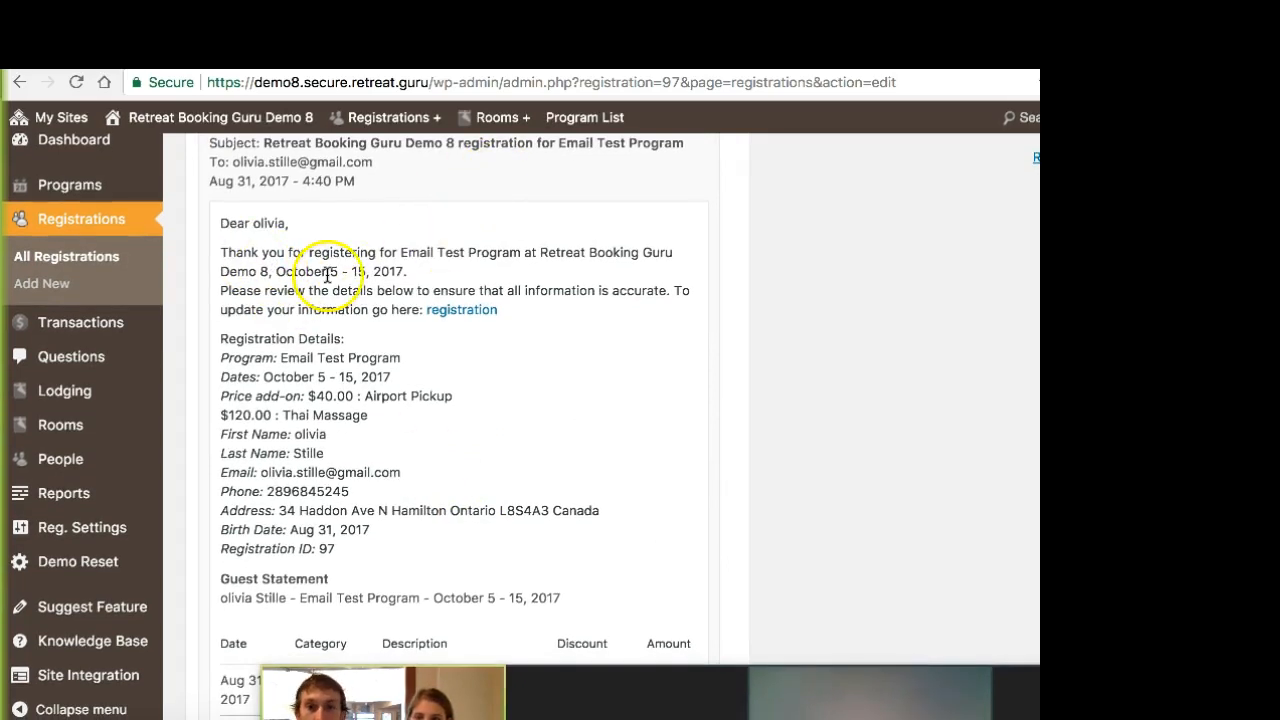
pyautogui.scroll(-1, 447, 389)
pyautogui.scroll(-1, 447, 389)
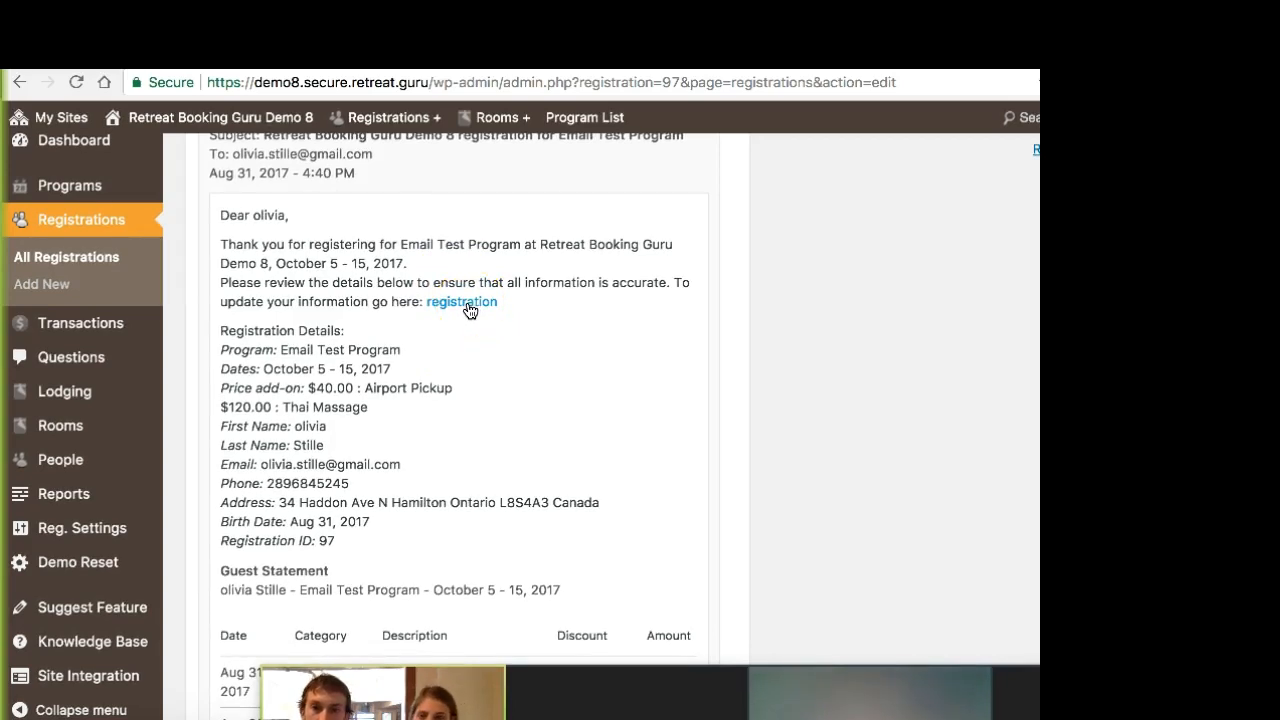
pyautogui.scroll(-2, 470, 310)
pyautogui.scroll(-1, 391, 338)
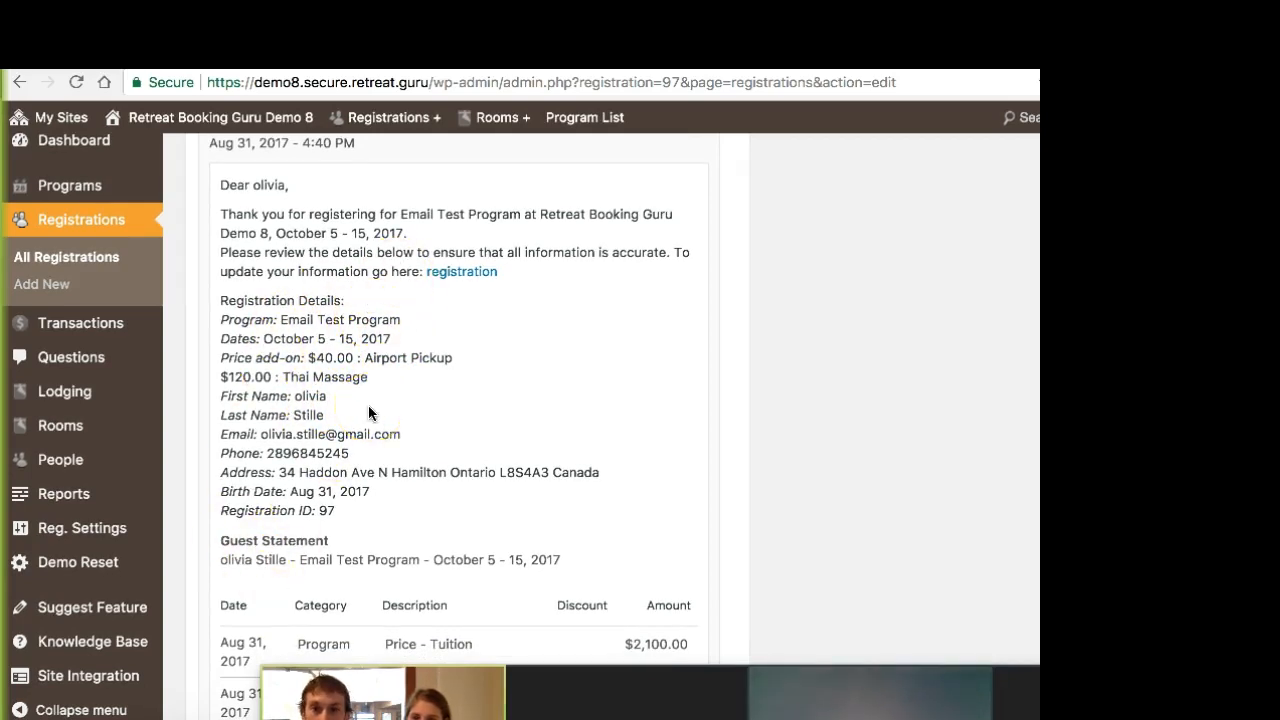
# Step: Examine the confirmation email's guest statement charges, closing links, signature and attached document
pyautogui.scroll(-5, 372, 405)
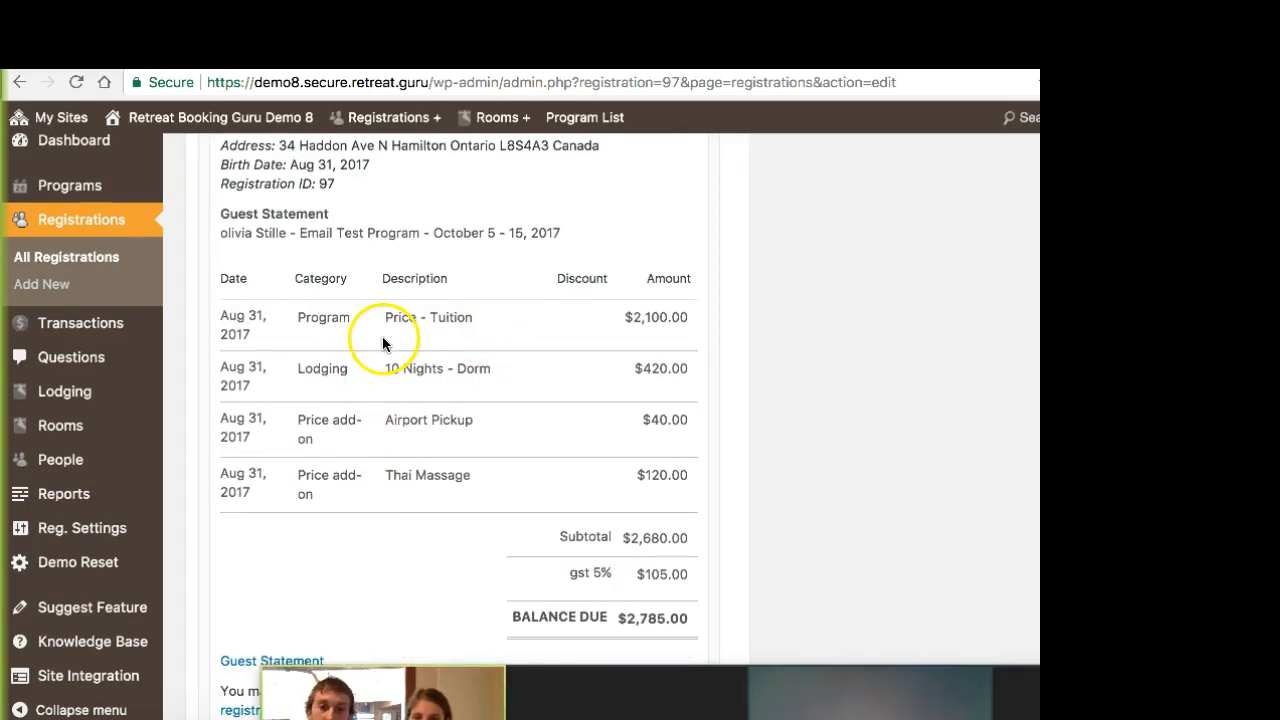
pyautogui.scroll(-1, 388, 340)
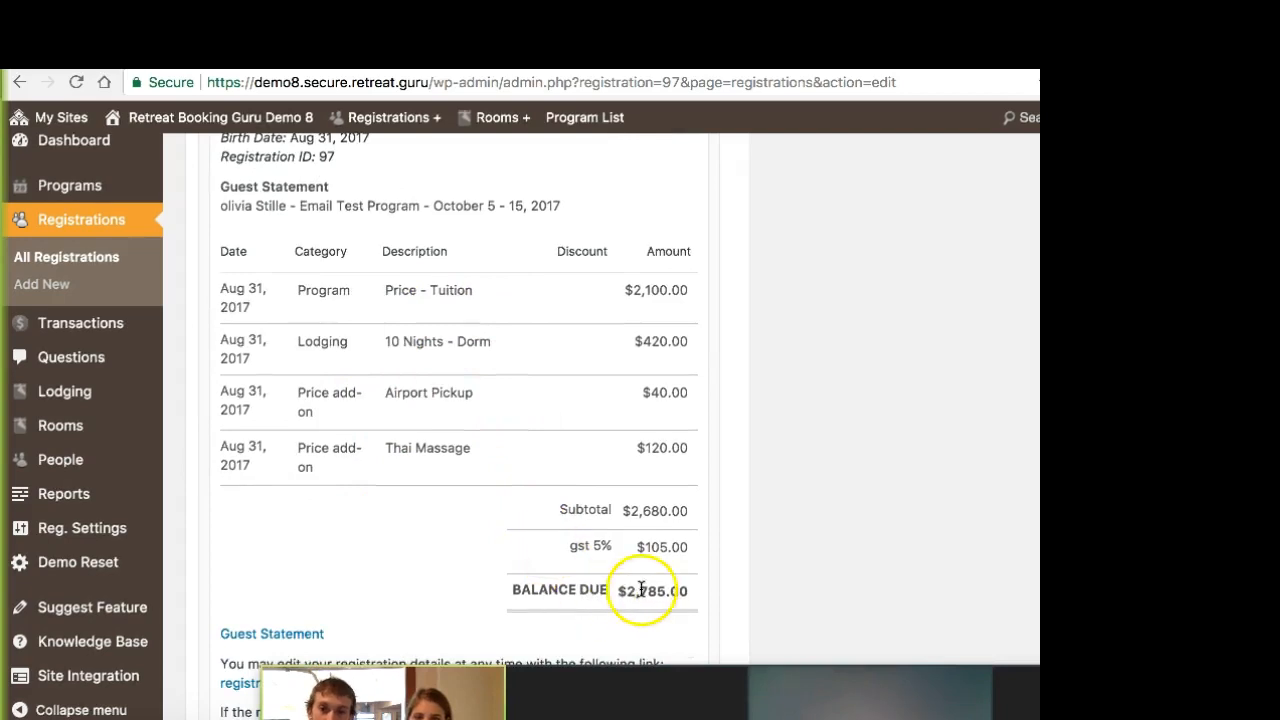
pyautogui.scroll(-2, 626, 583)
pyautogui.scroll(-3, 624, 581)
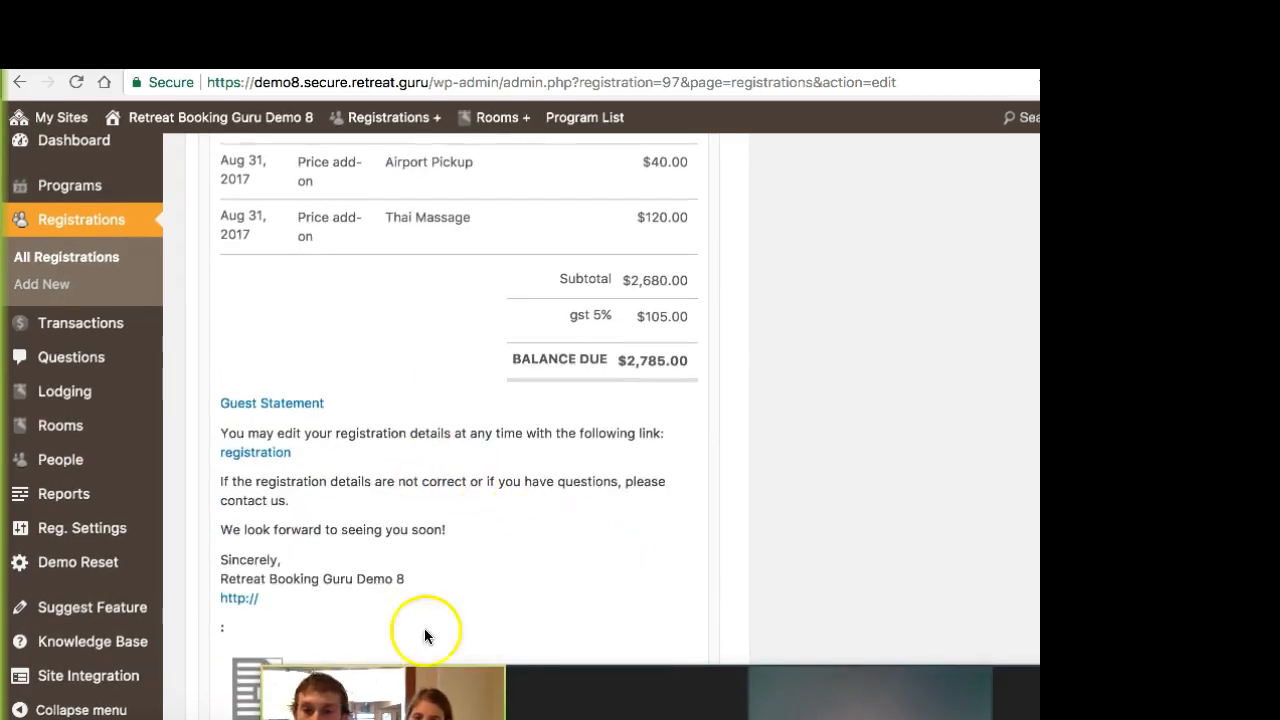
pyautogui.scroll(-4, 406, 498)
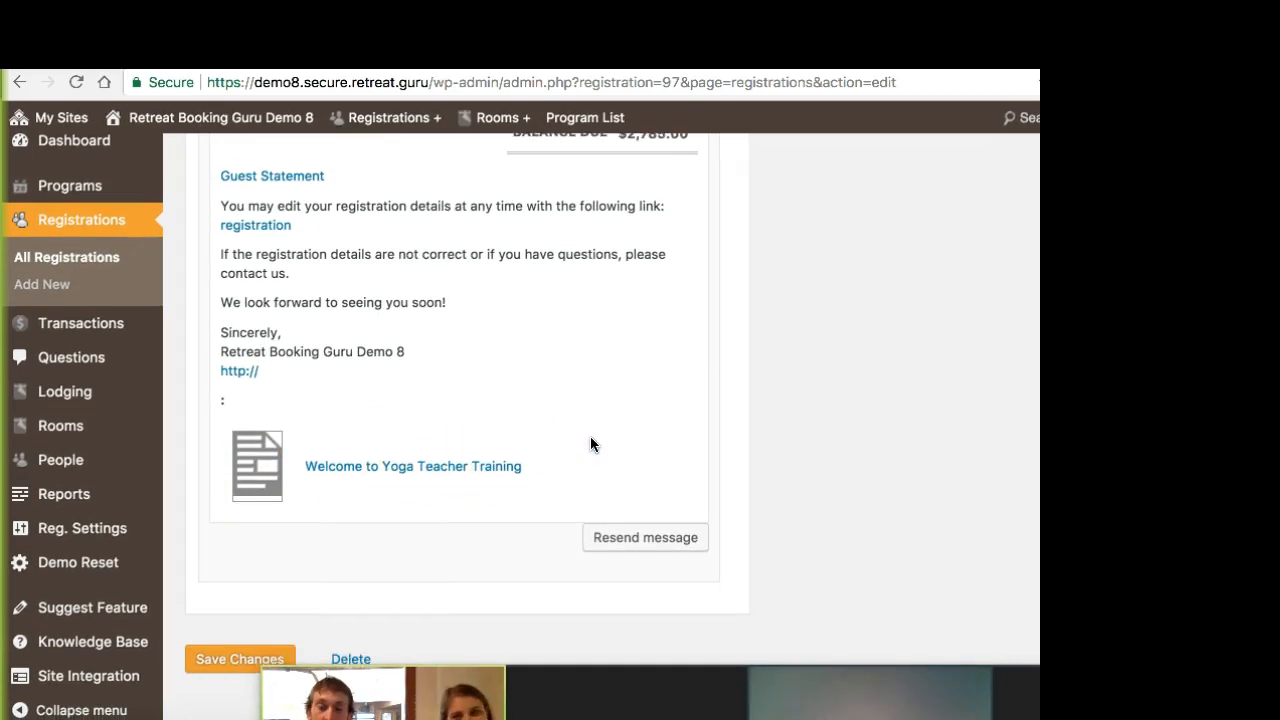
# Step: Review the confirmation email again, comparing its registration update link, listed add-ons and guest statement
pyautogui.scroll(5, 590, 444)
pyautogui.scroll(3, 590, 444)
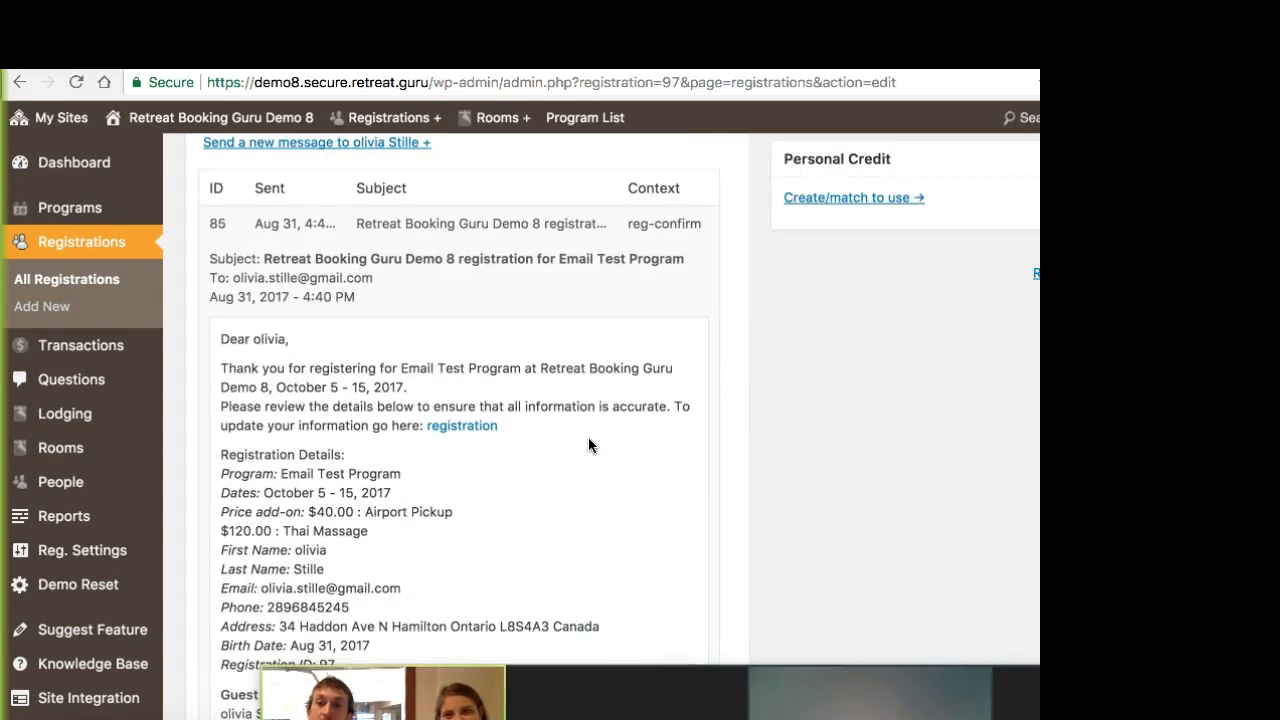
pyautogui.click(495, 432)
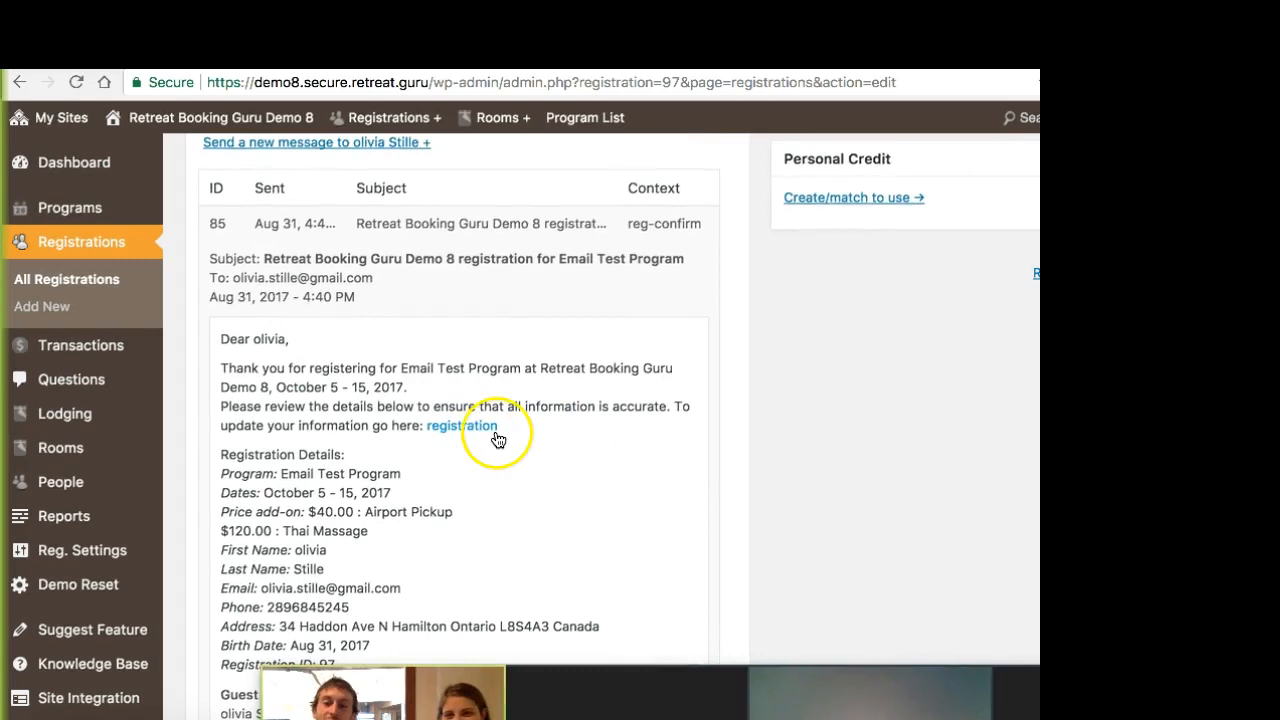
pyautogui.scroll(-8, 500, 442)
pyautogui.scroll(3, 504, 448)
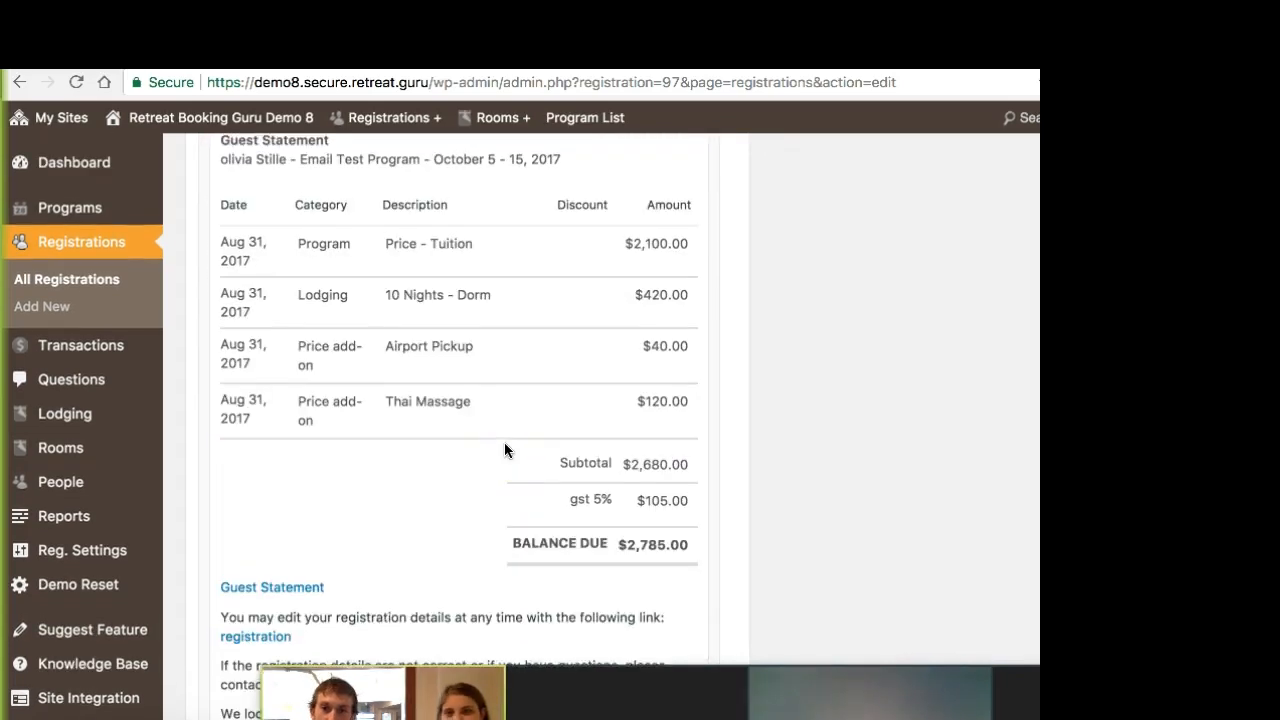
pyautogui.scroll(8, 504, 450)
pyautogui.scroll(-5, 504, 450)
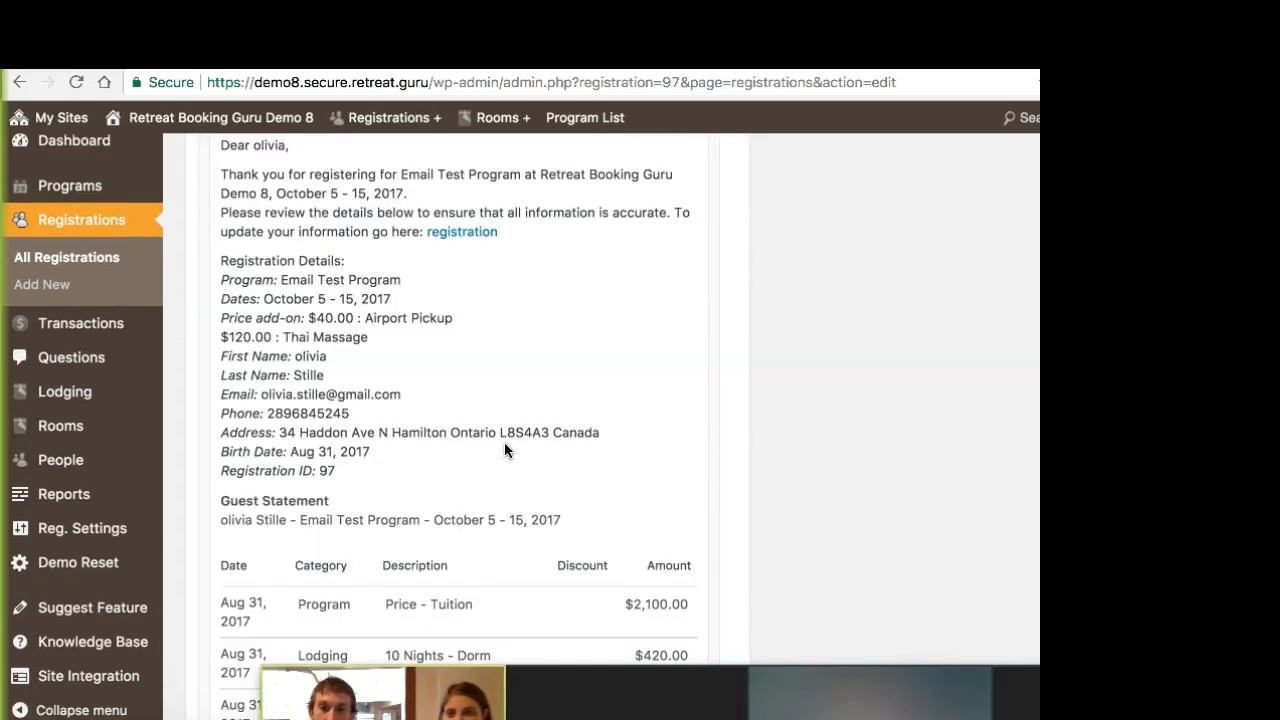
pyautogui.scroll(2, 504, 450)
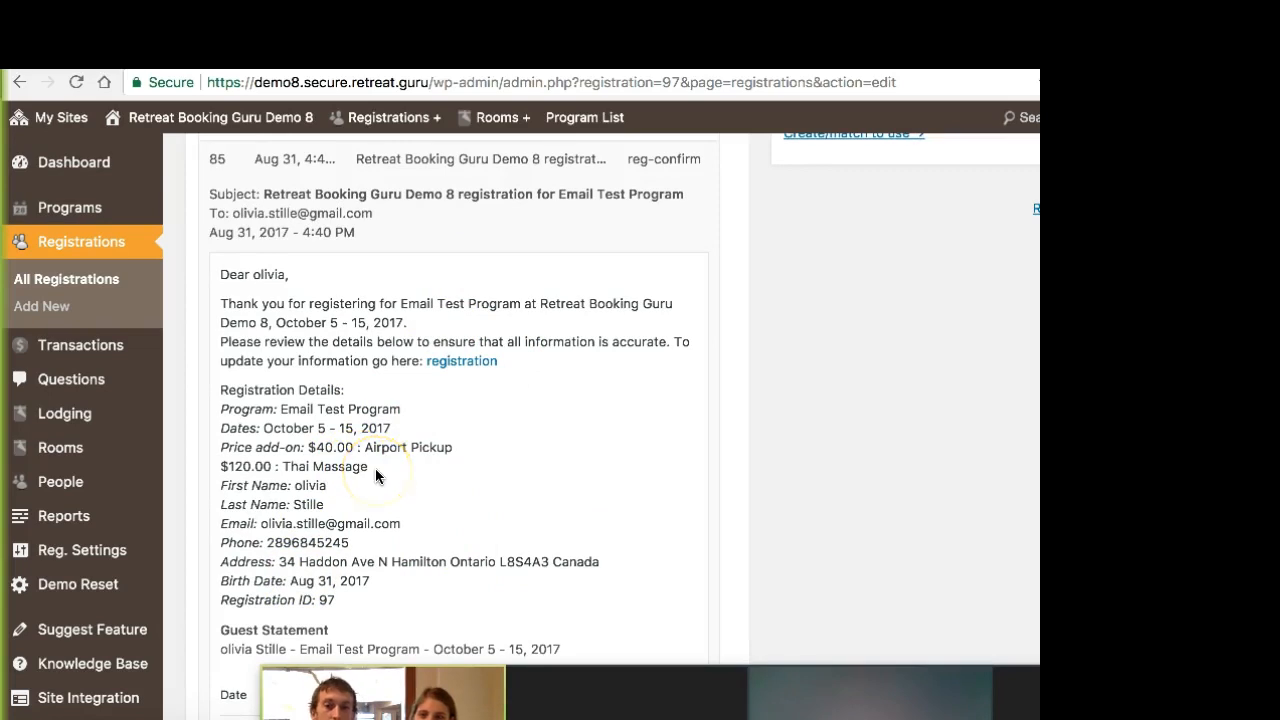
pyautogui.scroll(-1, 712, 452)
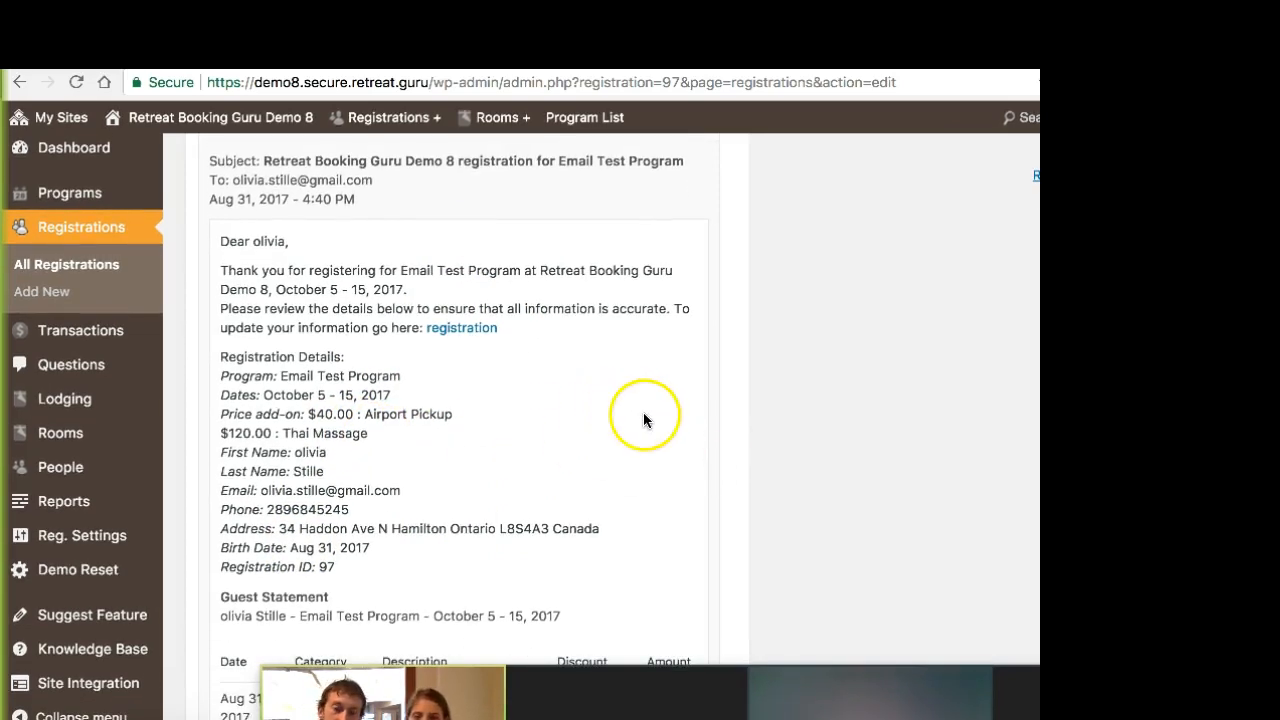
# Step: Check the sent message's subject, context and resend option, and return to the registration's main details
pyautogui.scroll(2, 645, 416)
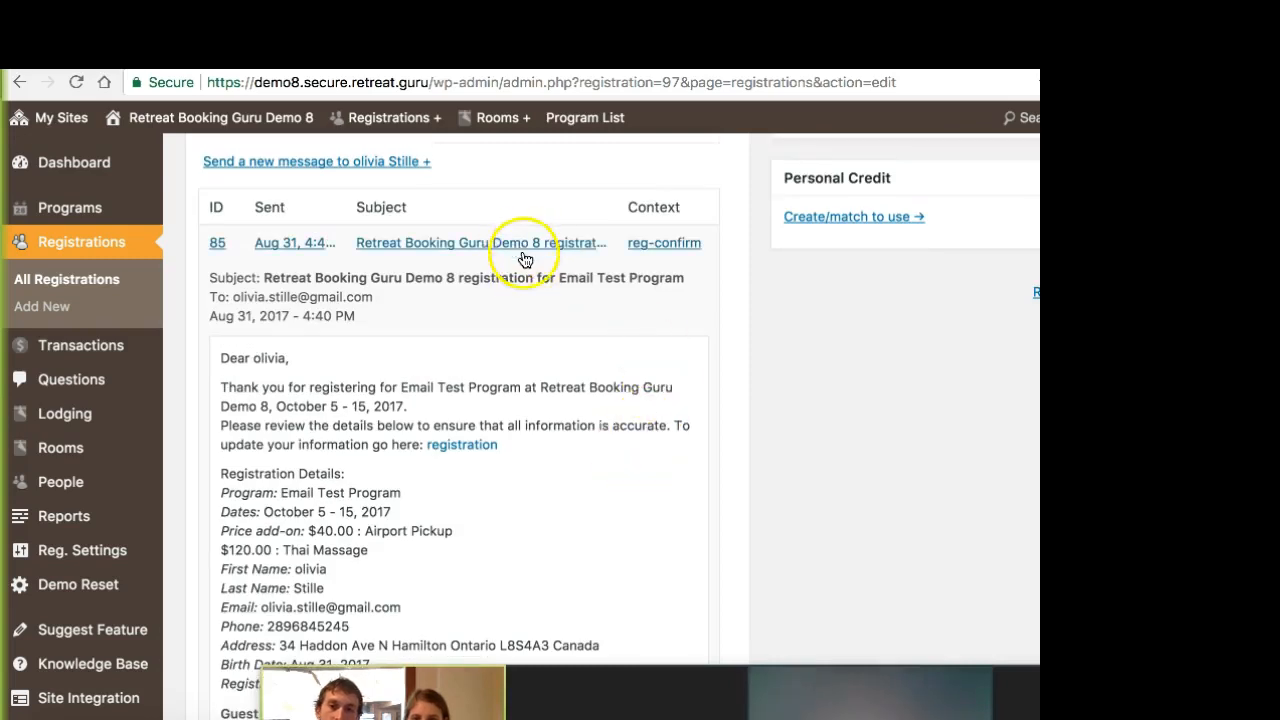
pyautogui.scroll(1, 727, 246)
pyautogui.scroll(1, 727, 246)
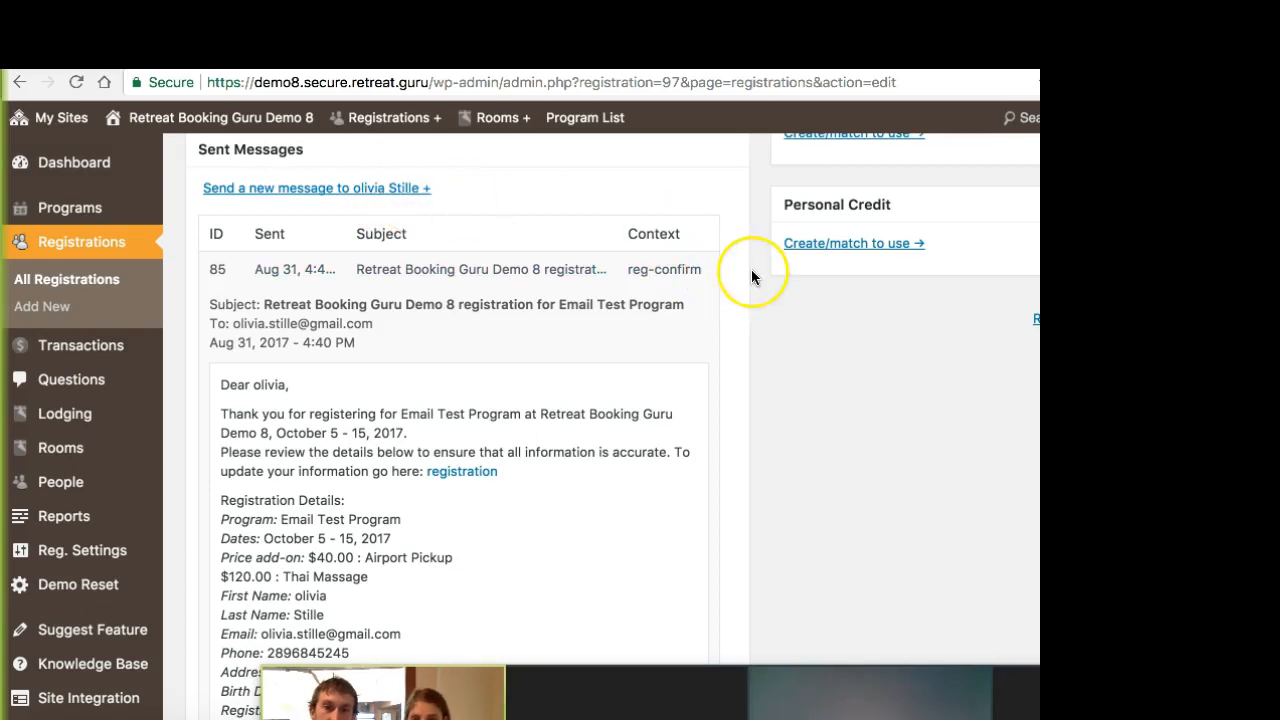
pyautogui.scroll(-1, 751, 274)
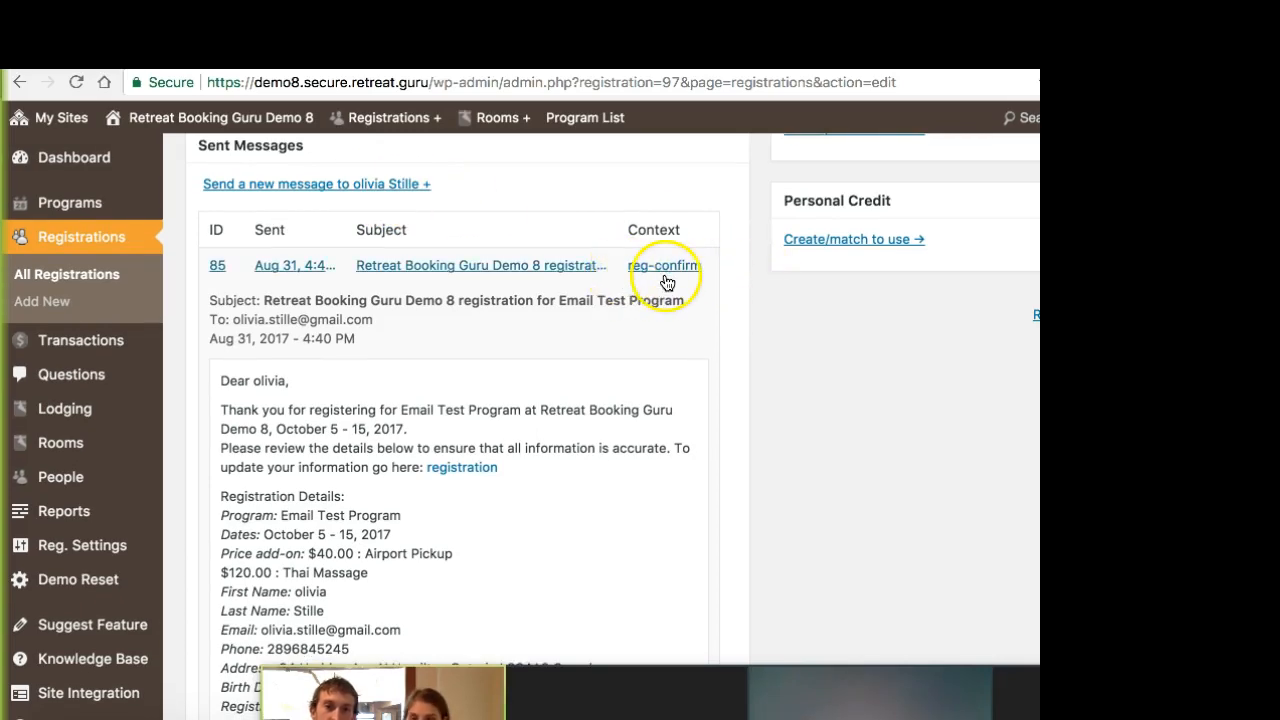
pyautogui.scroll(-10, 715, 278)
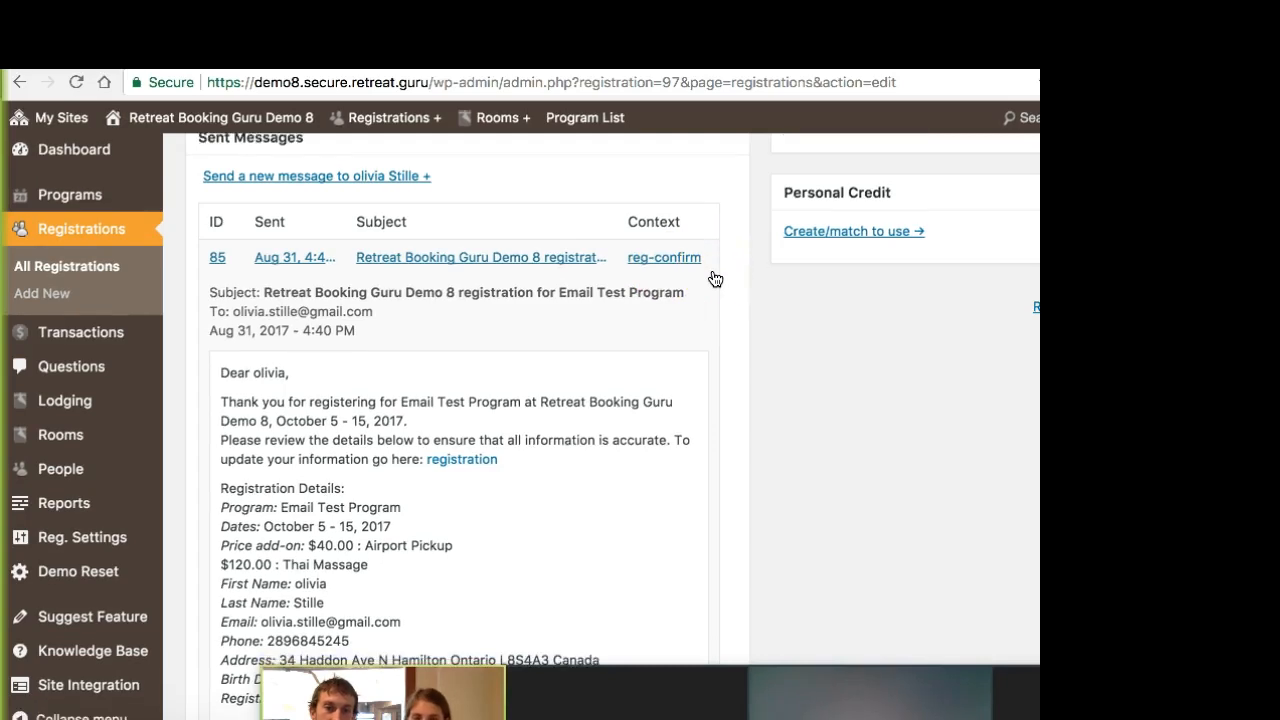
pyautogui.scroll(-10, 715, 278)
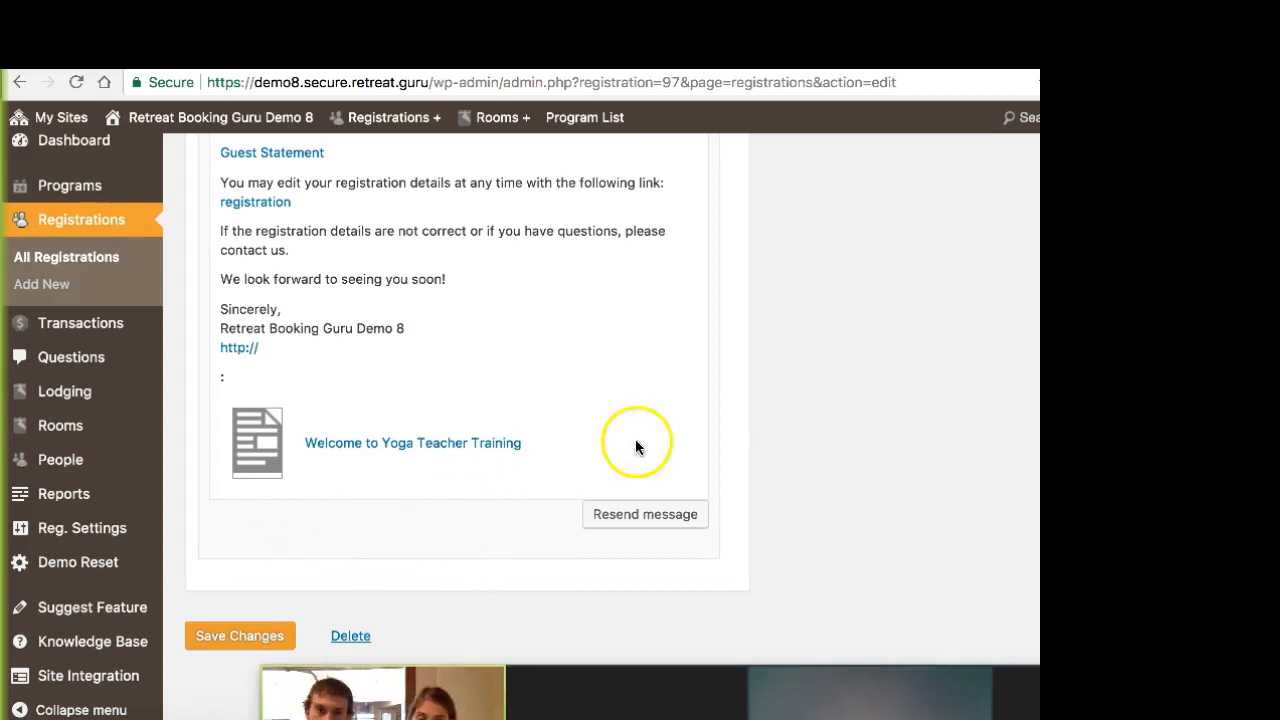
pyautogui.scroll(18, 695, 402)
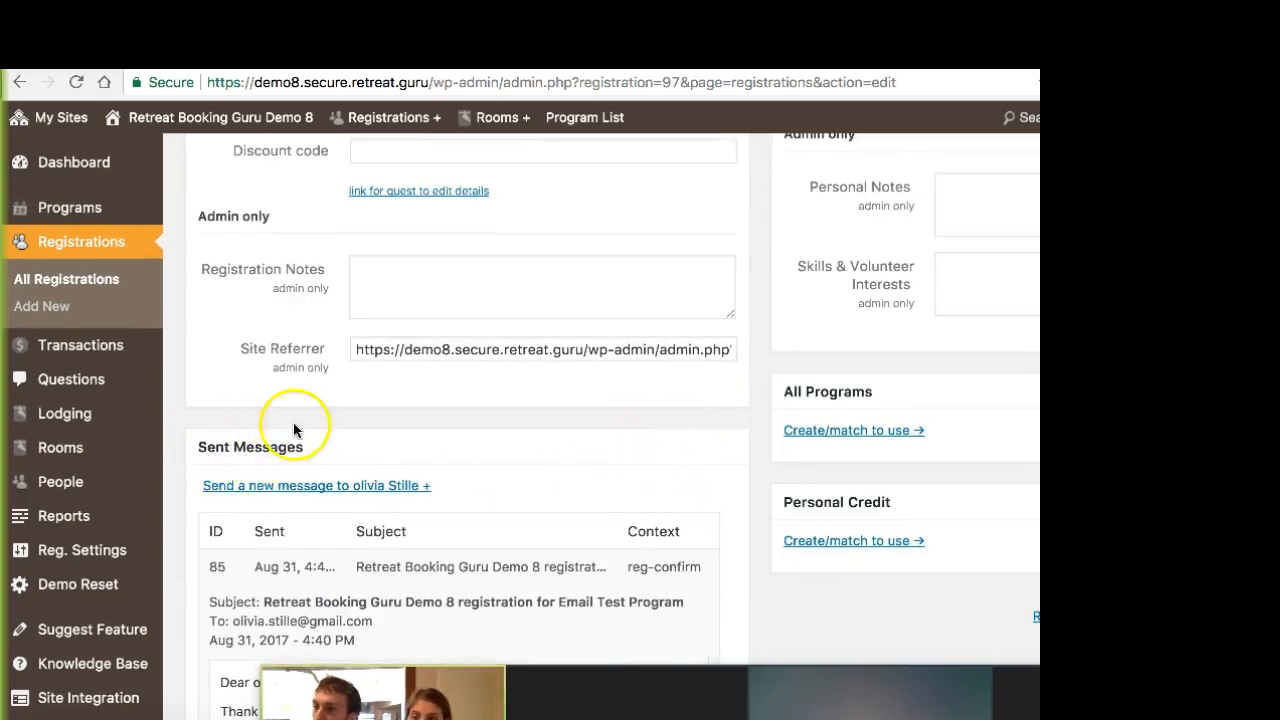
pyautogui.scroll(15, 350, 440)
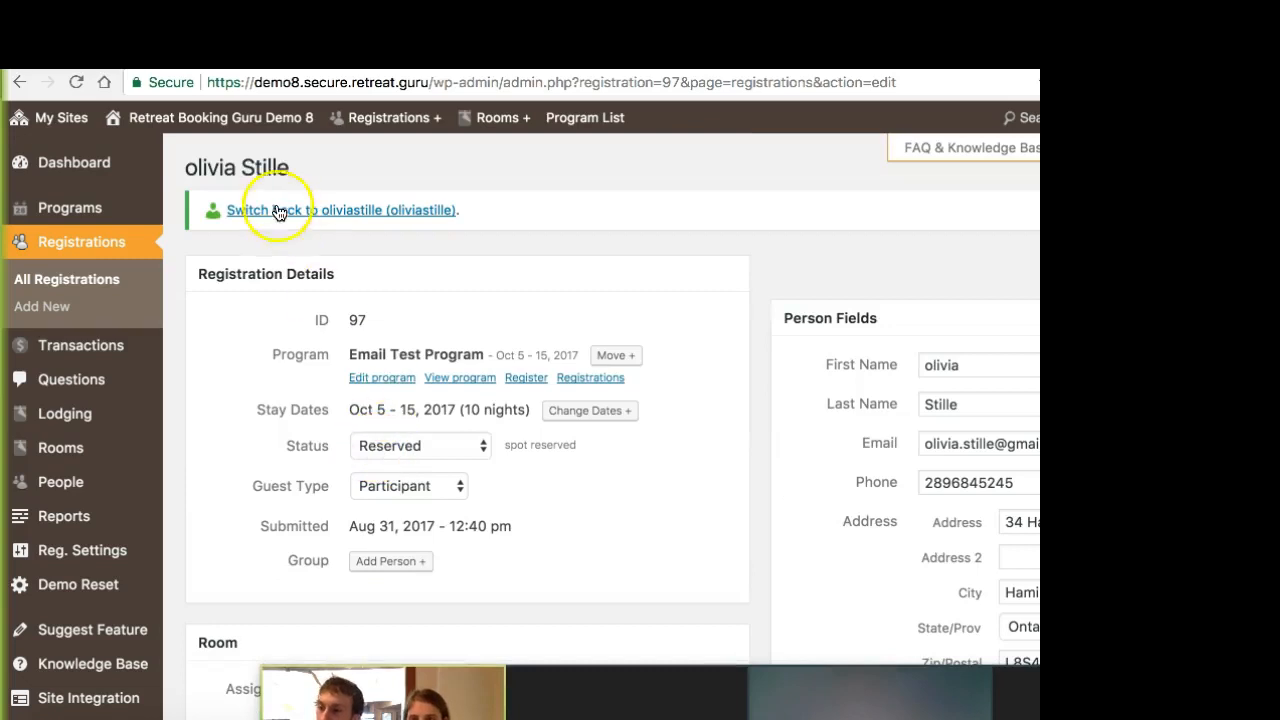
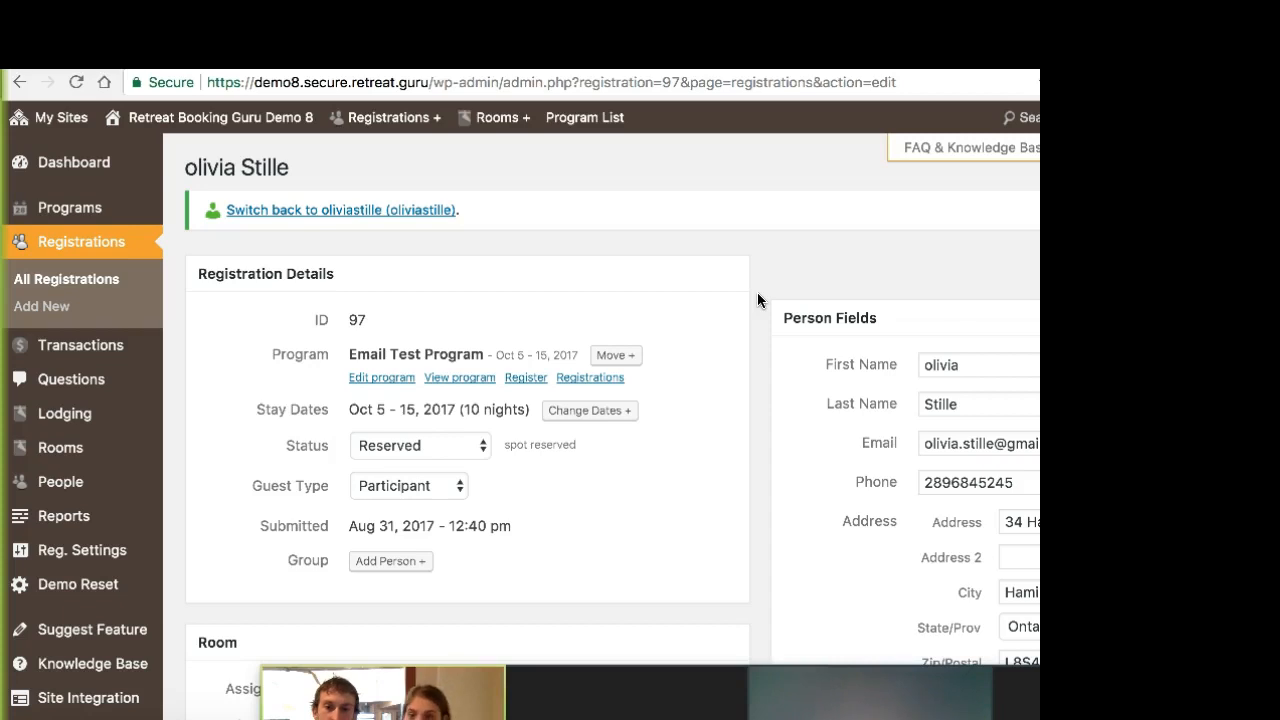
# Step: Open the Email Test Program for editing and start a bulk email to its registered guests
pyautogui.moveTo(97, 374)
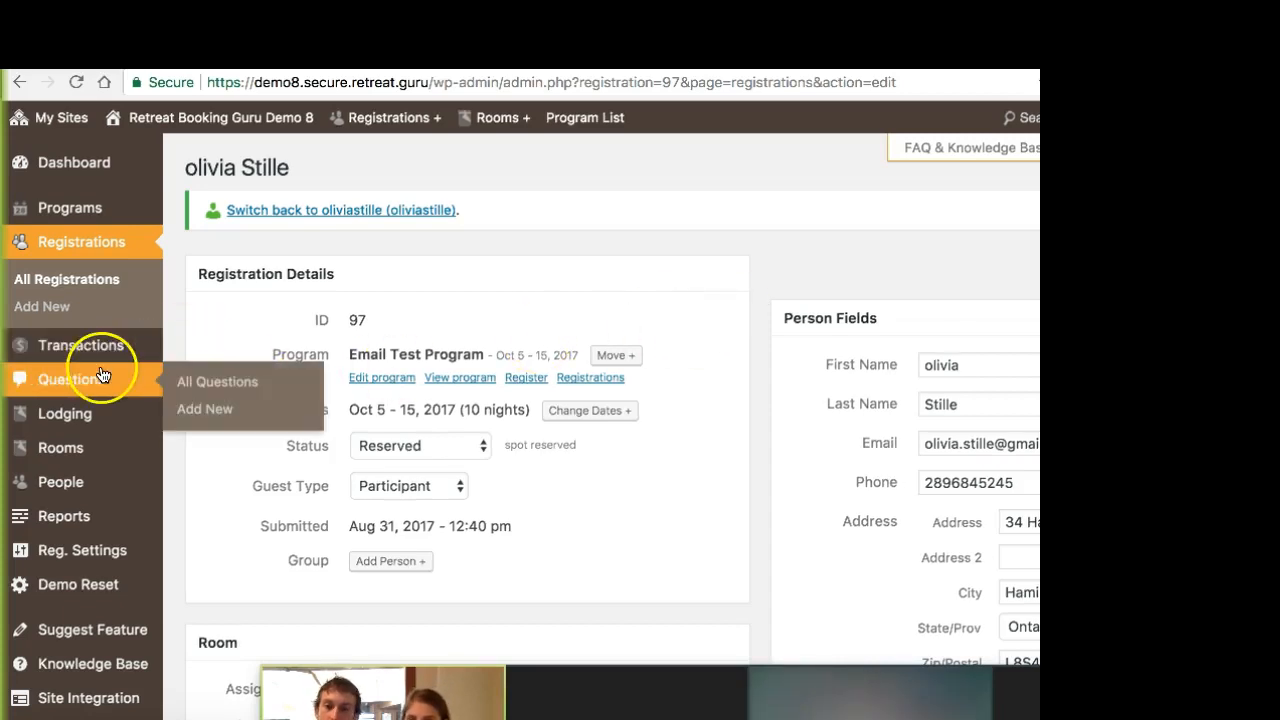
pyautogui.click(86, 214)
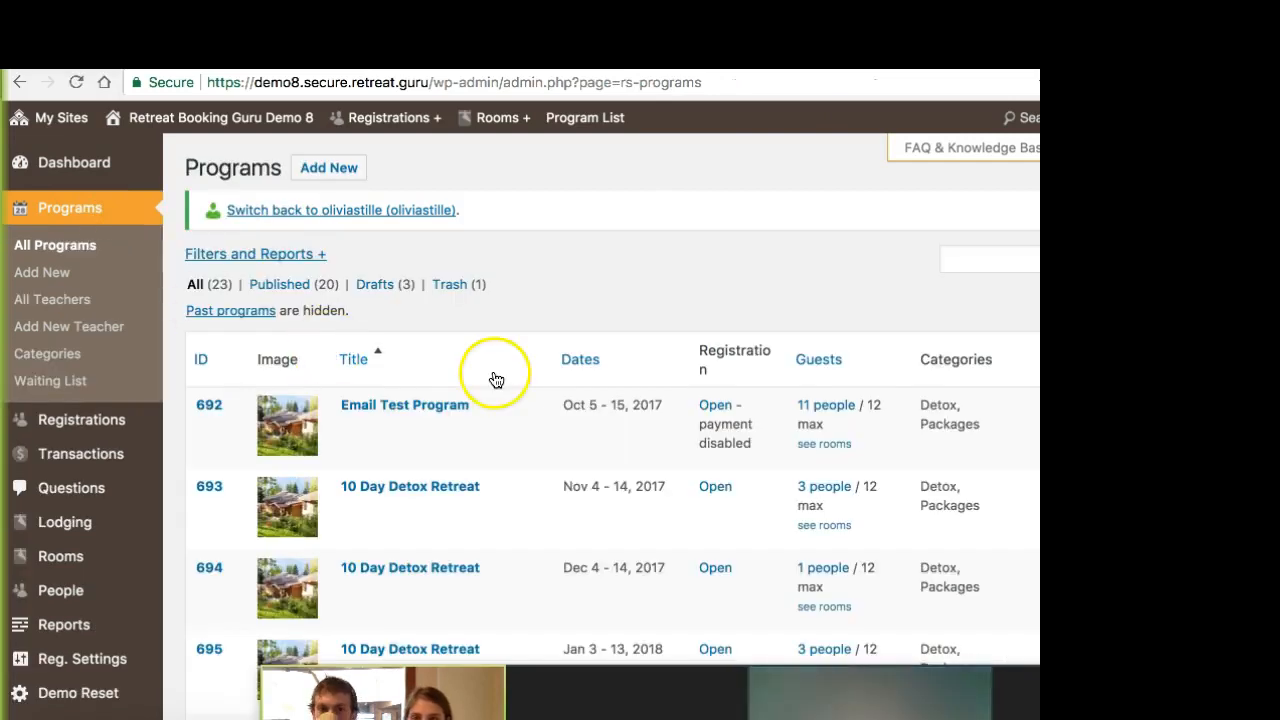
pyautogui.moveTo(462, 418)
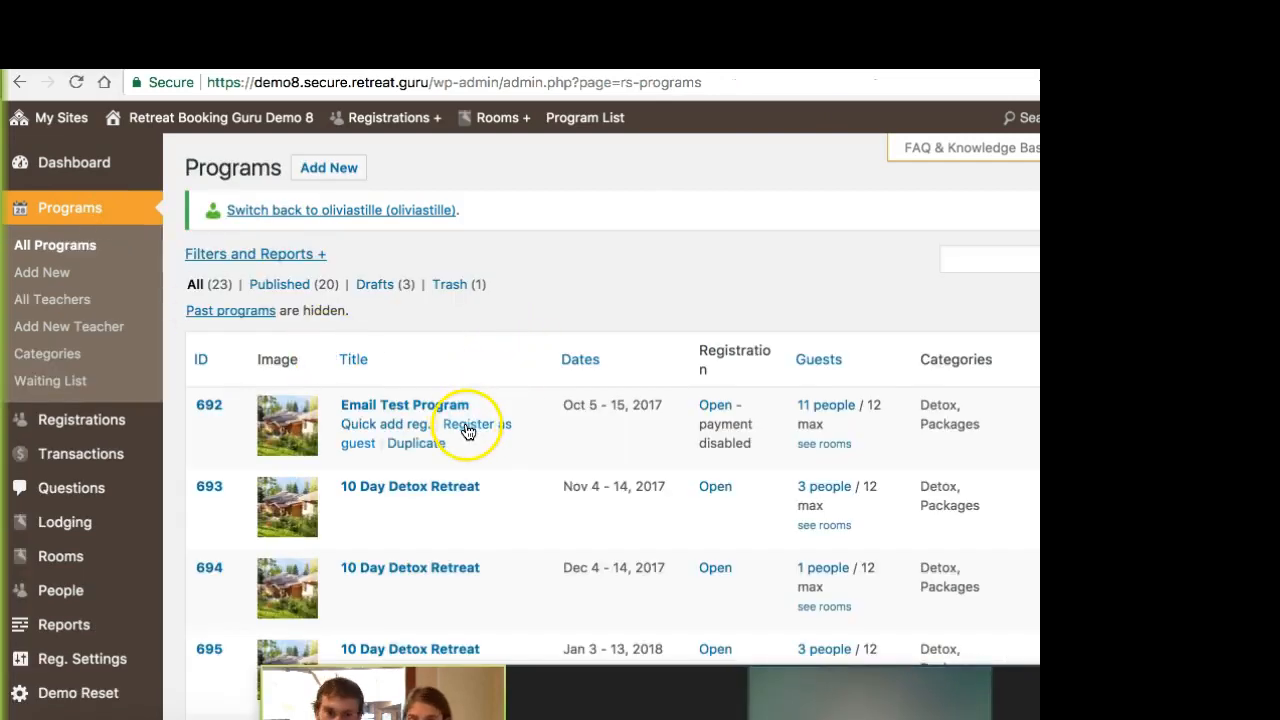
pyautogui.click(468, 406)
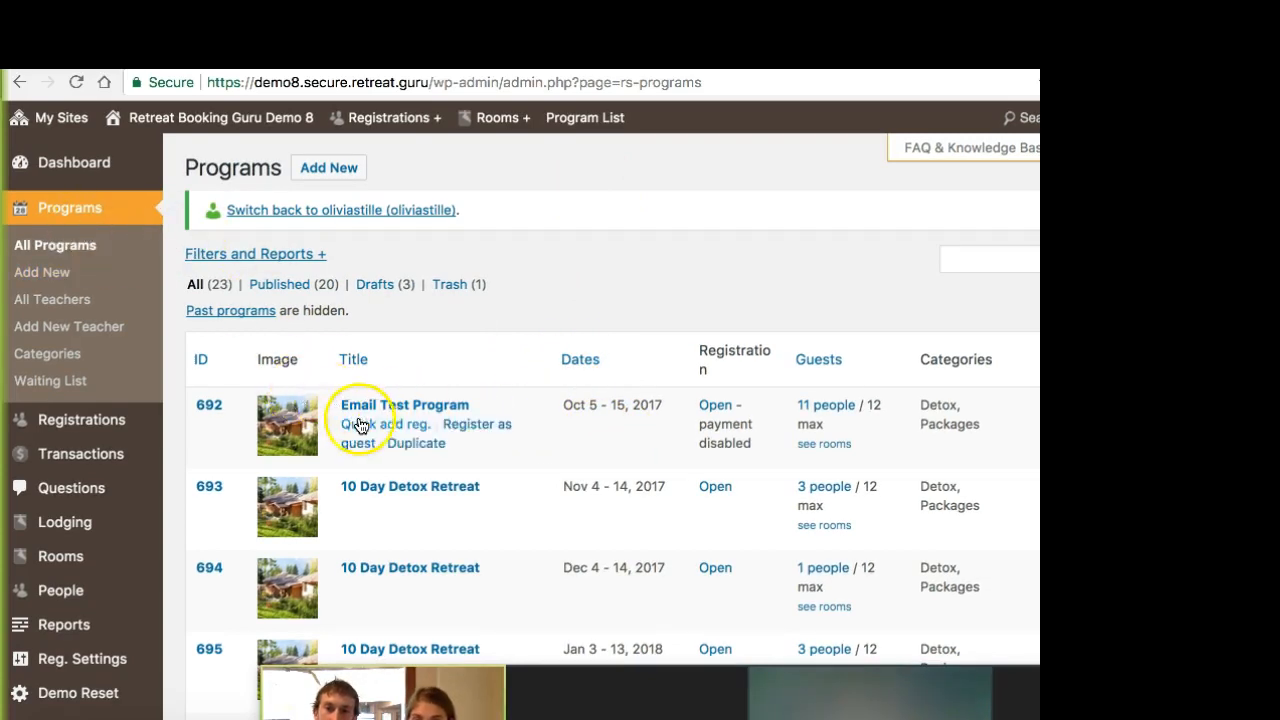
pyautogui.click(431, 407)
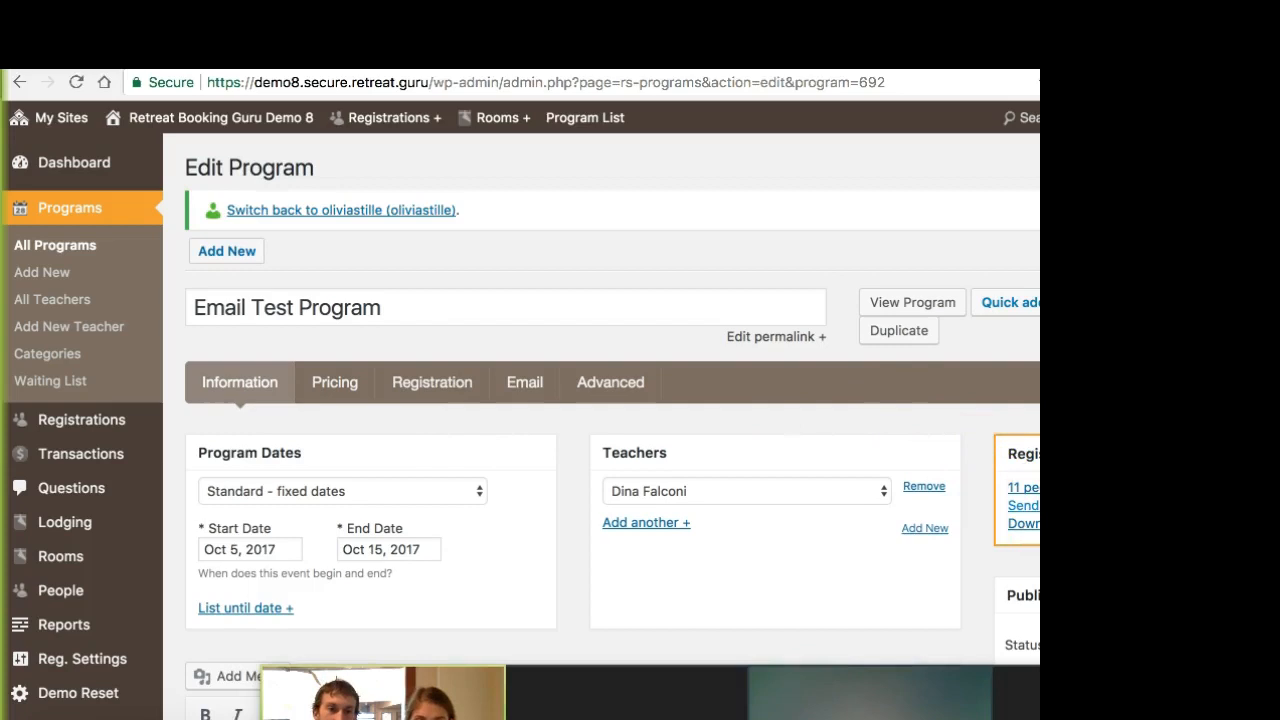
pyautogui.click(1022, 508)
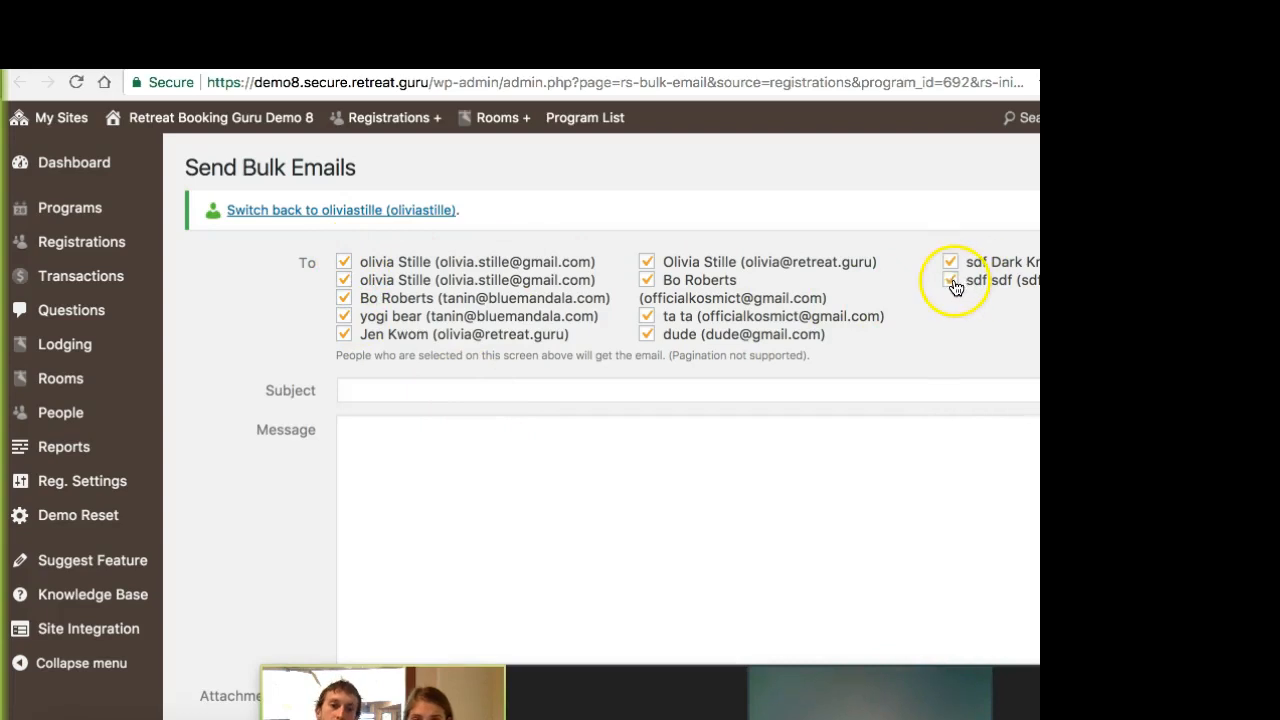
# Step: Exclude the last listed recipient from the program's bulk email and review the subject, message, attachment and template options
pyautogui.click(948, 314)
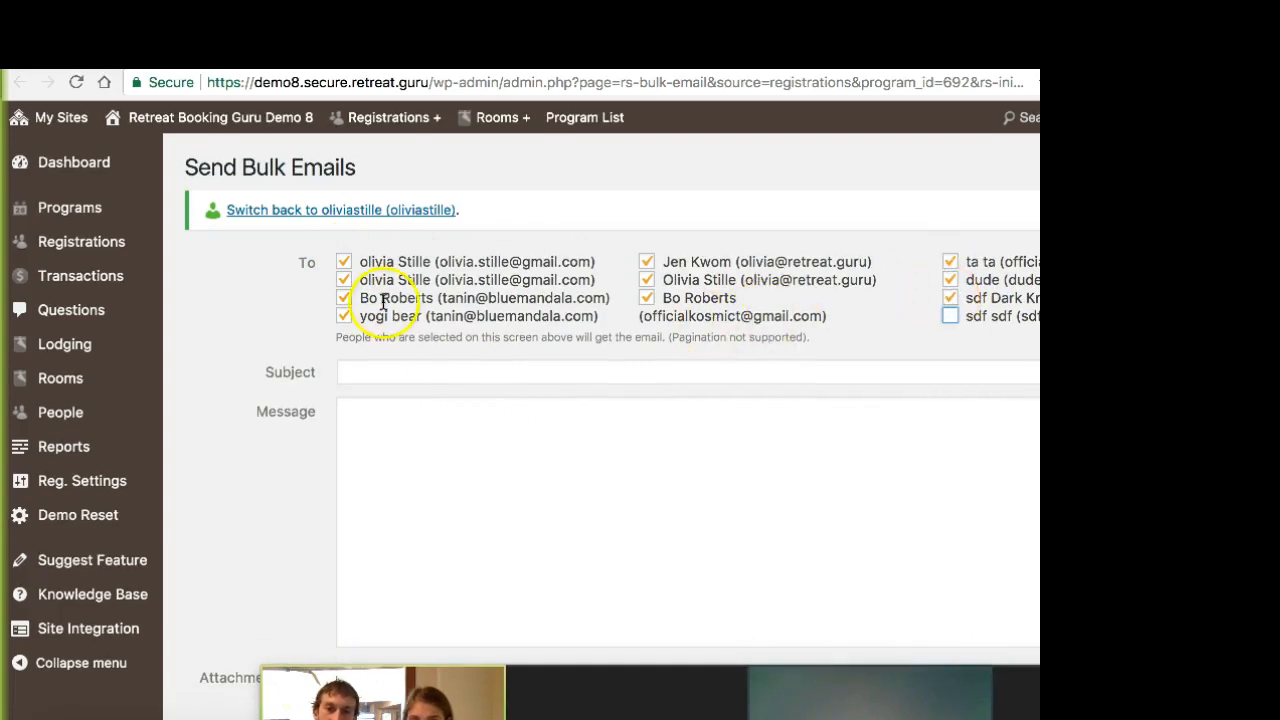
pyautogui.click(357, 373)
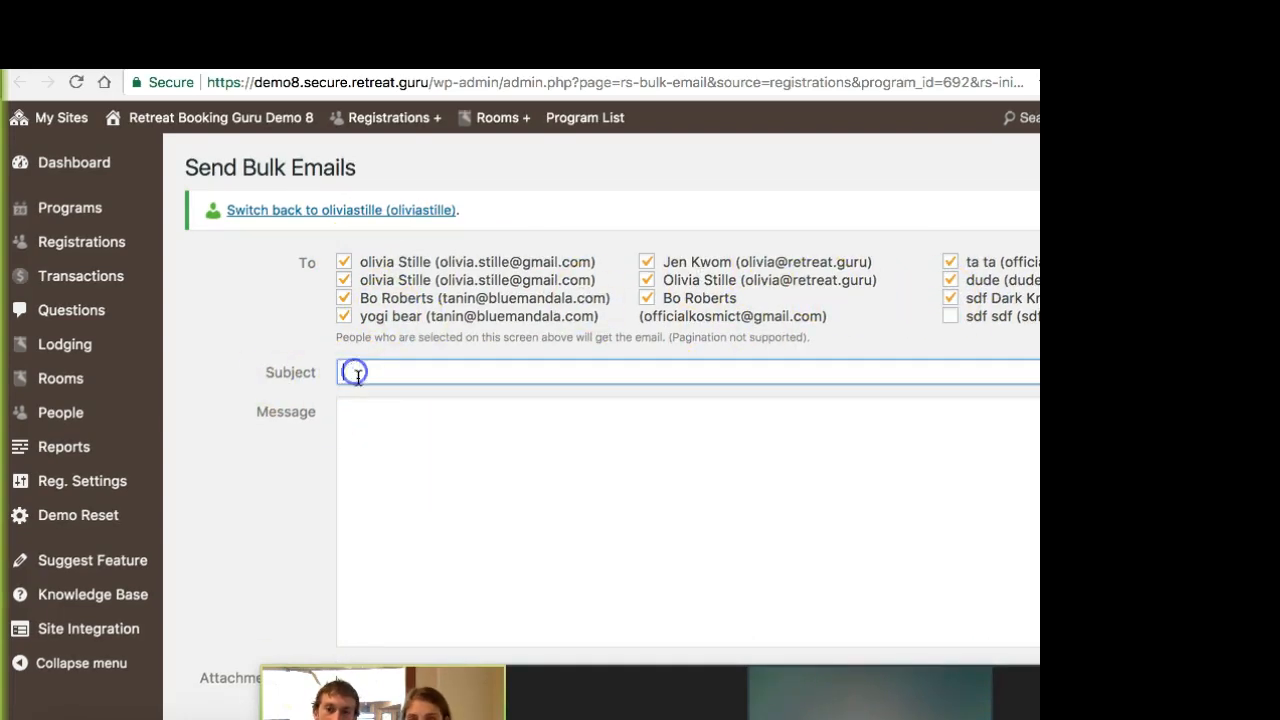
pyautogui.scroll(-3, 283, 455)
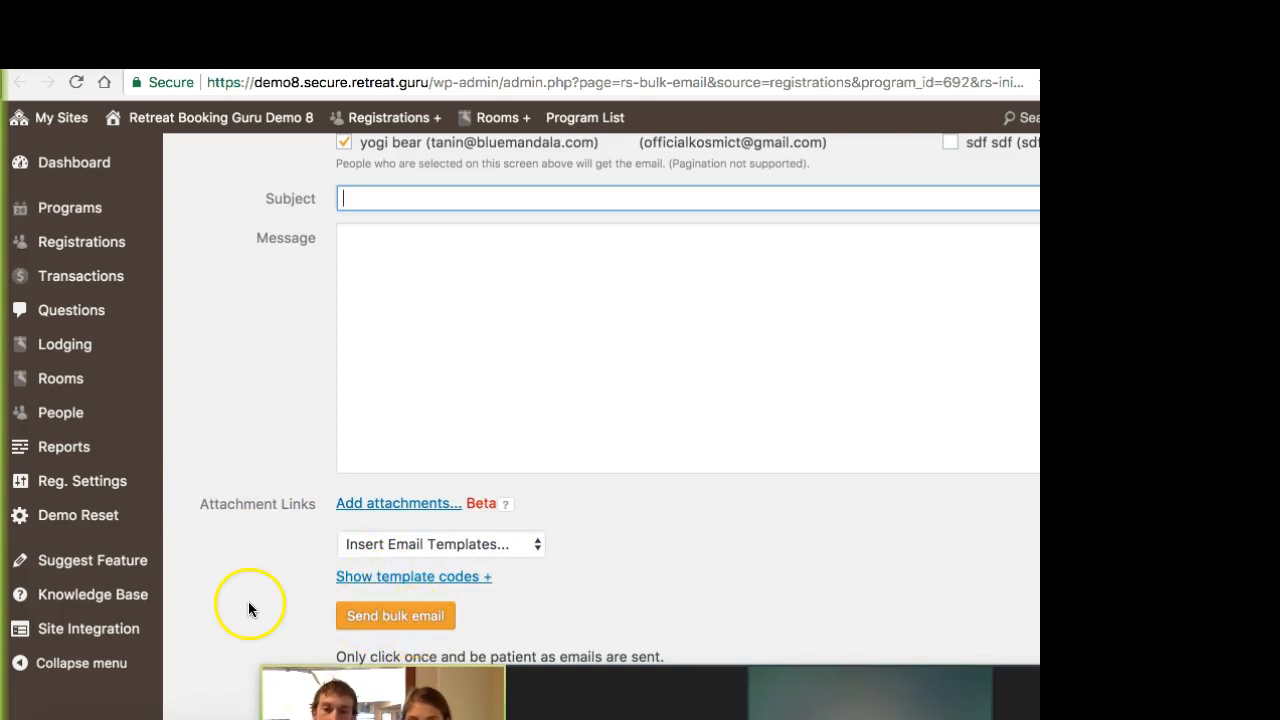
pyautogui.scroll(4, 250, 597)
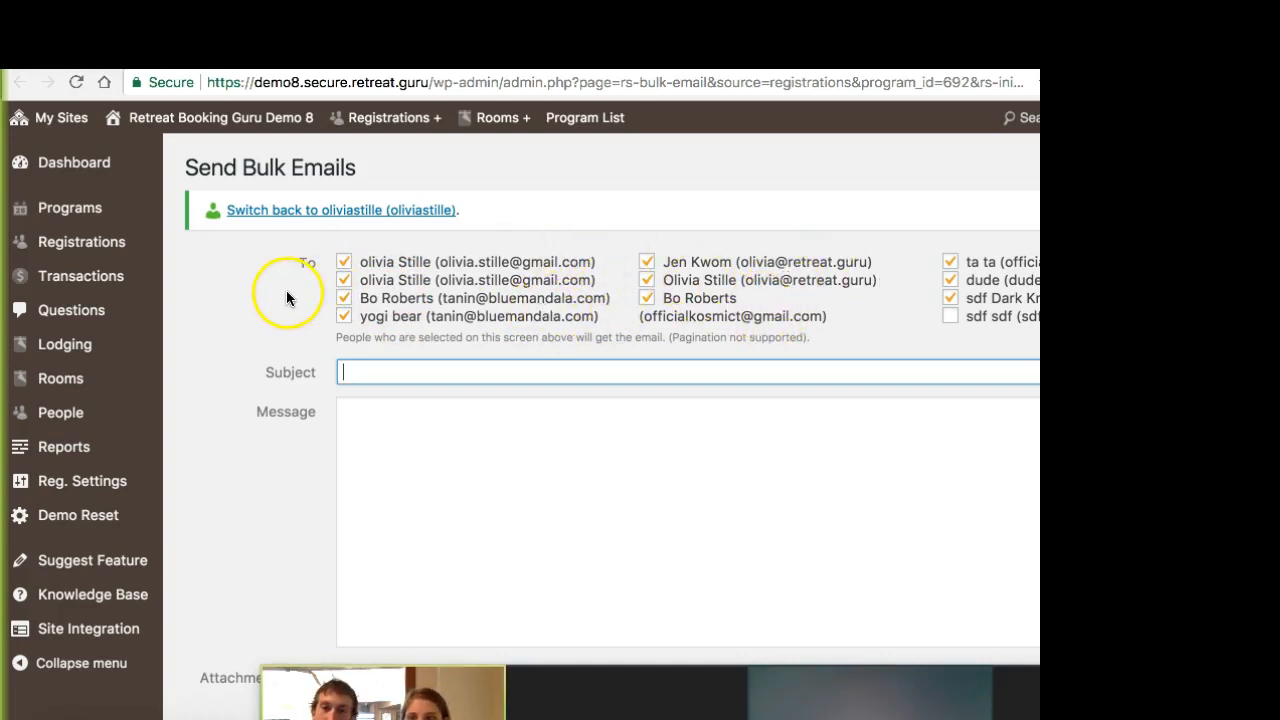
# Step: Filter all registrations by a balance due for registration
pyautogui.click(58, 249)
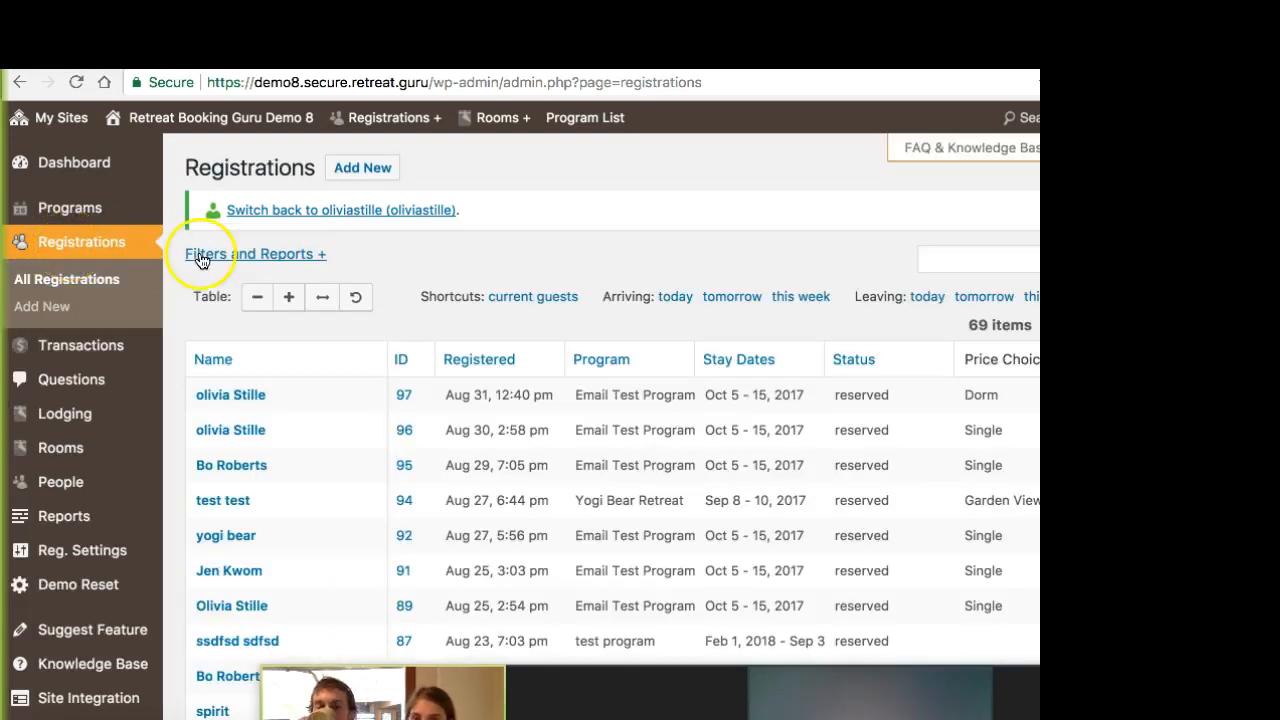
pyautogui.click(283, 254)
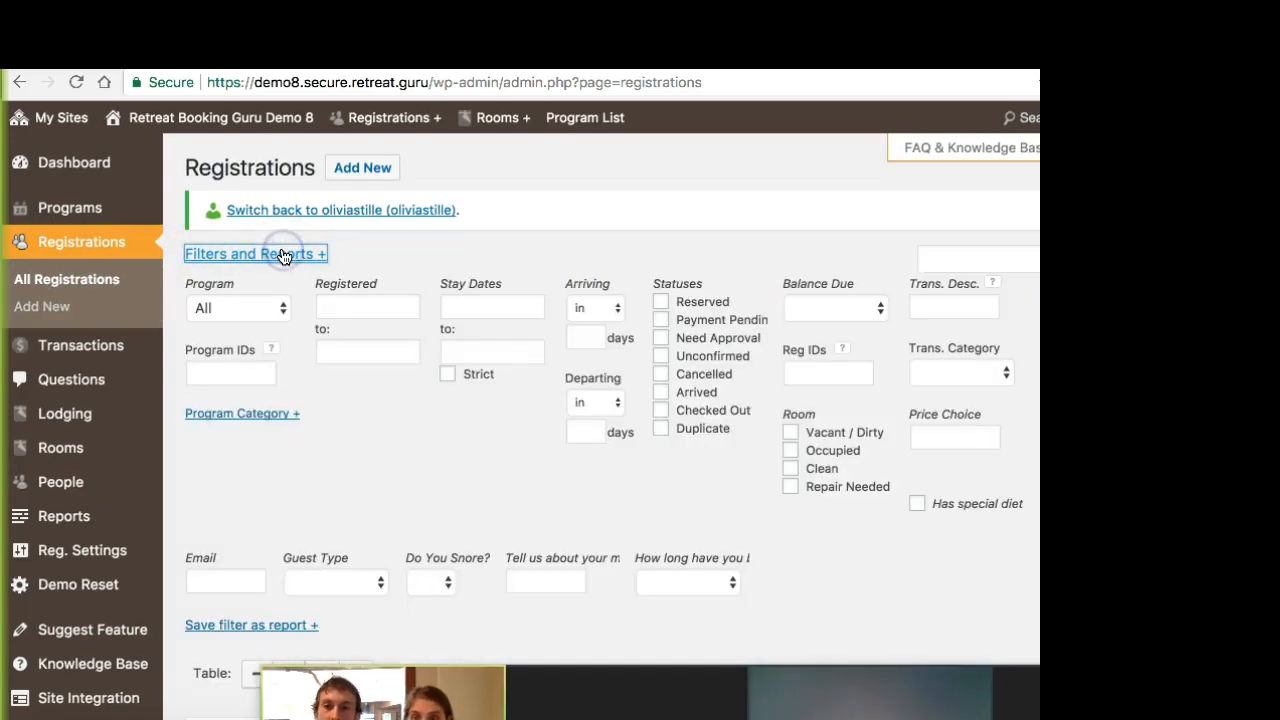
pyautogui.click(847, 303)
pyautogui.click(851, 324)
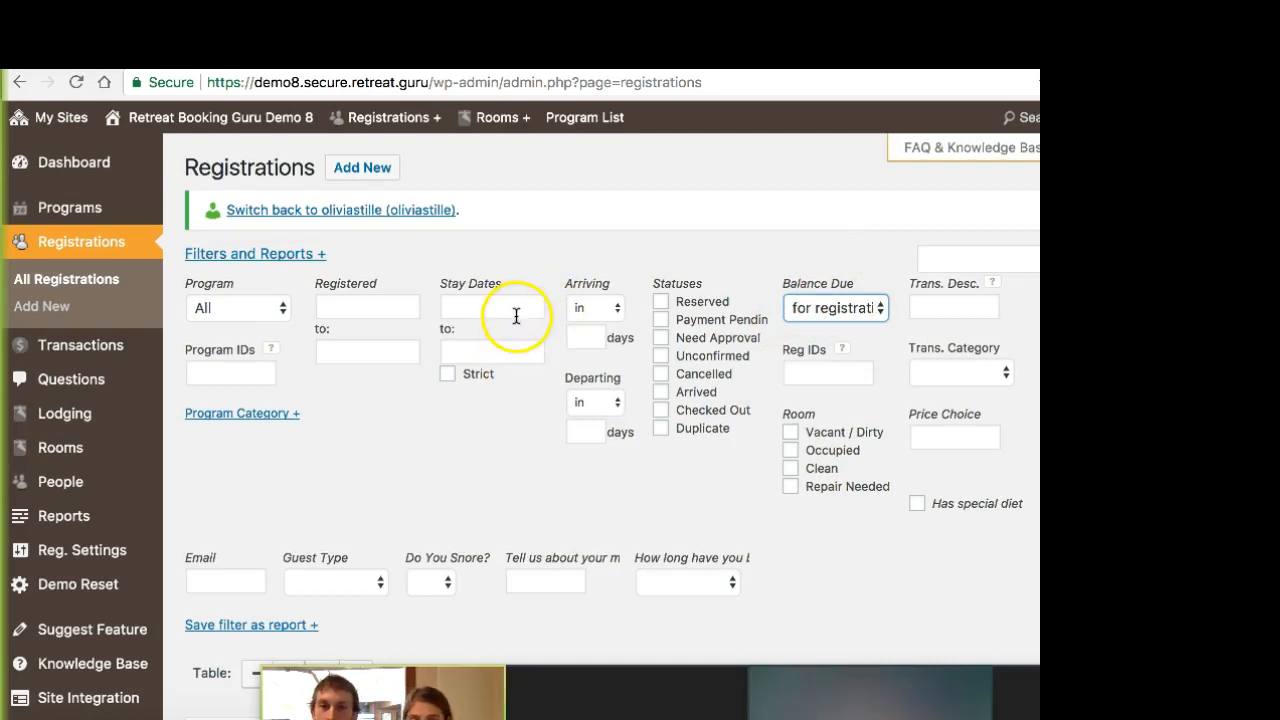
pyautogui.click(1075, 312)
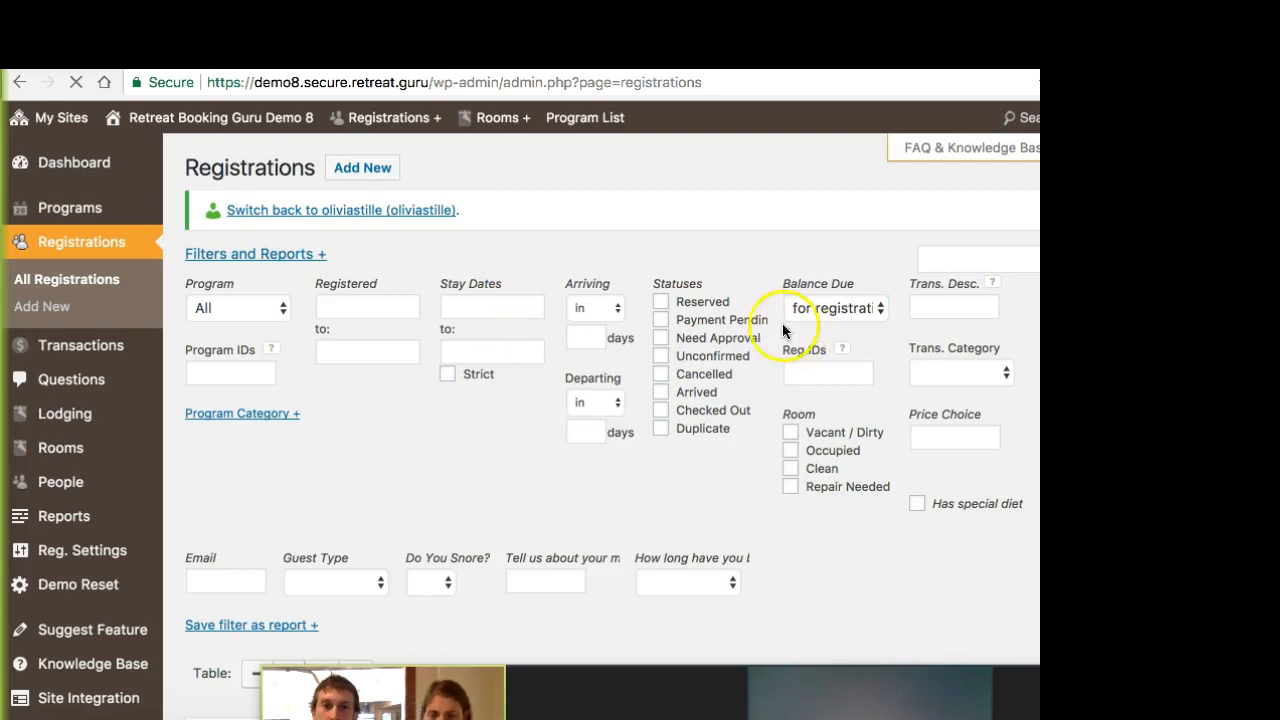
# Step: Look through the filtered registrations and start a bulk email to everyone in the results
pyautogui.scroll(-5, 443, 323)
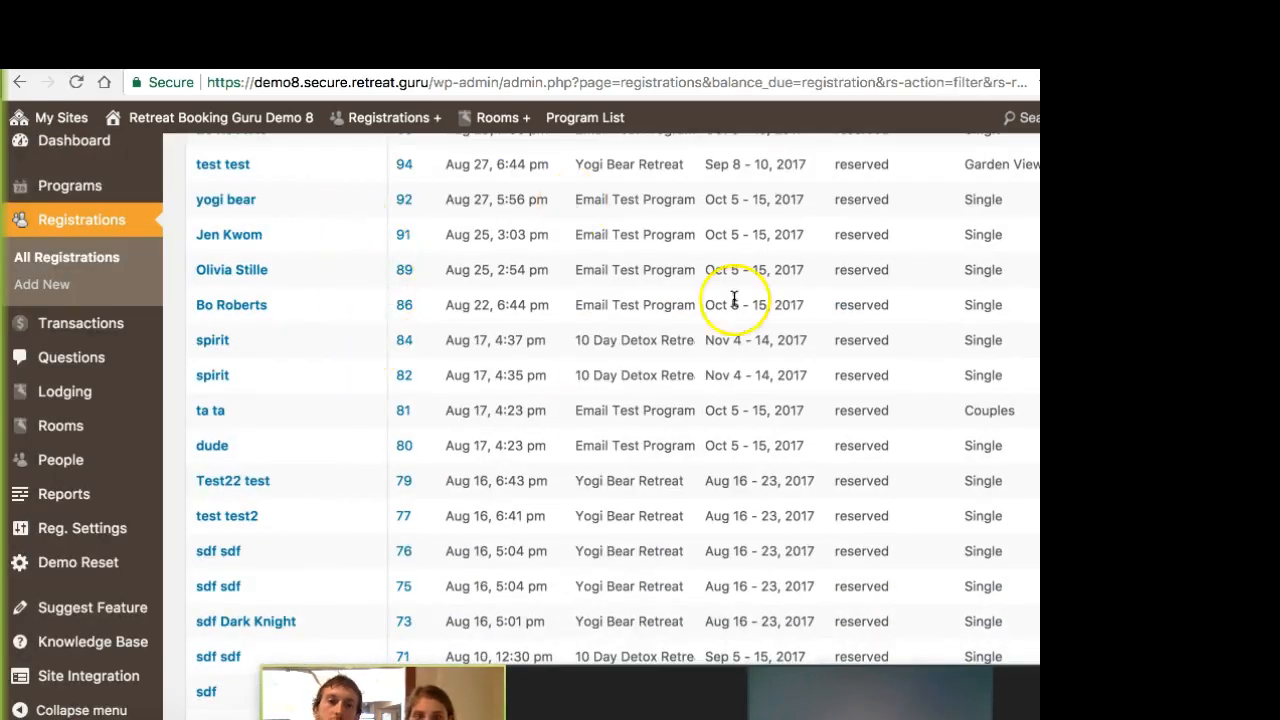
pyautogui.scroll(-10, 394, 403)
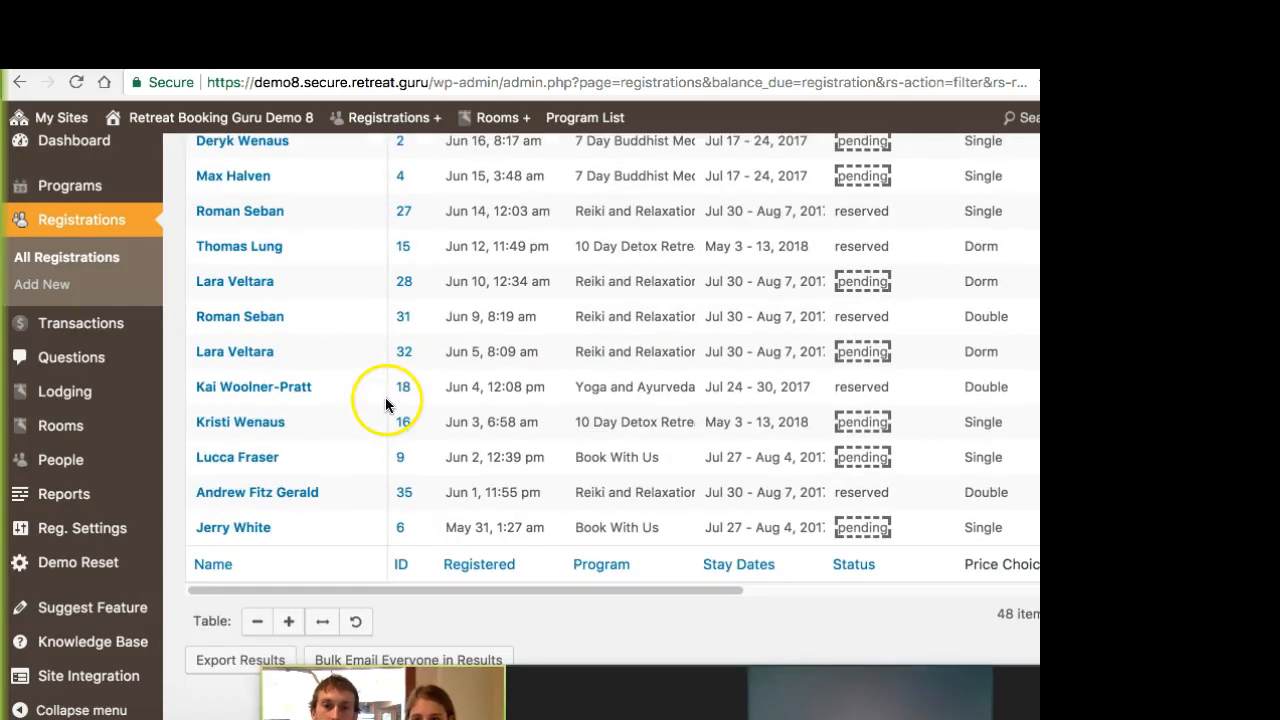
pyautogui.click(372, 664)
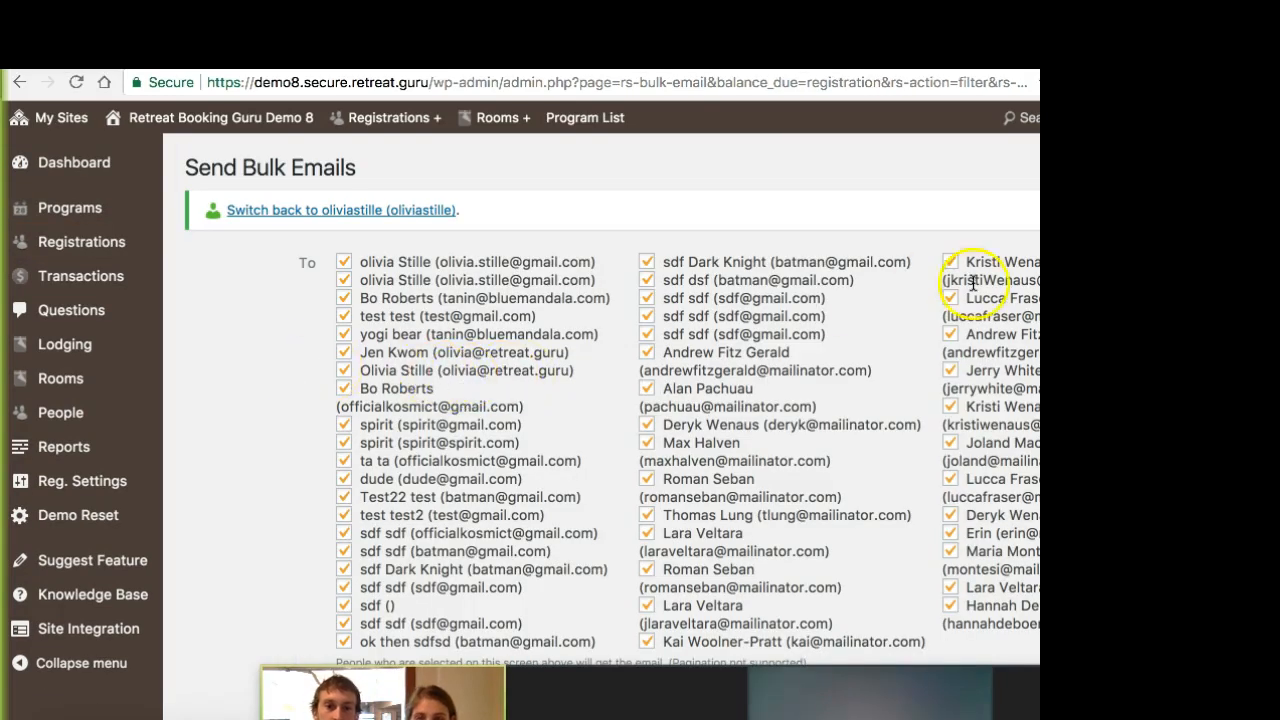
# Step: Review the bulk email's recipients, subject, message and attachment fields, and look through the available email templates without inserting one
pyautogui.scroll(-5, 264, 408)
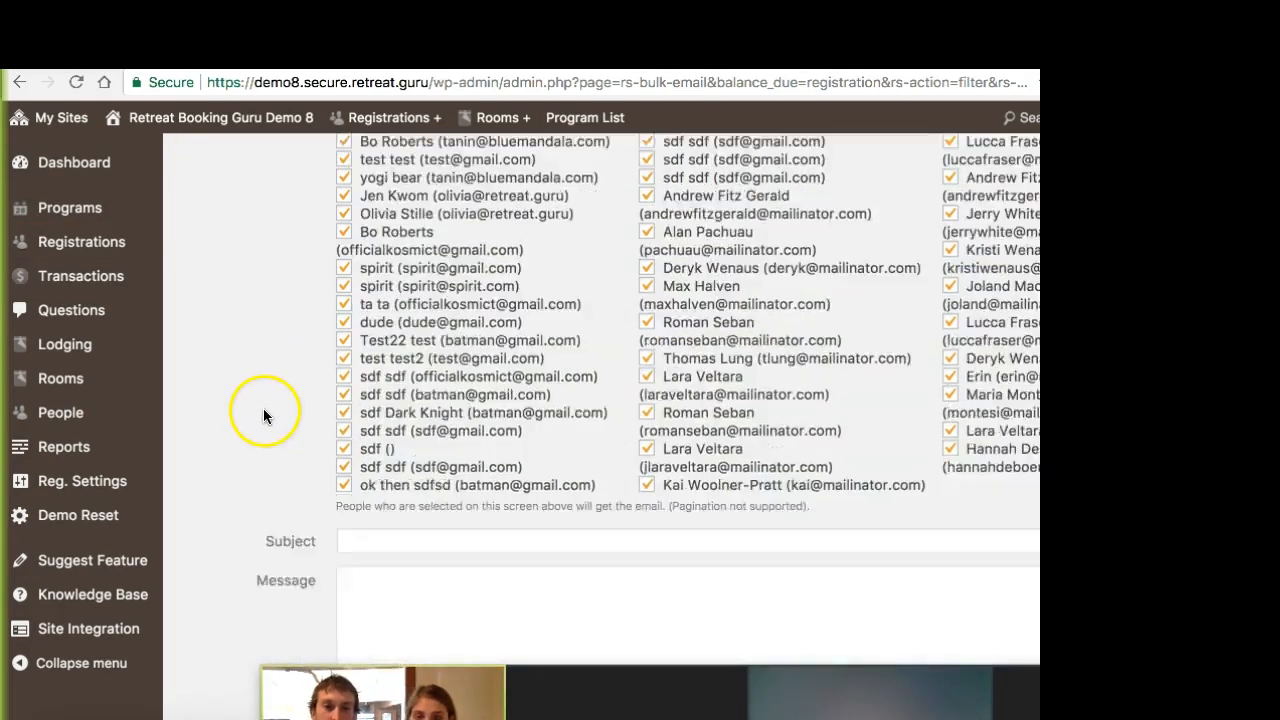
pyautogui.scroll(-1, 435, 454)
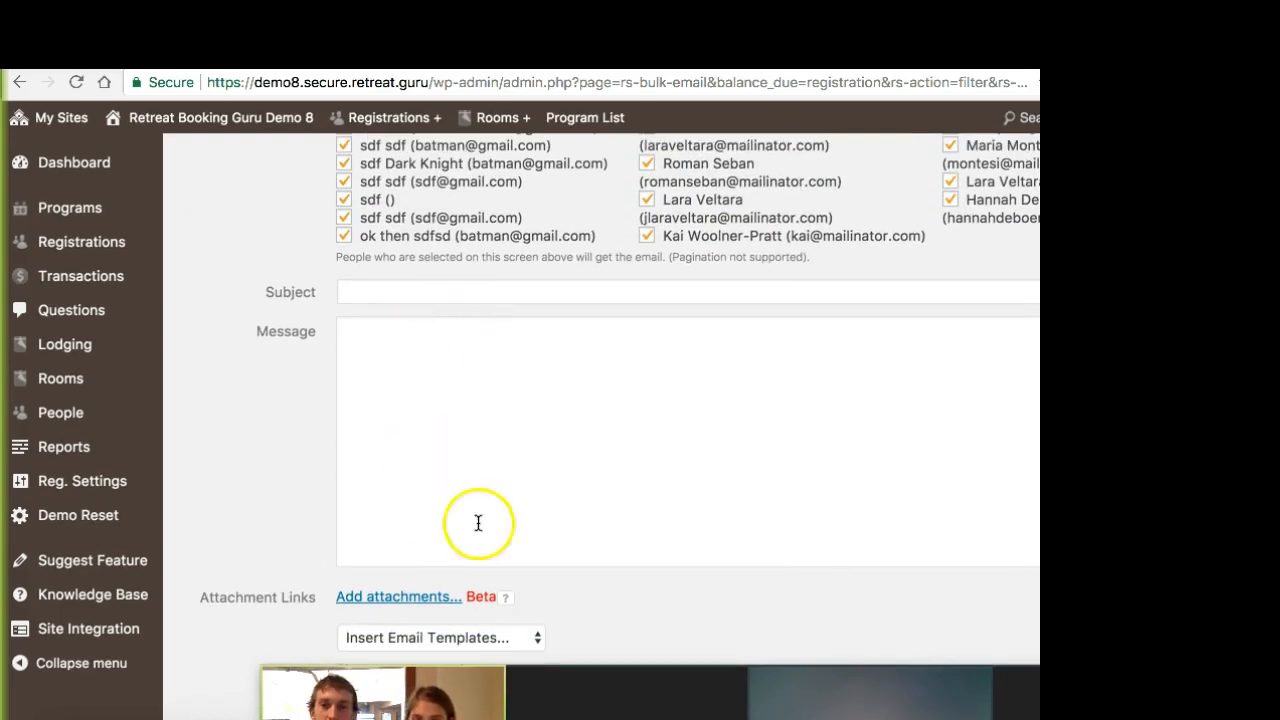
pyautogui.click(533, 637)
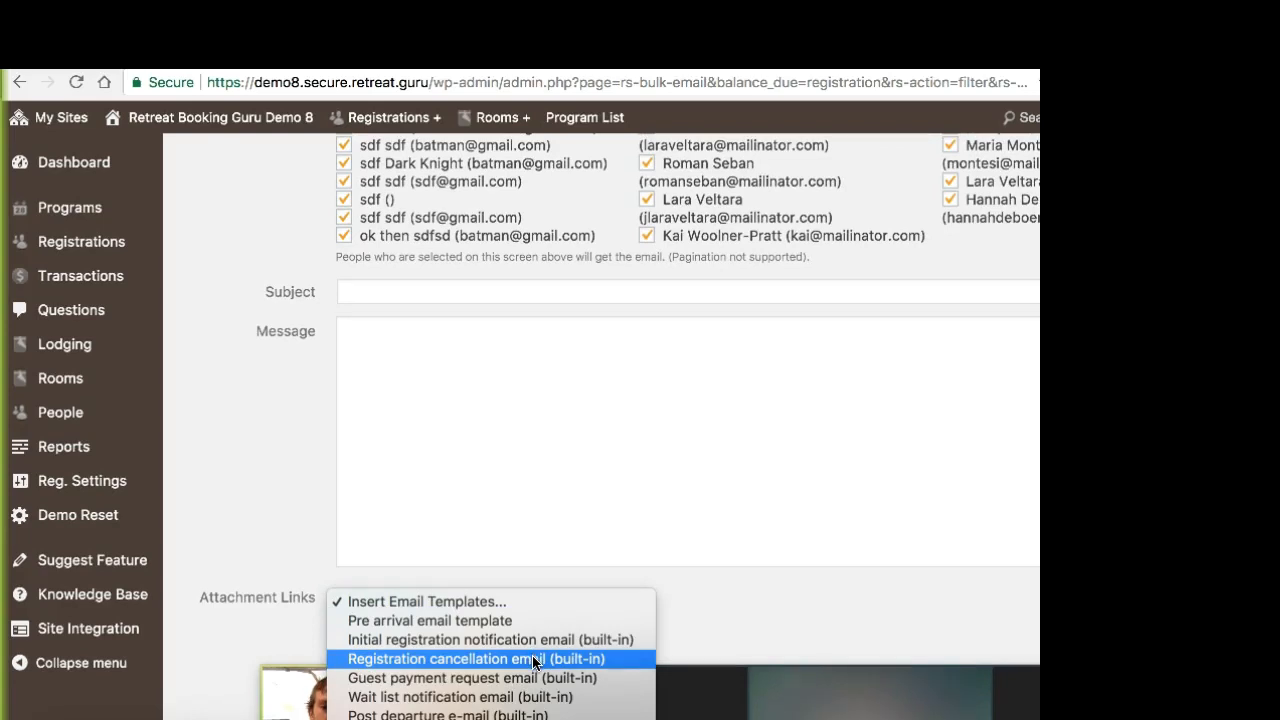
pyautogui.click(571, 440)
pyautogui.click(500, 398)
pyautogui.click(272, 443)
pyautogui.scroll(-2, 272, 447)
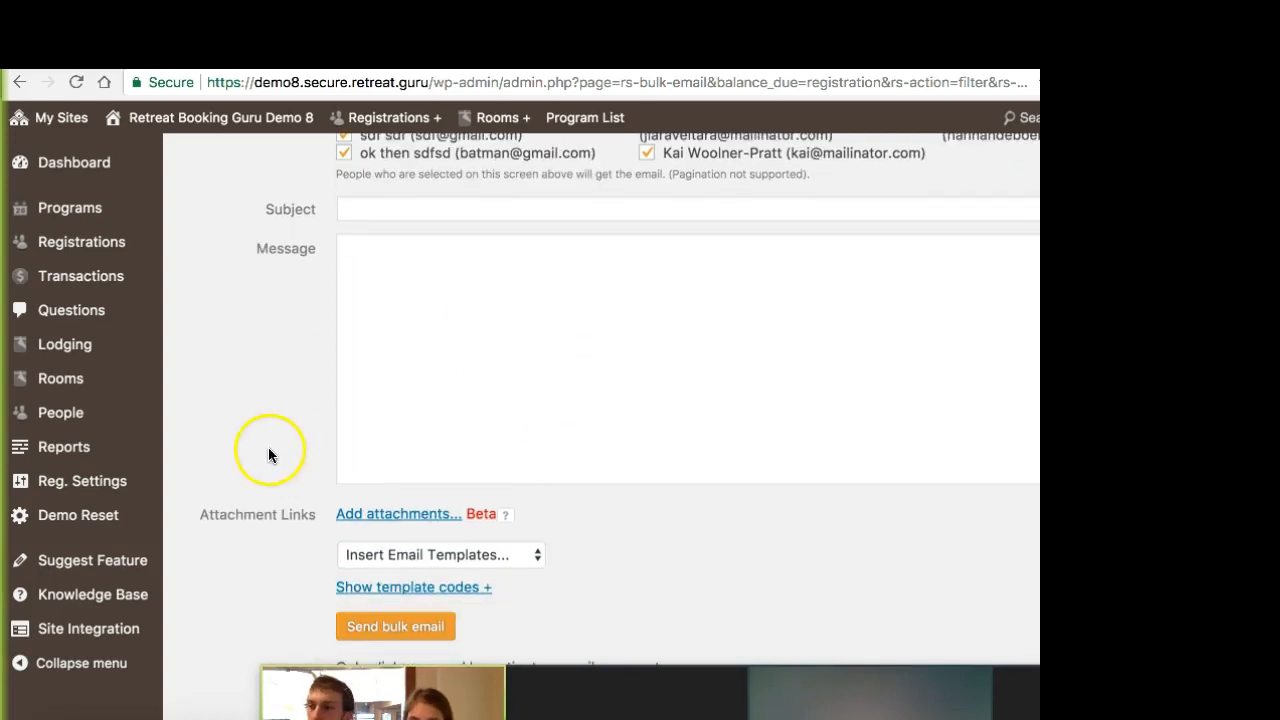
pyautogui.click(458, 394)
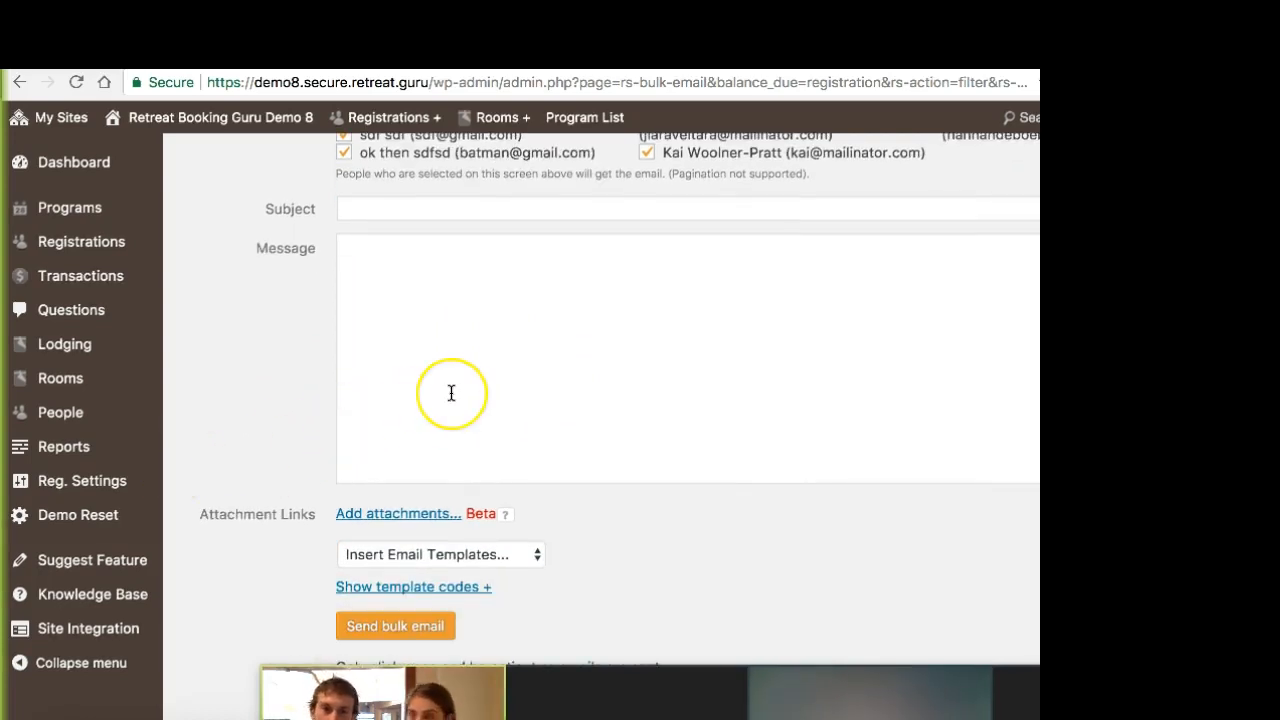
pyautogui.click(475, 397)
pyautogui.scroll(-1, 463, 417)
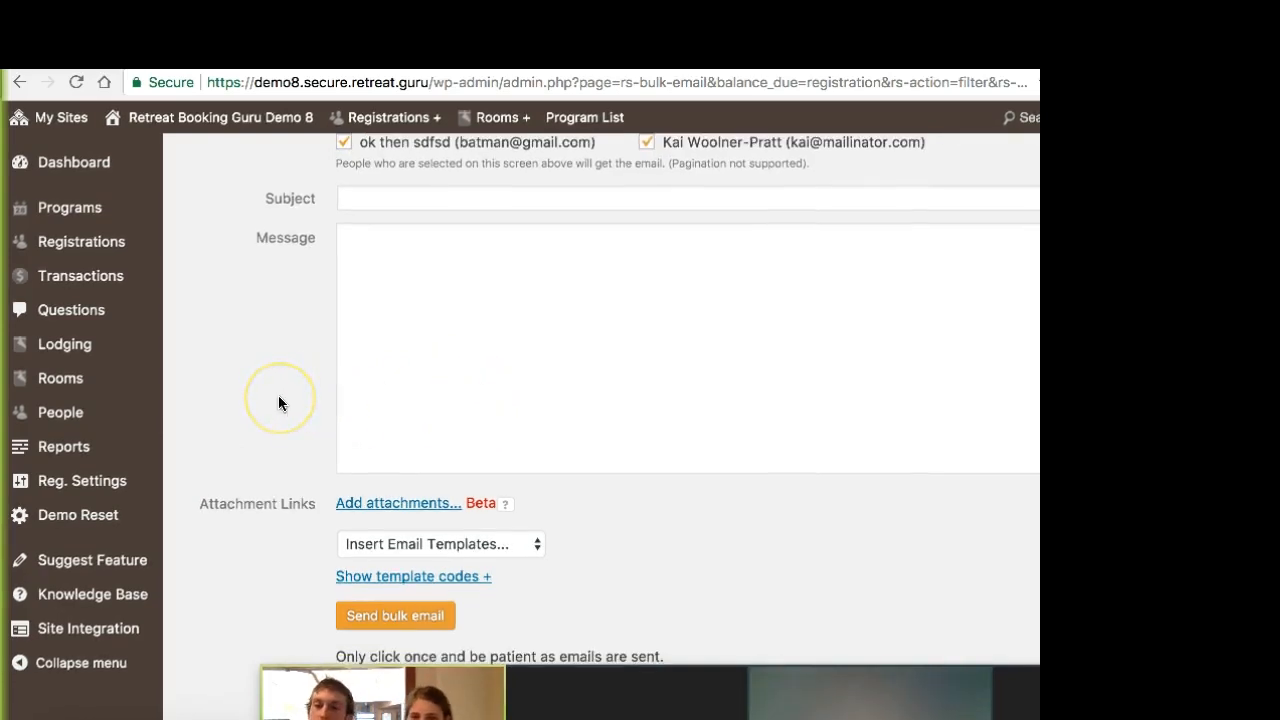
pyautogui.scroll(4, 256, 406)
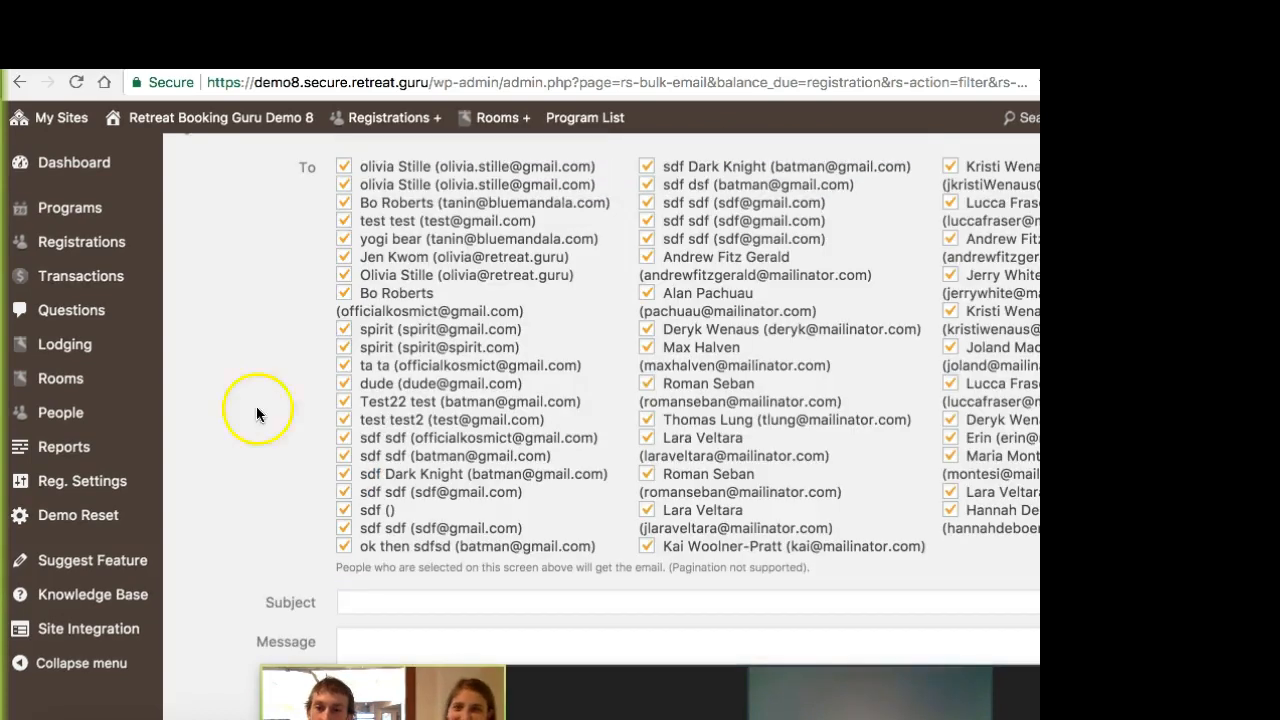
# Step: Open the Mail Log and examine the sent emails' dates, recipients and subjects from newest to oldest
pyautogui.click(76, 486)
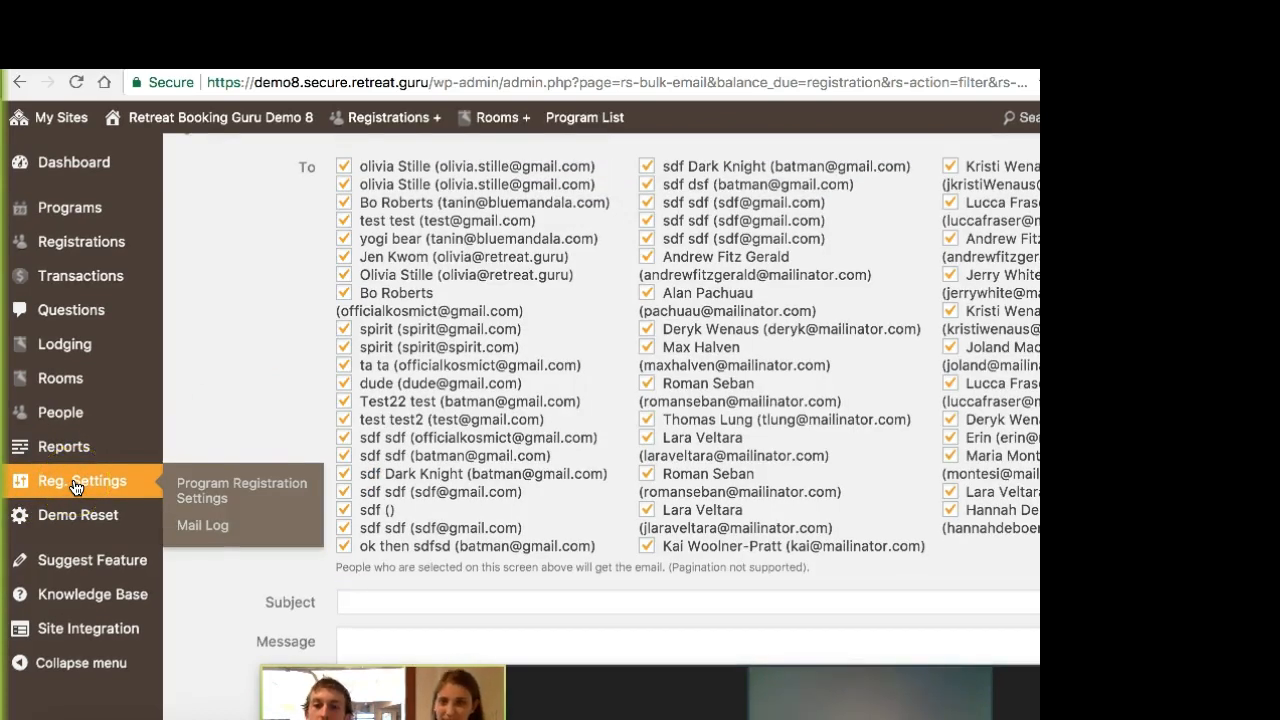
pyautogui.click(213, 528)
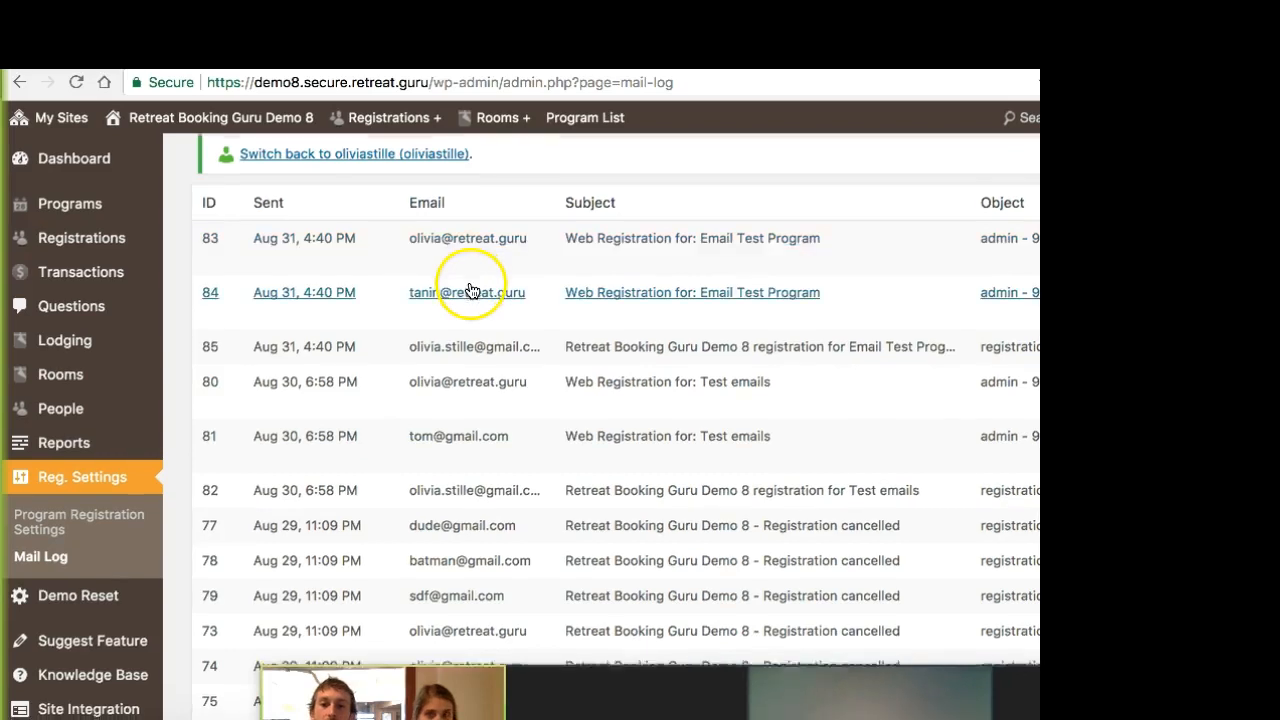
pyautogui.scroll(-5, 470, 290)
pyautogui.scroll(-20, 470, 290)
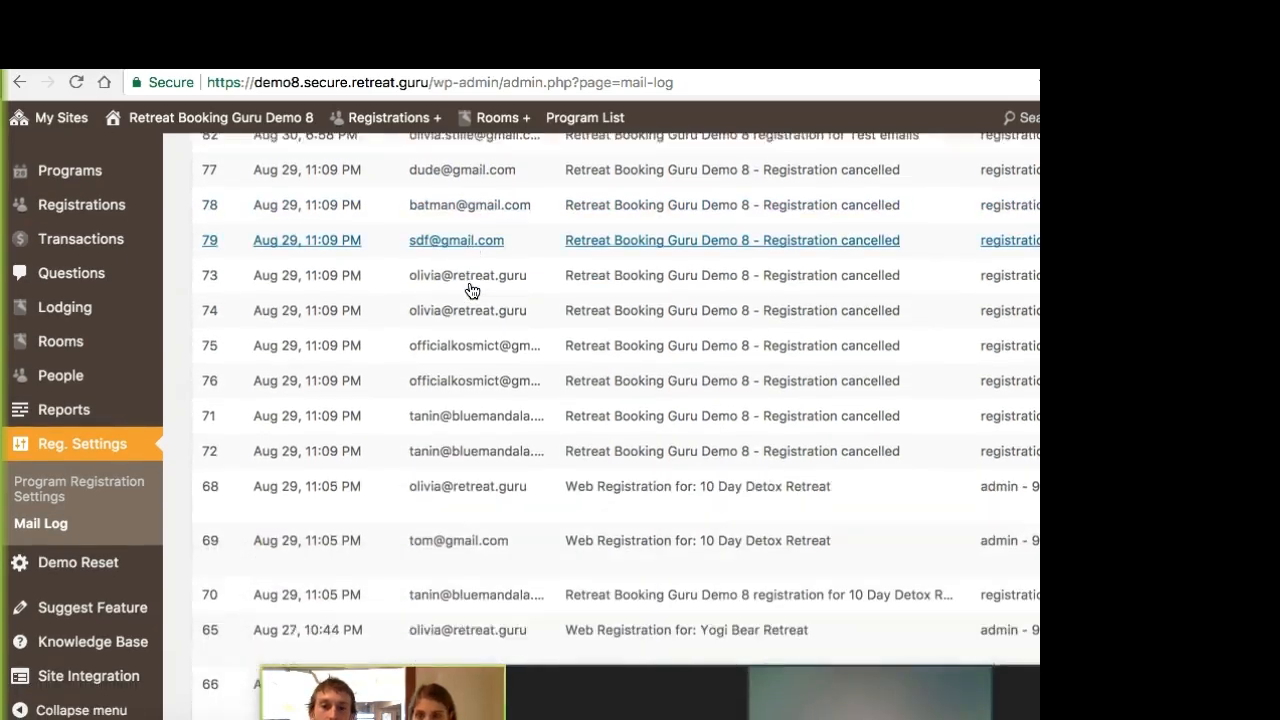
pyautogui.scroll(-20, 472, 290)
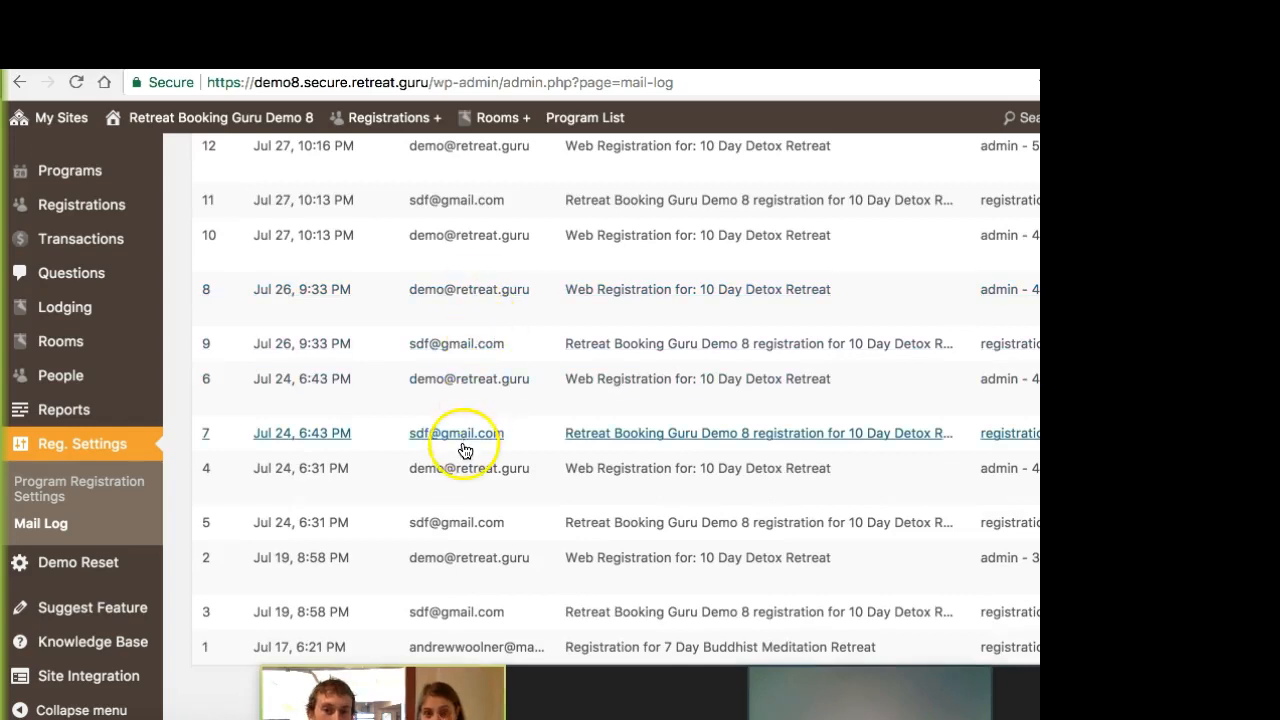
pyautogui.scroll(20, 400, 451)
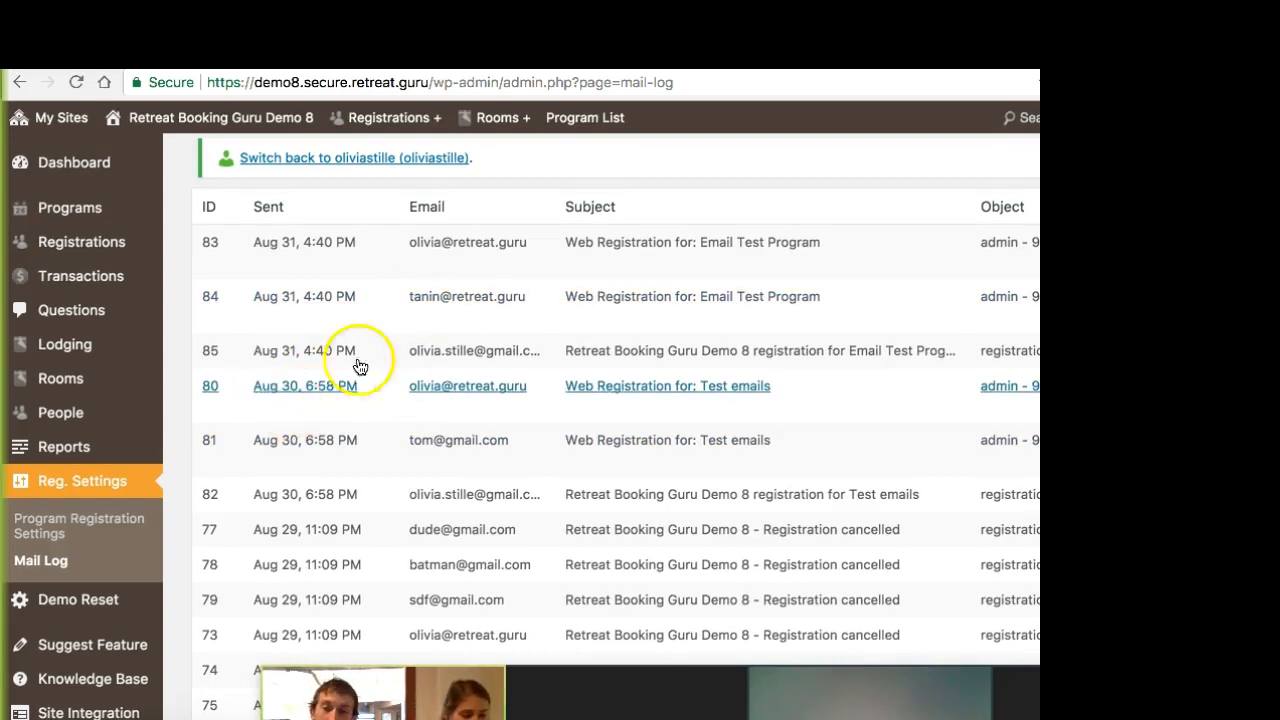
pyautogui.scroll(-3, 392, 351)
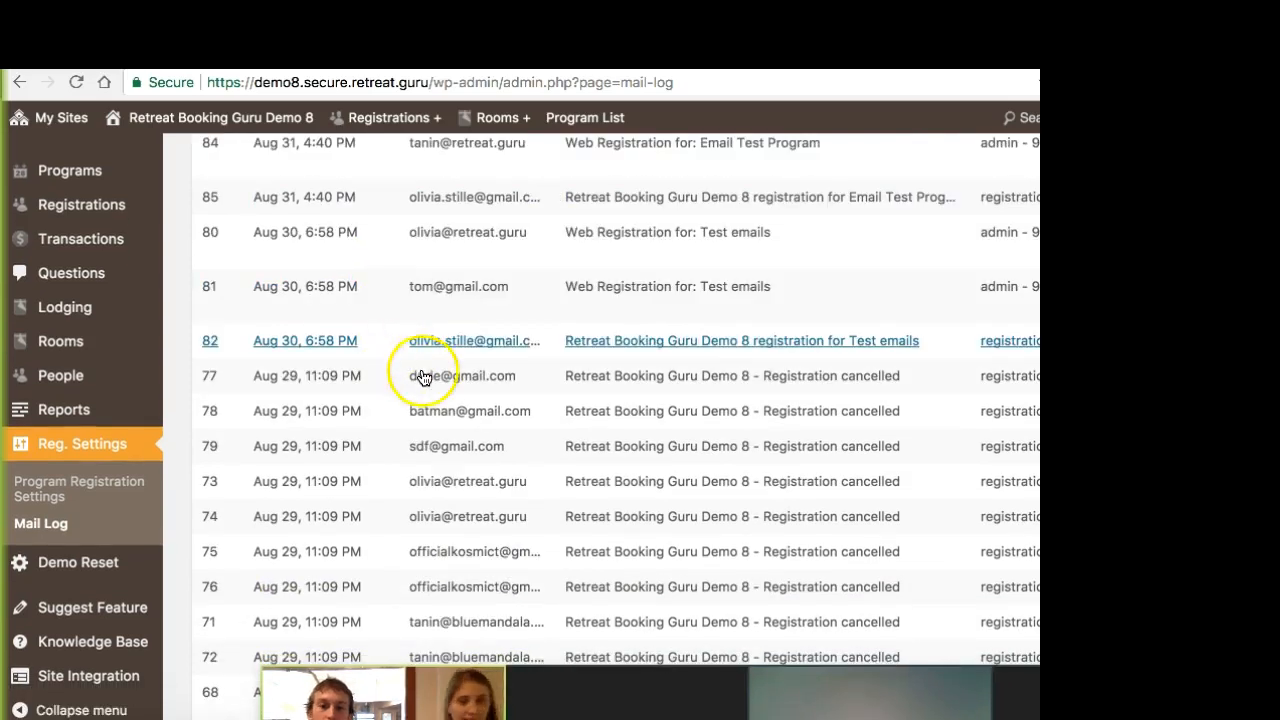
pyautogui.scroll(-1, 425, 372)
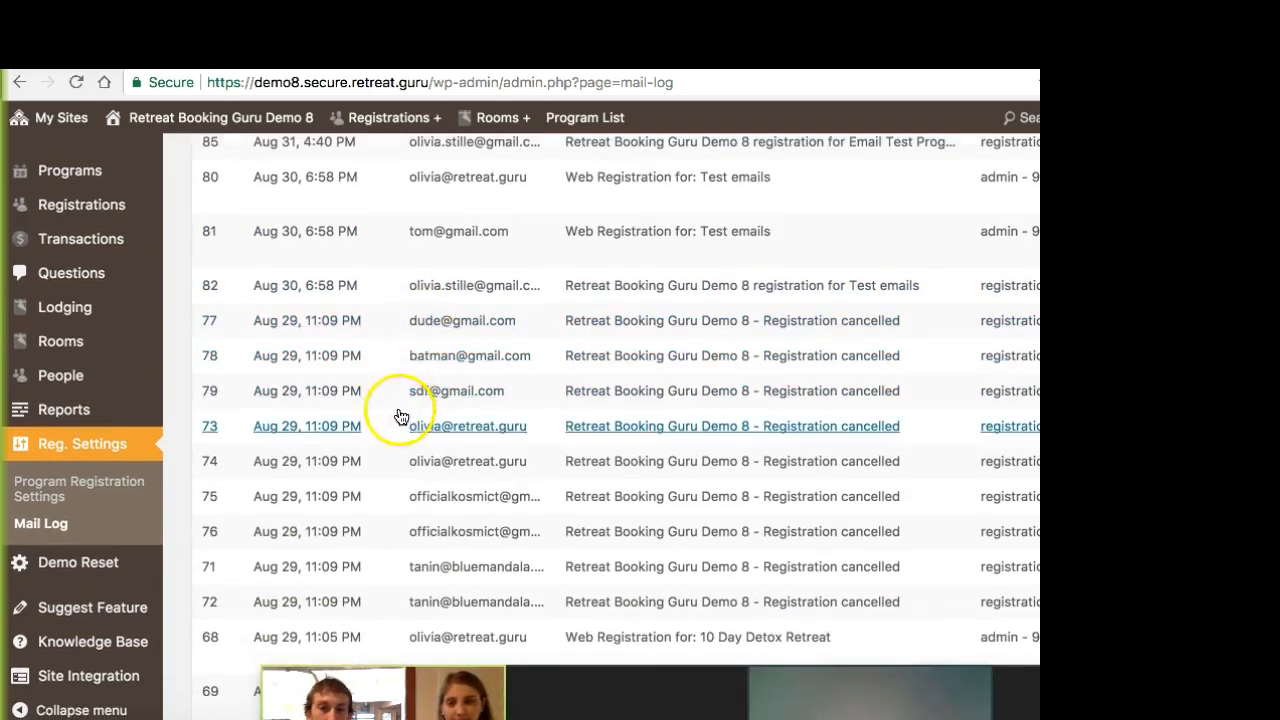
pyautogui.scroll(-2, 407, 374)
pyautogui.scroll(5, 408, 376)
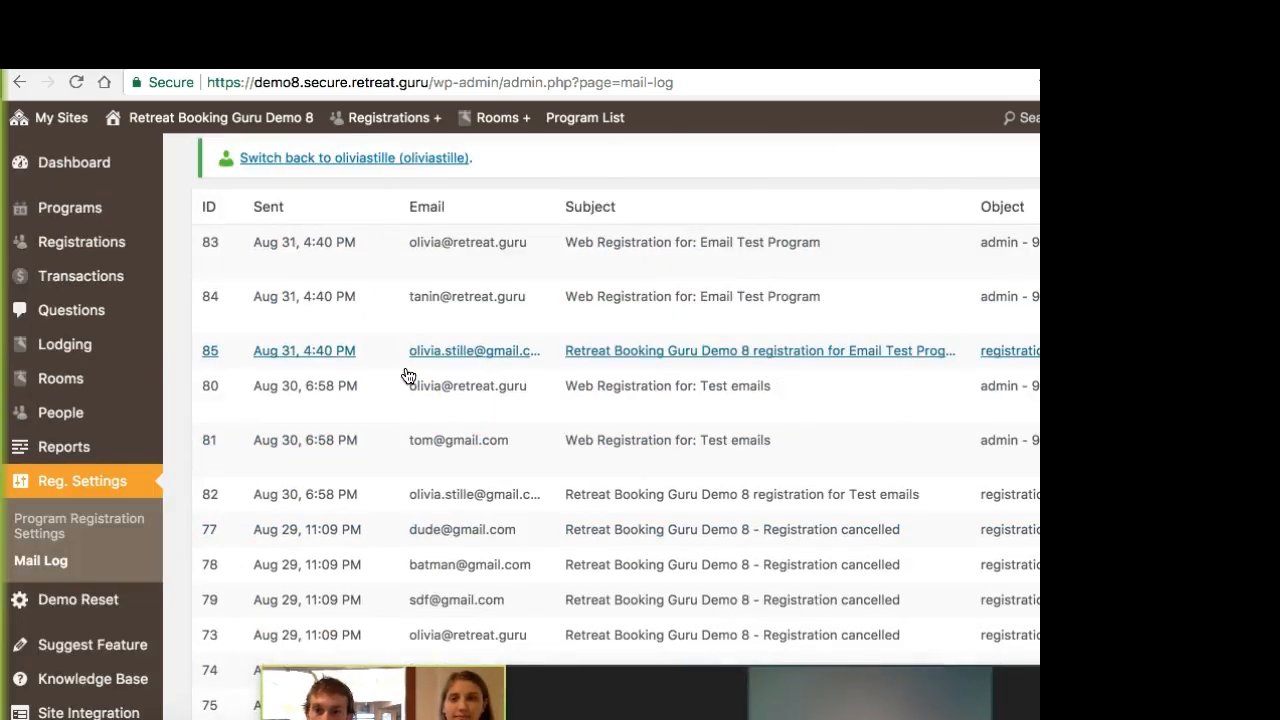